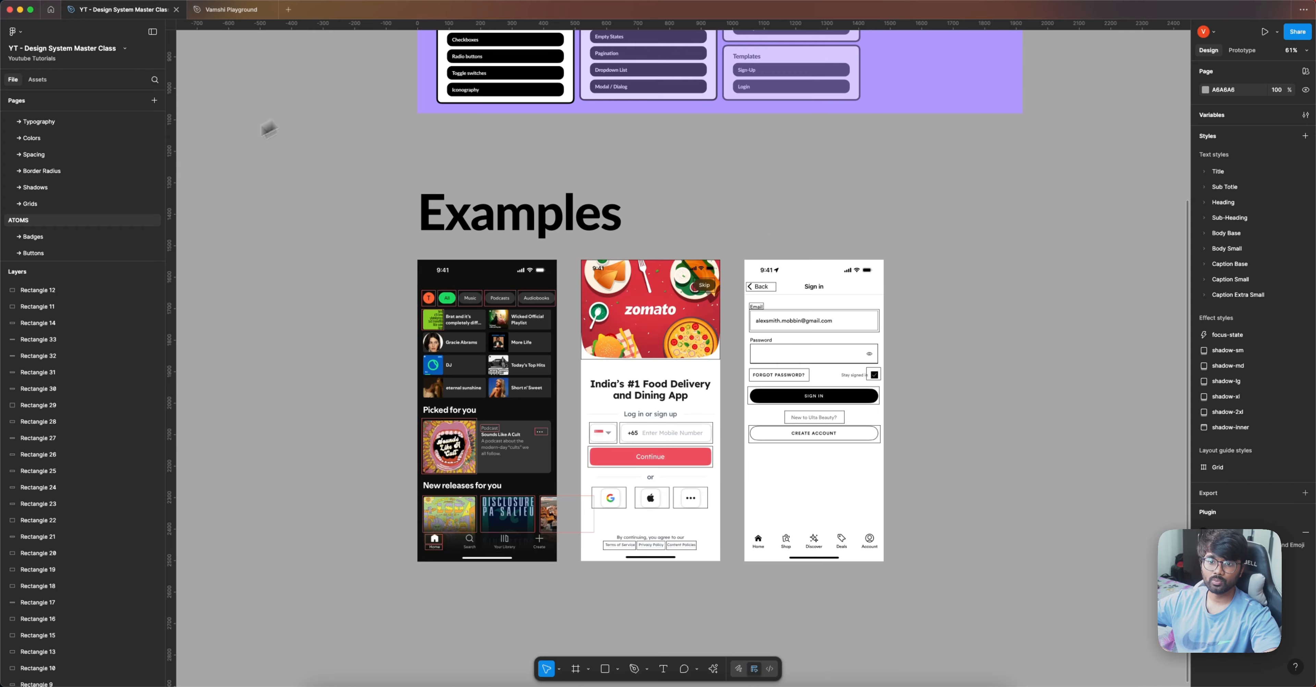
Step: Open the Badges page, switch to the Playground file and select the sample blue badge instance below the component set
{"action": "left_click", "coordinate": [97, 236]}
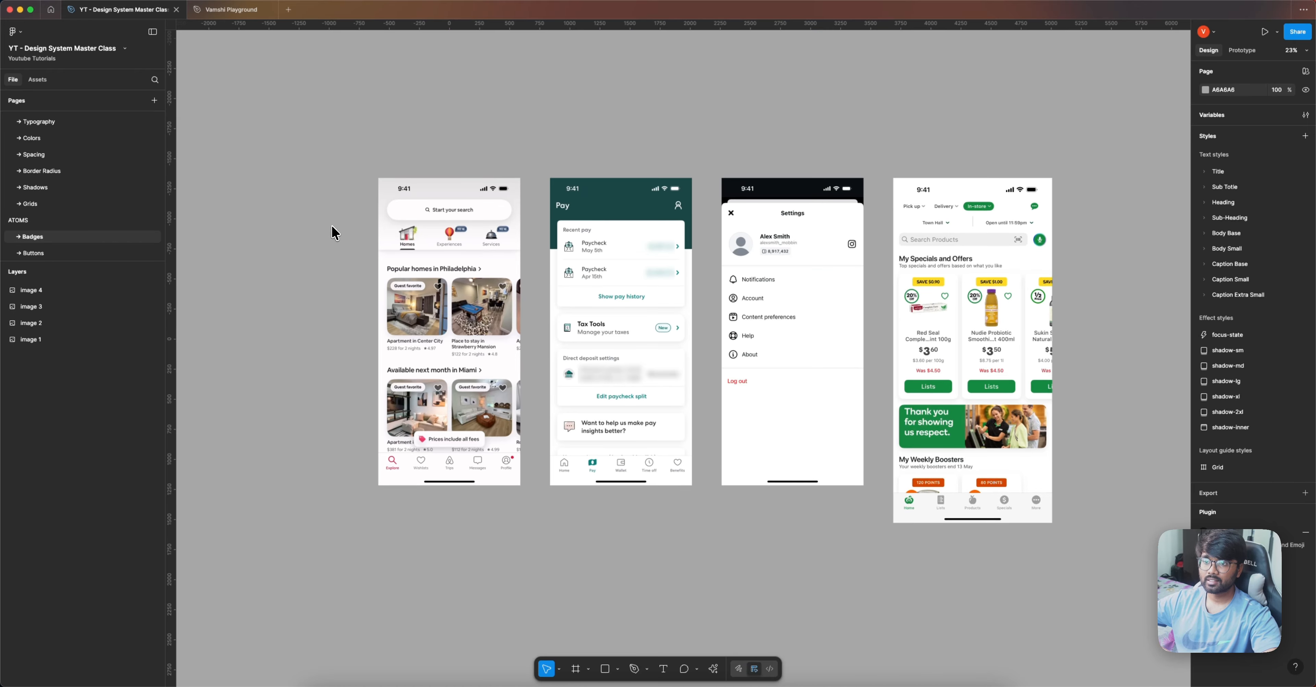
{"action": "left_click", "coordinate": [224, 10]}
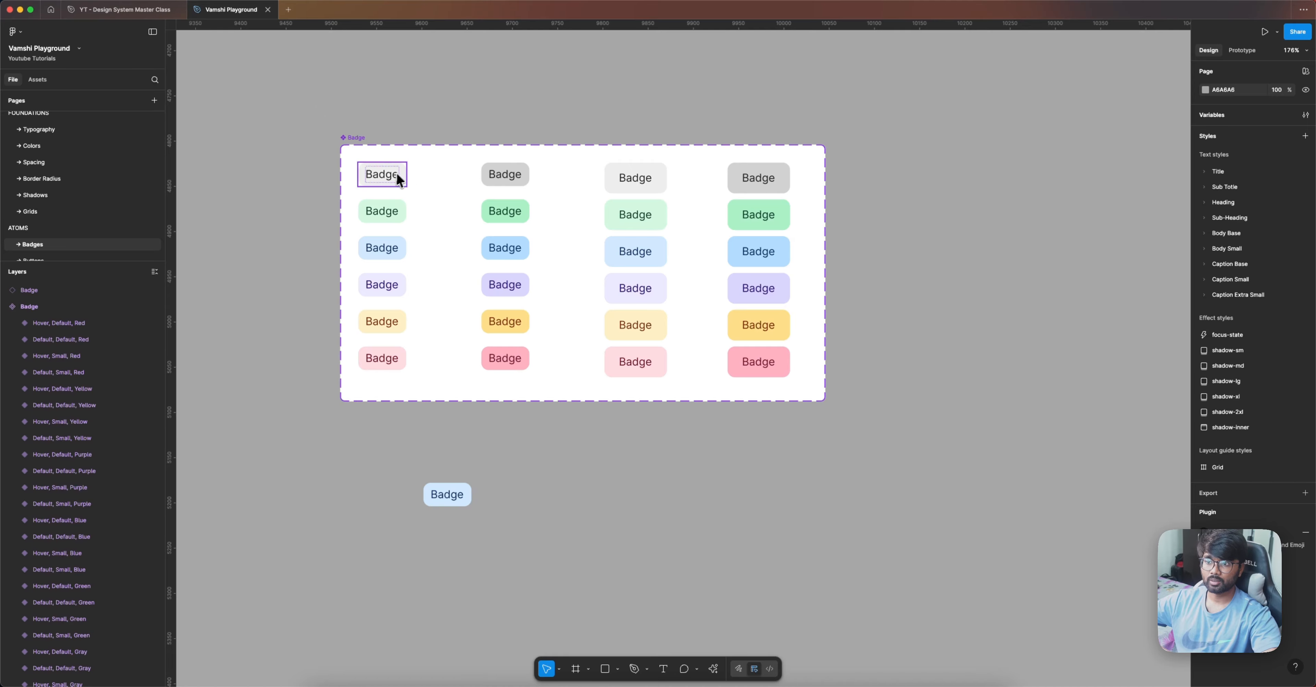
{"action": "left_click", "coordinate": [449, 489]}
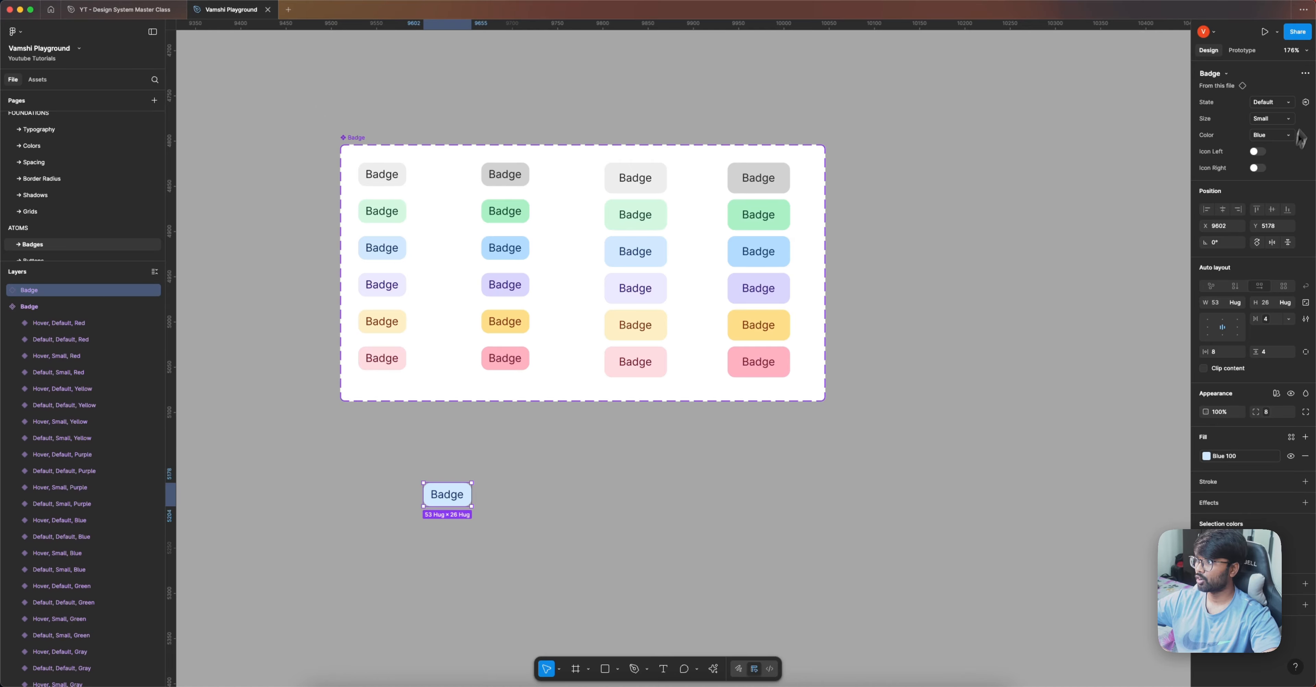
Step: Try the badge instance's State options, left and right icons and Default size, ending on Default state, Small size and no icons
{"action": "left_click", "coordinate": [1280, 103]}
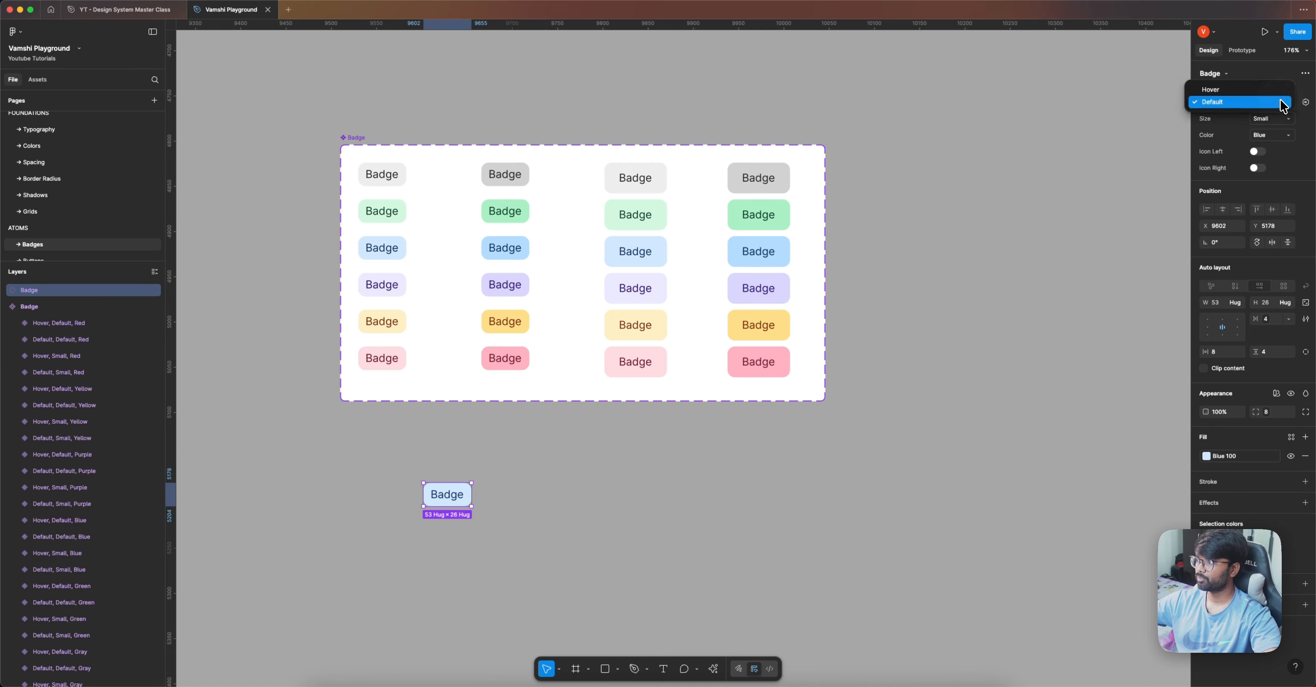
{"action": "left_click", "coordinate": [1255, 102]}
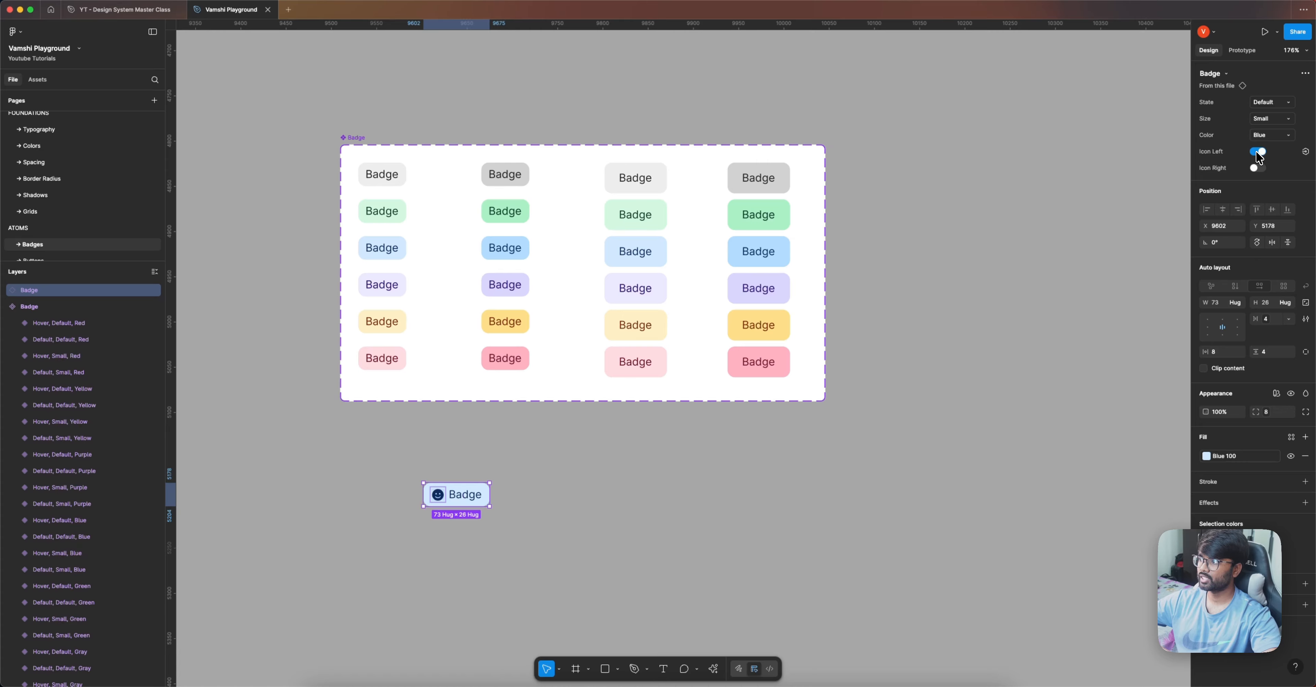
{"action": "left_click", "coordinate": [1256, 167]}
{"action": "left_click", "coordinate": [1255, 167]}
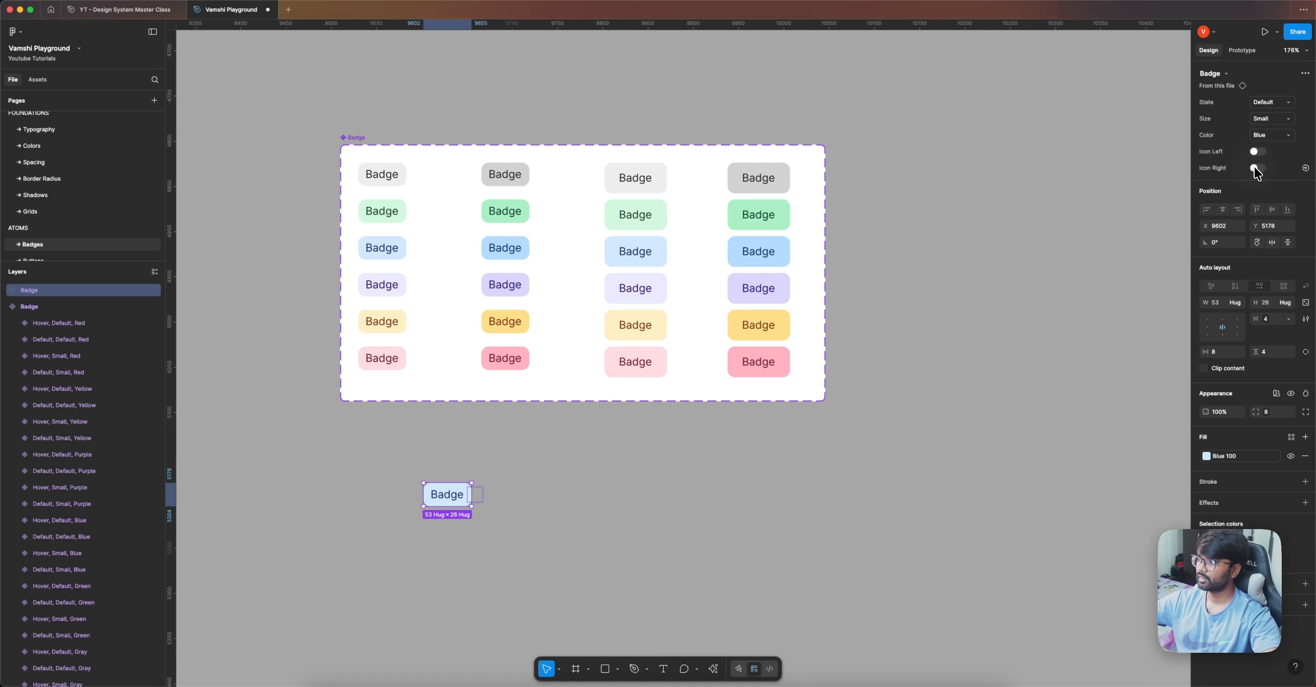
{"action": "left_click", "coordinate": [1266, 119]}
{"action": "left_click", "coordinate": [1264, 128]}
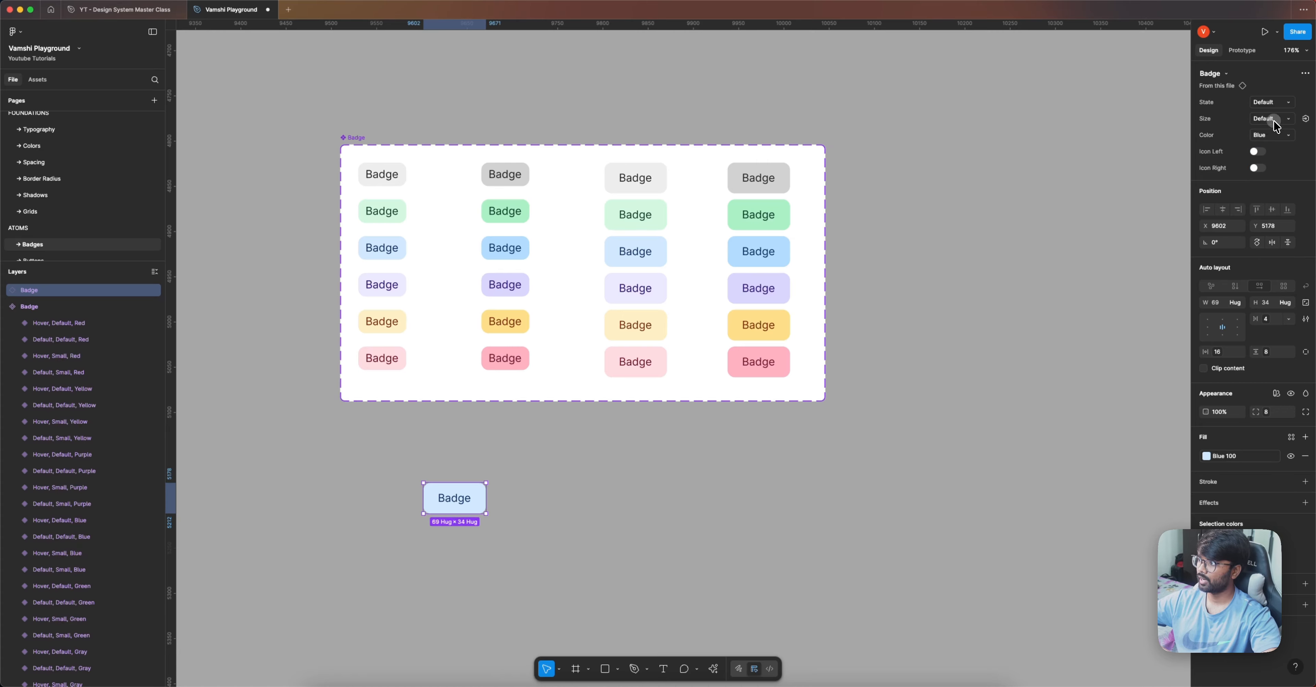
{"action": "left_click", "coordinate": [1273, 119]}
{"action": "left_click", "coordinate": [1272, 106]}
Step: Try other Color variants on the badge instance, starting with Purple and ending on Green, and deselect it
{"action": "left_click", "coordinate": [1270, 135]}
{"action": "left_click", "coordinate": [1268, 142]}
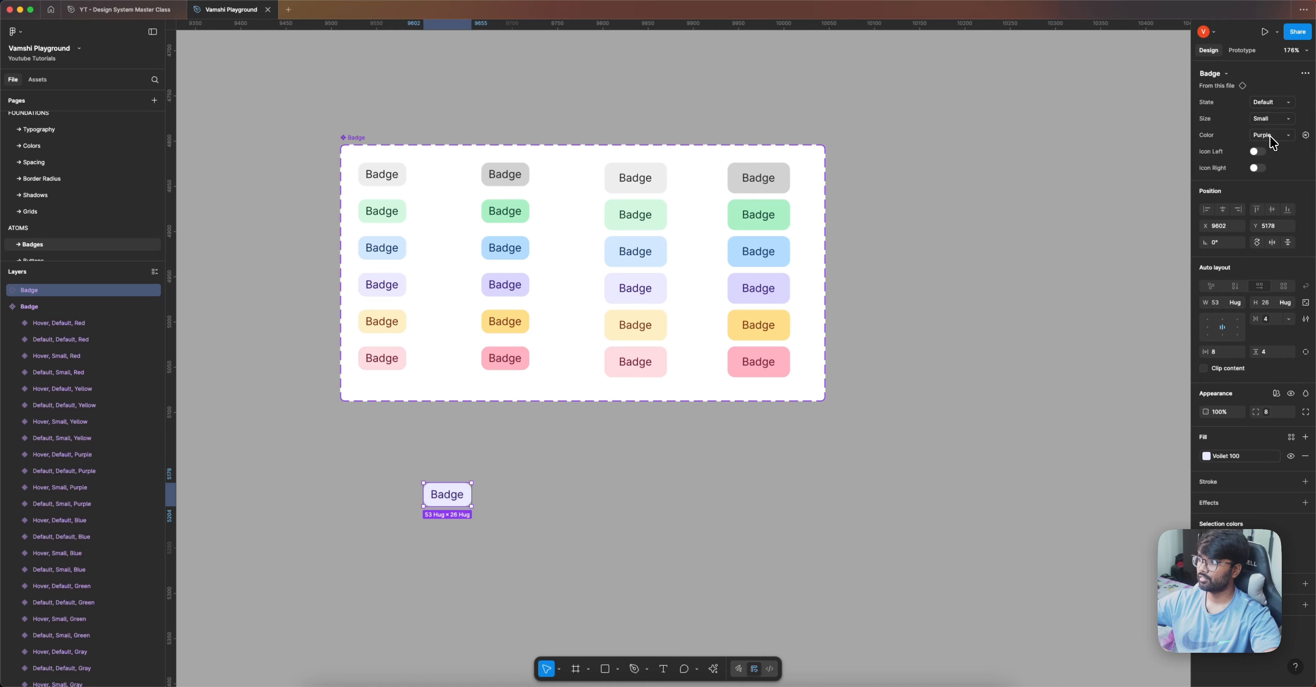
{"action": "left_click", "coordinate": [1269, 136]}
{"action": "left_click", "coordinate": [1275, 143]}
{"action": "left_click", "coordinate": [1273, 137]}
{"action": "left_click", "coordinate": [1272, 147]}
{"action": "left_click", "coordinate": [1273, 138]}
{"action": "left_click", "coordinate": [1251, 85]}
{"action": "left_click", "coordinate": [1020, 201]}
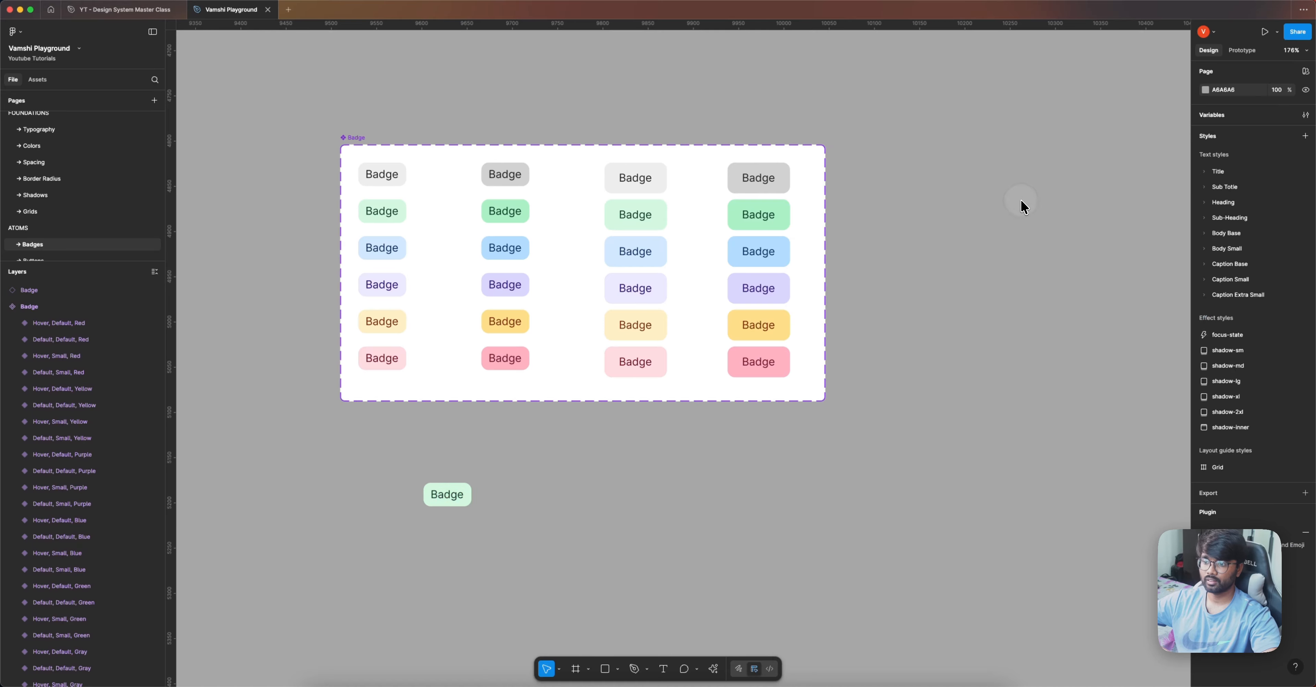
Step: Switch to the YT - Design System Master Class file and draw a rectangle about 305 × 181 beside the home listings screenshot
{"action": "left_click", "coordinate": [122, 15]}
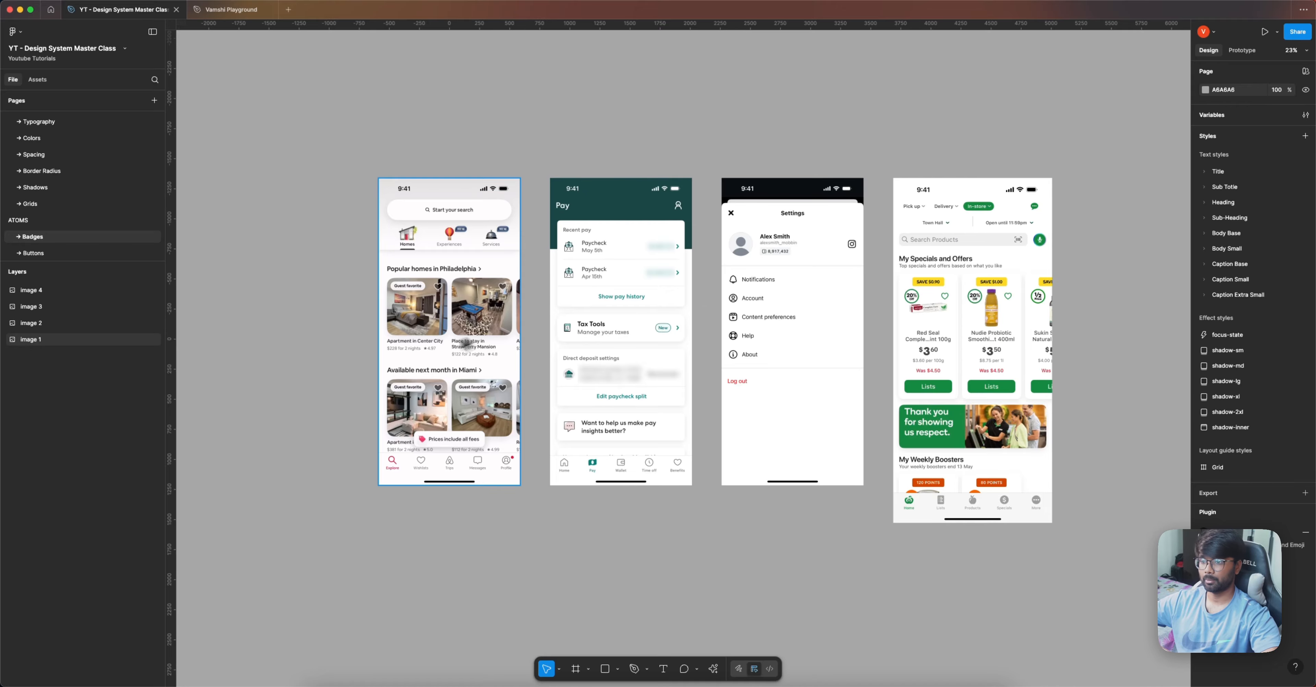
{"action": "scroll", "coordinate": [374, 292], "scroll_direction": "up", "scroll_amount": 5}
{"action": "scroll", "coordinate": [375, 289], "scroll_direction": "up", "scroll_amount": 2}
{"action": "left_click_drag", "start_coordinate": [398, 288], "coordinate": [515, 237]}
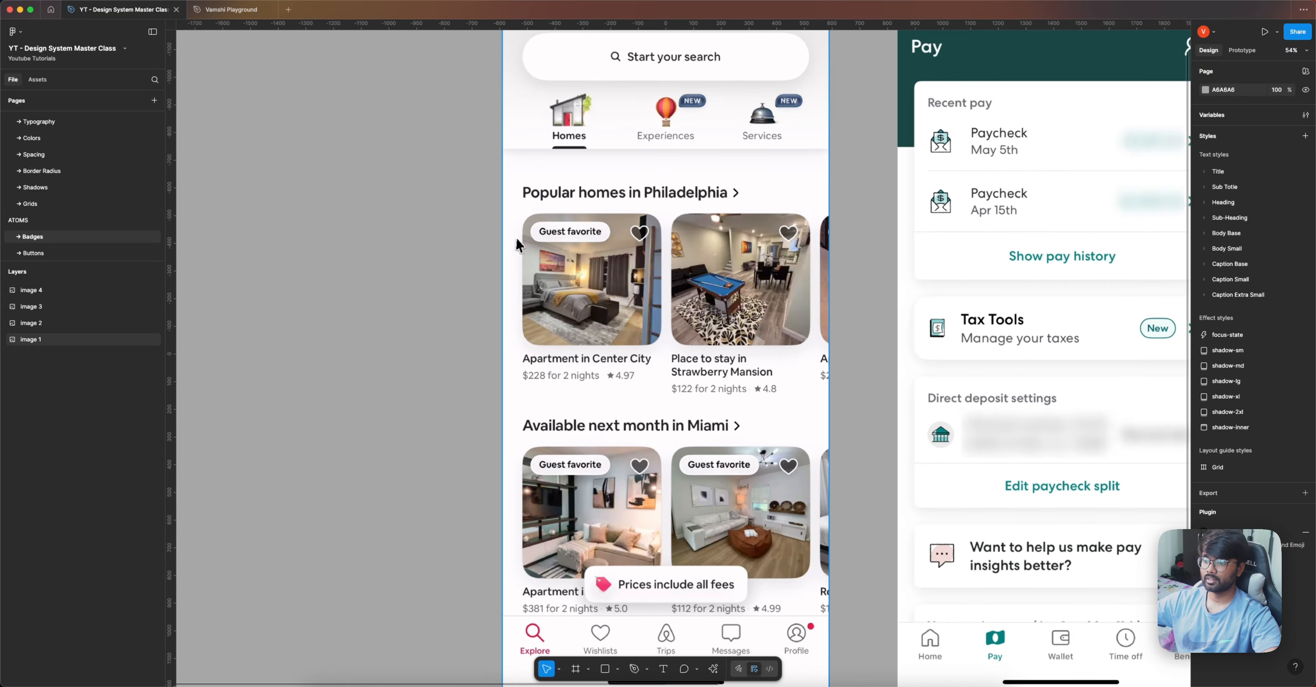
{"action": "scroll", "coordinate": [515, 238], "scroll_direction": "down", "scroll_amount": 2}
{"action": "scroll", "coordinate": [564, 242], "scroll_direction": "up", "scroll_amount": 1}
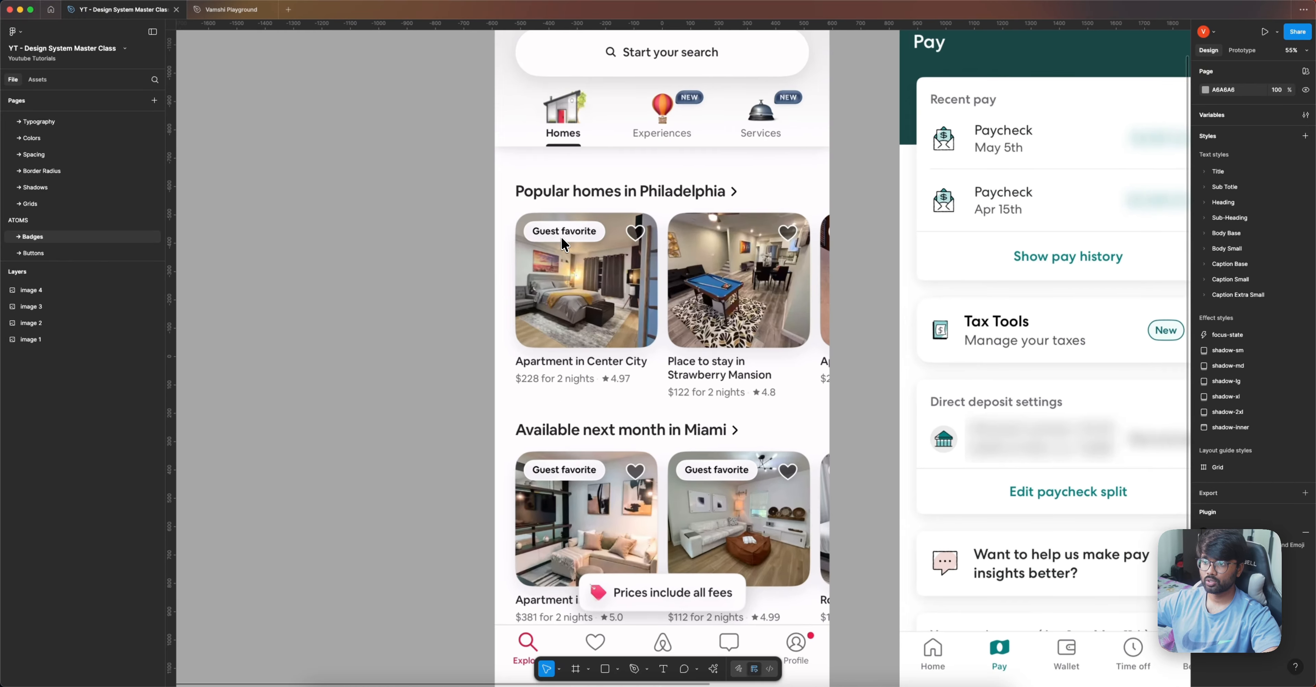
{"action": "left_click", "coordinate": [605, 668]}
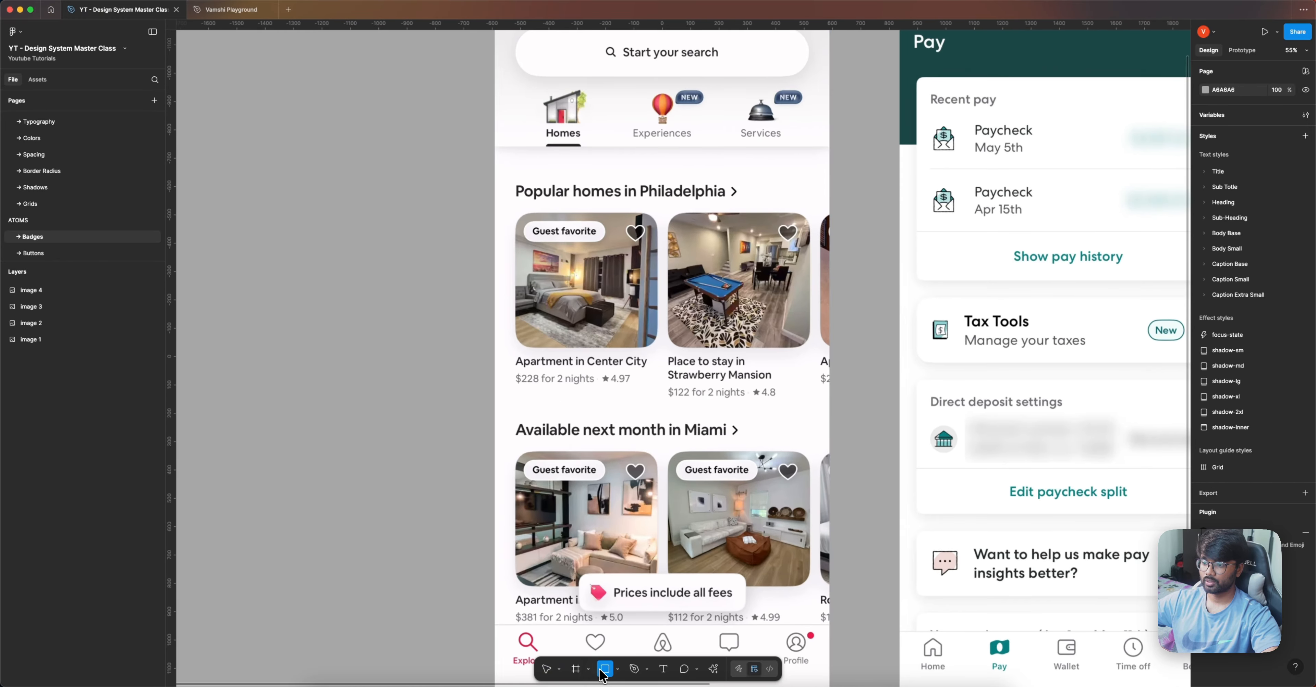
{"action": "left_click_drag", "start_coordinate": [354, 306], "coordinate": [441, 351]}
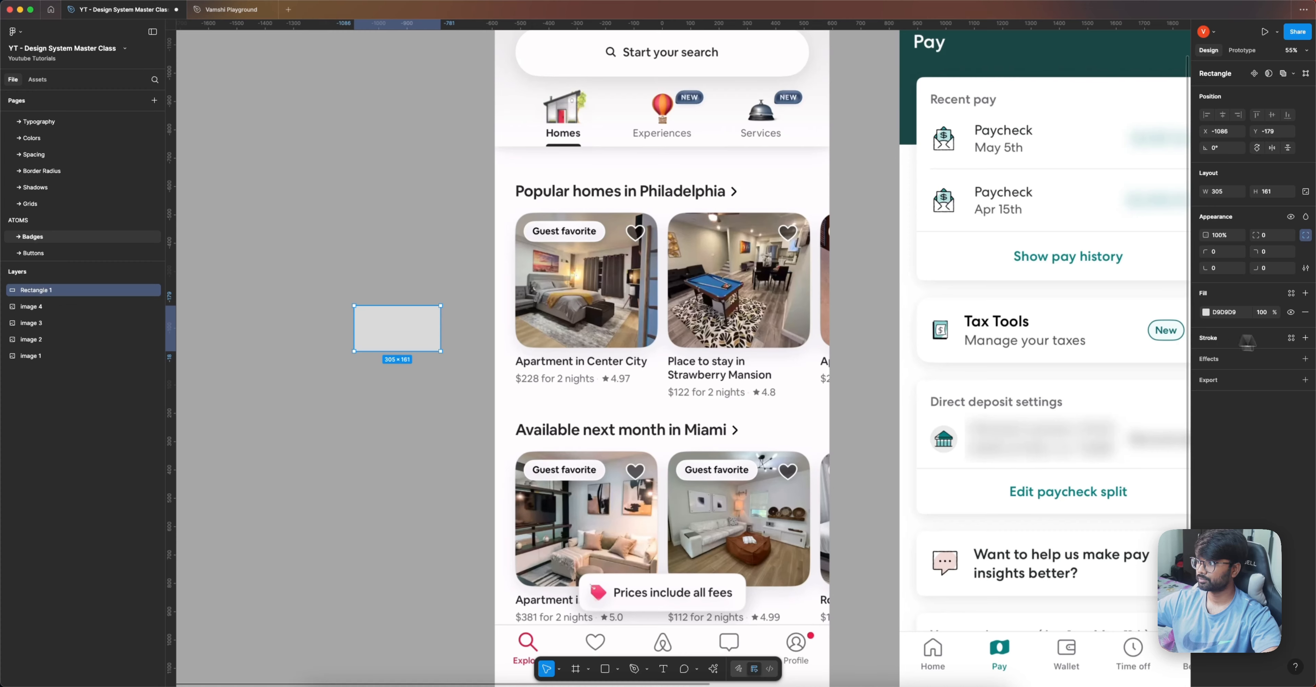
Step: Give the rectangle a red FF0000 stroke and remove its fill
{"action": "left_click", "coordinate": [1306, 338]}
{"action": "left_click", "coordinate": [1303, 313]}
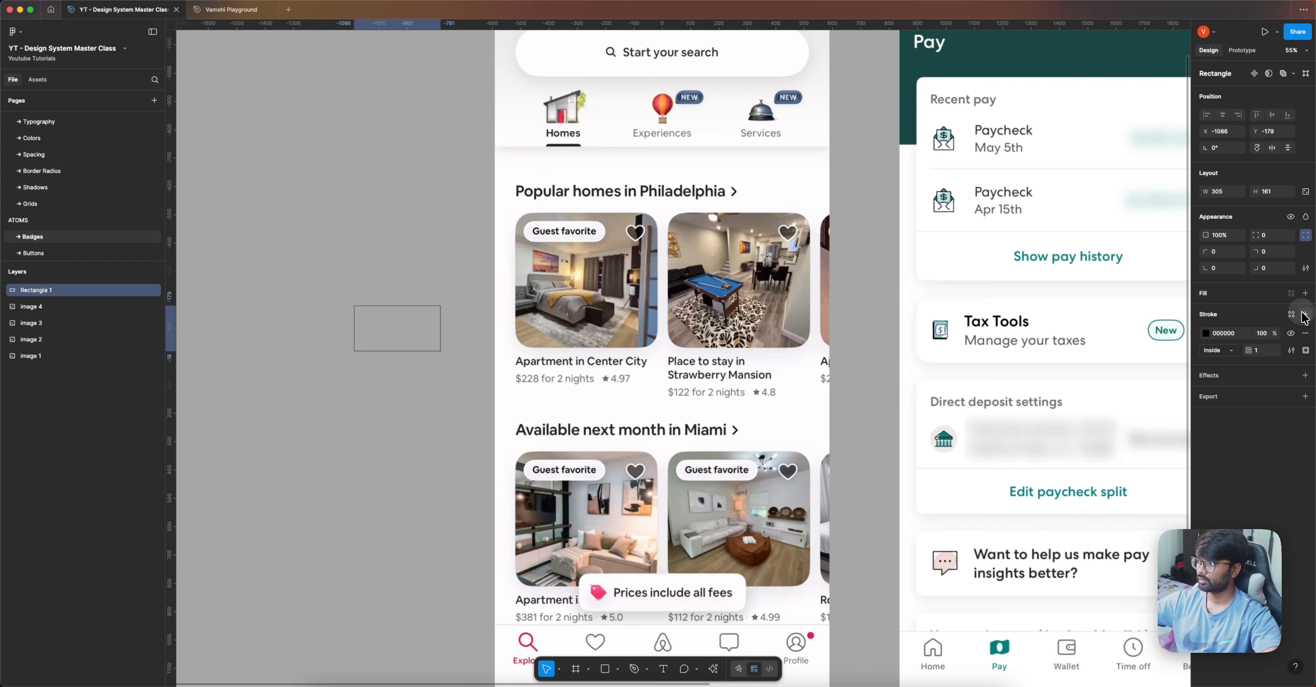
{"action": "left_click", "coordinate": [1206, 333]}
{"action": "left_click", "coordinate": [1182, 375]}
Step: Place the red outline around the first Guest favorite badge, reducing its height to about 105, and deselect it
{"action": "left_click_drag", "start_coordinate": [407, 351], "coordinate": [571, 241]}
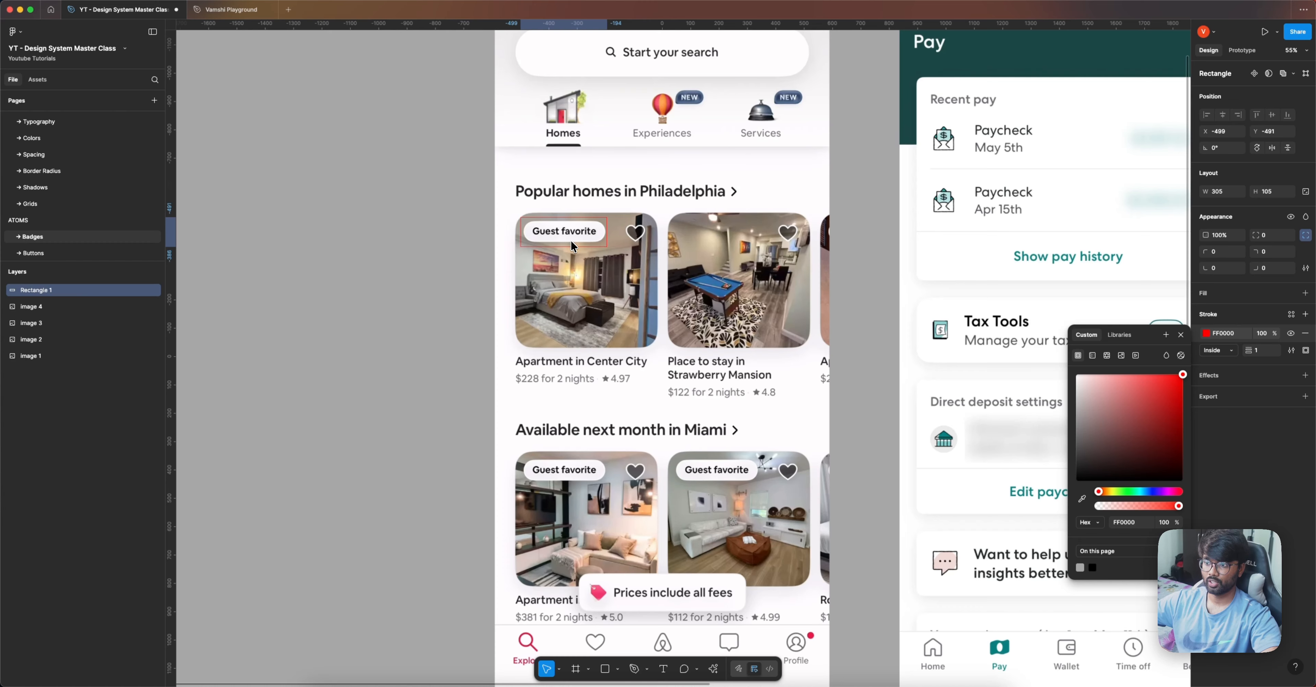
{"action": "left_click", "coordinate": [406, 268]}
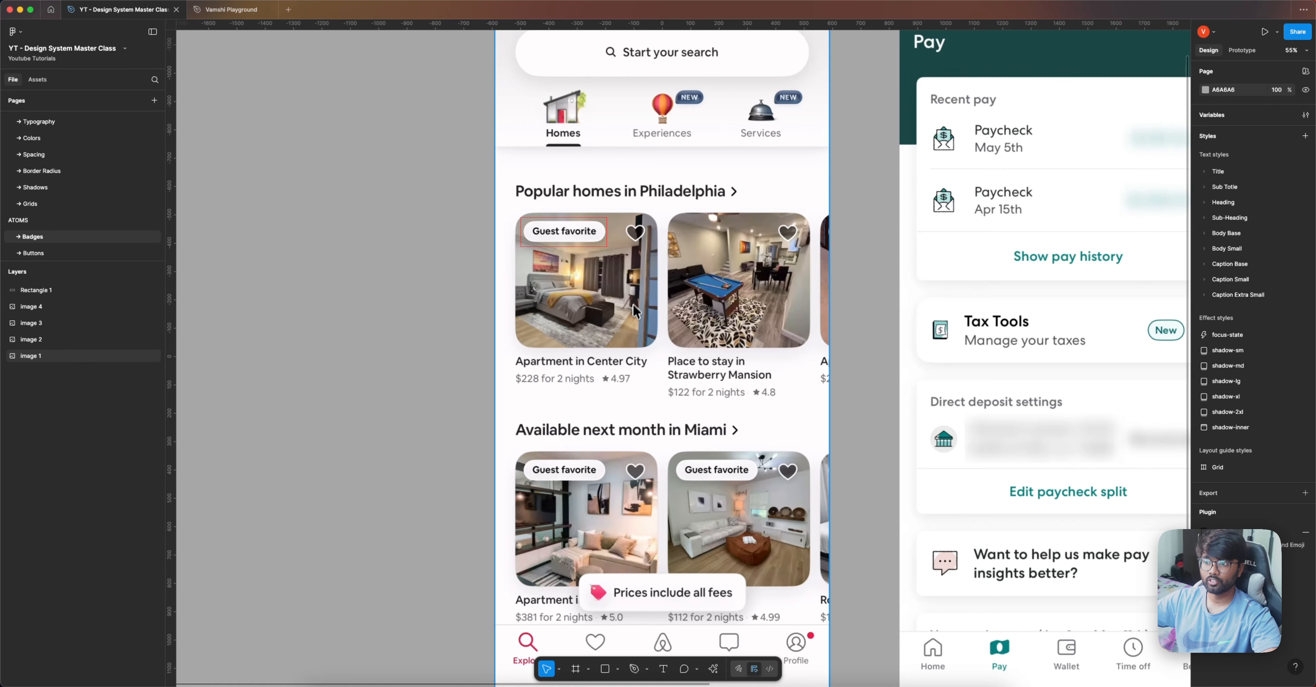
Step: Duplicate the Guest favorite outline onto the New badge in the Tax Tools card, narrowing it to about 154 wide
{"action": "scroll", "coordinate": [437, 266], "scroll_direction": "down", "scroll_amount": 2}
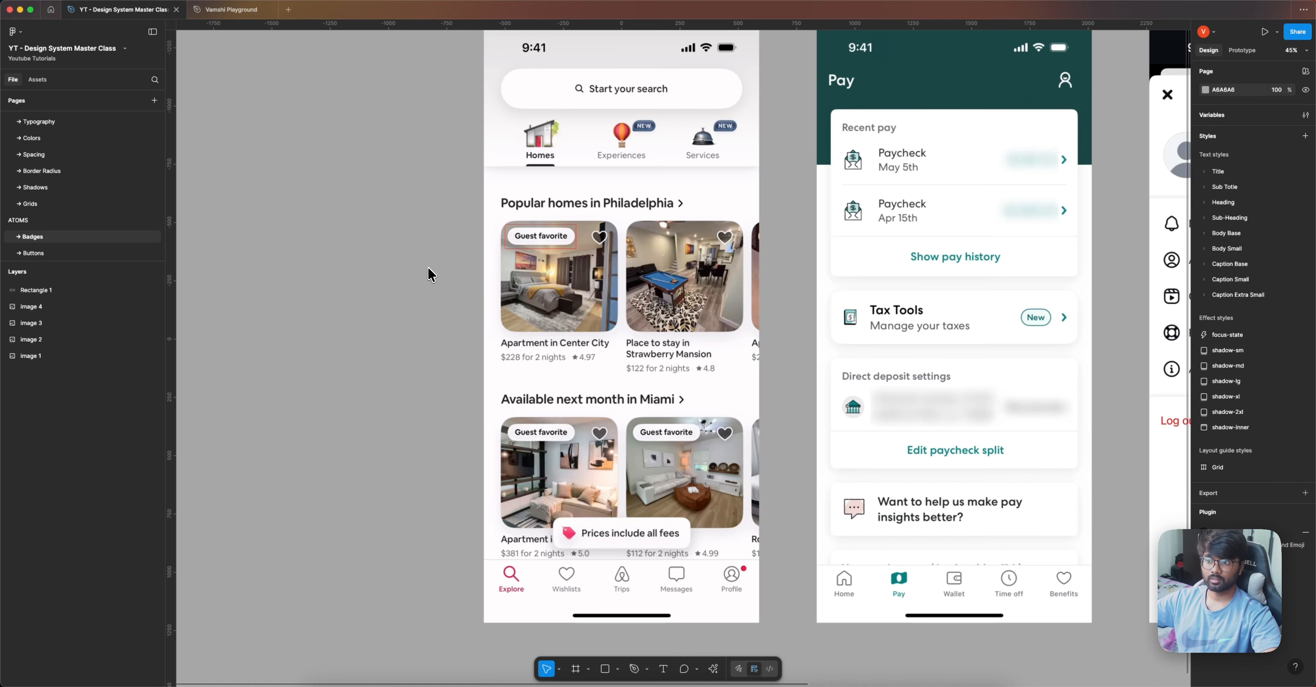
{"action": "left_click", "coordinate": [515, 248]}
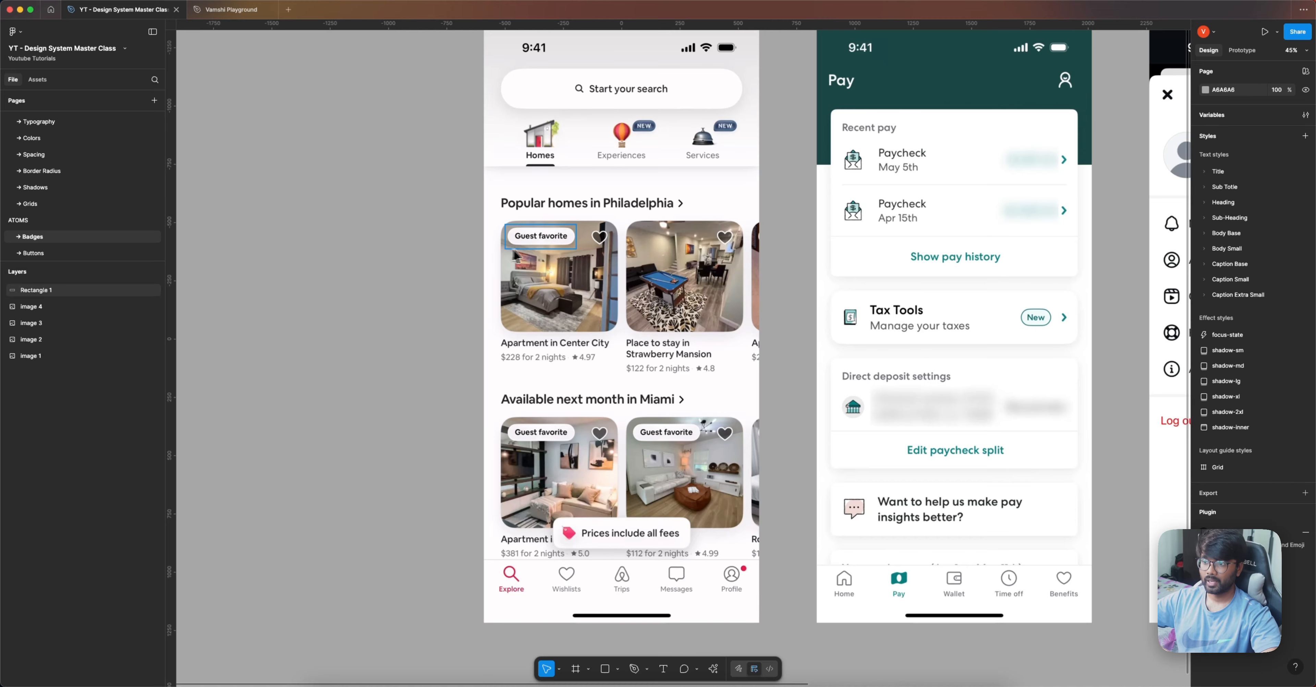
{"action": "left_click", "coordinate": [546, 254]}
{"action": "scroll", "coordinate": [562, 361], "scroll_direction": "right", "scroll_amount": 3}
{"action": "scroll", "coordinate": [562, 360], "scroll_direction": "down", "scroll_amount": 1}
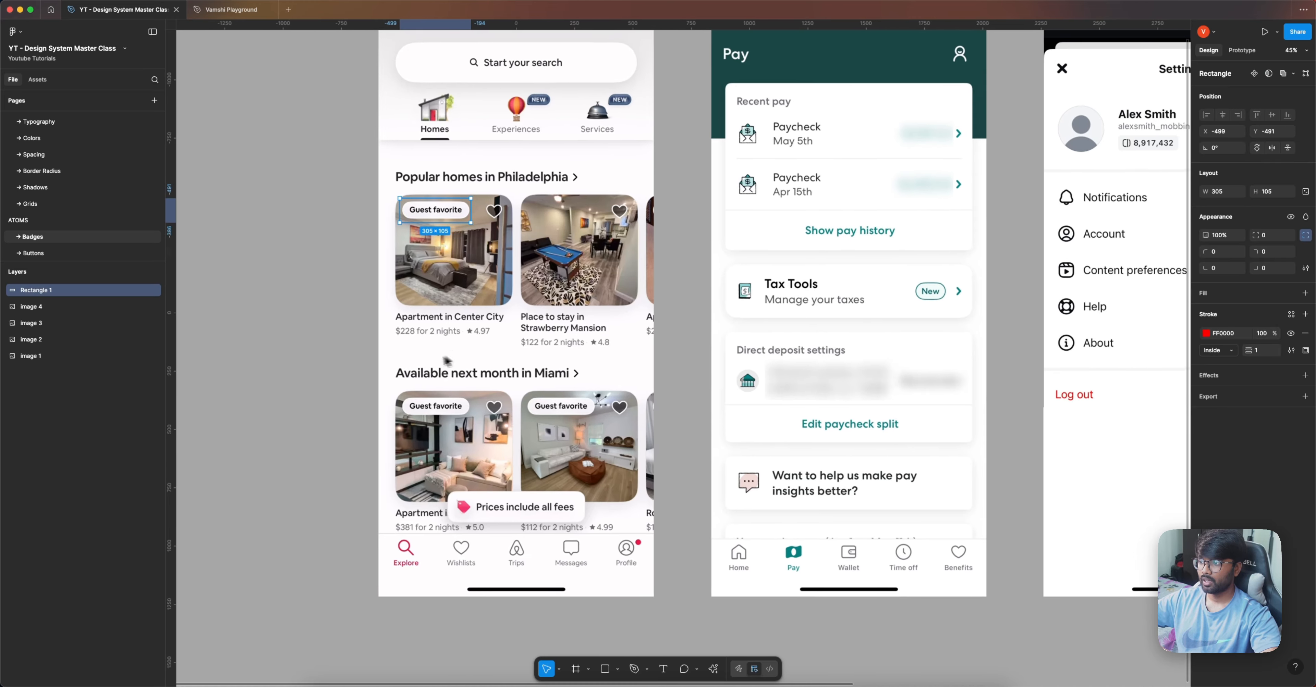
{"action": "scroll", "coordinate": [446, 360], "scroll_direction": "right", "scroll_amount": 3}
{"action": "scroll", "coordinate": [449, 361], "scroll_direction": "up", "scroll_amount": 1}
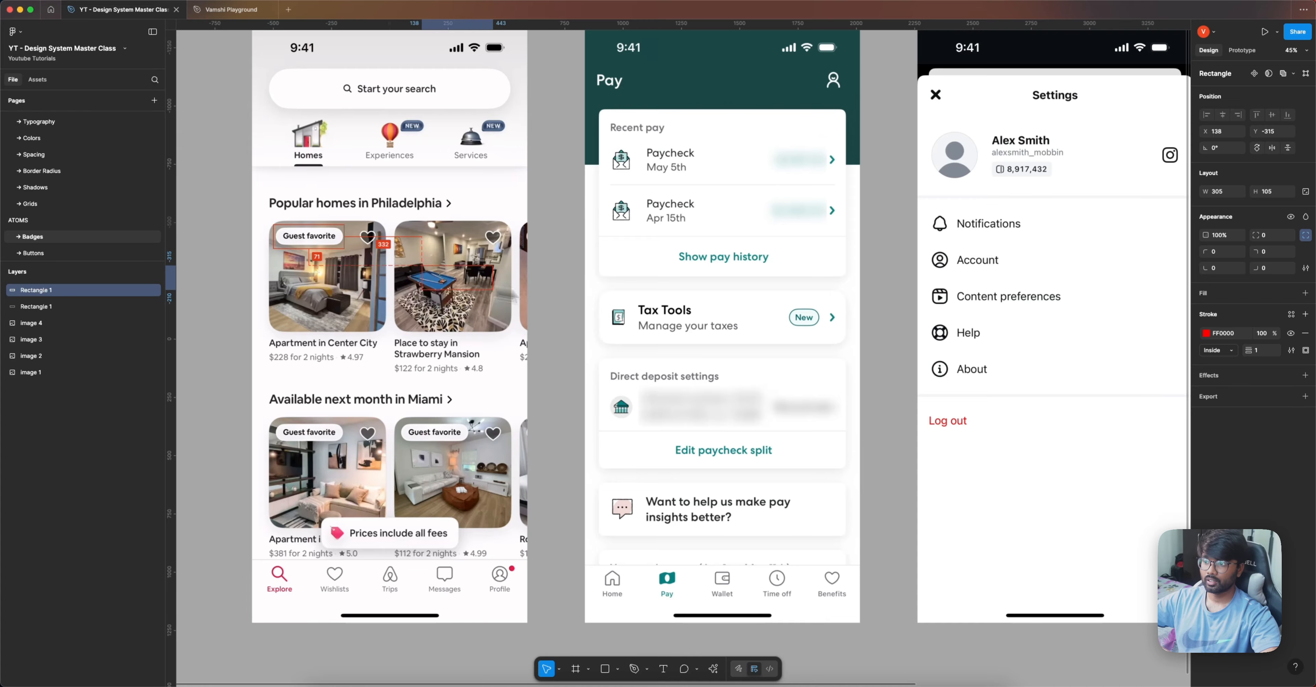
{"action": "left_click_drag", "start_coordinate": [335, 247], "coordinate": [786, 327]}
{"action": "left_click", "coordinate": [881, 346]}
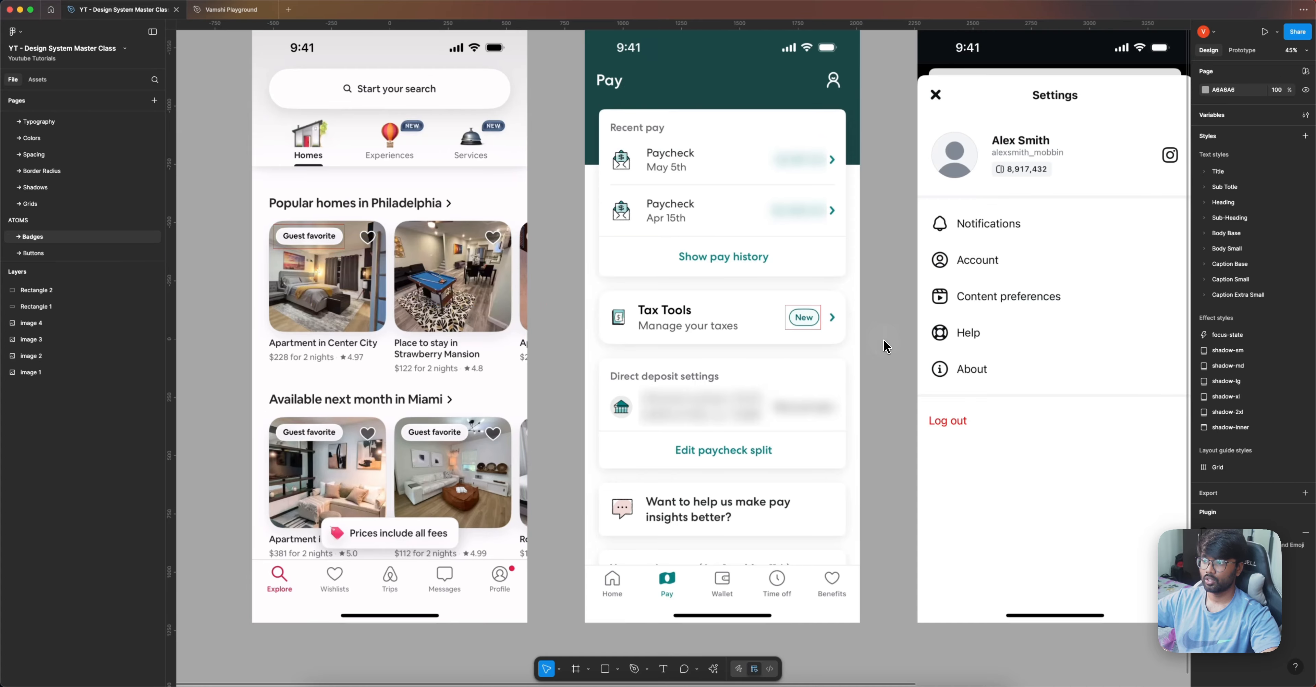
Step: Nudge the red outline so it is centered around the New badge in the Tax Tools card
{"action": "scroll", "coordinate": [820, 331], "scroll_direction": "up", "scroll_amount": 5}
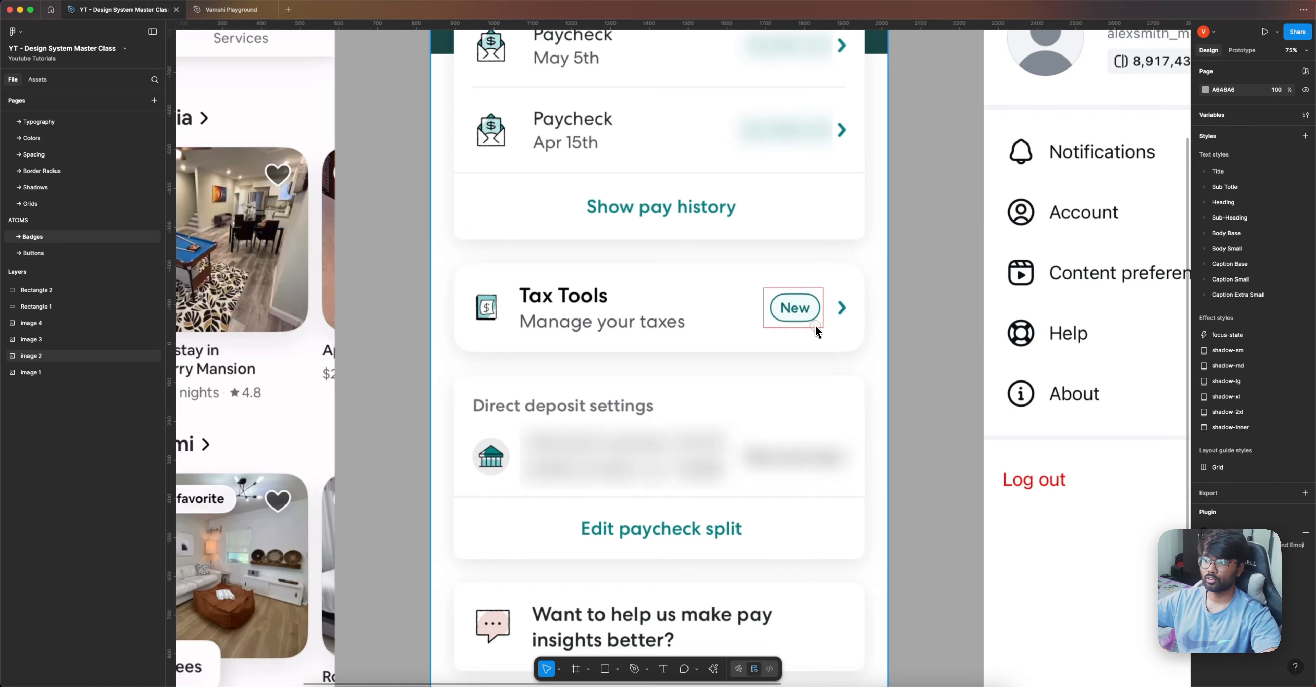
{"action": "left_click", "coordinate": [816, 326]}
{"action": "left_click_drag", "start_coordinate": [816, 323], "coordinate": [819, 322]}
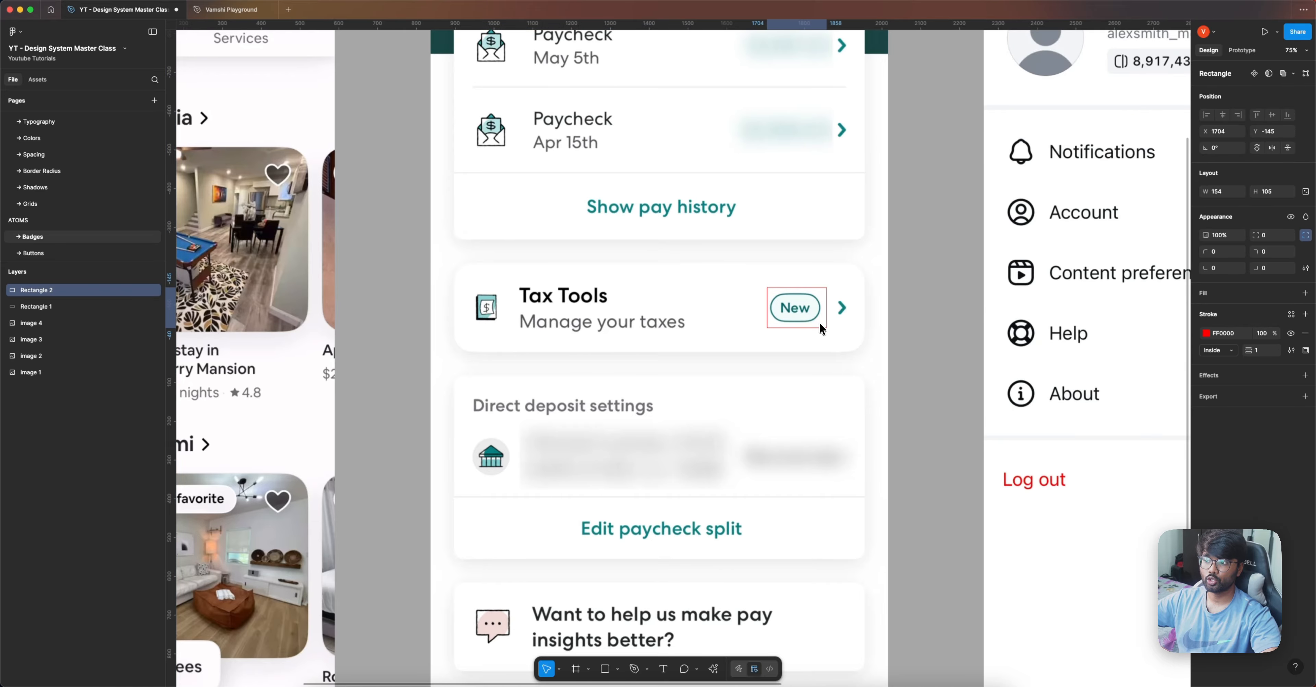
Step: Duplicate the red outline onto the number badge under the profile name in the Settings screenshot, sized about 289 × 88
{"action": "scroll", "coordinate": [572, 290], "scroll_direction": "down", "scroll_amount": 5}
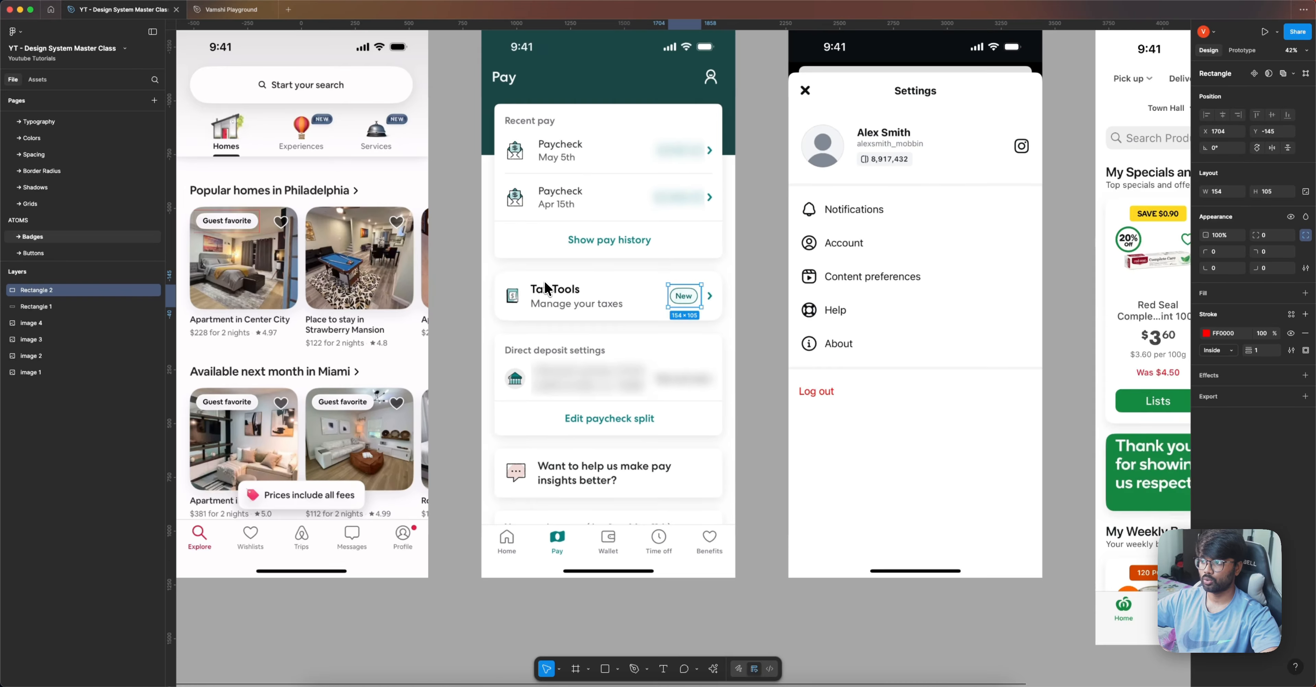
{"action": "left_click_drag", "start_coordinate": [696, 305], "coordinate": [954, 177]}
{"action": "scroll", "coordinate": [872, 160], "scroll_direction": "up", "scroll_amount": 5}
{"action": "scroll", "coordinate": [747, 238], "scroll_direction": "right", "scroll_amount": 5}
{"action": "scroll", "coordinate": [748, 245], "scroll_direction": "down", "scroll_amount": 5}
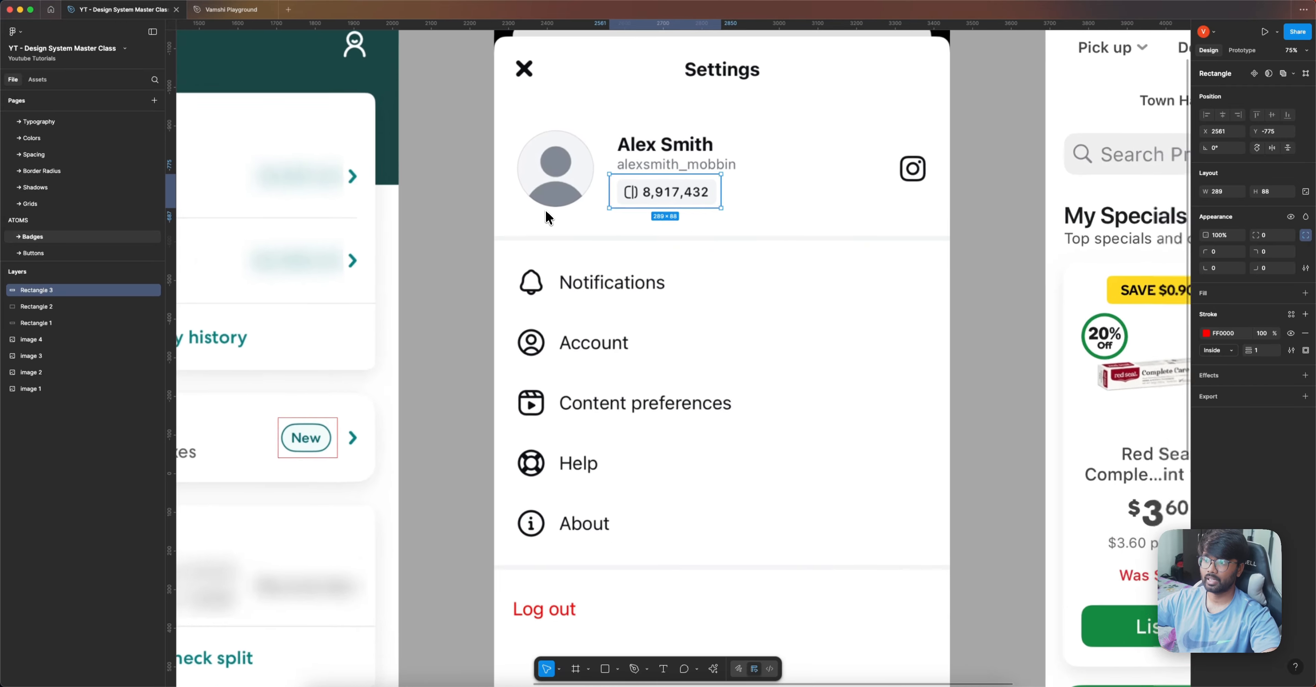
Step: Duplicate the red outline onto the SAVE $0.90 badge in the grocery screenshot, sized about 338 × 87
{"action": "scroll", "coordinate": [641, 168], "scroll_direction": "down", "scroll_amount": 5}
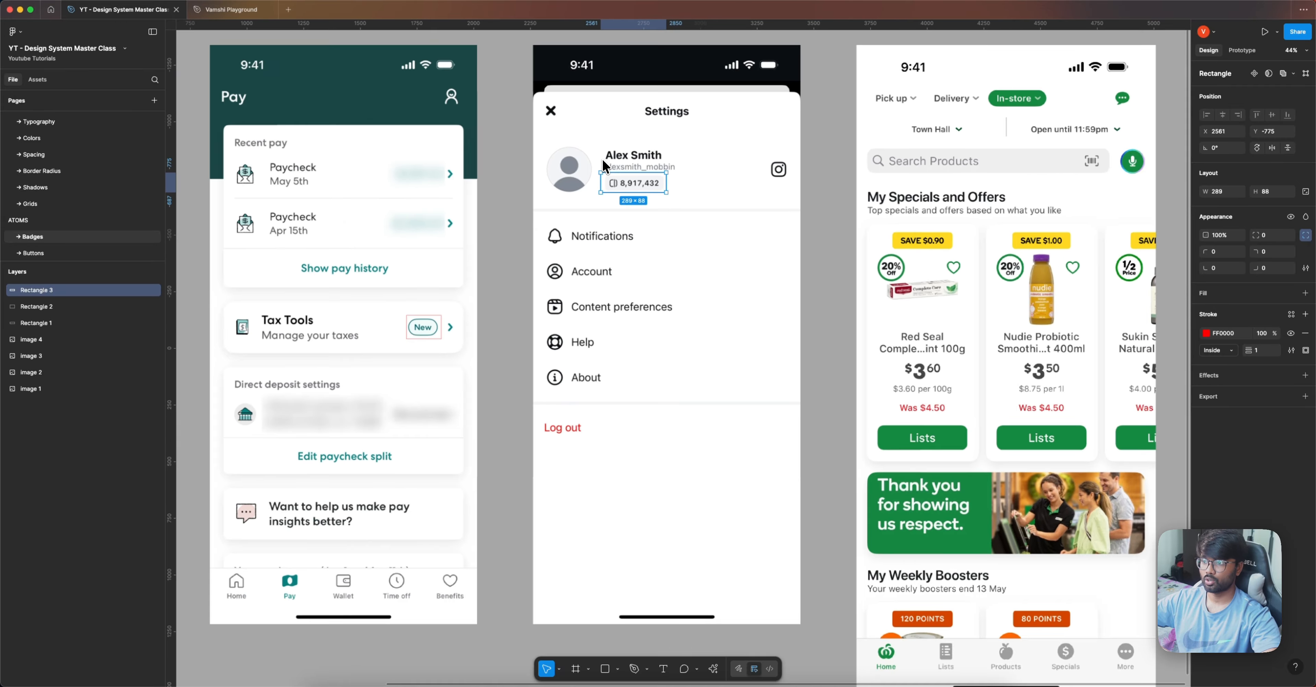
{"action": "left_click_drag", "start_coordinate": [619, 182], "coordinate": [933, 264]}
{"action": "scroll", "coordinate": [871, 233], "scroll_direction": "up", "scroll_amount": 8}
{"action": "scroll", "coordinate": [802, 236], "scroll_direction": "down", "scroll_amount": 5}
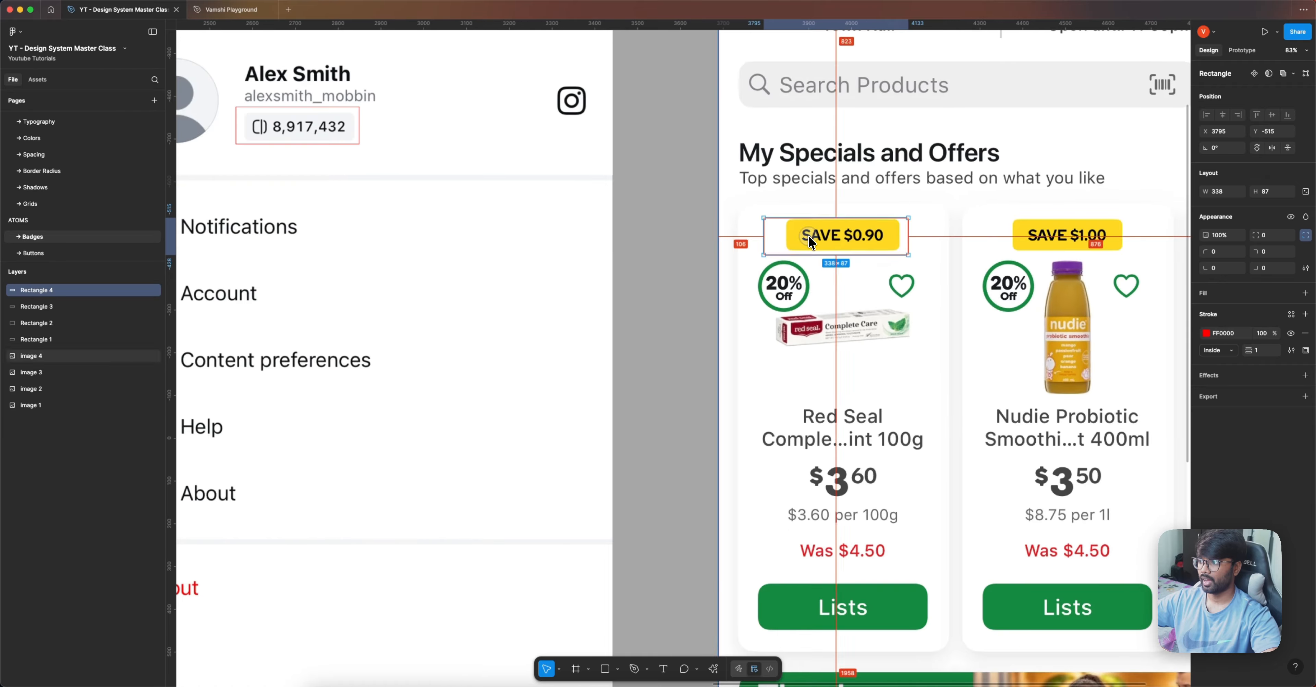
Step: Duplicate the SAVE $0.90 outline onto the neighbouring SAVE $1.00 badge
{"action": "left_click_drag", "start_coordinate": [808, 234], "coordinate": [1039, 234]}
{"action": "scroll", "coordinate": [611, 236], "scroll_direction": "down", "scroll_amount": 3}
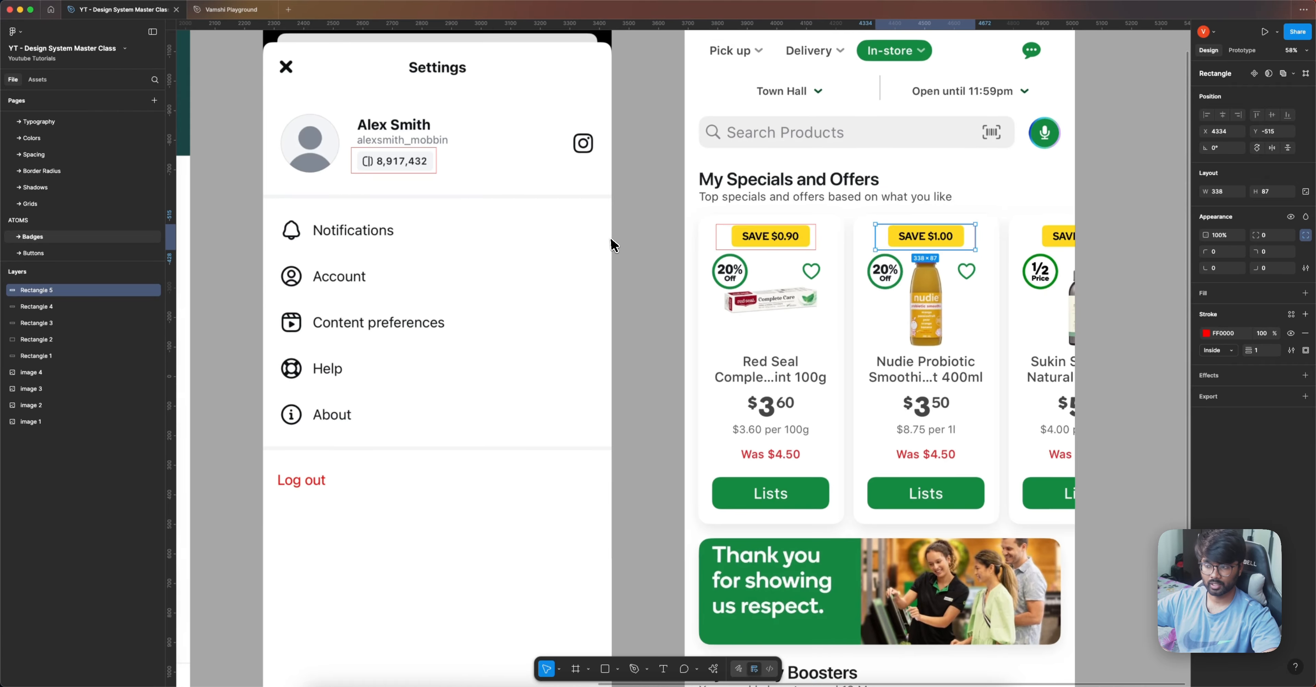
{"action": "scroll", "coordinate": [610, 239], "scroll_direction": "down", "scroll_amount": 2}
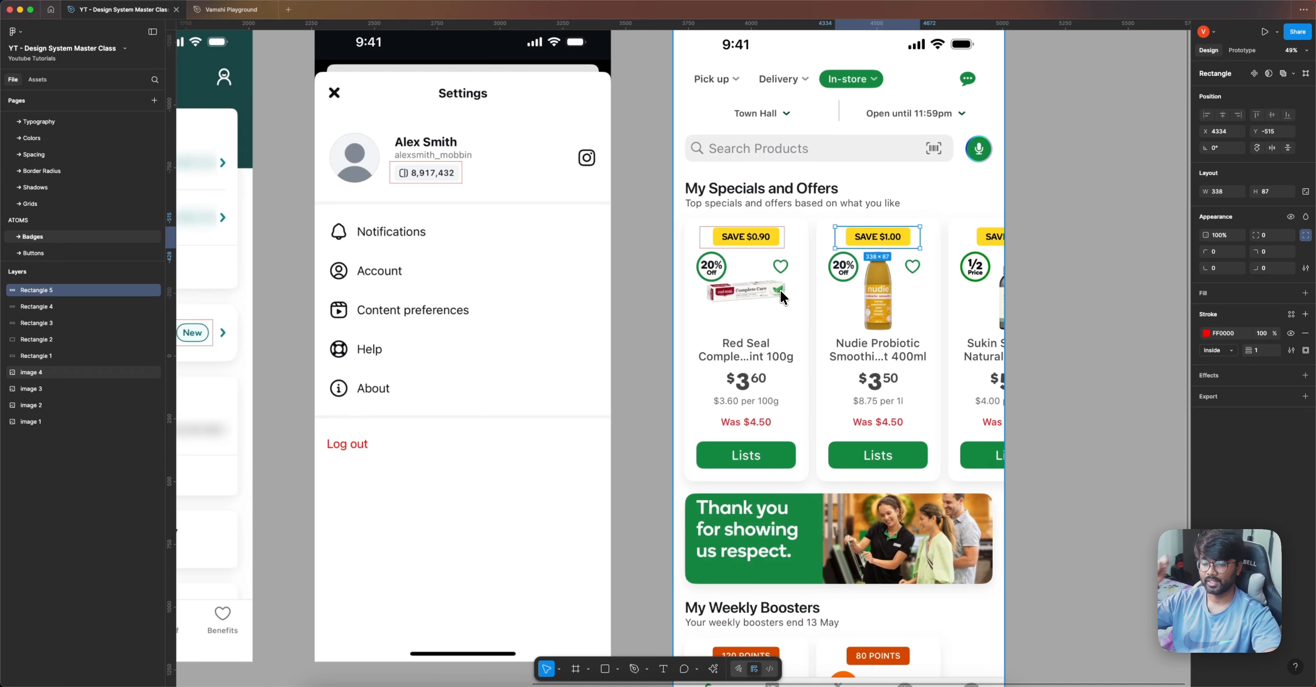
Step: Switch to the Playground file and select the green badge instance below the component set
{"action": "left_click", "coordinate": [231, 10]}
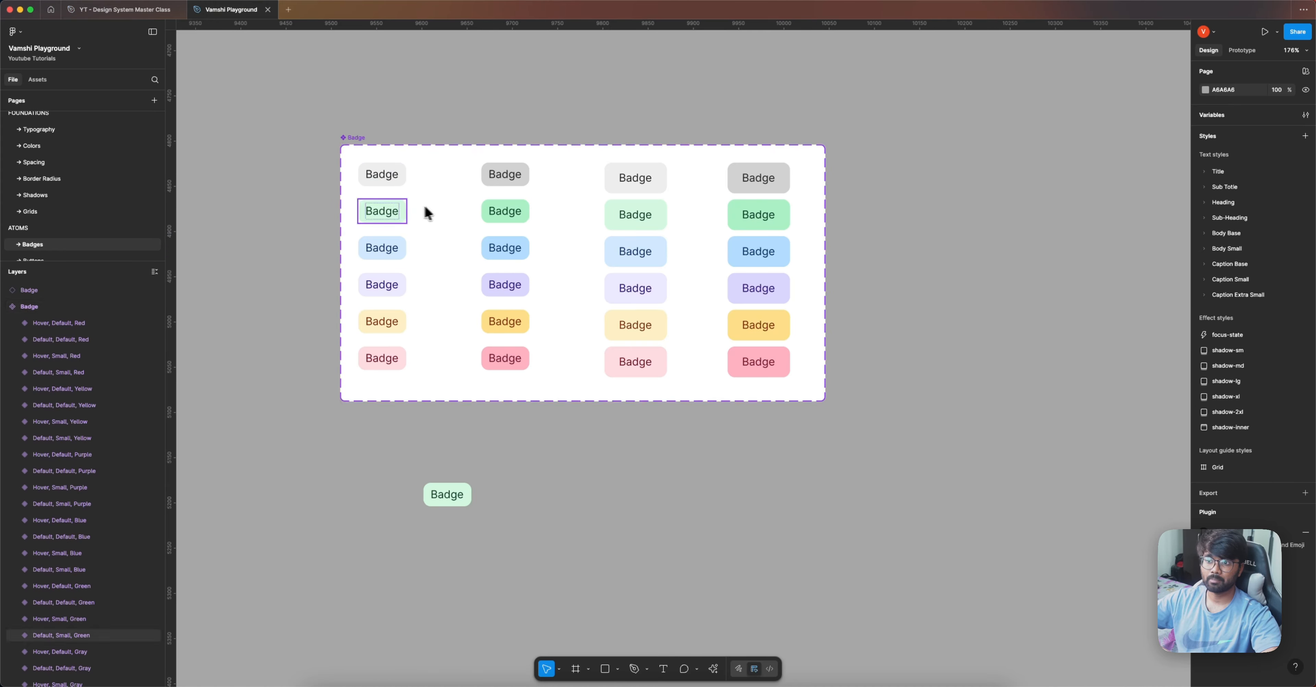
{"action": "left_click", "coordinate": [462, 494]}
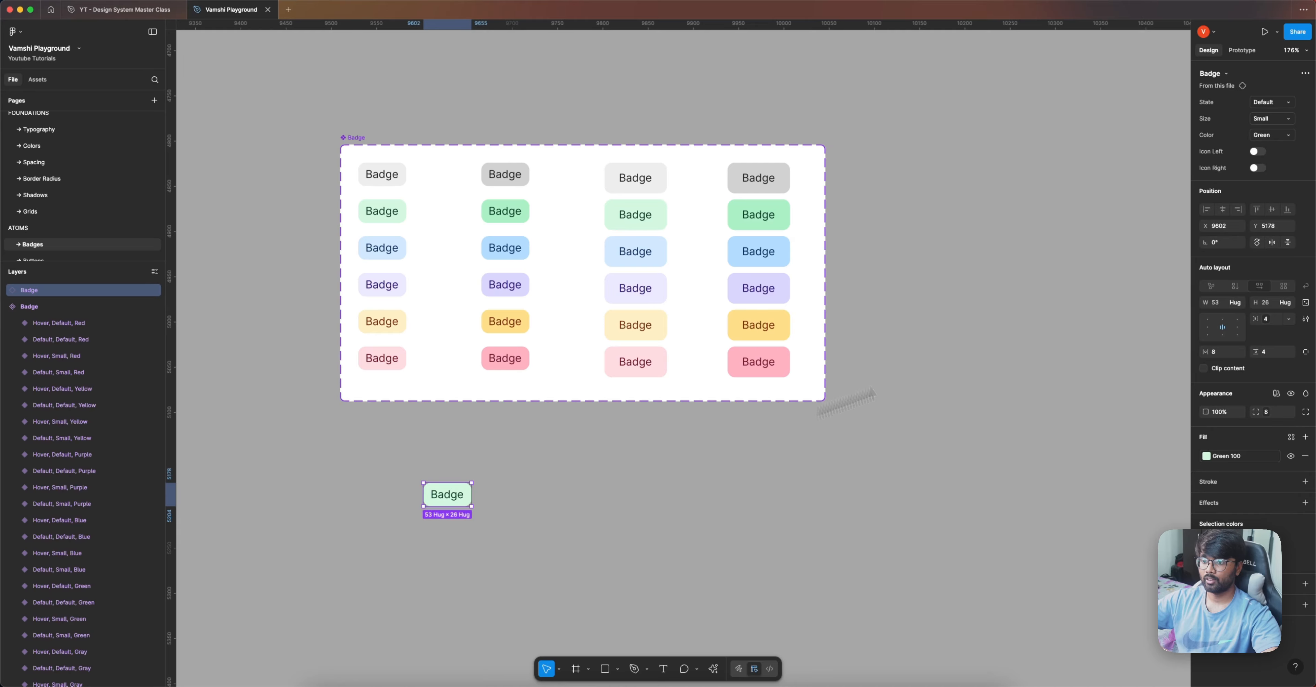
Step: Try the Hover state on the badge instance and return it to Default
{"action": "left_click", "coordinate": [1274, 105]}
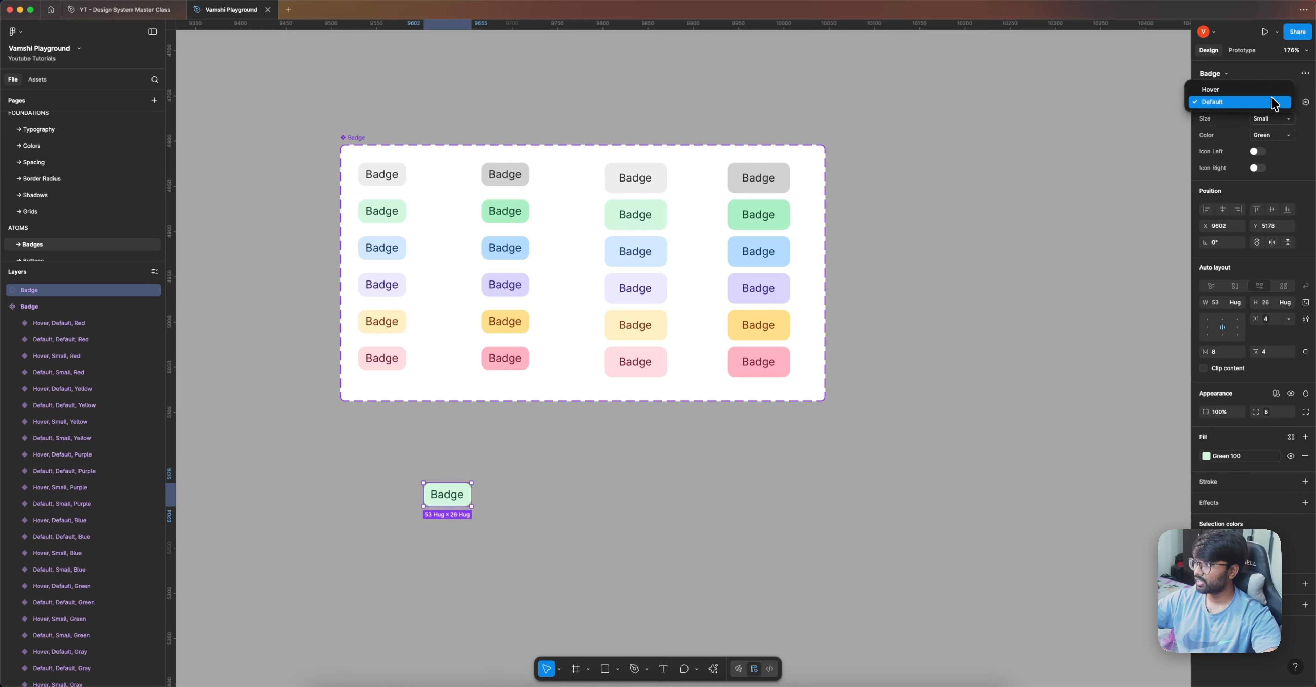
{"action": "left_click", "coordinate": [1270, 91]}
{"action": "left_click", "coordinate": [1271, 105]}
{"action": "left_click", "coordinate": [1268, 110]}
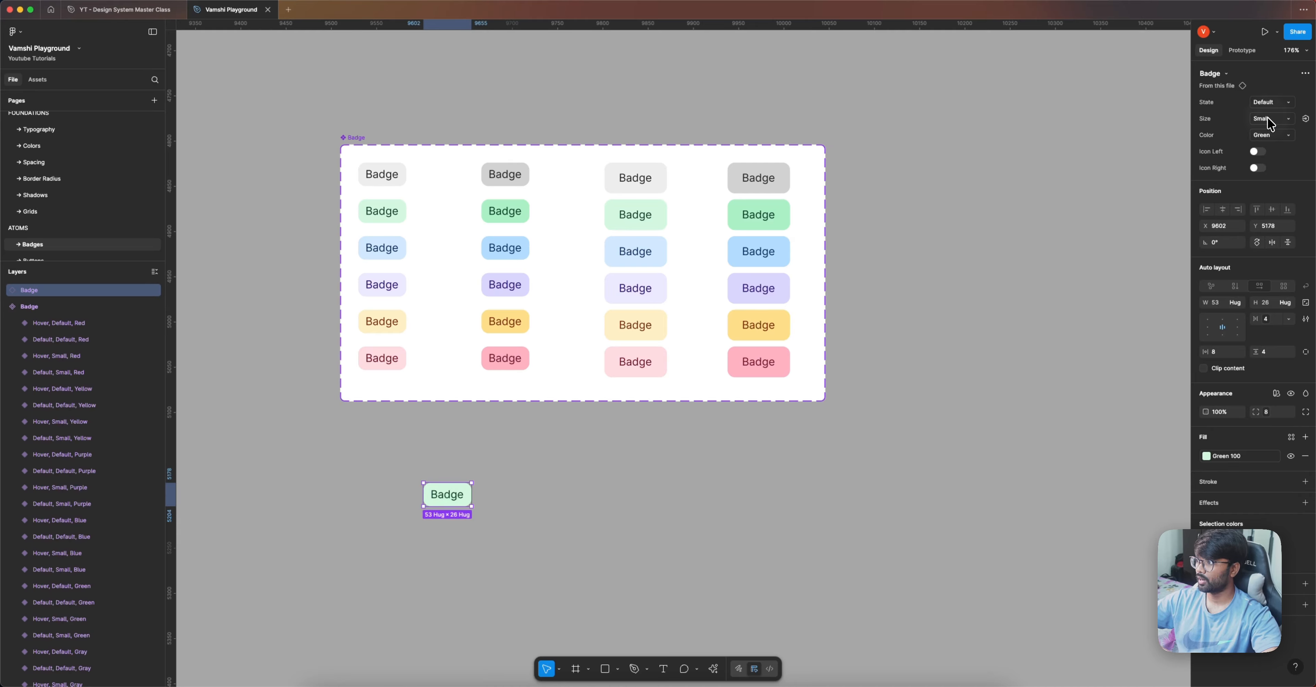
Step: Try the Default size on the green badge instance, return it to Small, and check the color options
{"action": "left_click", "coordinate": [1267, 119]}
{"action": "left_click", "coordinate": [1268, 119]}
{"action": "left_click", "coordinate": [1268, 120]}
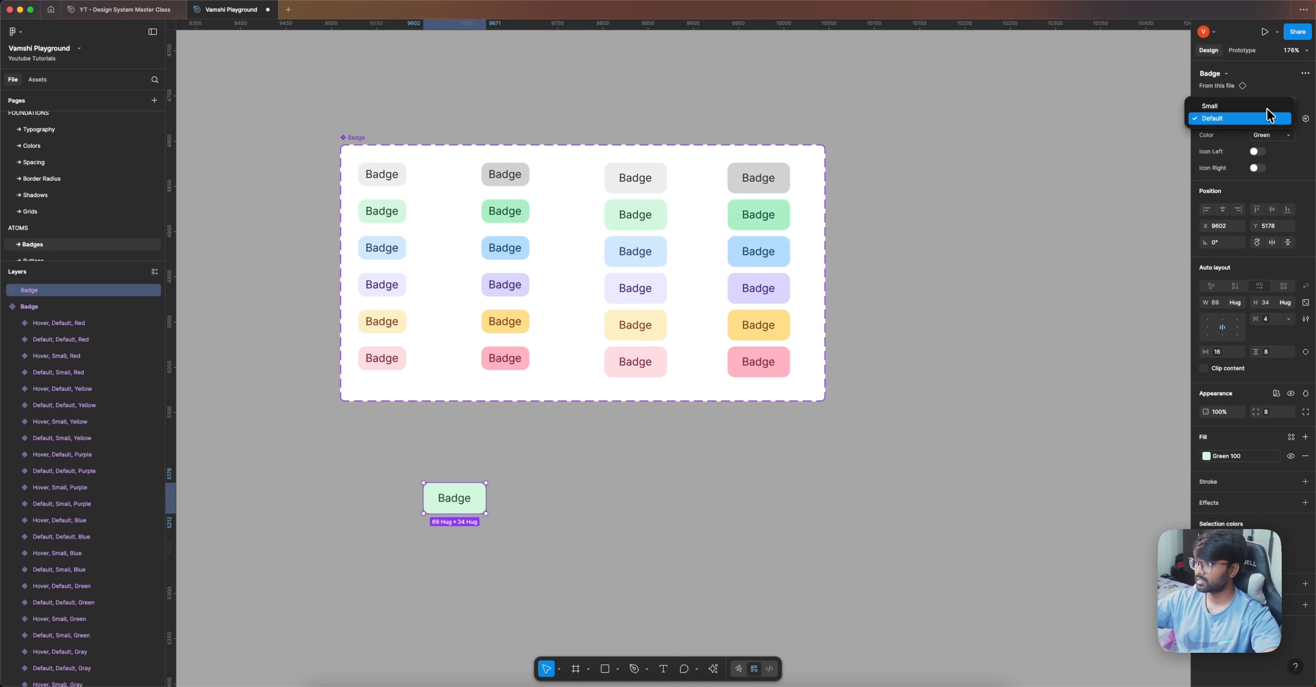
{"action": "left_click", "coordinate": [1267, 108]}
{"action": "left_click", "coordinate": [1269, 135]}
{"action": "left_click", "coordinate": [1269, 136]}
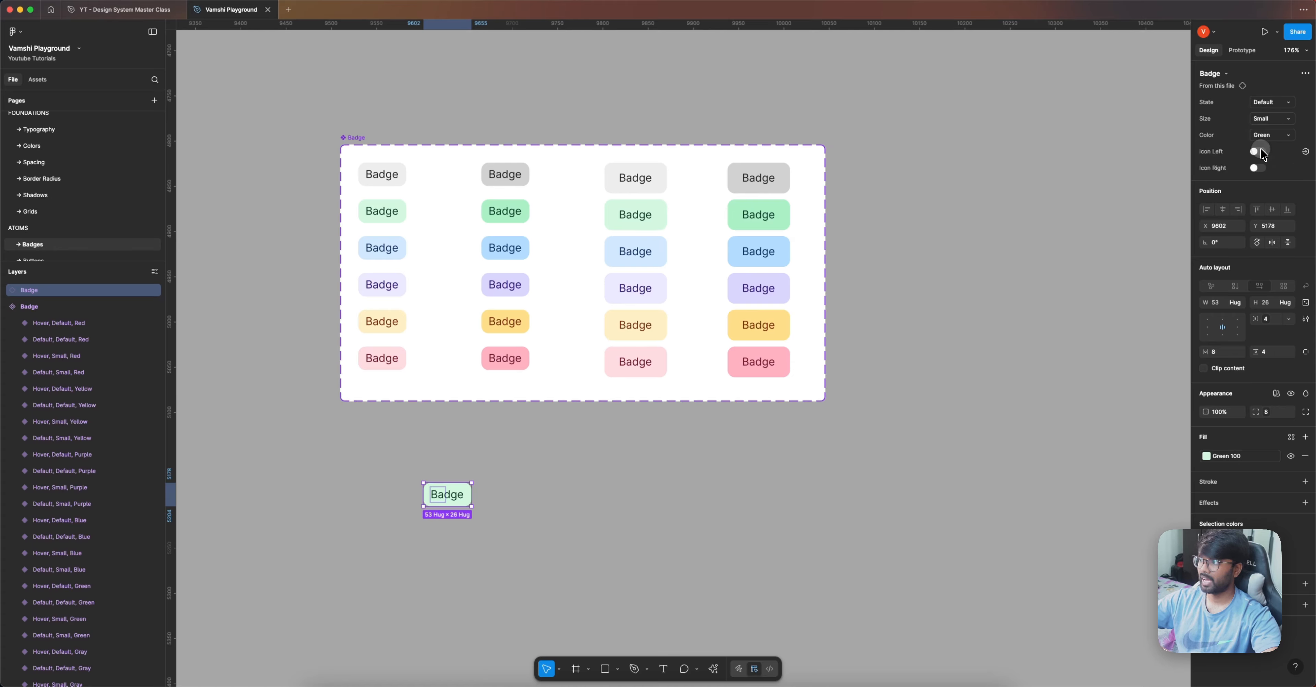
Step: Turn on both the left and right icons on the green badge instance and deselect it
{"action": "left_click", "coordinate": [1258, 152]}
{"action": "left_click", "coordinate": [1258, 153]}
{"action": "left_click", "coordinate": [1258, 168]}
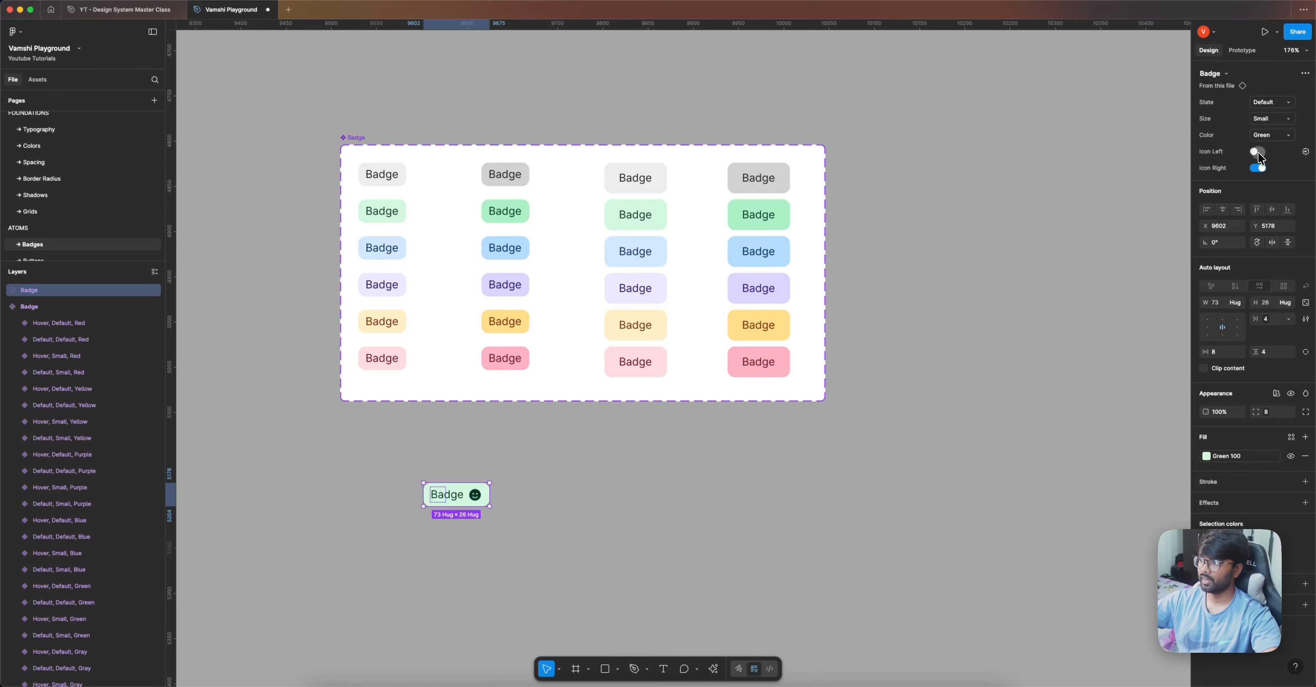
{"action": "left_click", "coordinate": [1257, 152]}
{"action": "left_click", "coordinate": [987, 258]}
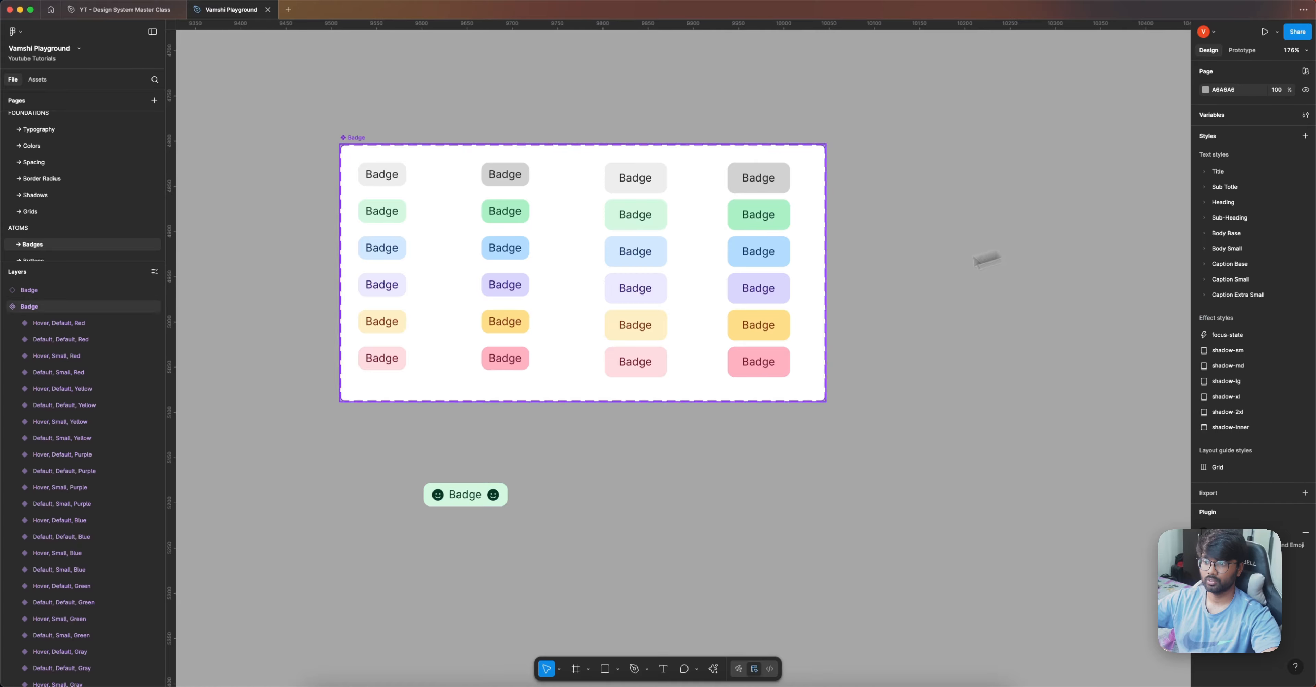
Step: Switch to the YT - Design System Master Class file and examine the color scales on its Colors page
{"action": "left_click", "coordinate": [123, 10]}
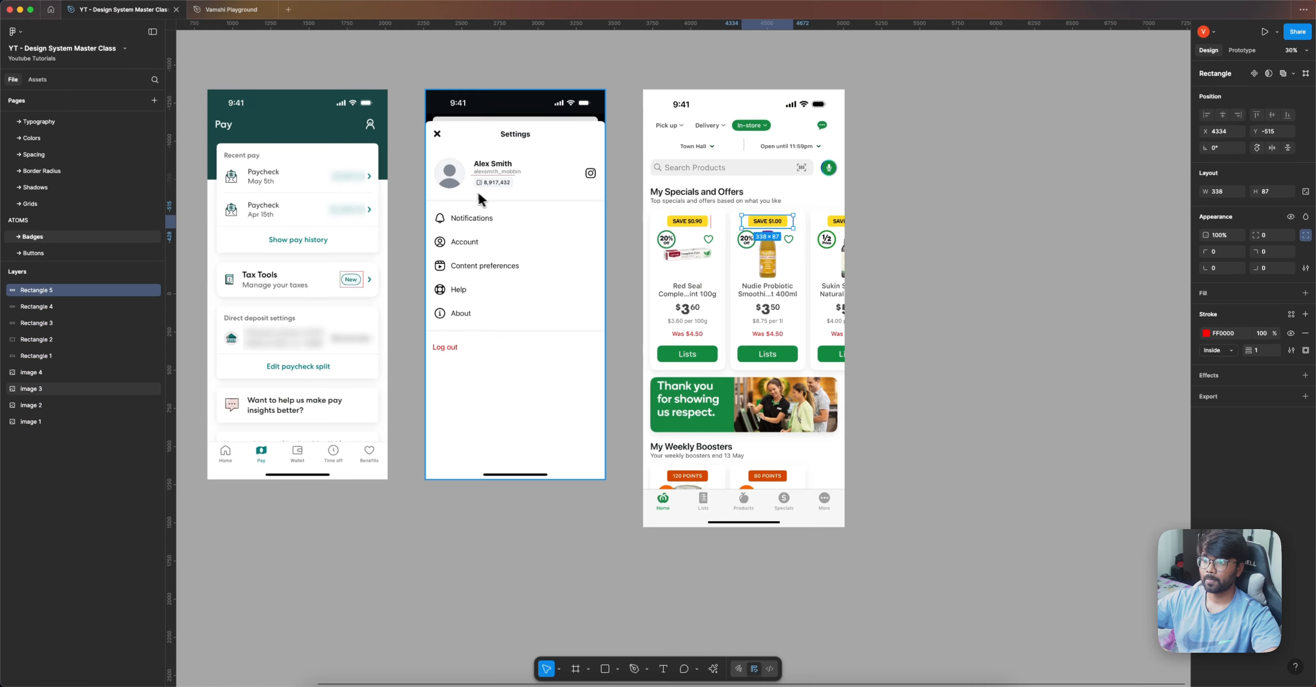
{"action": "left_click_drag", "start_coordinate": [478, 191], "coordinate": [631, 189]}
{"action": "scroll", "coordinate": [610, 182], "scroll_direction": "down", "scroll_amount": 5}
{"action": "scroll", "coordinate": [30, 168], "scroll_direction": "up", "scroll_amount": 1}
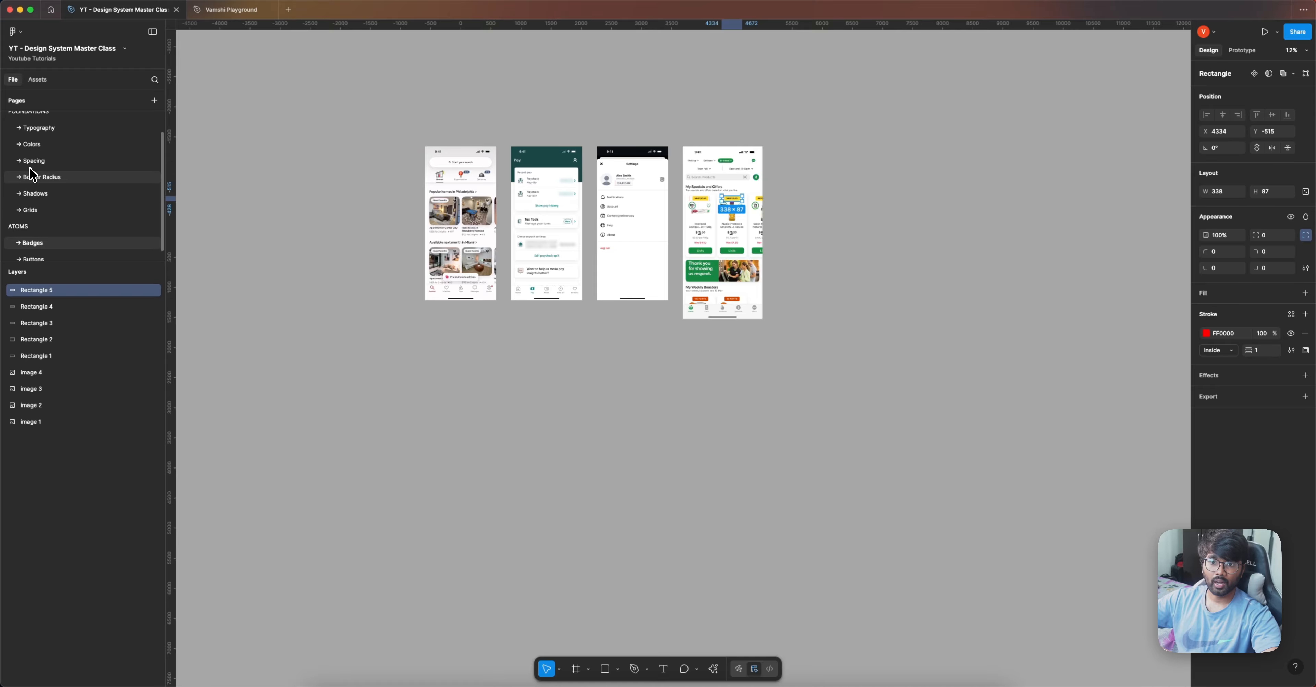
{"action": "left_click", "coordinate": [32, 144]}
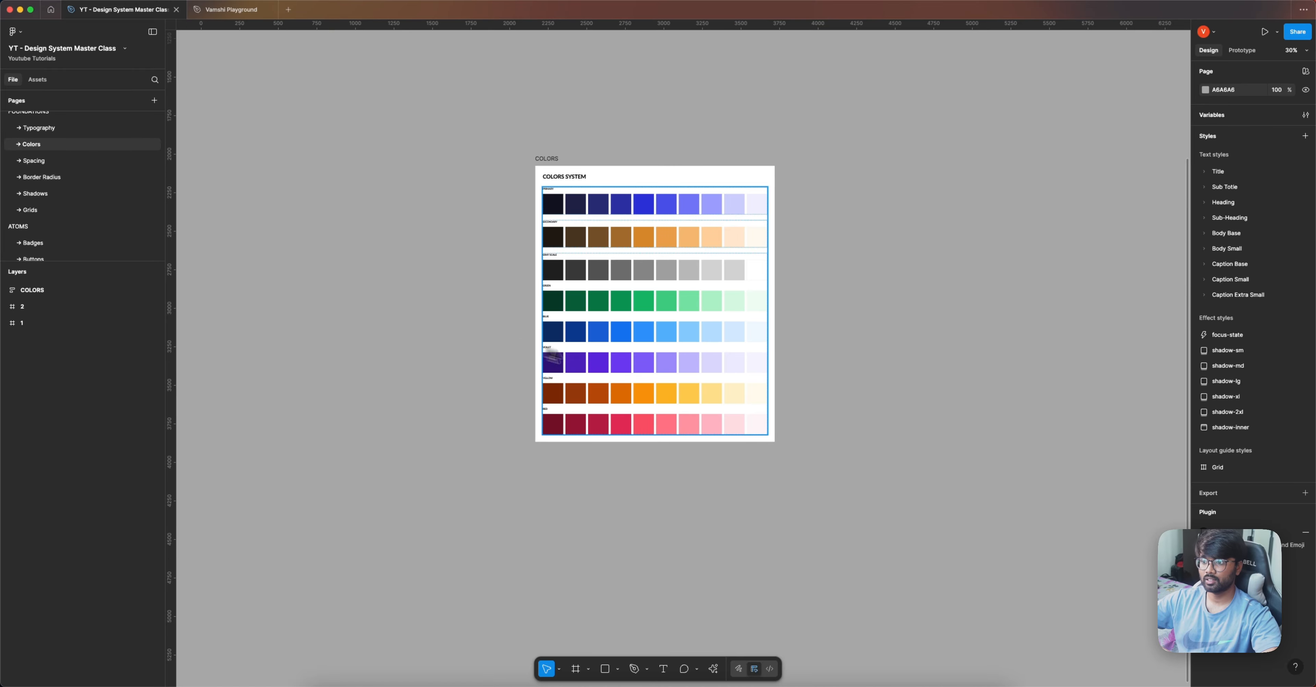
{"action": "scroll", "coordinate": [629, 366], "scroll_direction": "up", "scroll_amount": 5}
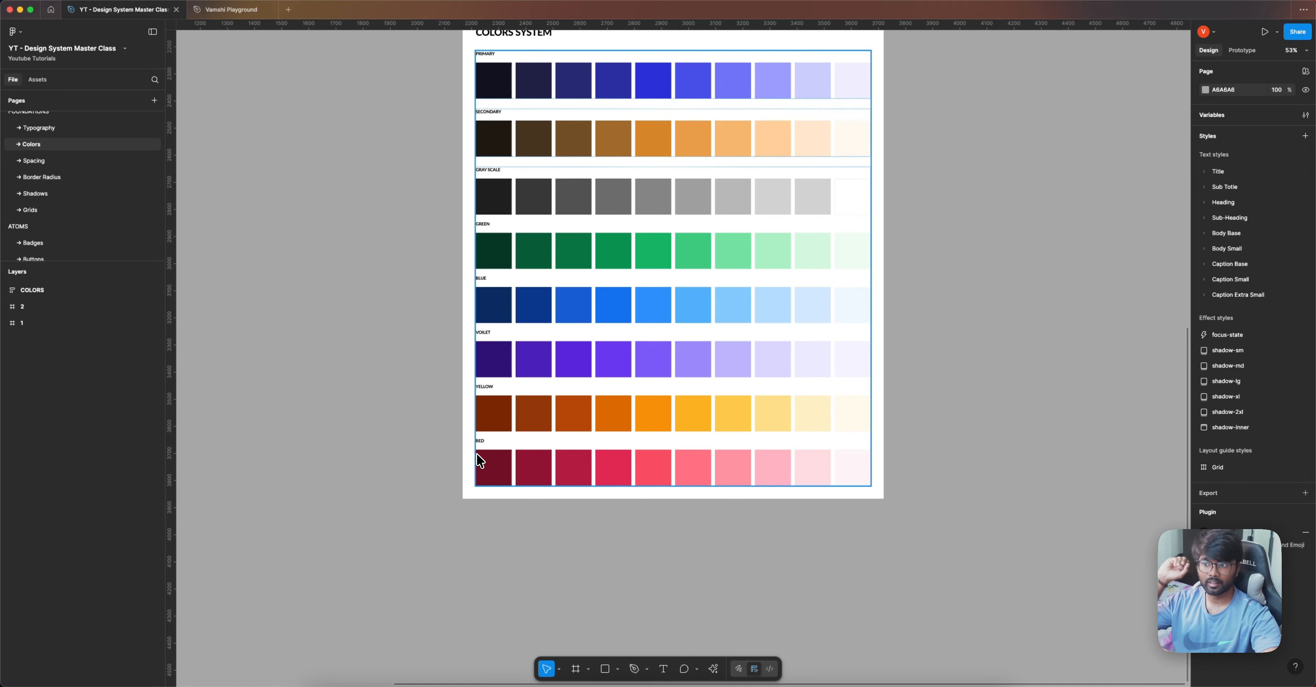
Step: Return to the Badges page and add a text layer reading "Badge" in the empty area below the app screenshots
{"action": "left_click", "coordinate": [33, 244]}
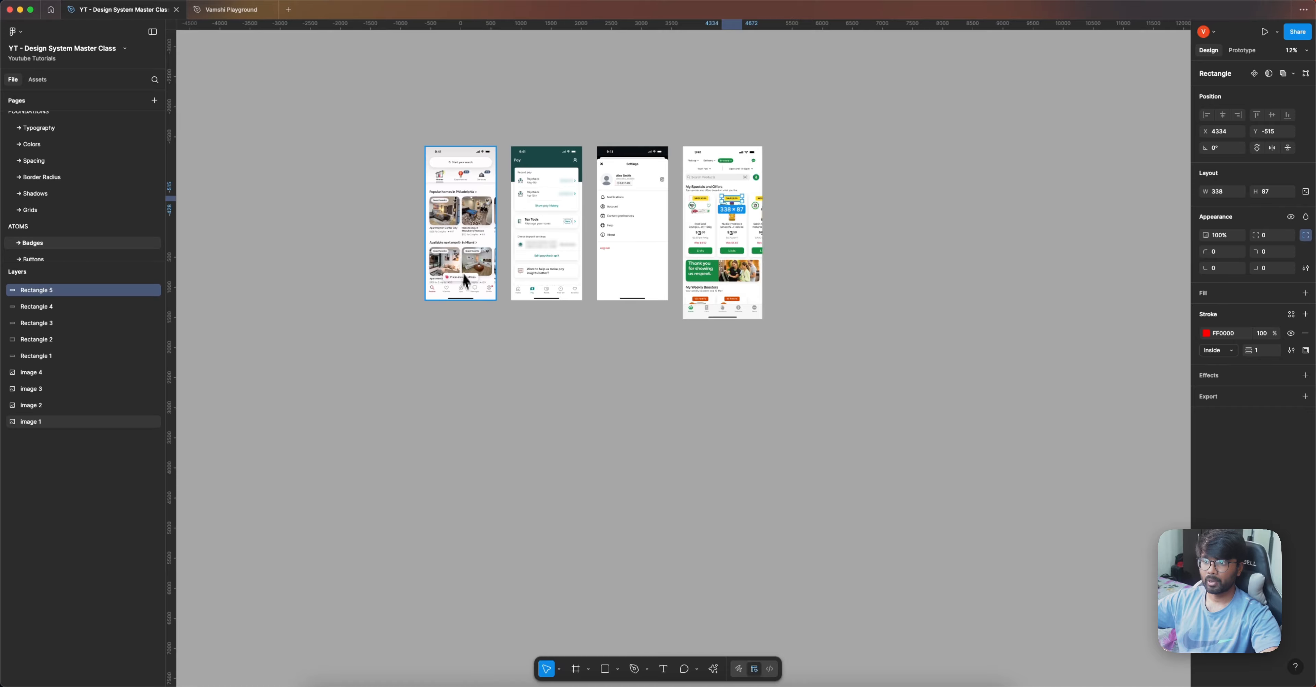
{"action": "scroll", "coordinate": [465, 280], "scroll_direction": "down", "scroll_amount": 3}
{"action": "scroll", "coordinate": [511, 322], "scroll_direction": "up", "scroll_amount": 3}
{"action": "scroll", "coordinate": [555, 369], "scroll_direction": "down", "scroll_amount": 3}
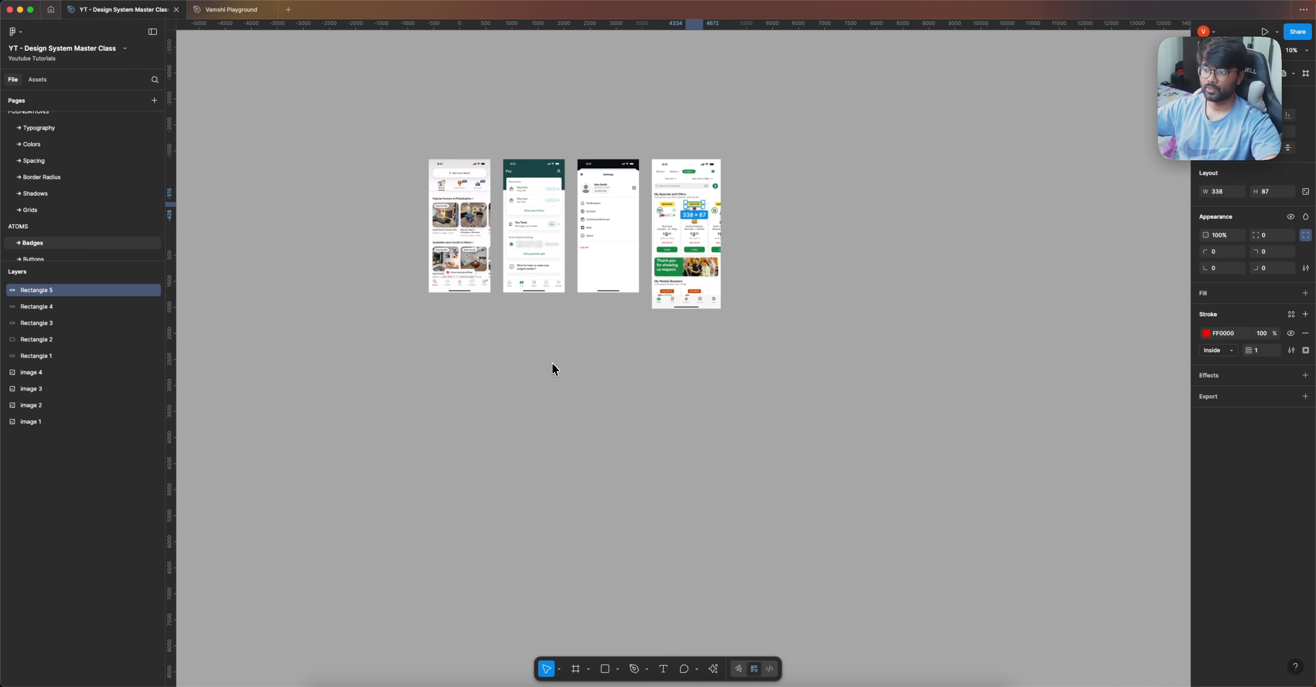
{"action": "scroll", "coordinate": [555, 369], "scroll_direction": "down", "scroll_amount": 2}
{"action": "left_click", "coordinate": [664, 669]}
{"action": "scroll", "coordinate": [520, 338], "scroll_direction": "up", "scroll_amount": 2}
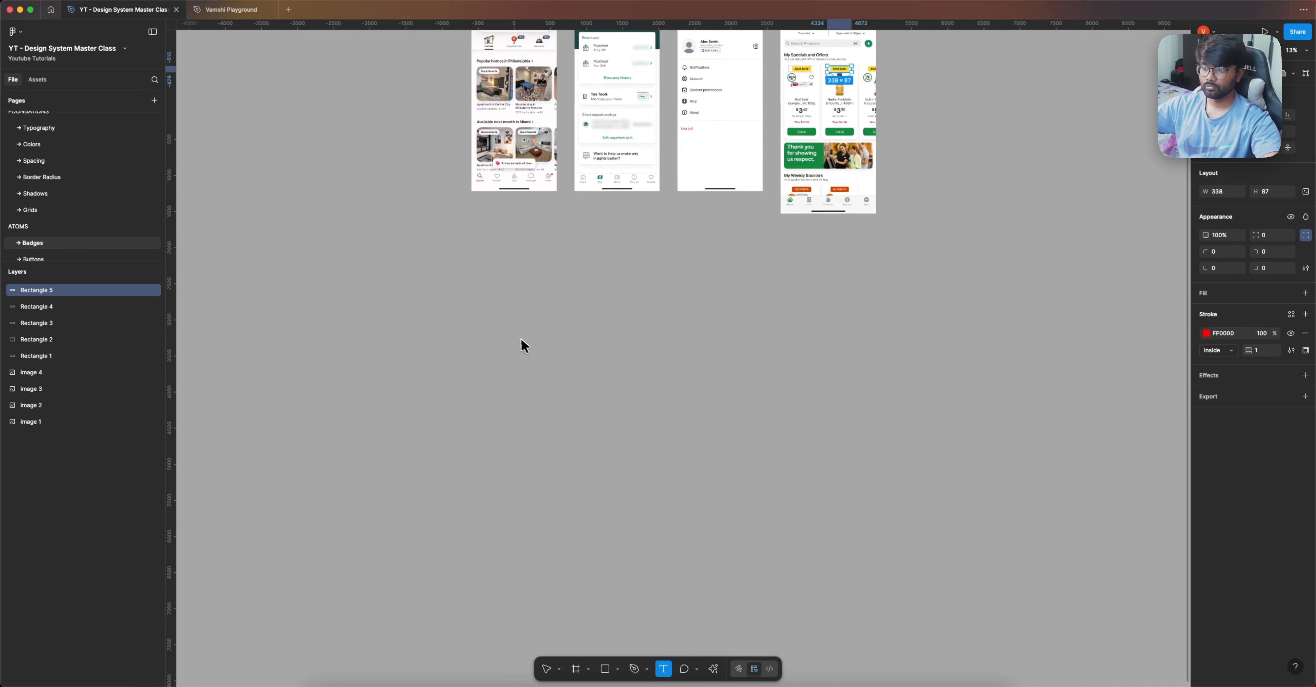
{"action": "scroll", "coordinate": [520, 339], "scroll_direction": "up", "scroll_amount": 4}
{"action": "left_click", "coordinate": [494, 253]}
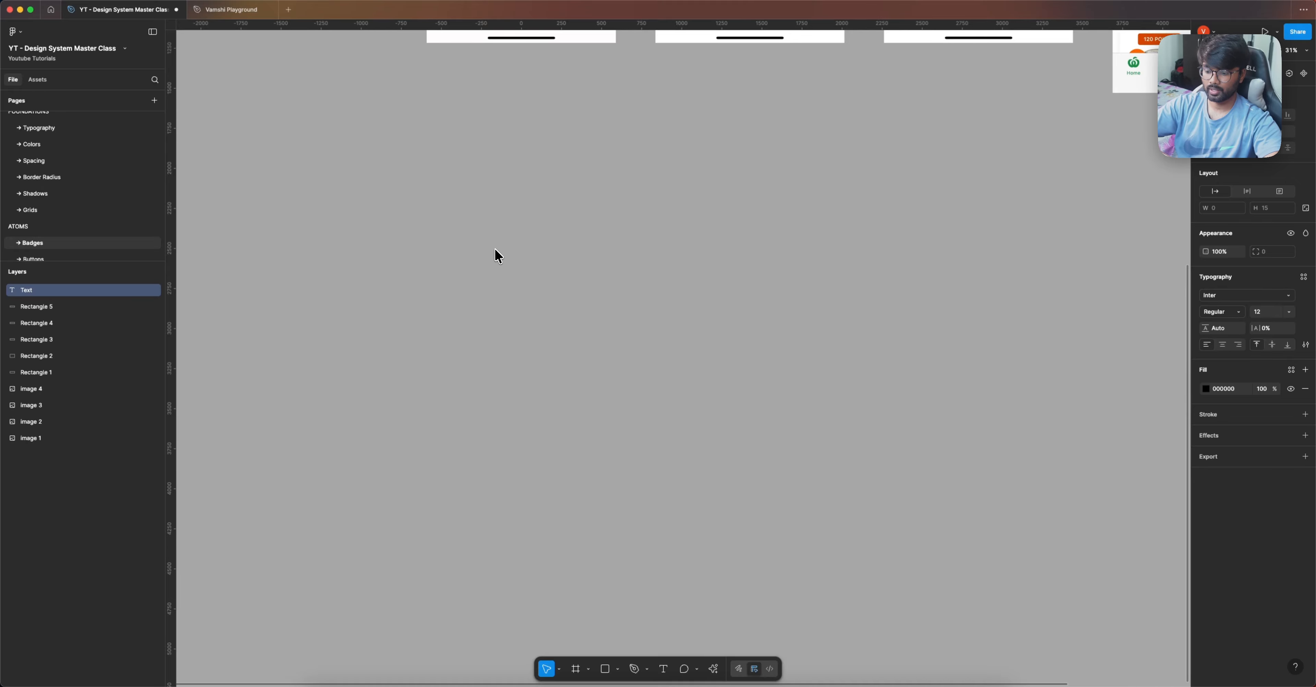
{"action": "type", "text": "Badge"}
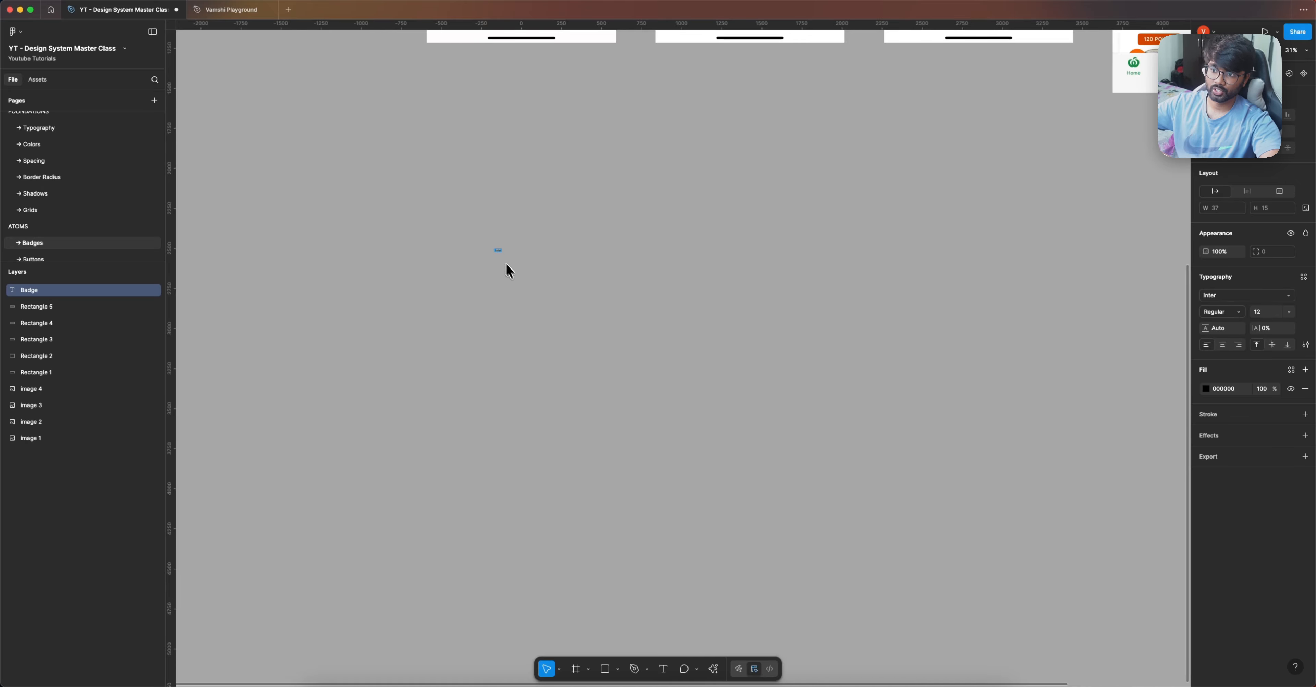
Step: Apply the Caption Extra Small/Regular text style to the "Badge" text and deselect it
{"action": "scroll", "coordinate": [498, 255], "scroll_direction": "up", "scroll_amount": 10}
{"action": "scroll", "coordinate": [498, 245], "scroll_direction": "up", "scroll_amount": 3}
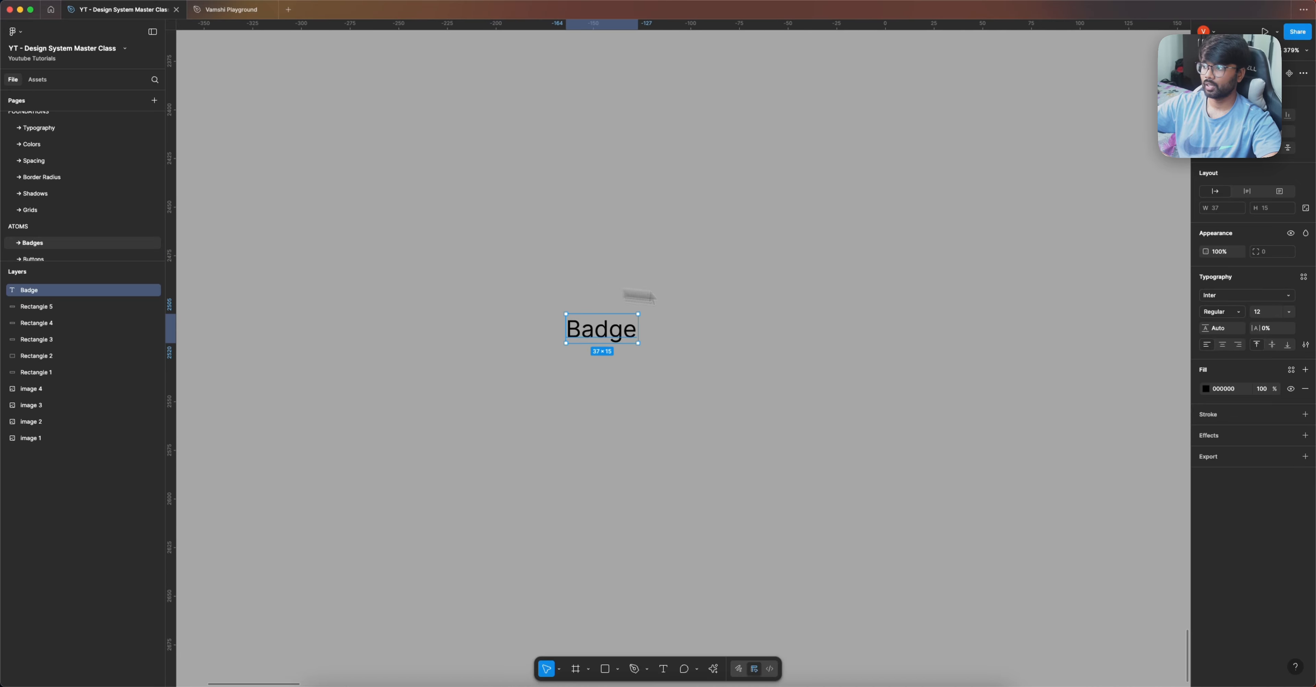
{"action": "scroll", "coordinate": [1098, 327], "scroll_direction": "up", "scroll_amount": 3}
{"action": "left_click", "coordinate": [1304, 280]}
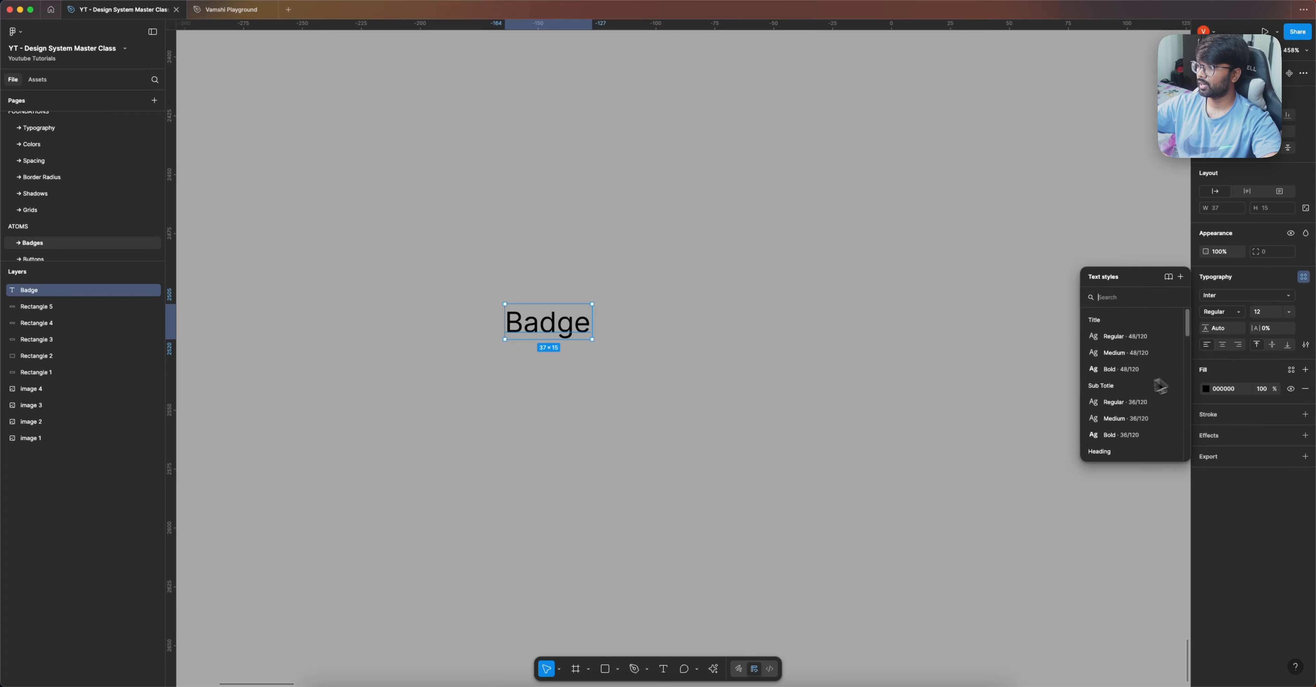
{"action": "scroll", "coordinate": [1145, 382], "scroll_direction": "down", "scroll_amount": 3}
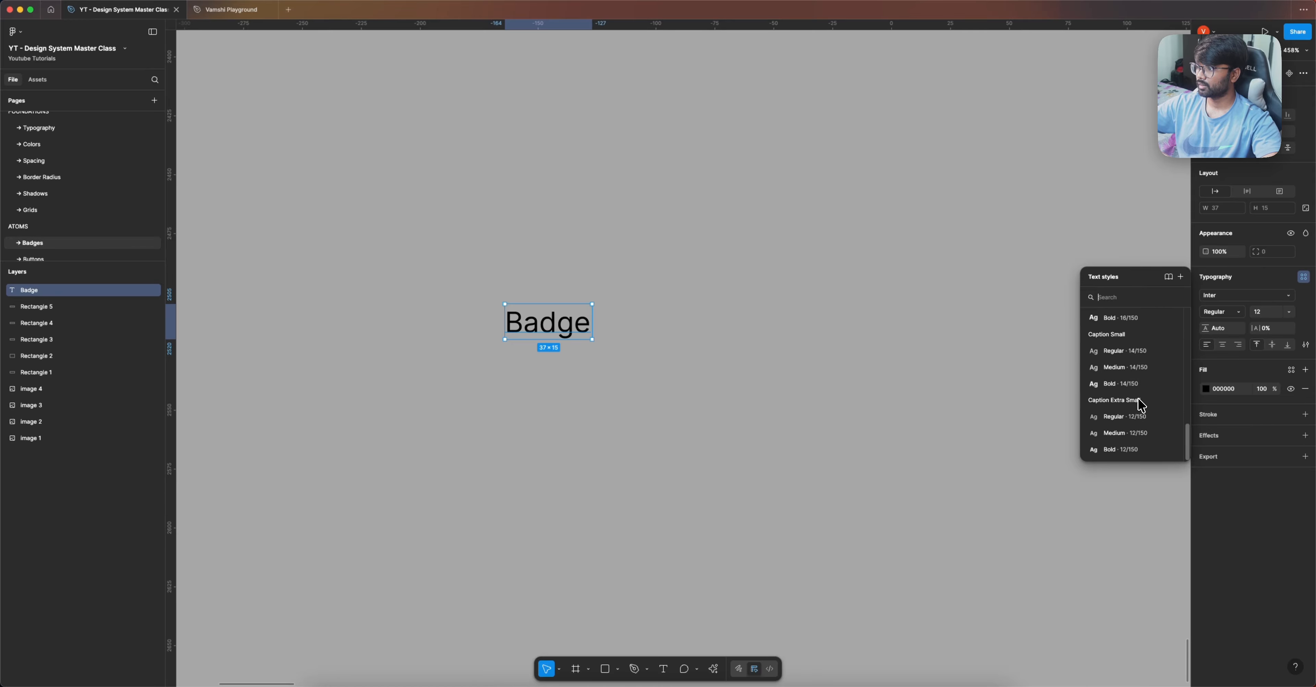
{"action": "left_click", "coordinate": [1138, 424]}
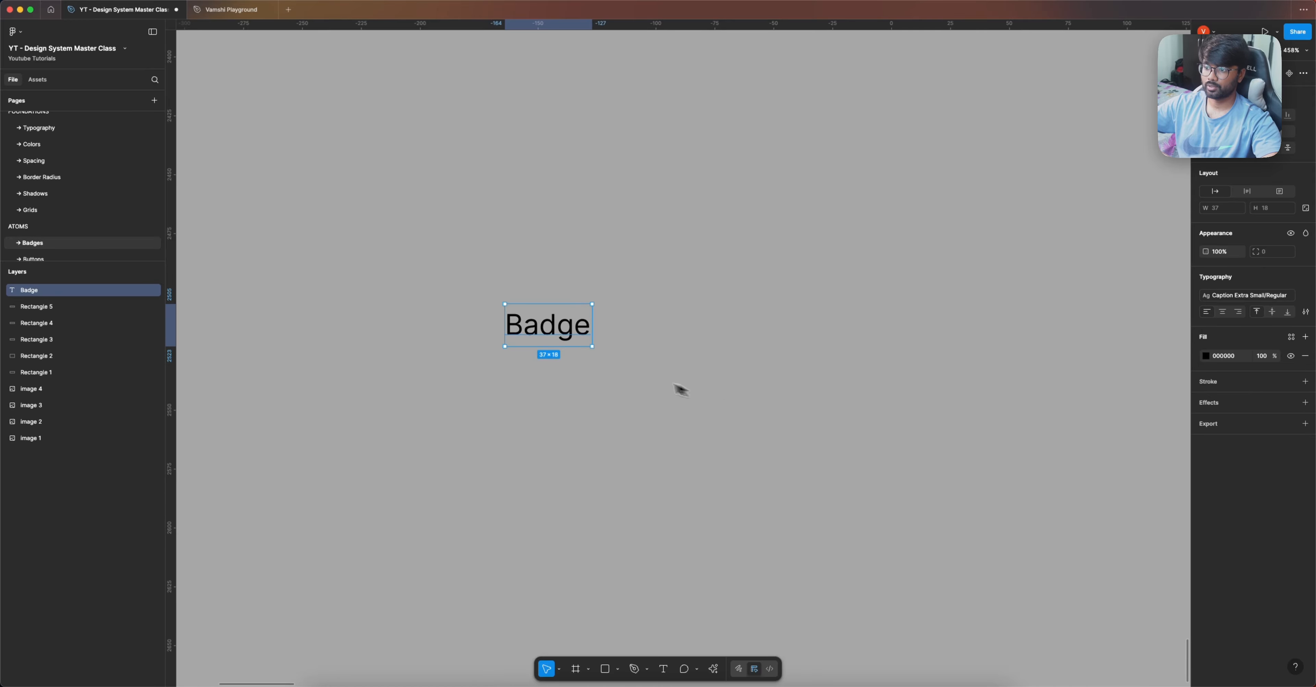
{"action": "left_click", "coordinate": [628, 354]}
Step: Wrap the "Badge" text in an auto layout frame and bind its vertical padding to the Spacing - 4 variable
{"action": "left_click", "coordinate": [546, 327]}
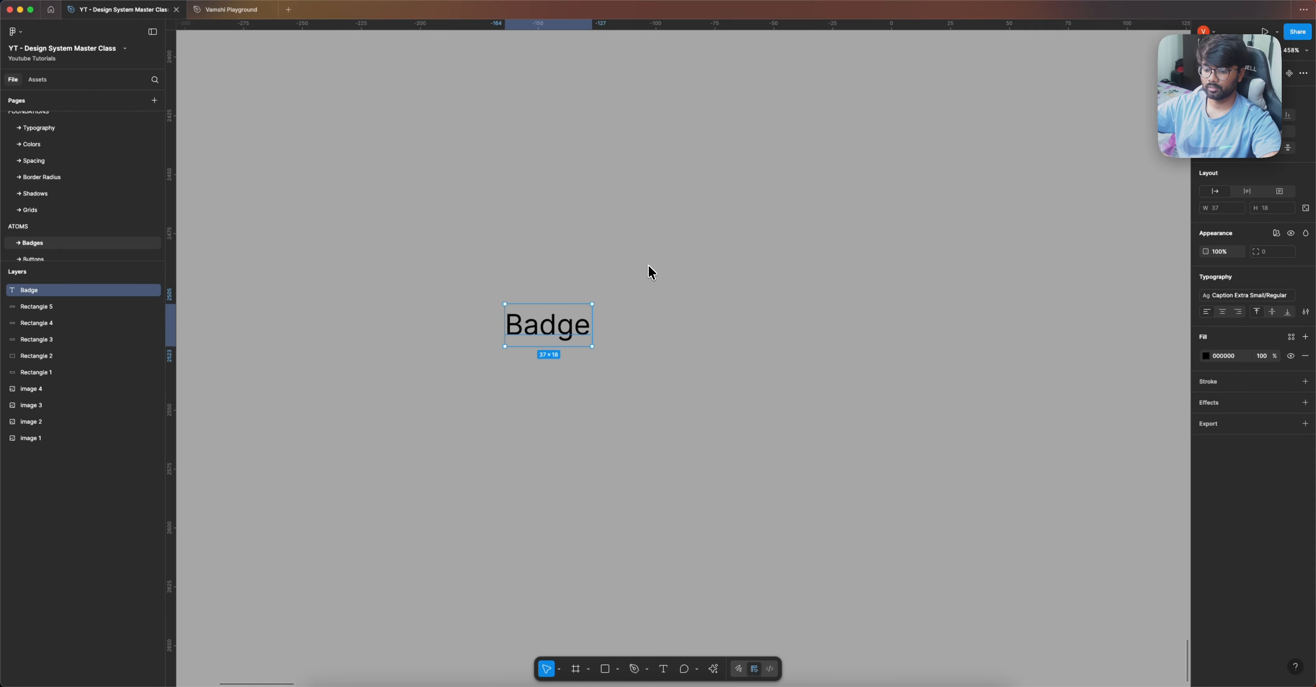
{"action": "key", "text": "shift+a"}
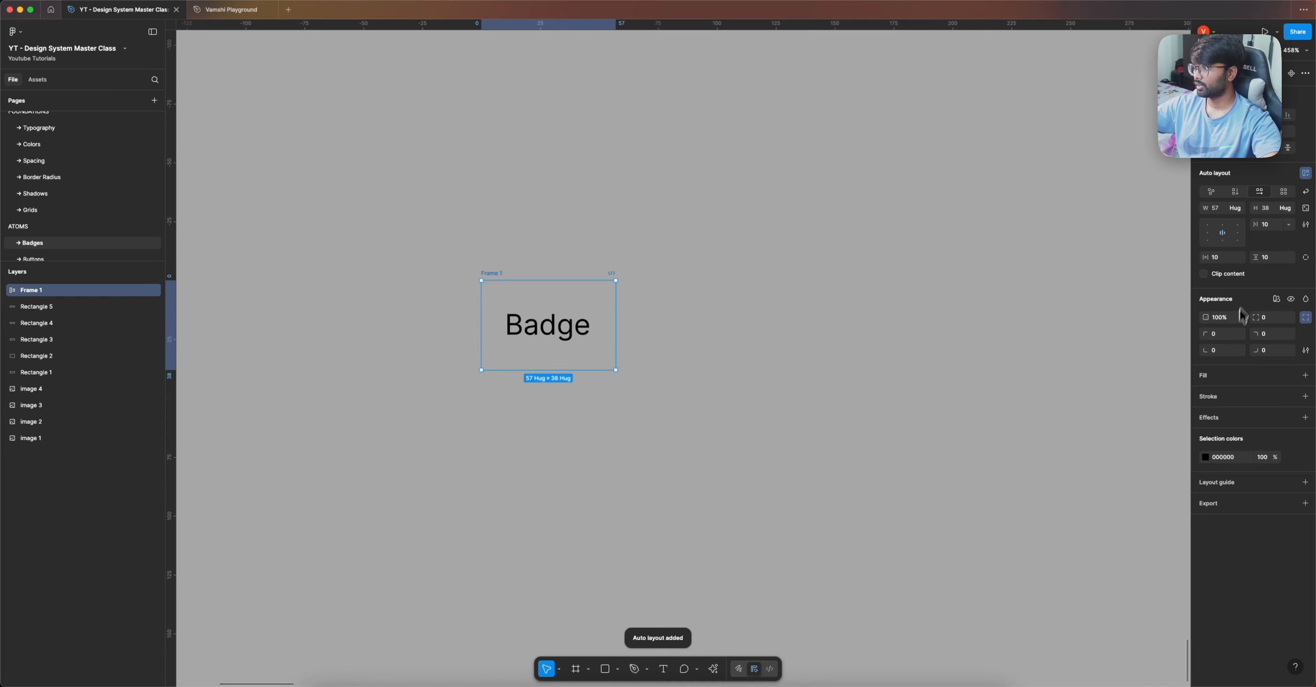
{"action": "left_click", "coordinate": [1289, 257]}
{"action": "scroll", "coordinate": [1250, 417], "scroll_direction": "down", "scroll_amount": 5}
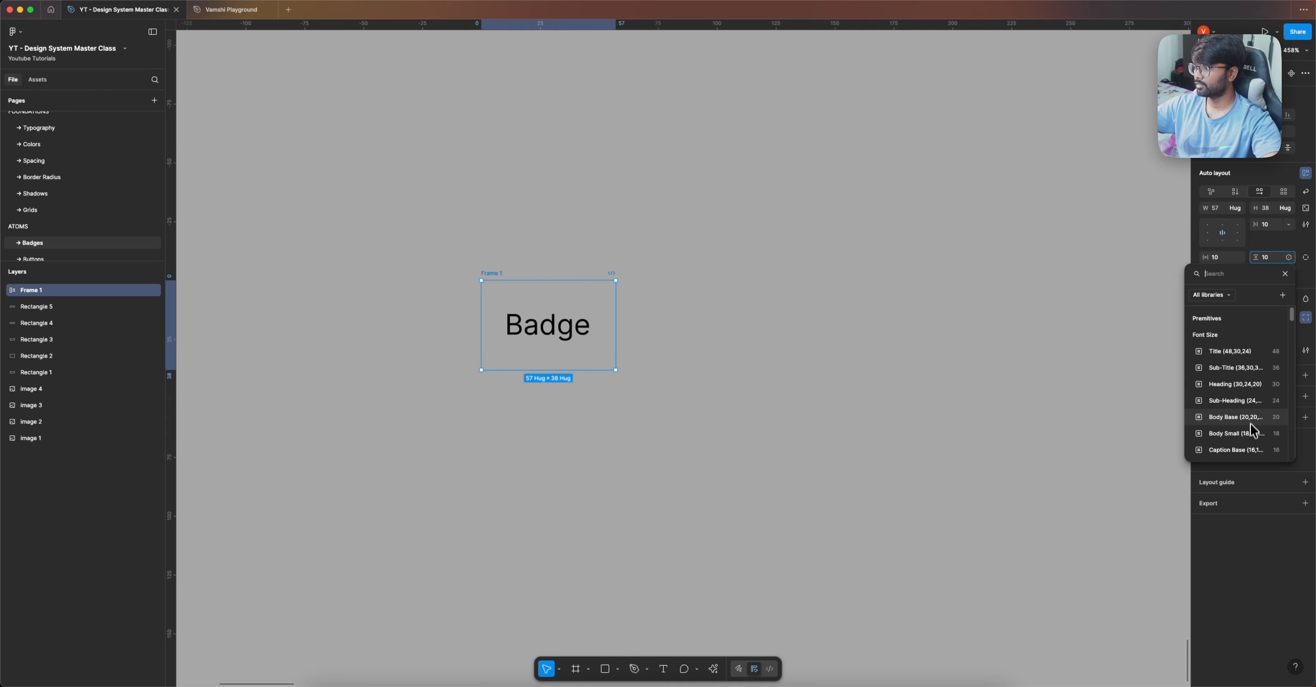
{"action": "scroll", "coordinate": [1252, 409], "scroll_direction": "down", "scroll_amount": 3}
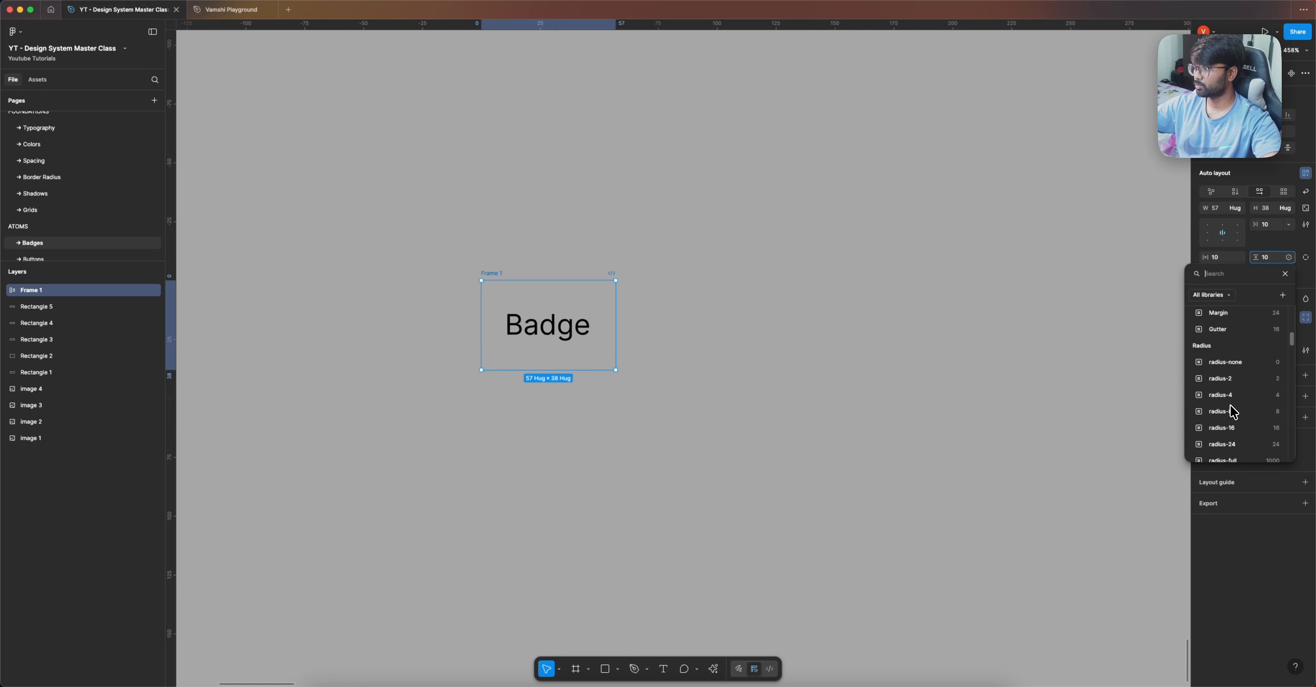
{"action": "scroll", "coordinate": [1233, 412], "scroll_direction": "down", "scroll_amount": 5}
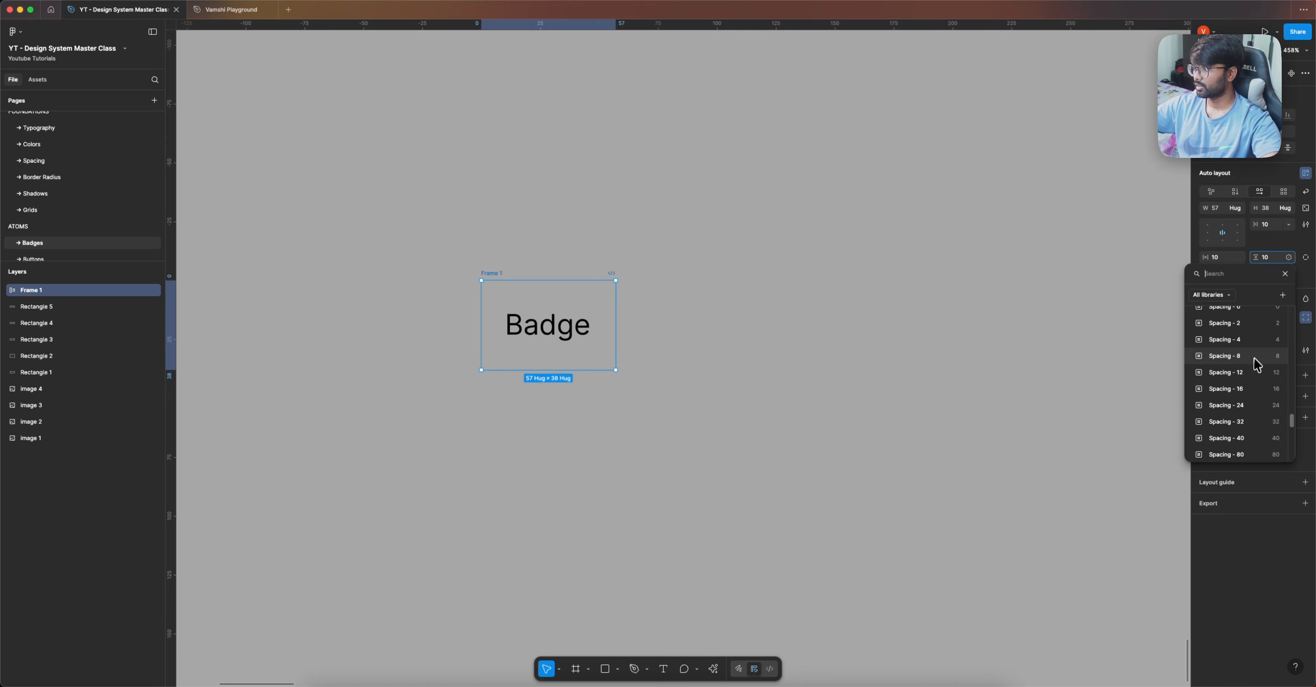
{"action": "left_click", "coordinate": [1259, 353]}
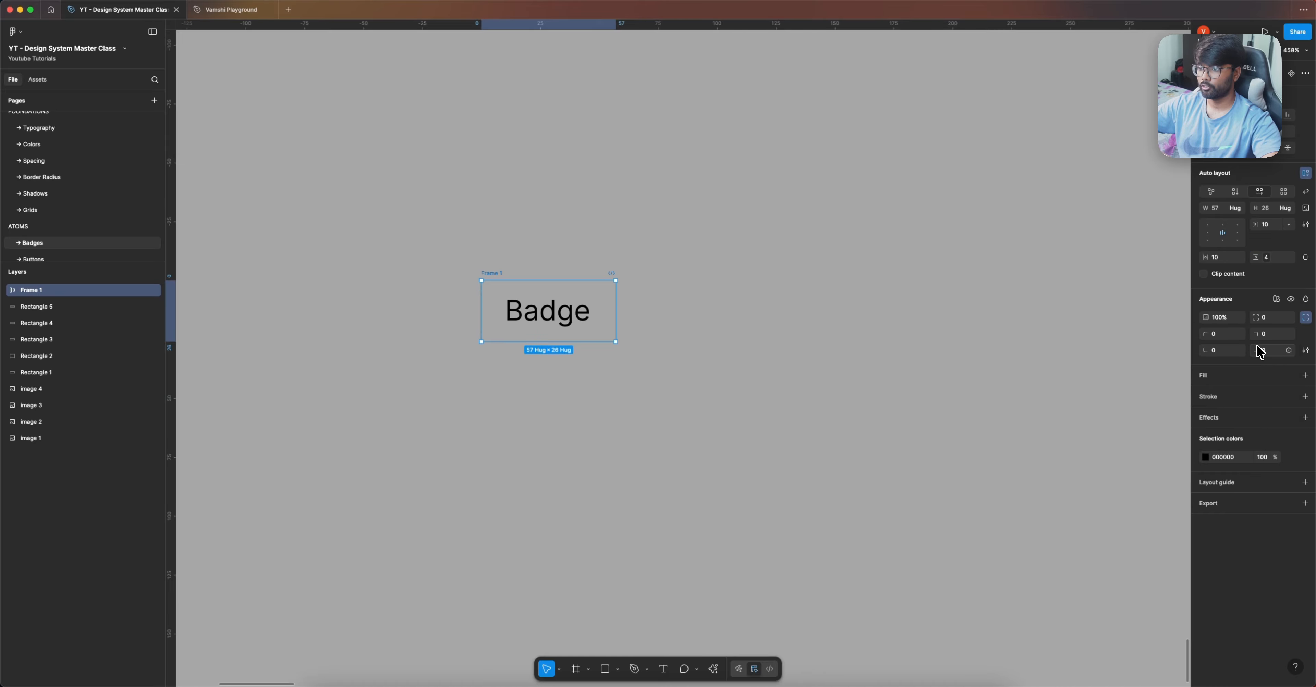
Step: Bind the badge frame's horizontal padding to the Spacing - 8 variable and deselect the frame
{"action": "left_click", "coordinate": [1239, 257]}
{"action": "scroll", "coordinate": [1208, 393], "scroll_direction": "down", "scroll_amount": 10}
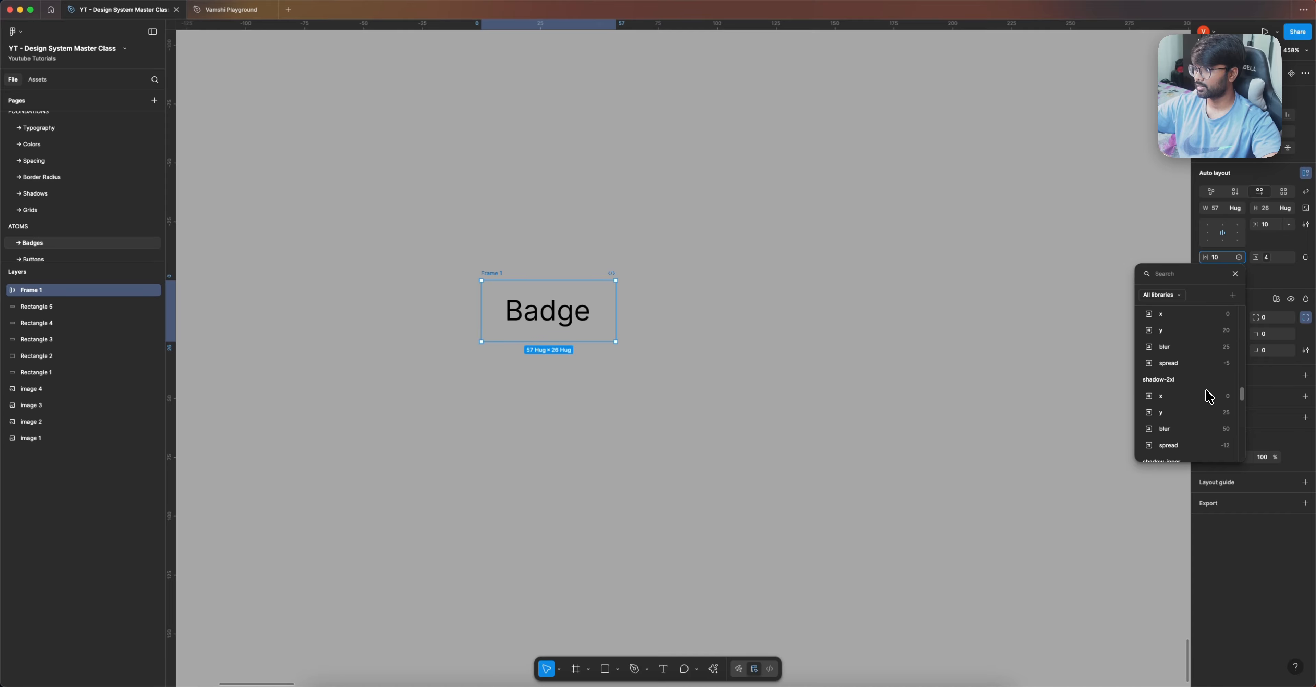
{"action": "scroll", "coordinate": [1208, 397], "scroll_direction": "down", "scroll_amount": 6}
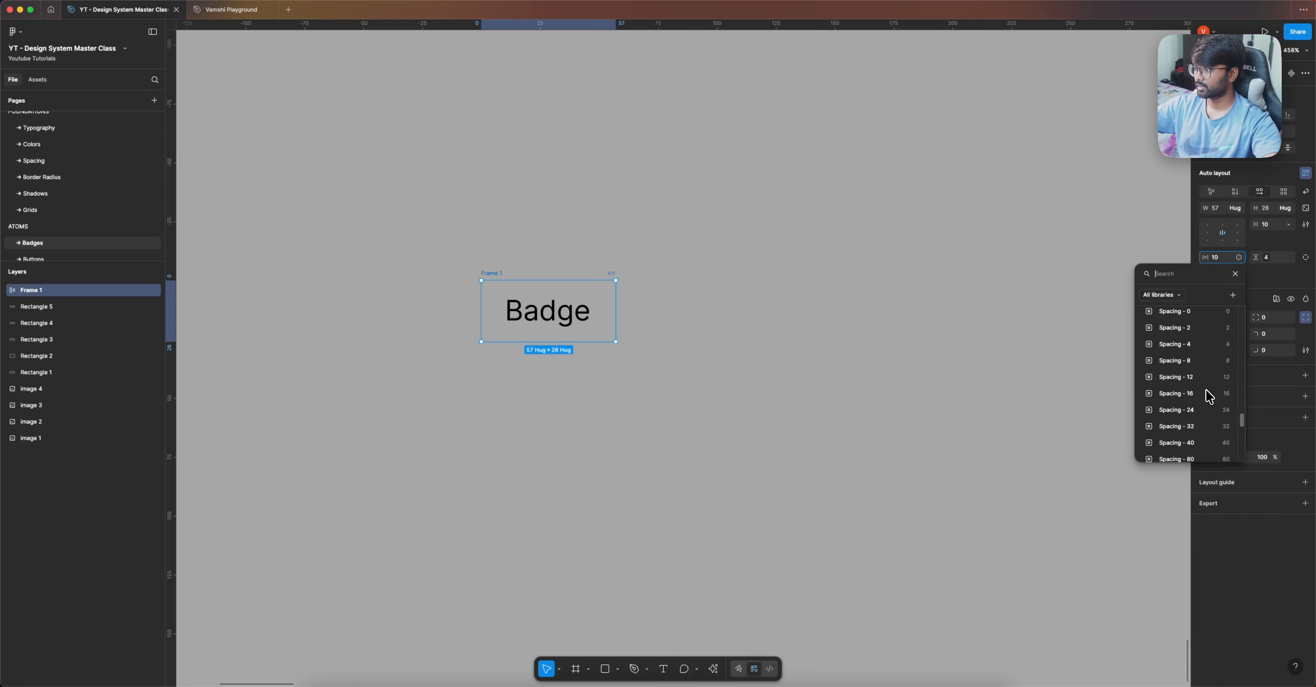
{"action": "left_click", "coordinate": [1208, 363]}
{"action": "left_click", "coordinate": [635, 332]}
Step: Set the fill of the text inside the badge frame to the Gray 900 library color
{"action": "left_click", "coordinate": [562, 330]}
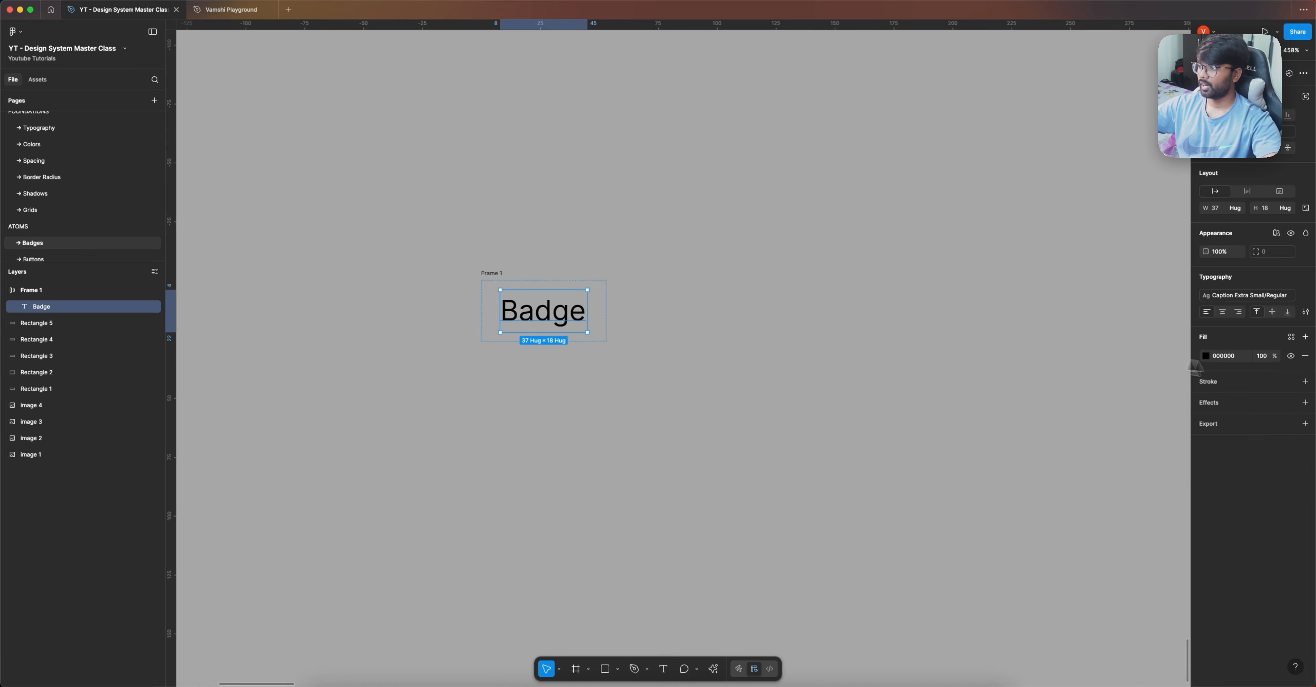
{"action": "left_click", "coordinate": [1291, 338]}
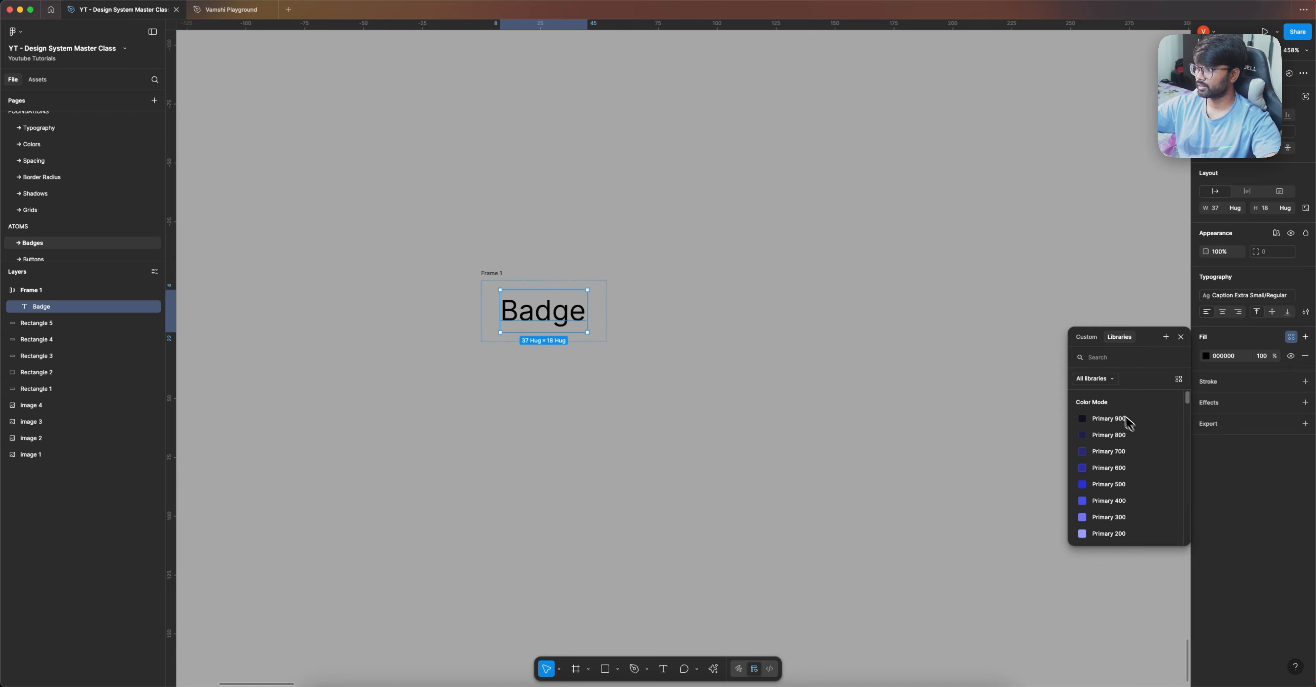
{"action": "type", "text": "gray"}
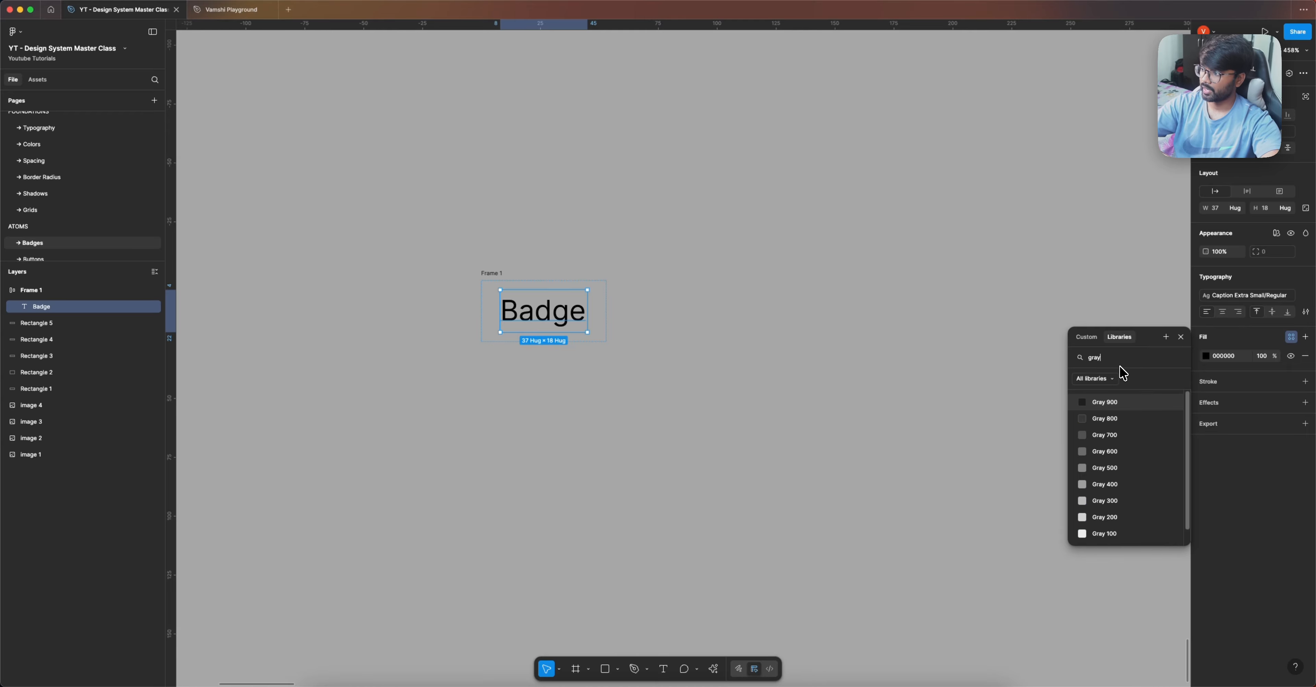
{"action": "left_click", "coordinate": [1103, 404]}
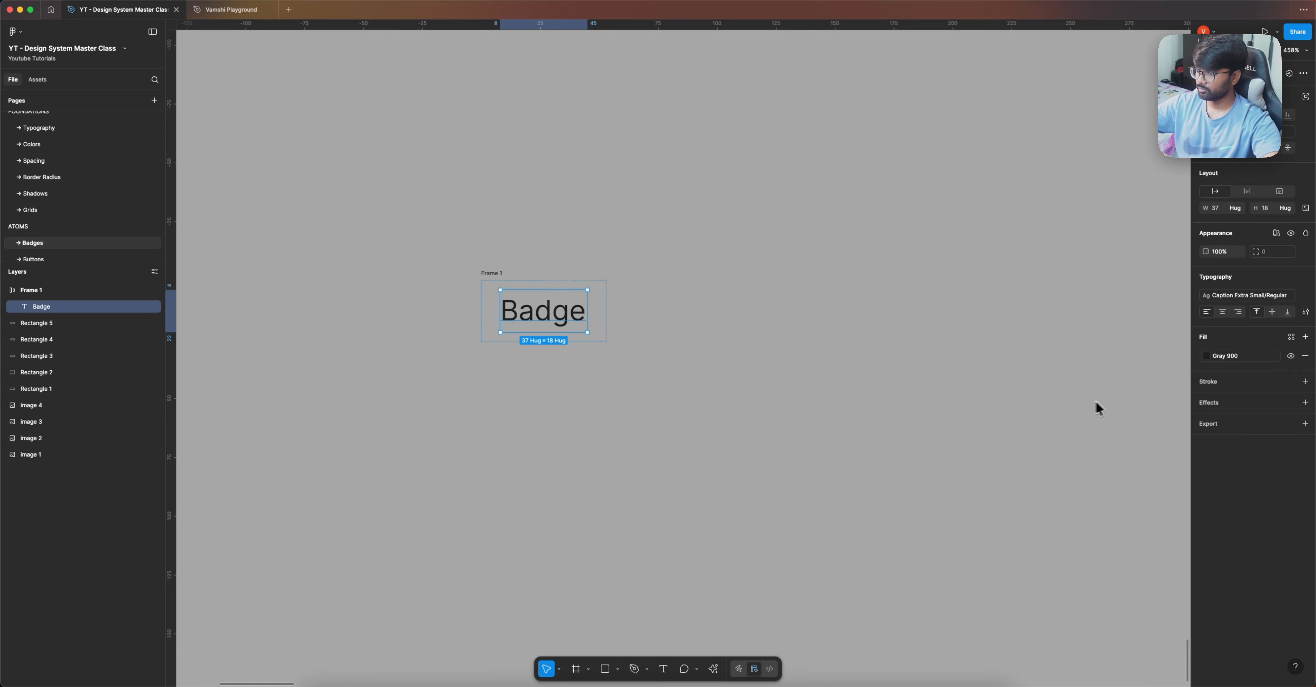
Step: Add a fill to the badge frame using the Gray 100 library color
{"action": "left_click", "coordinate": [521, 285]}
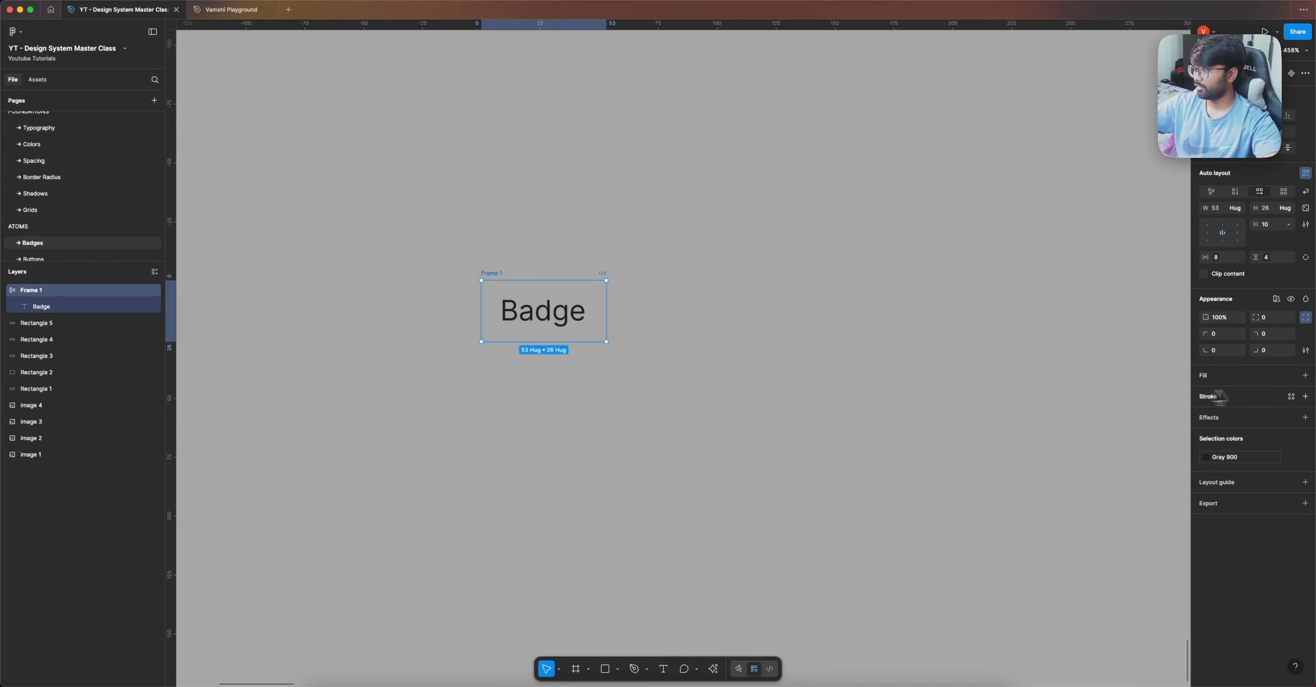
{"action": "left_click", "coordinate": [1306, 376]}
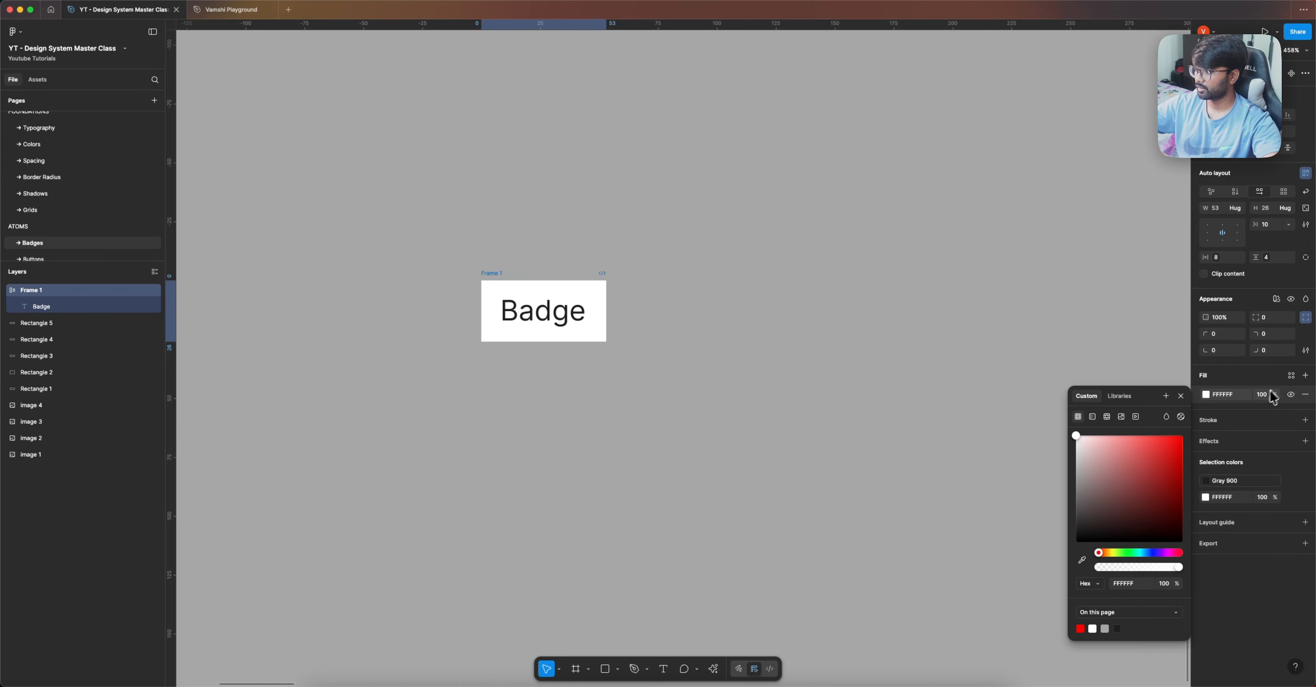
{"action": "left_click", "coordinate": [1291, 375]}
{"action": "type", "text": "gra"}
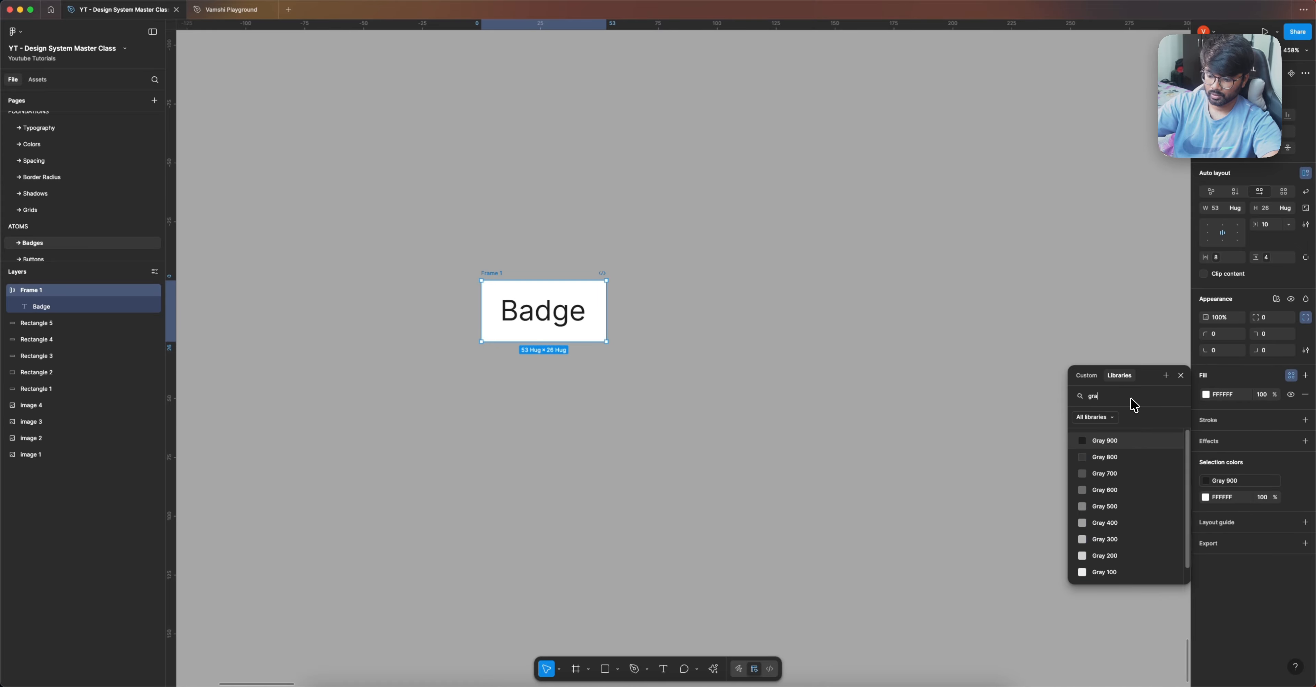
{"action": "type", "text": "y"}
{"action": "scroll", "coordinate": [1111, 505], "scroll_direction": "down", "scroll_amount": 1}
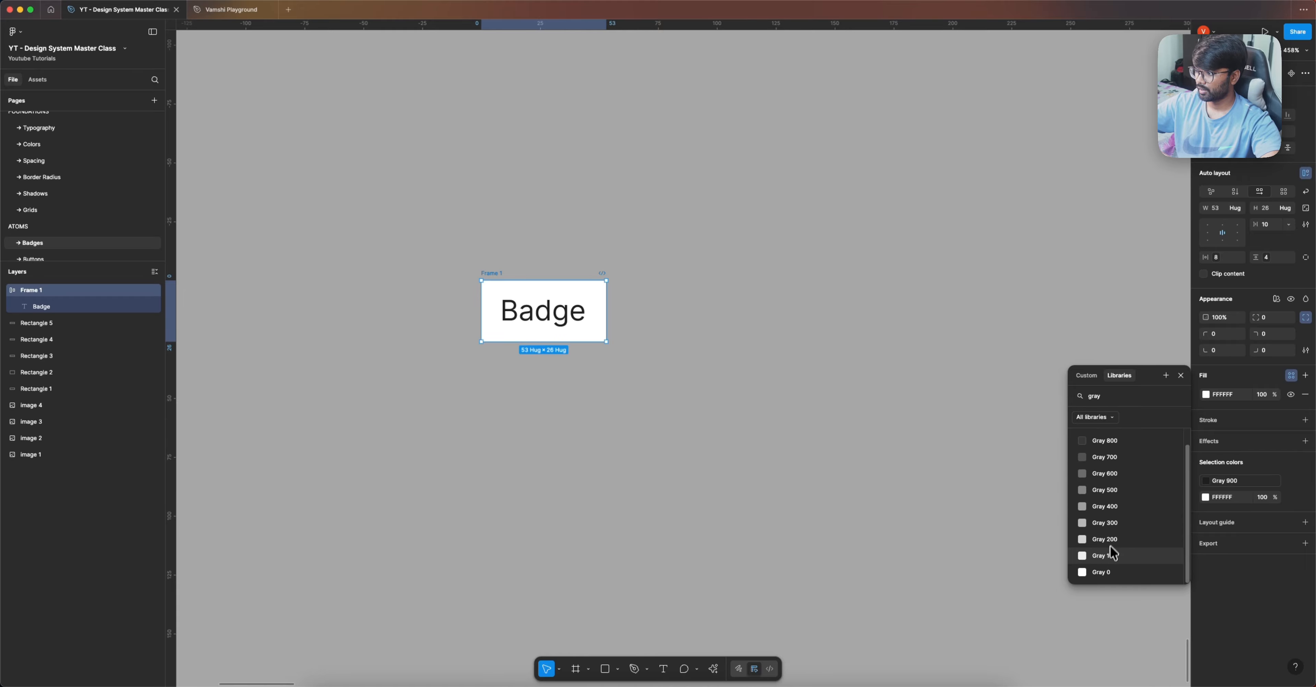
{"action": "left_click", "coordinate": [1104, 555]}
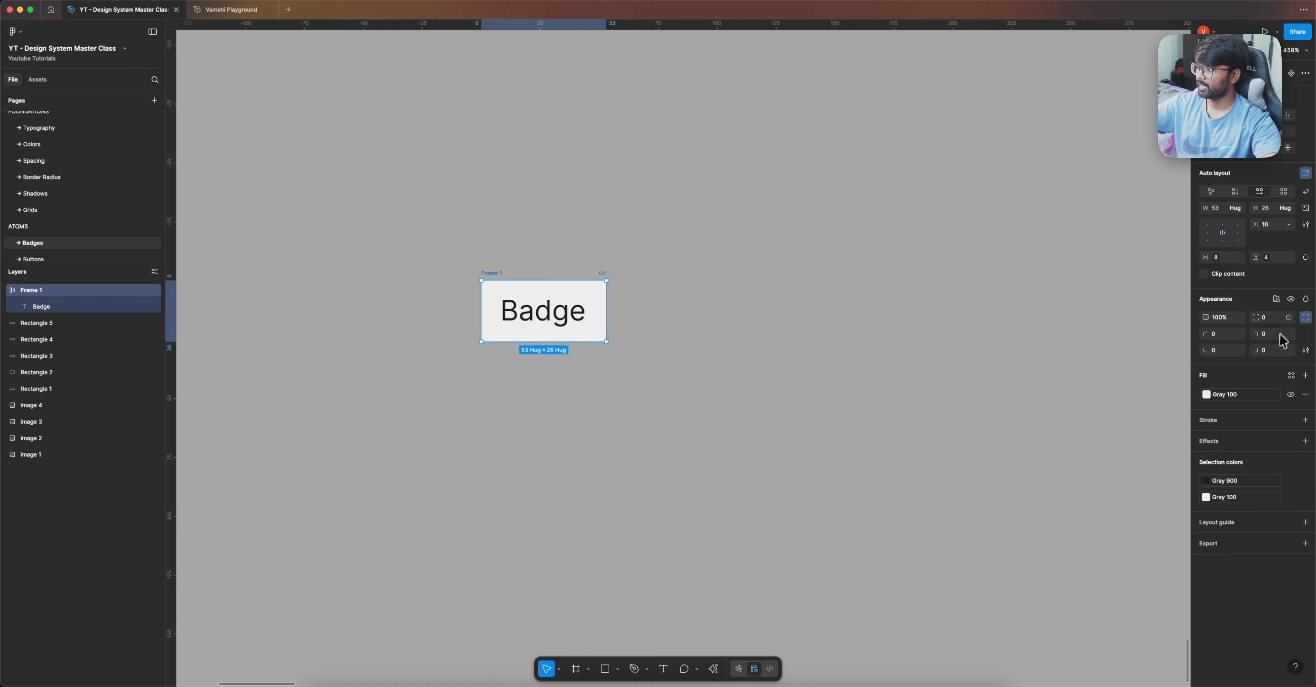
Step: Bind the badge frame's corner radius to the radius-8 variable and deselect the frame
{"action": "left_click", "coordinate": [1288, 317]}
{"action": "scroll", "coordinate": [1262, 435], "scroll_direction": "down", "scroll_amount": 3}
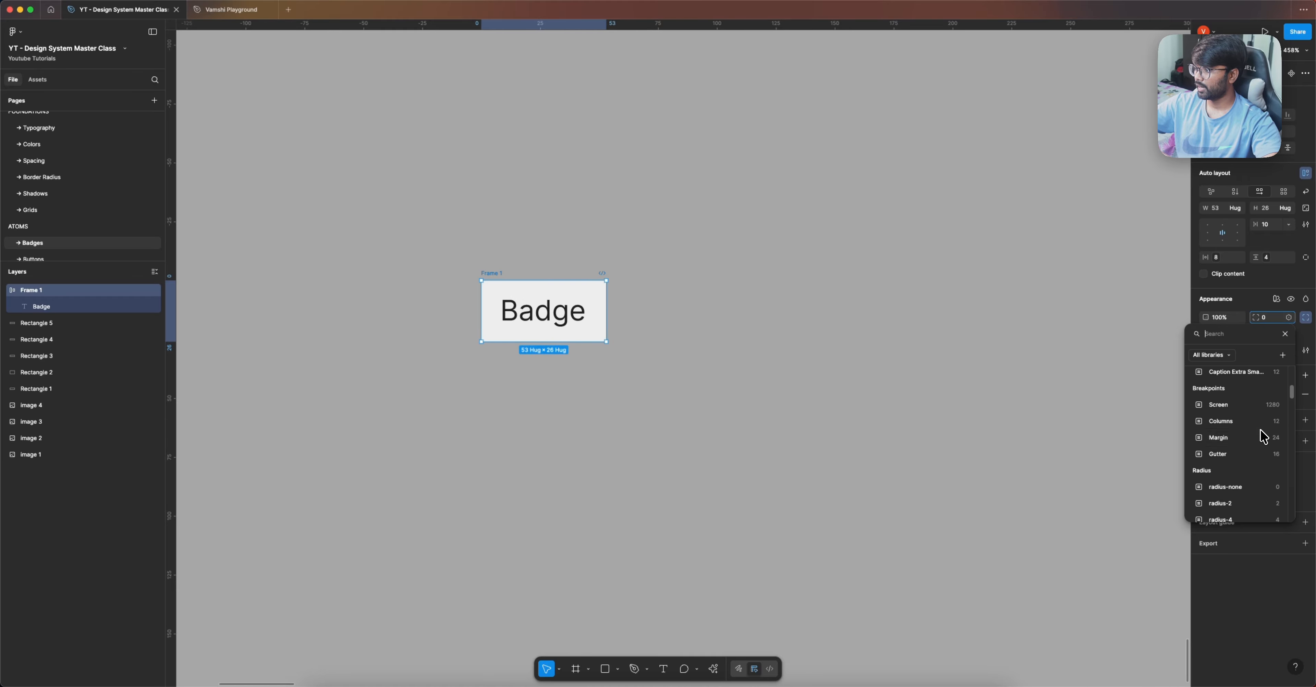
{"action": "scroll", "coordinate": [1263, 436], "scroll_direction": "down", "scroll_amount": 3}
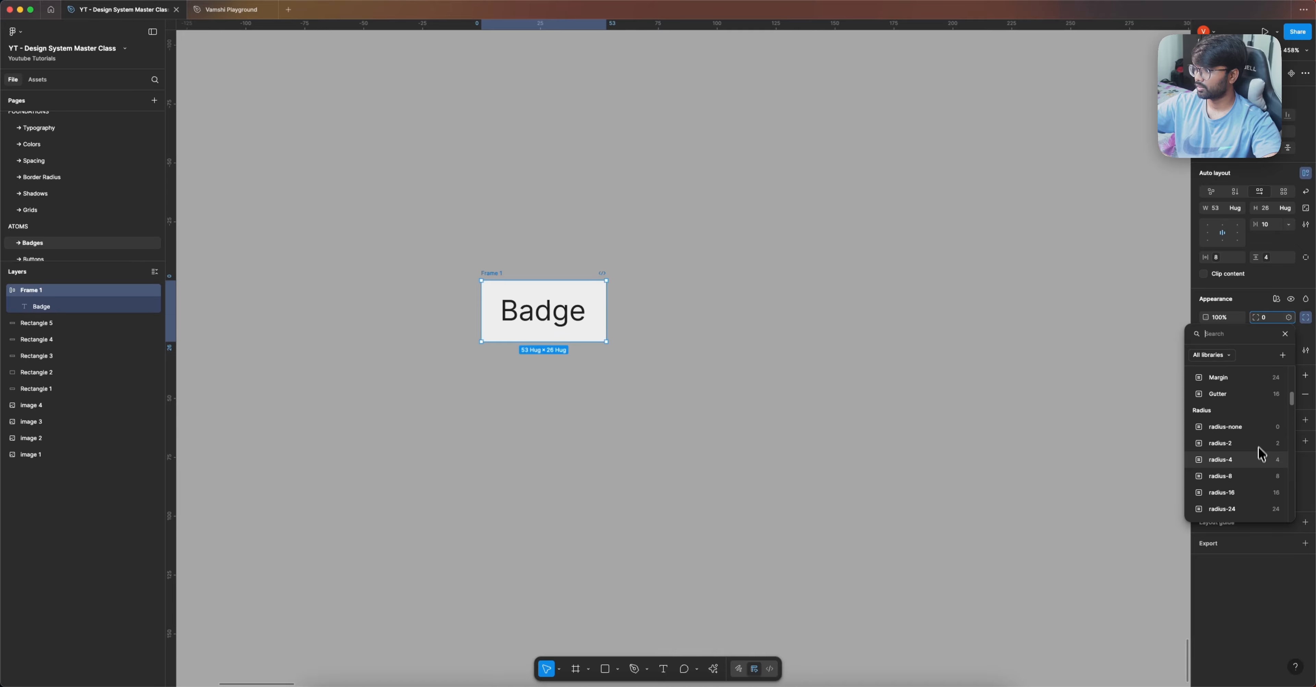
{"action": "left_click", "coordinate": [1260, 476]}
{"action": "left_click", "coordinate": [729, 344]}
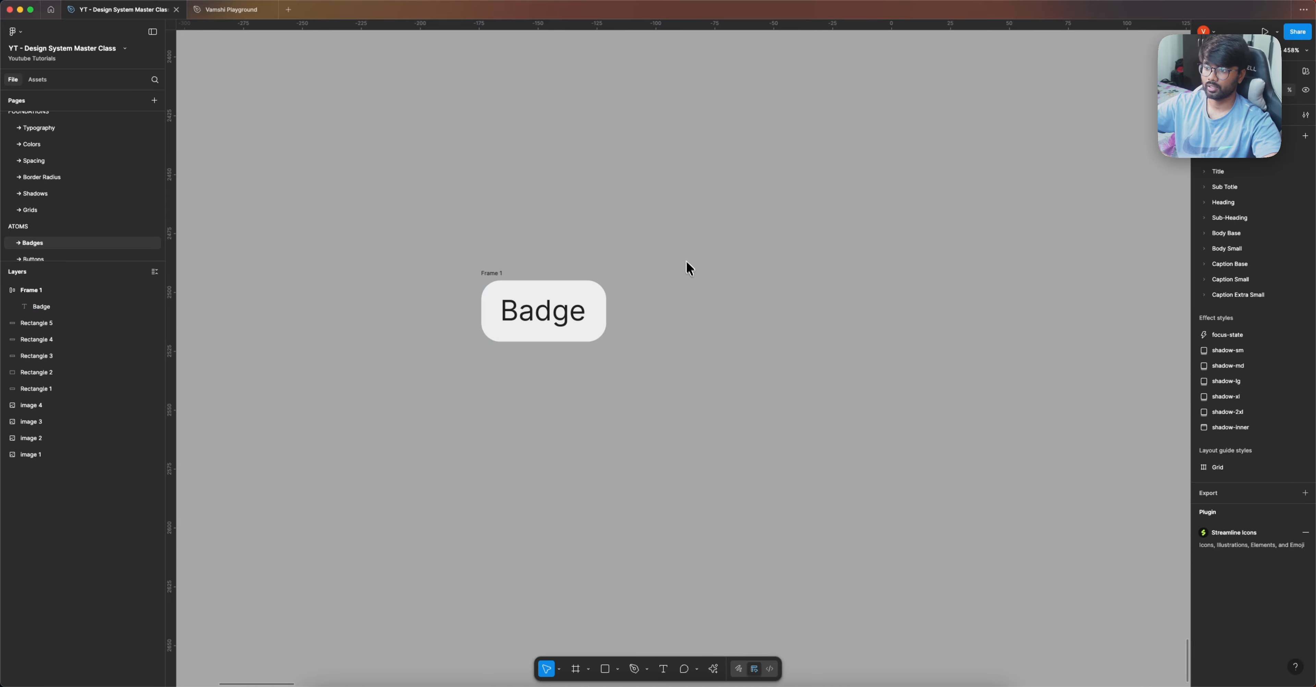
Step: Copy the smile icon from the green badge in the playground file and paste it into the gray badge frame
{"action": "scroll", "coordinate": [687, 267], "scroll_direction": "down", "scroll_amount": 3}
{"action": "scroll", "coordinate": [670, 326], "scroll_direction": "down", "scroll_amount": 5}
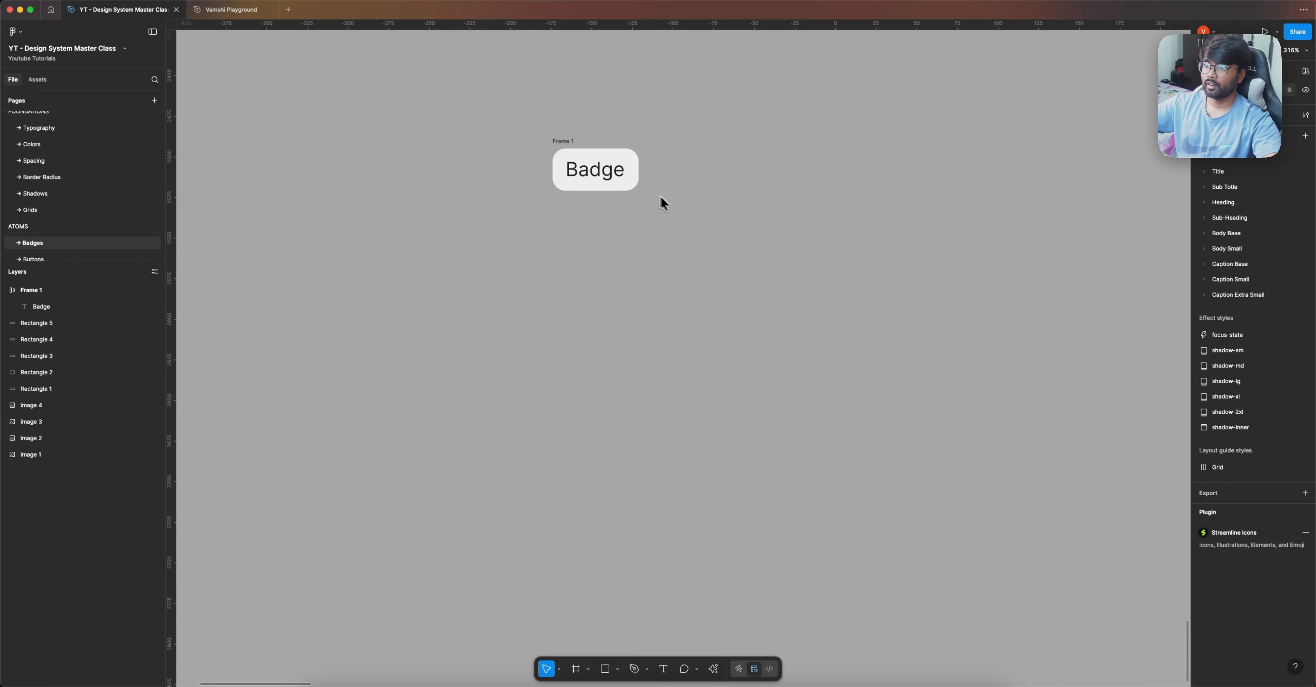
{"action": "left_click", "coordinate": [231, 10]}
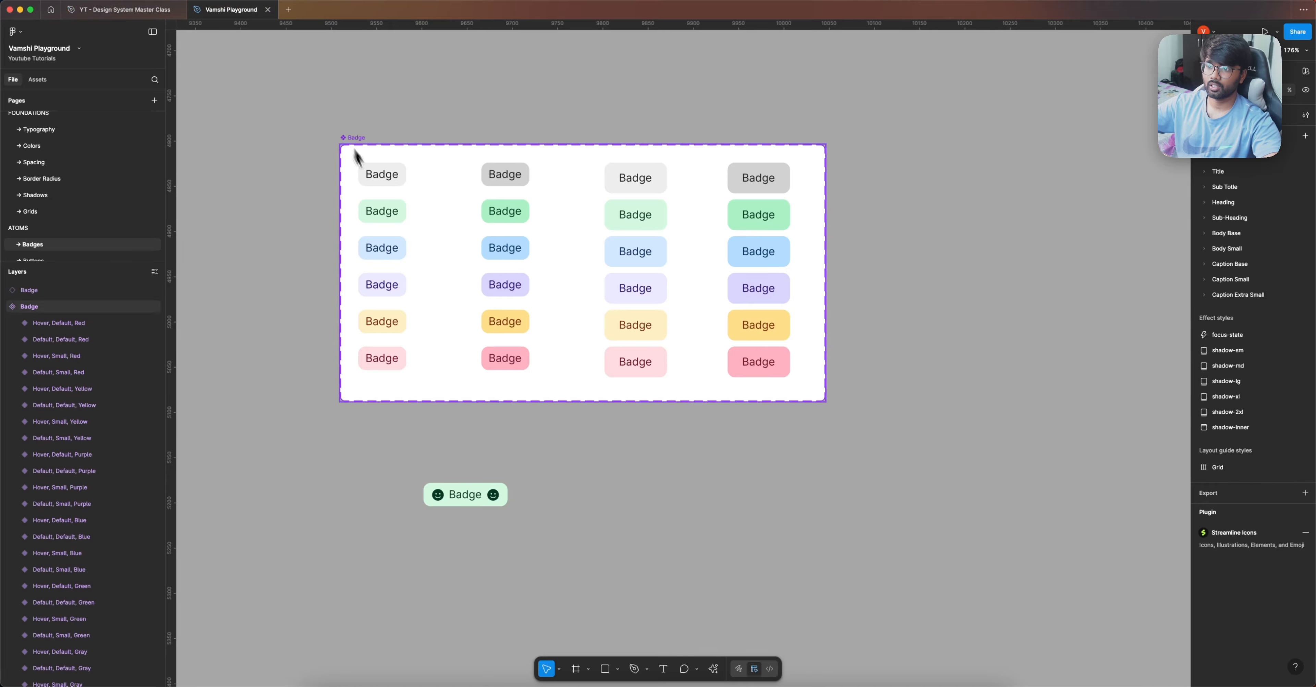
{"action": "scroll", "coordinate": [422, 490], "scroll_direction": "up", "scroll_amount": 5}
{"action": "double_click", "coordinate": [461, 508]}
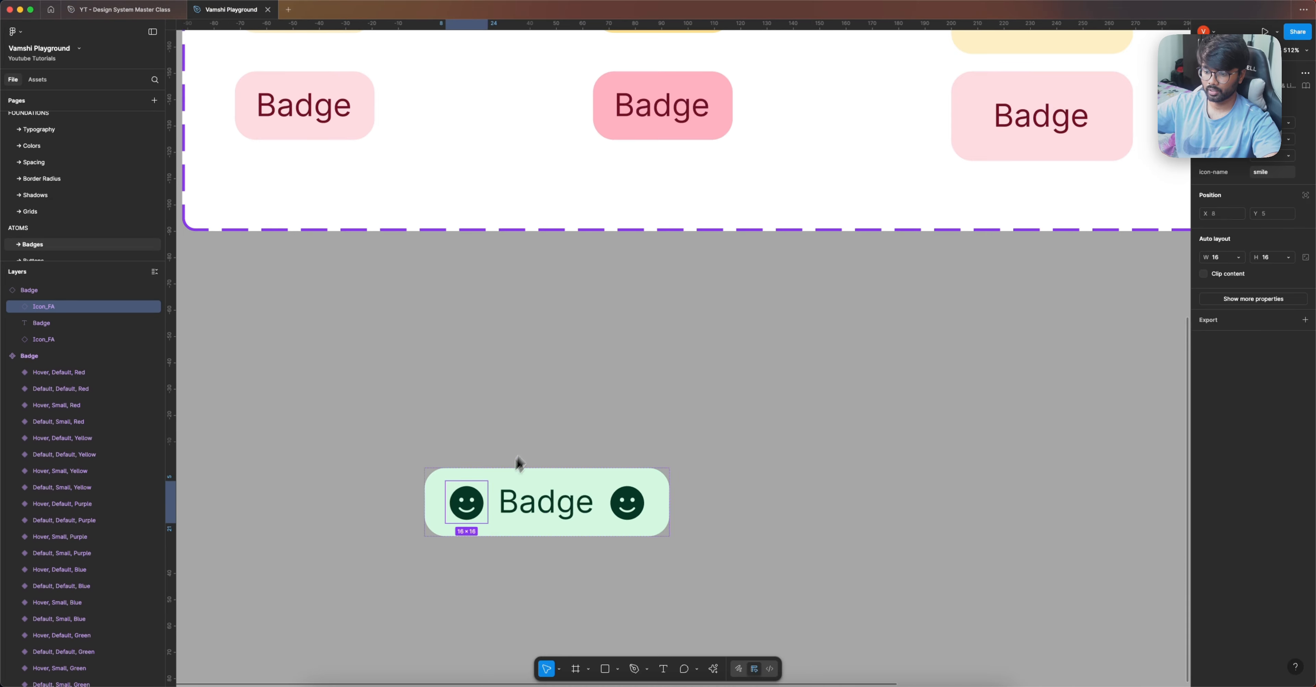
{"action": "left_click", "coordinate": [123, 9]}
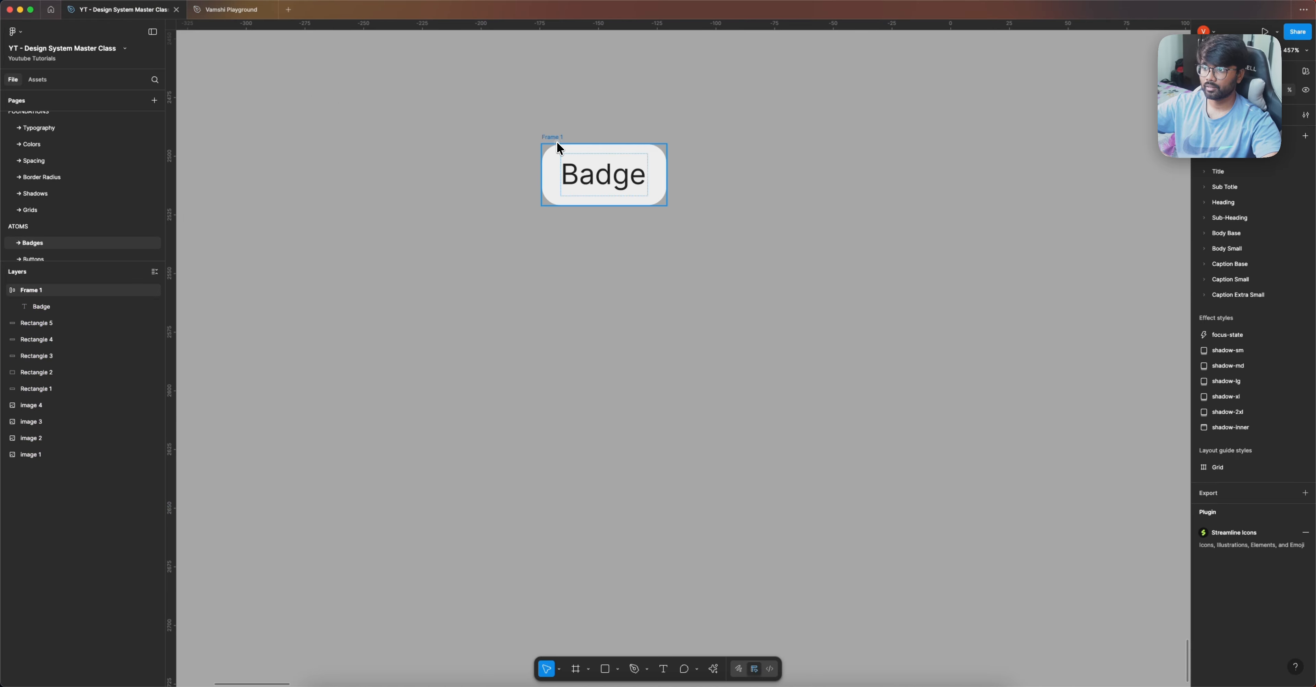
{"action": "left_click", "coordinate": [557, 146]}
{"action": "key", "text": "super+v"}
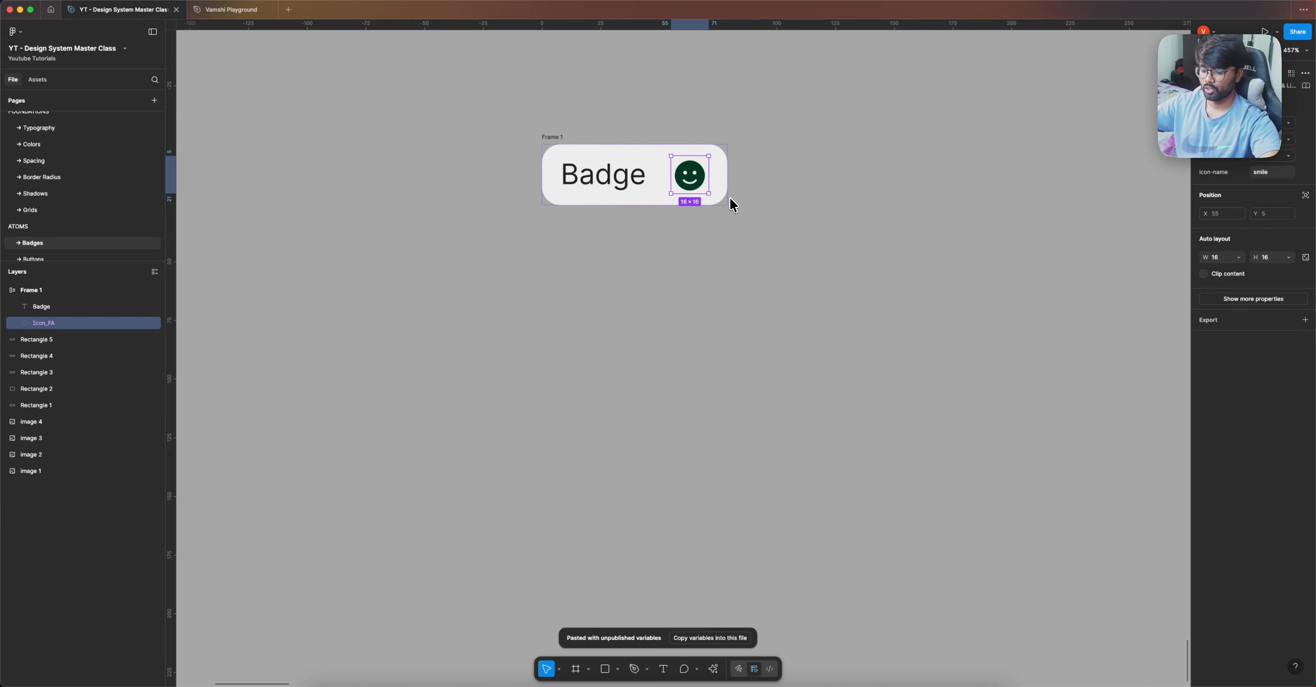
Step: Duplicate the smile icon and place the copy before the "Badge" text inside the frame
{"action": "key", "text": "super+d"}
{"action": "key", "text": "Left"}
{"action": "key", "text": "Left"}
{"action": "left_click", "coordinate": [713, 290]}
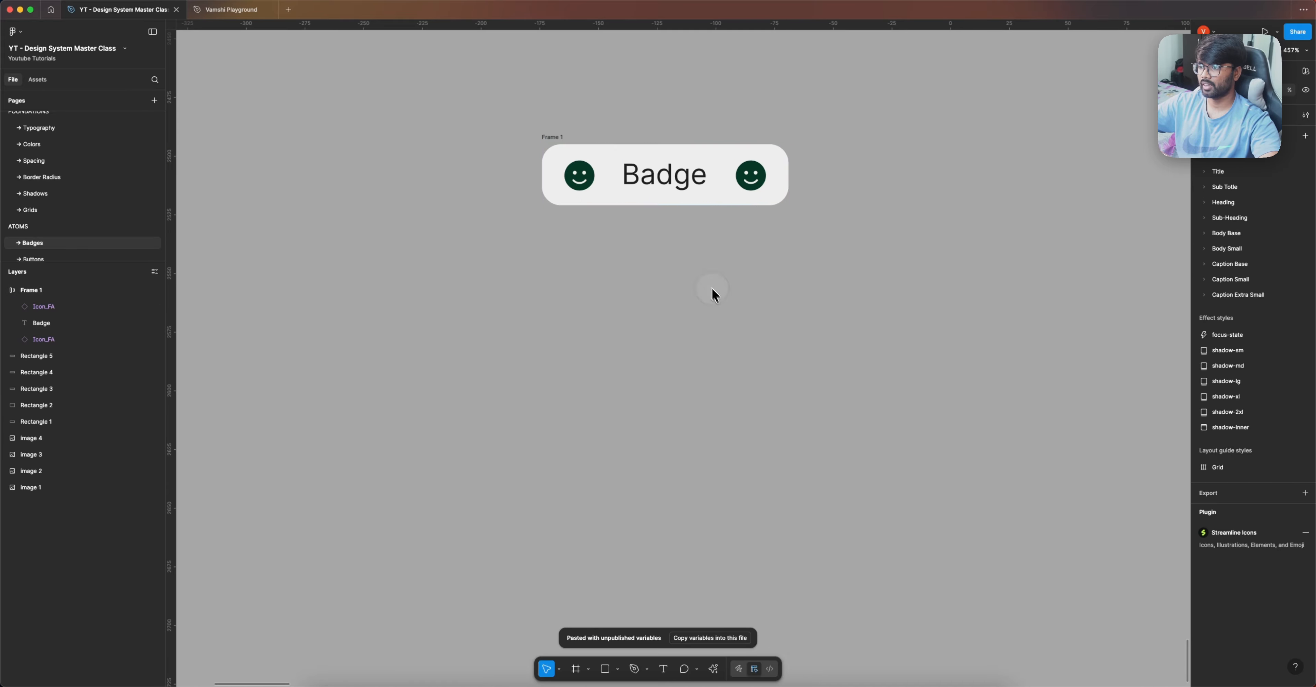
Step: Bind the gap between the badge frame's items to the Spacing - 4 variable and deselect the frame
{"action": "left_click", "coordinate": [558, 145]}
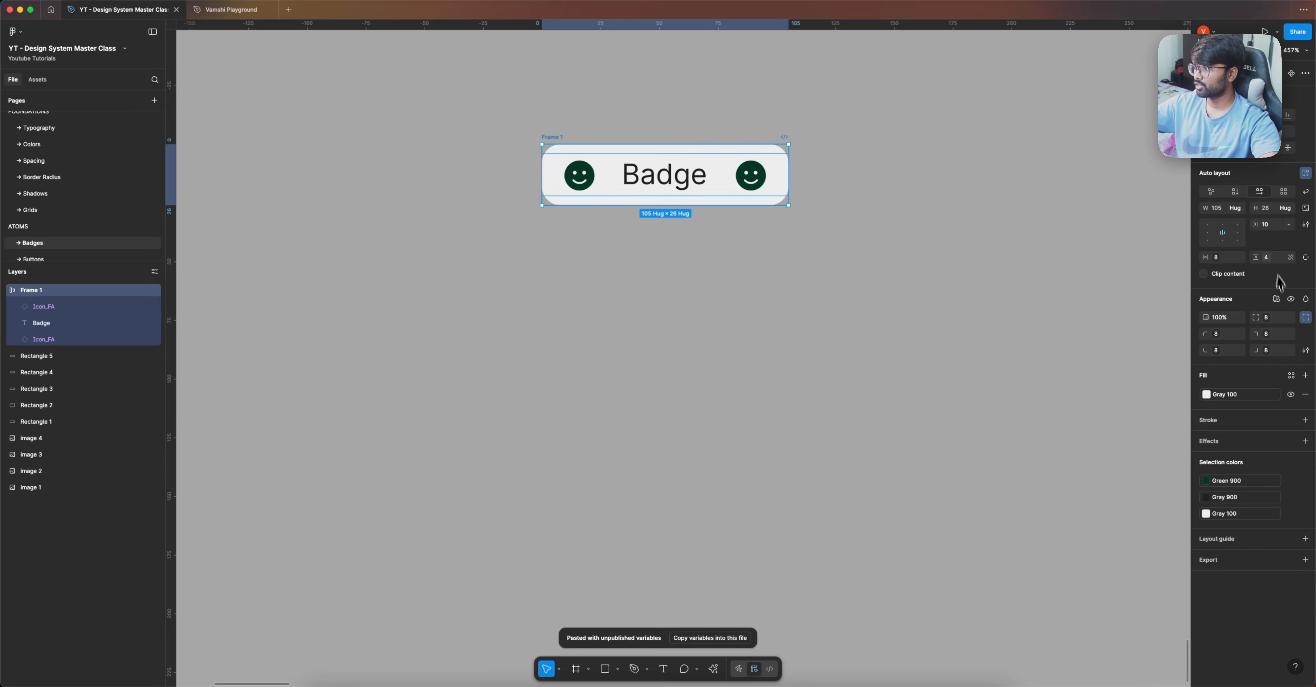
{"action": "left_click", "coordinate": [1288, 225]}
{"action": "left_click", "coordinate": [1279, 255]}
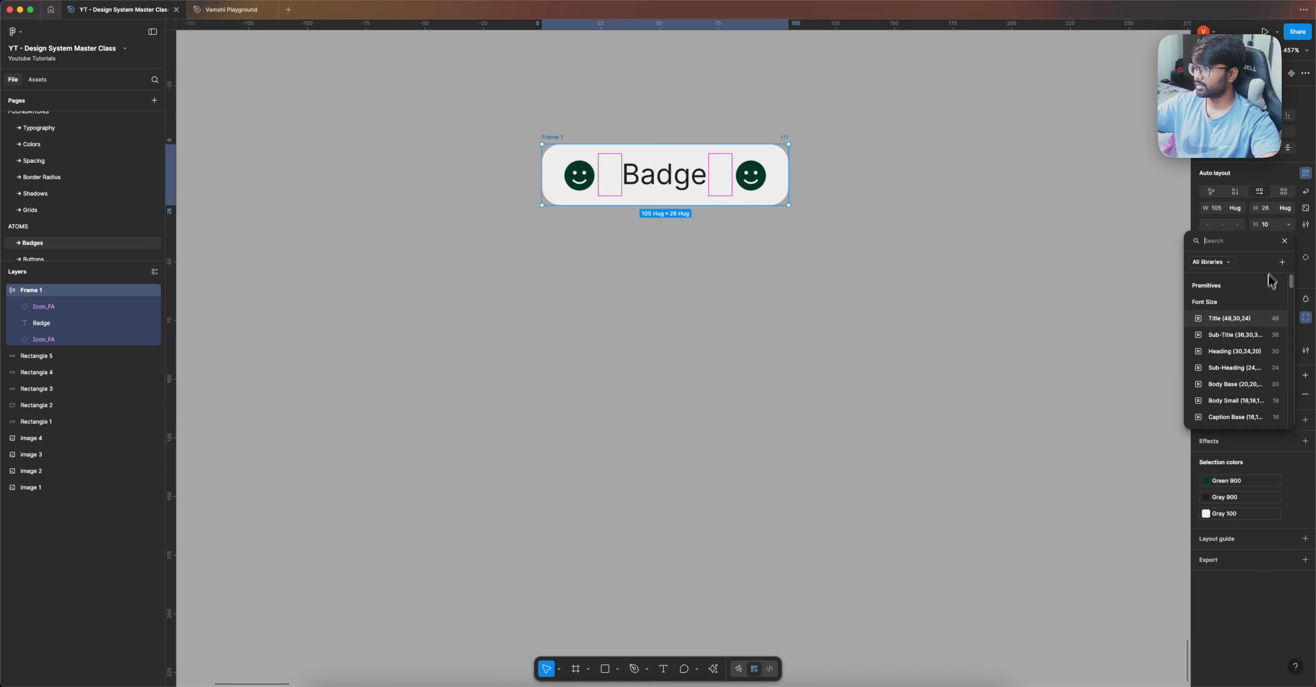
{"action": "scroll", "coordinate": [1266, 349], "scroll_direction": "down", "scroll_amount": 5}
{"action": "scroll", "coordinate": [1265, 349], "scroll_direction": "down", "scroll_amount": 5}
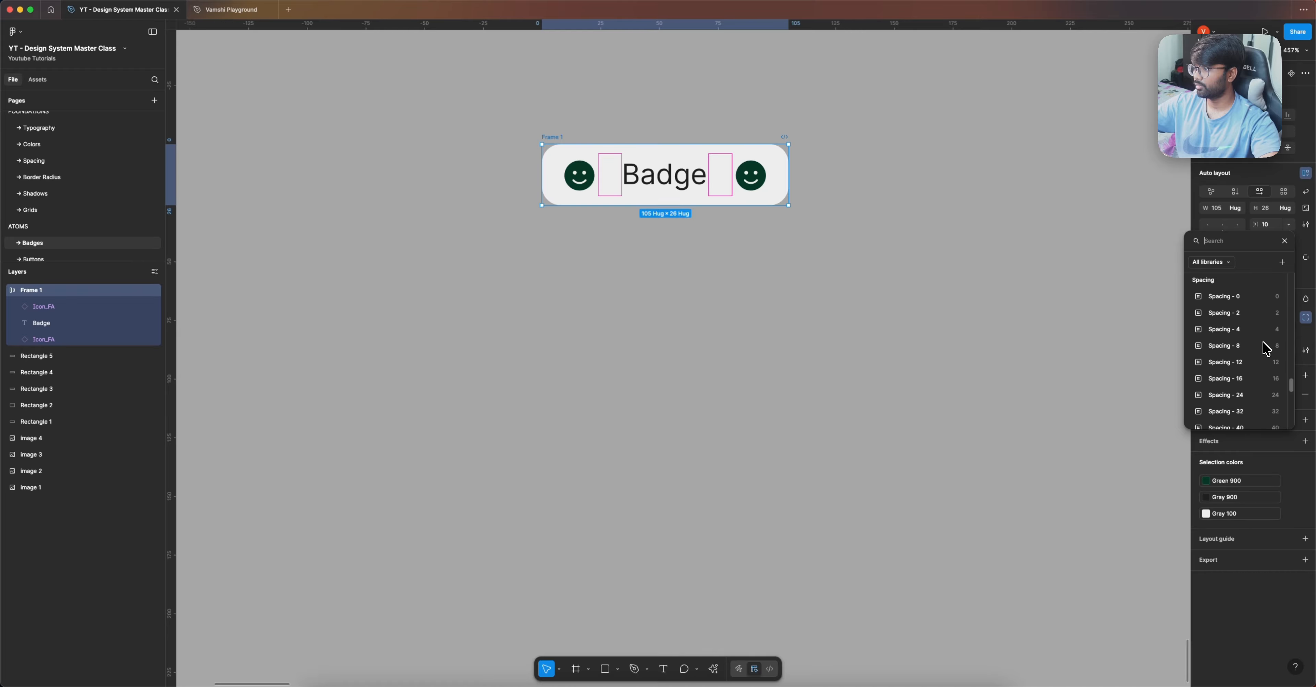
{"action": "left_click", "coordinate": [1260, 326]}
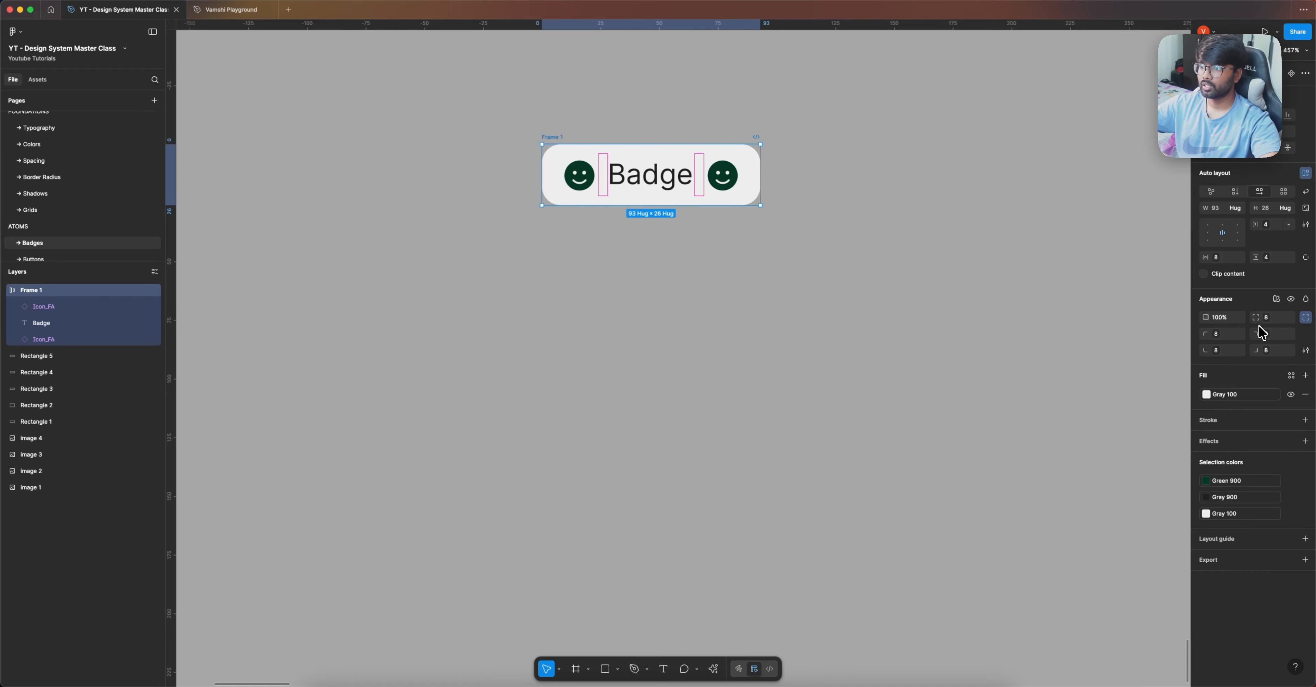
{"action": "left_click", "coordinate": [868, 280]}
Step: Set the color of both smile icons in the badge to the Gray 900 library color
{"action": "left_click", "coordinate": [583, 182]}
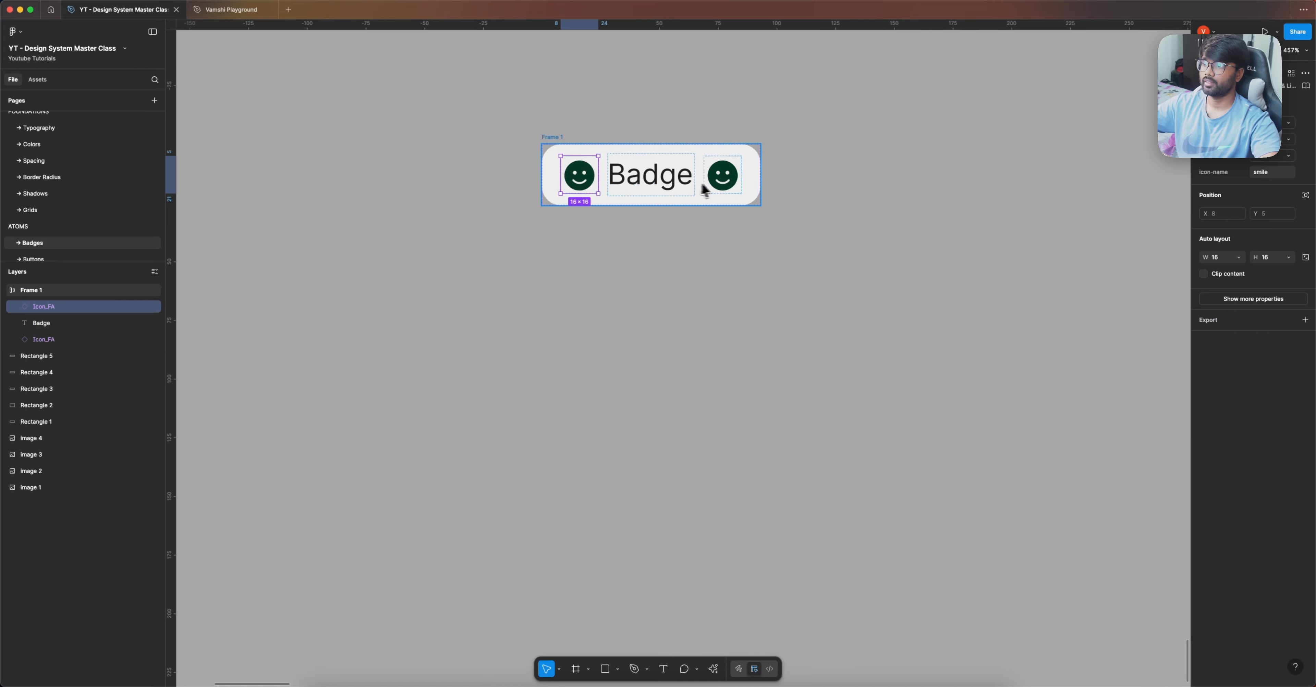
{"action": "left_click", "coordinate": [723, 189], "text": "shift"}
{"action": "left_click", "coordinate": [1242, 316]}
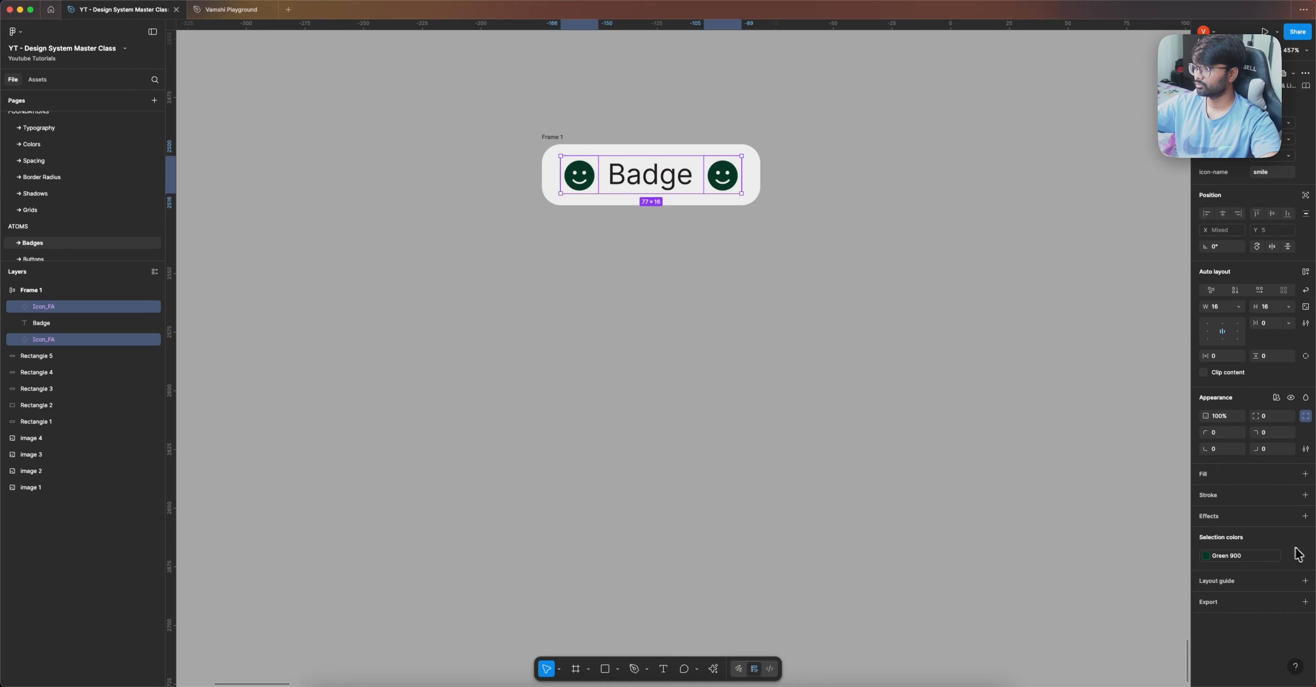
{"action": "left_click", "coordinate": [1247, 555]}
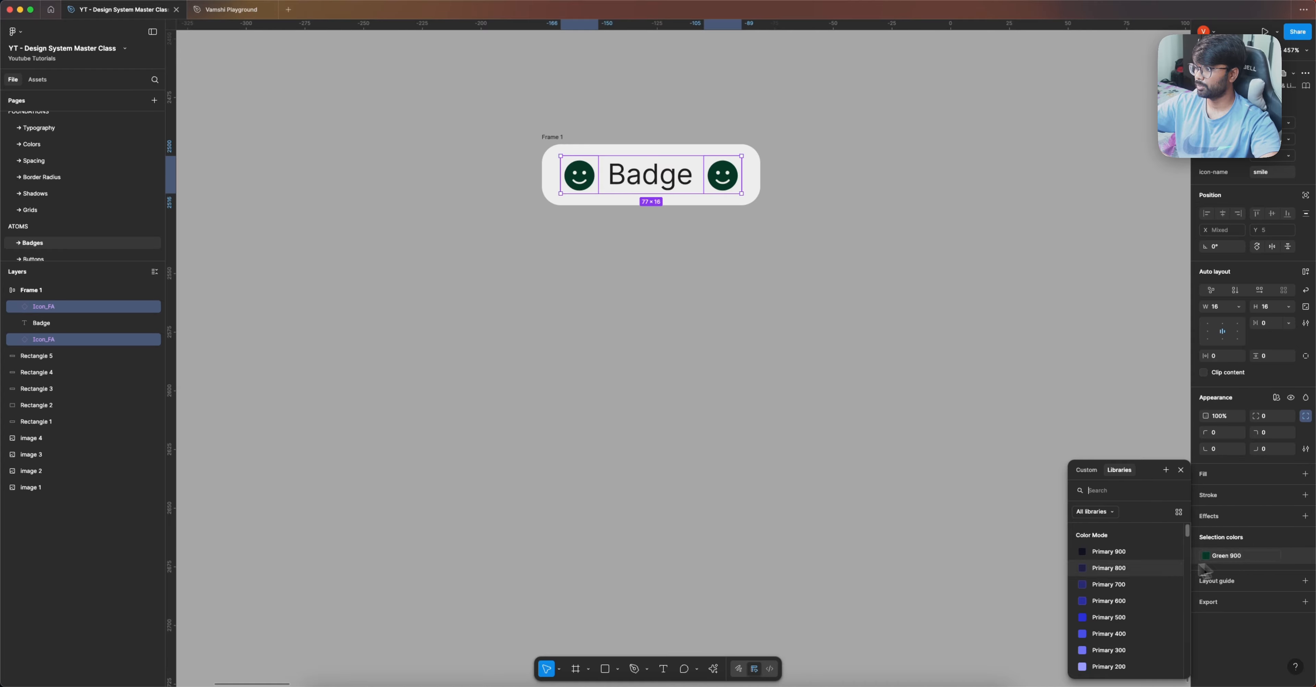
{"action": "scroll", "coordinate": [1103, 588], "scroll_direction": "down", "scroll_amount": 5}
{"action": "type", "text": "gray"}
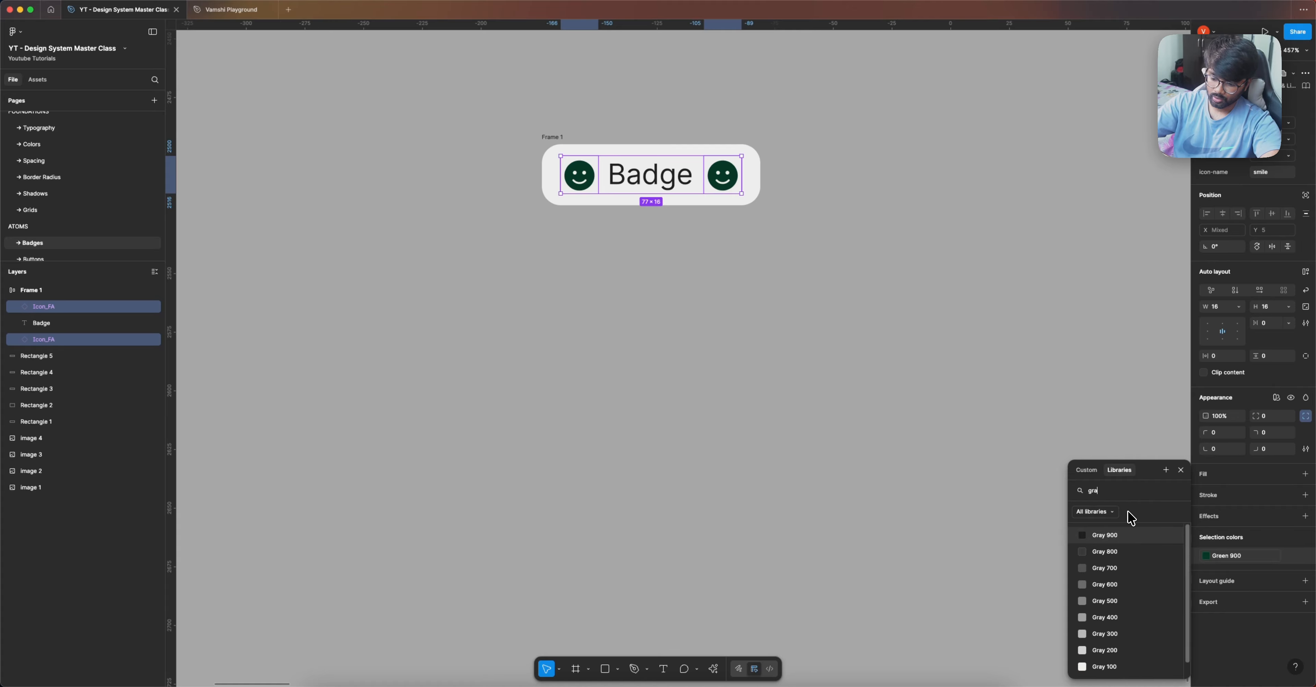
{"action": "left_click", "coordinate": [1118, 536]}
{"action": "left_click", "coordinate": [1119, 406]}
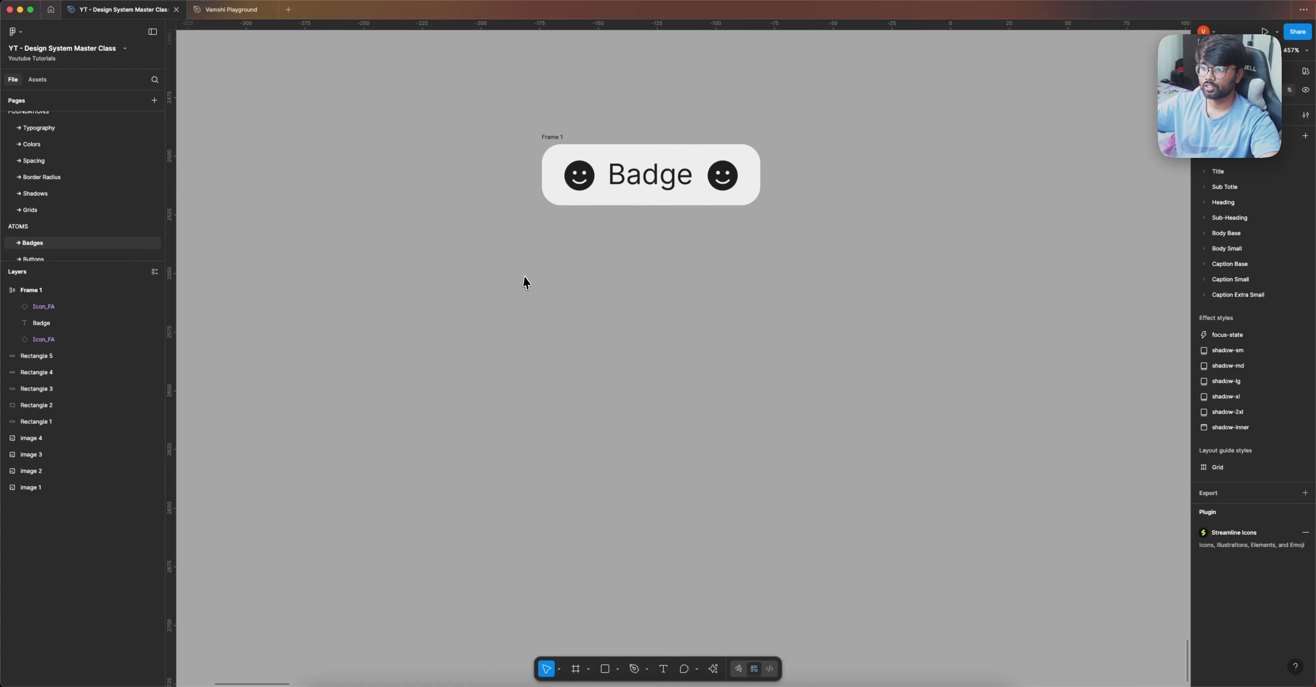
Step: Duplicate the badge frame to the right of the original and set the copy's fill to Gray 200
{"action": "left_click", "coordinate": [554, 140]}
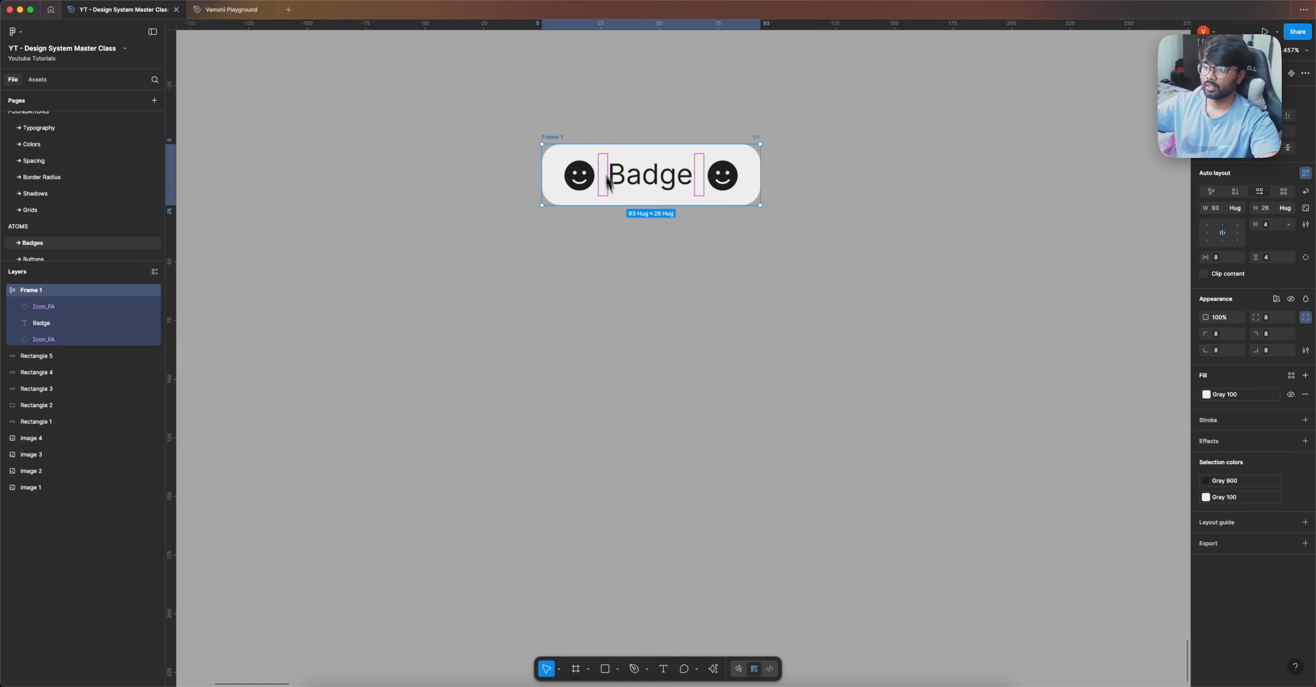
{"action": "left_click_drag", "start_coordinate": [558, 138], "coordinate": [825, 139]}
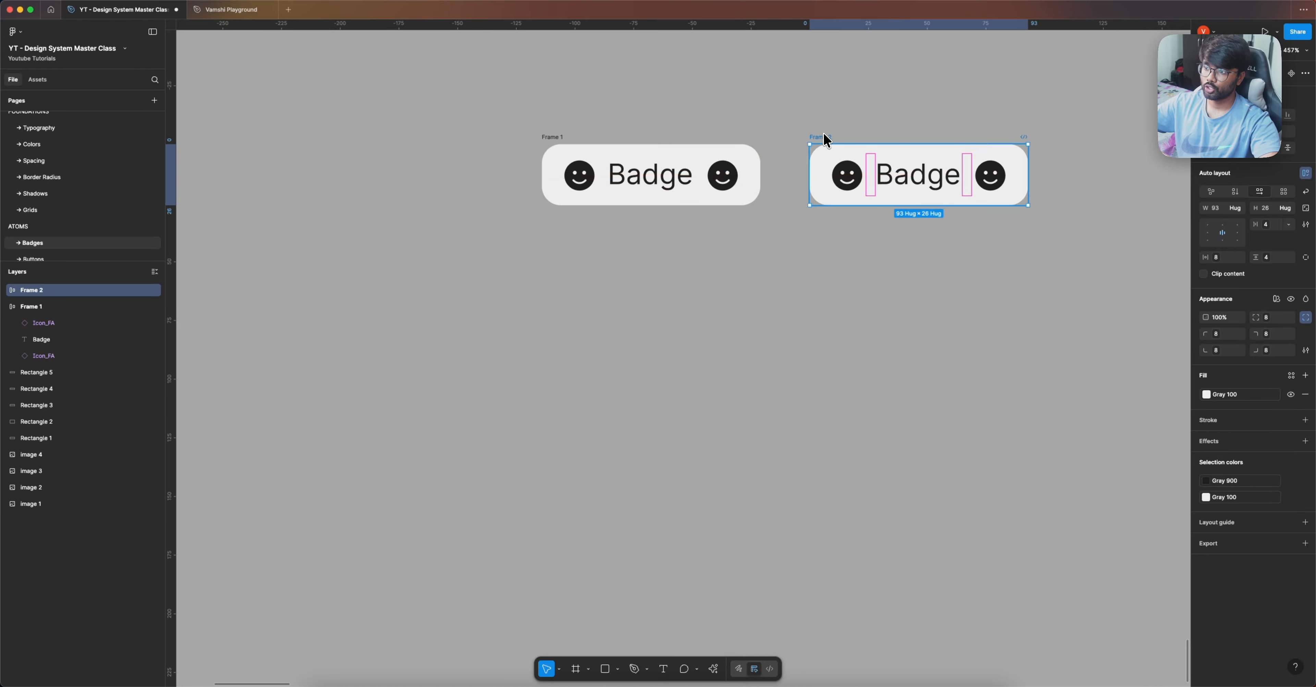
{"action": "left_click", "coordinate": [1207, 395]}
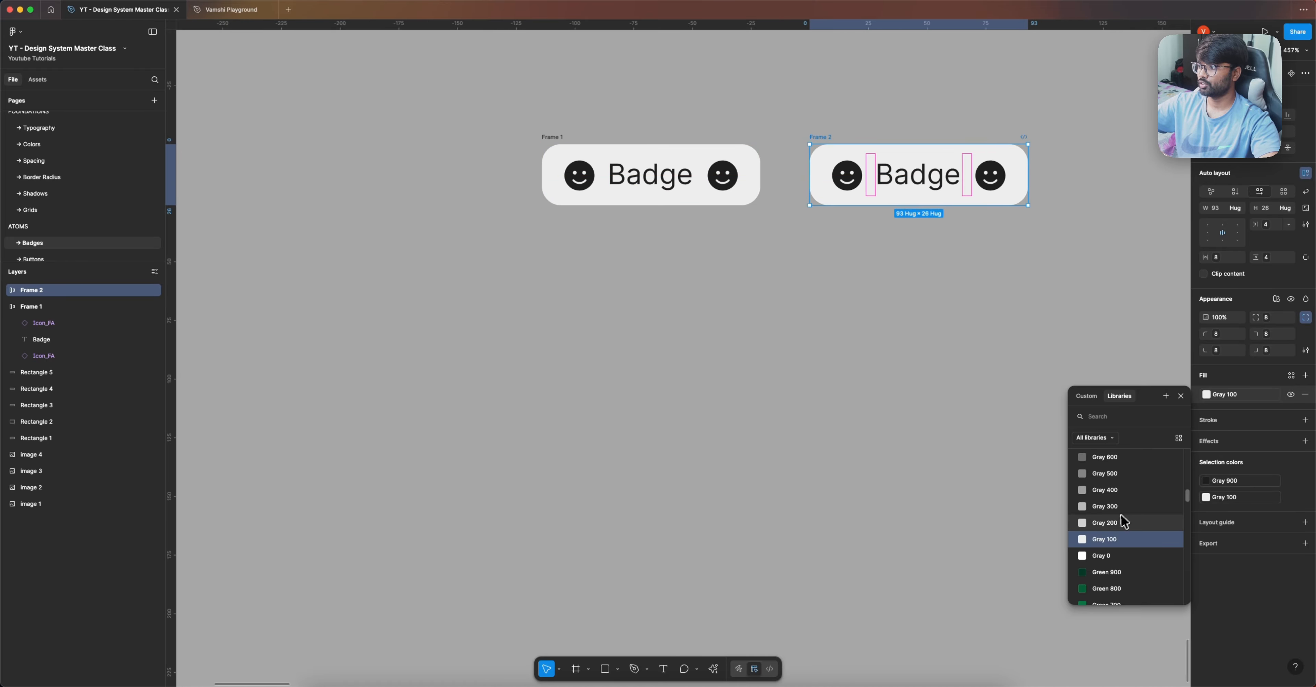
{"action": "left_click", "coordinate": [1083, 503]}
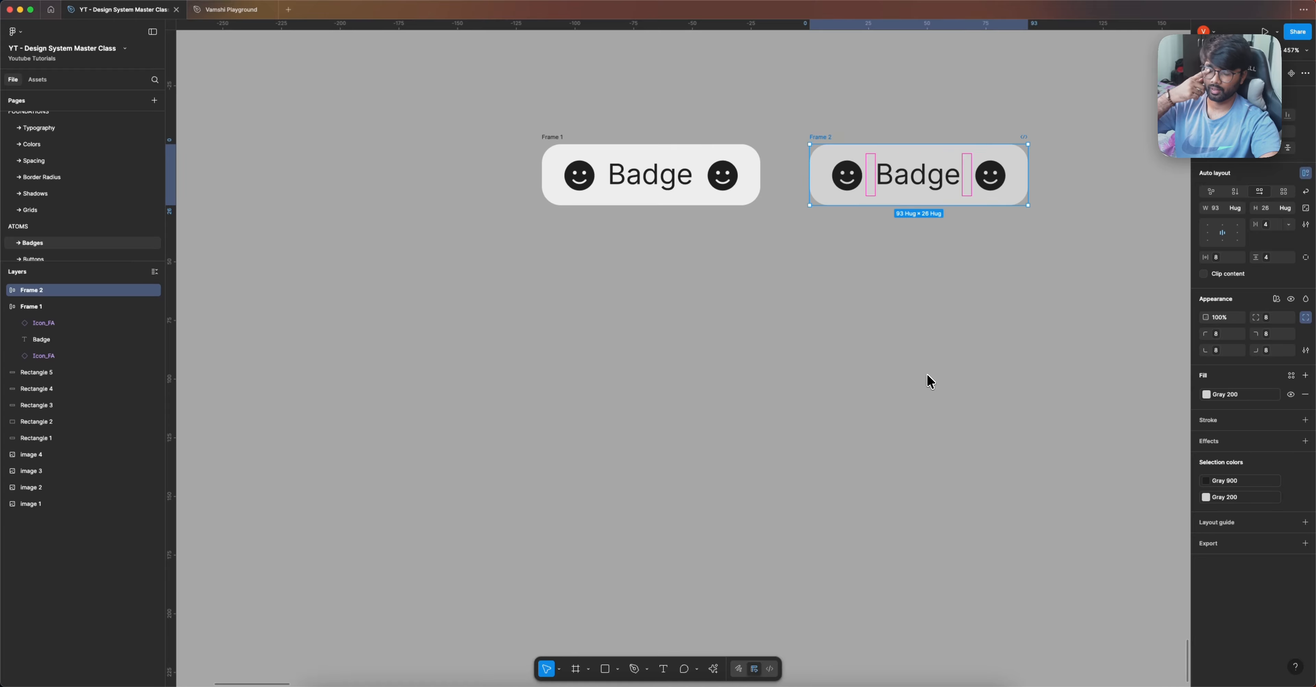
{"action": "left_click", "coordinate": [851, 350]}
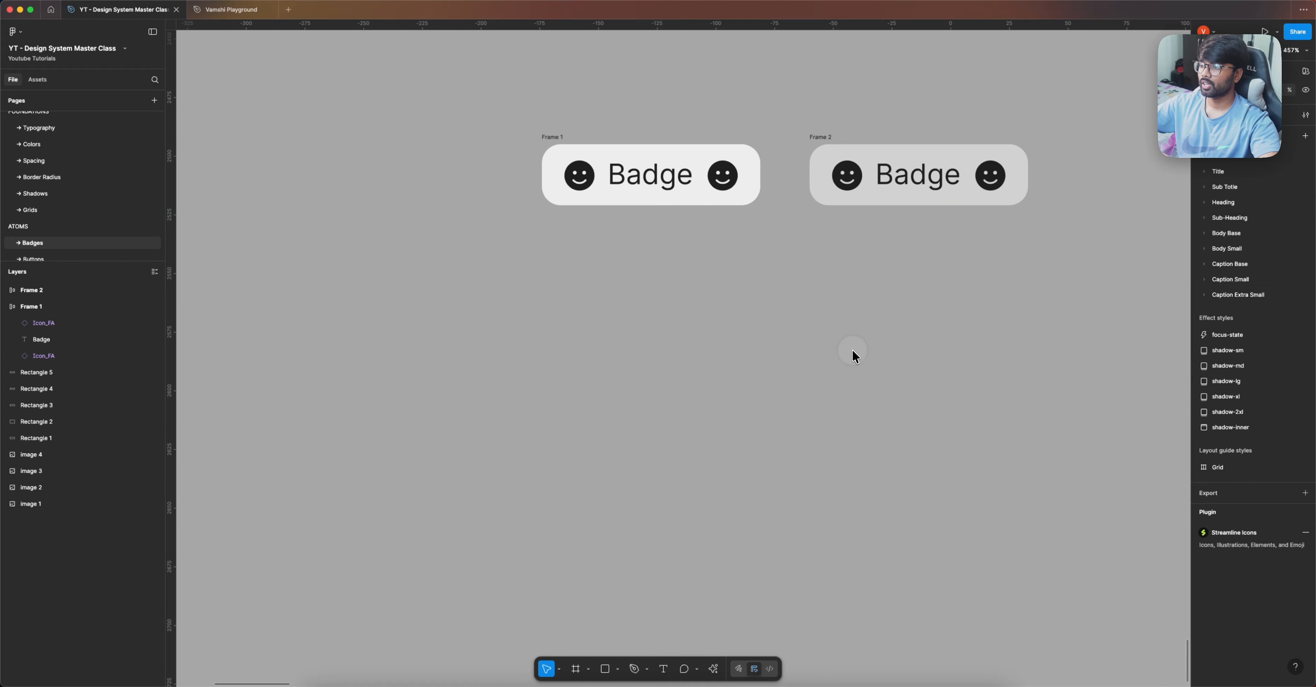
Step: Rename the Gray 100 badge frame as Default and the Gray 200 badge frame as Hover
{"action": "scroll", "coordinate": [743, 363], "scroll_direction": "down", "scroll_amount": 3}
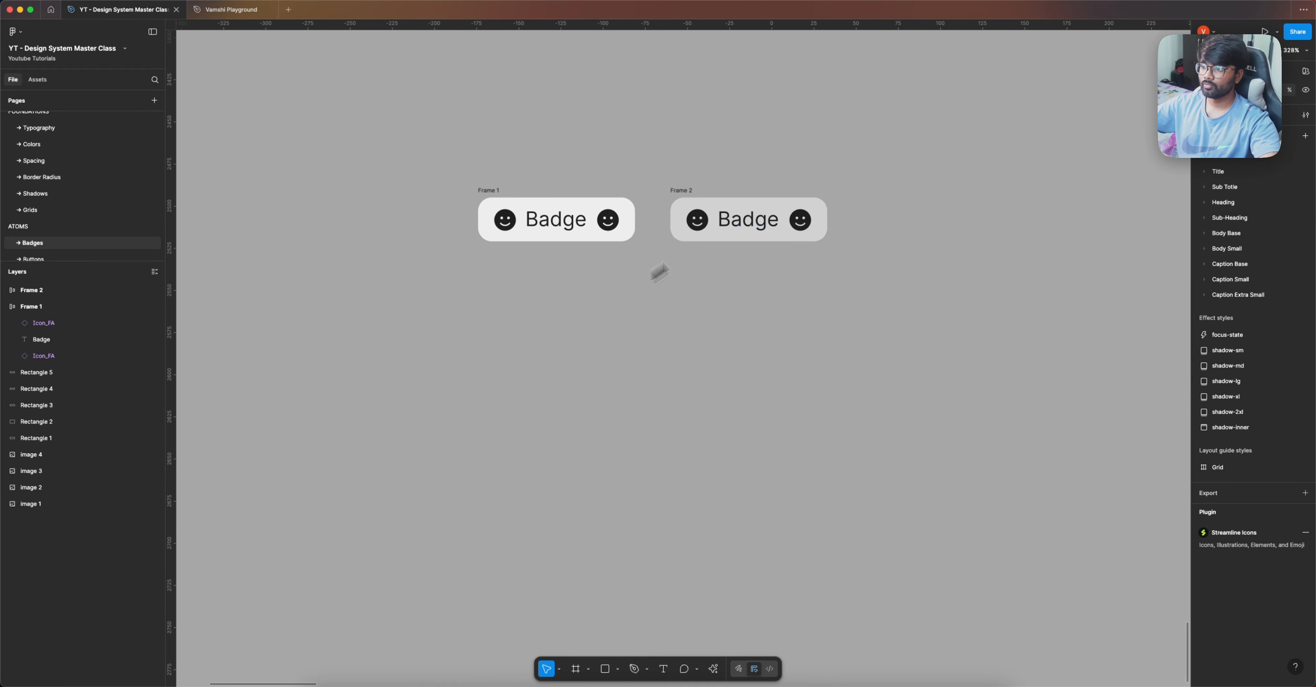
{"action": "scroll", "coordinate": [670, 227], "scroll_direction": "up", "scroll_amount": 1}
{"action": "left_click", "coordinate": [443, 191]}
{"action": "left_click", "coordinate": [439, 190]}
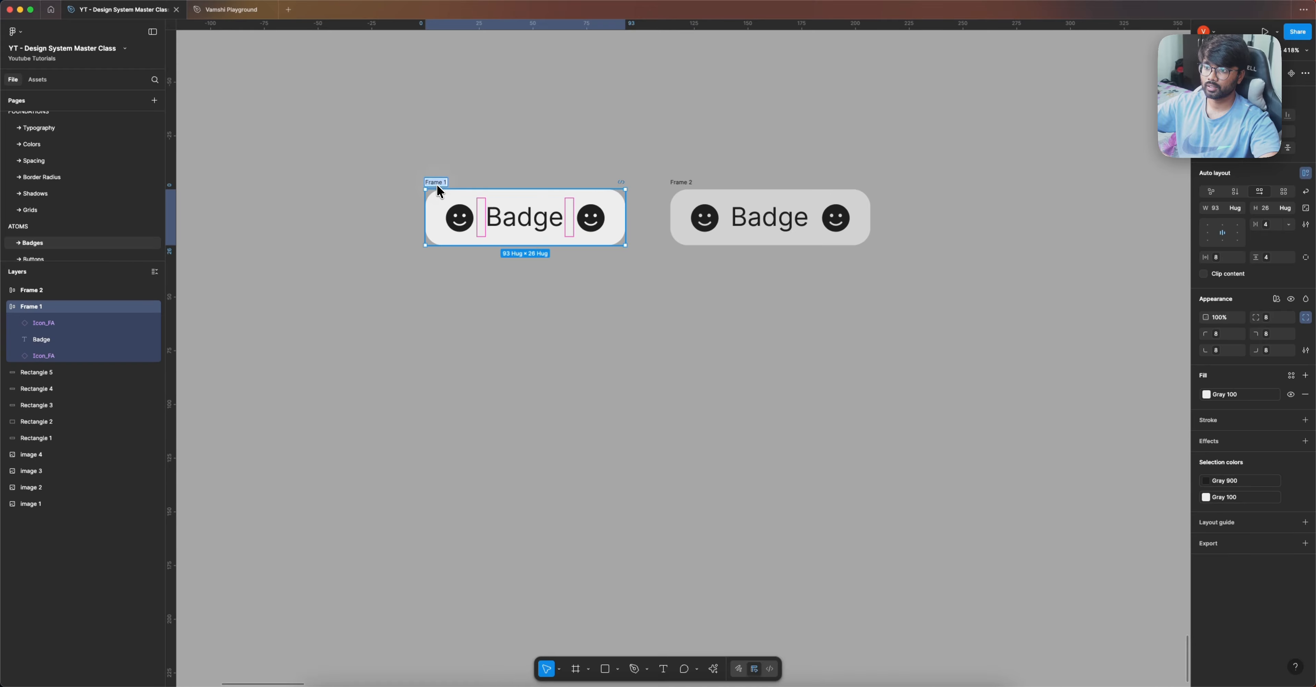
{"action": "left_click", "coordinate": [437, 185]}
{"action": "type", "text": "Def"}
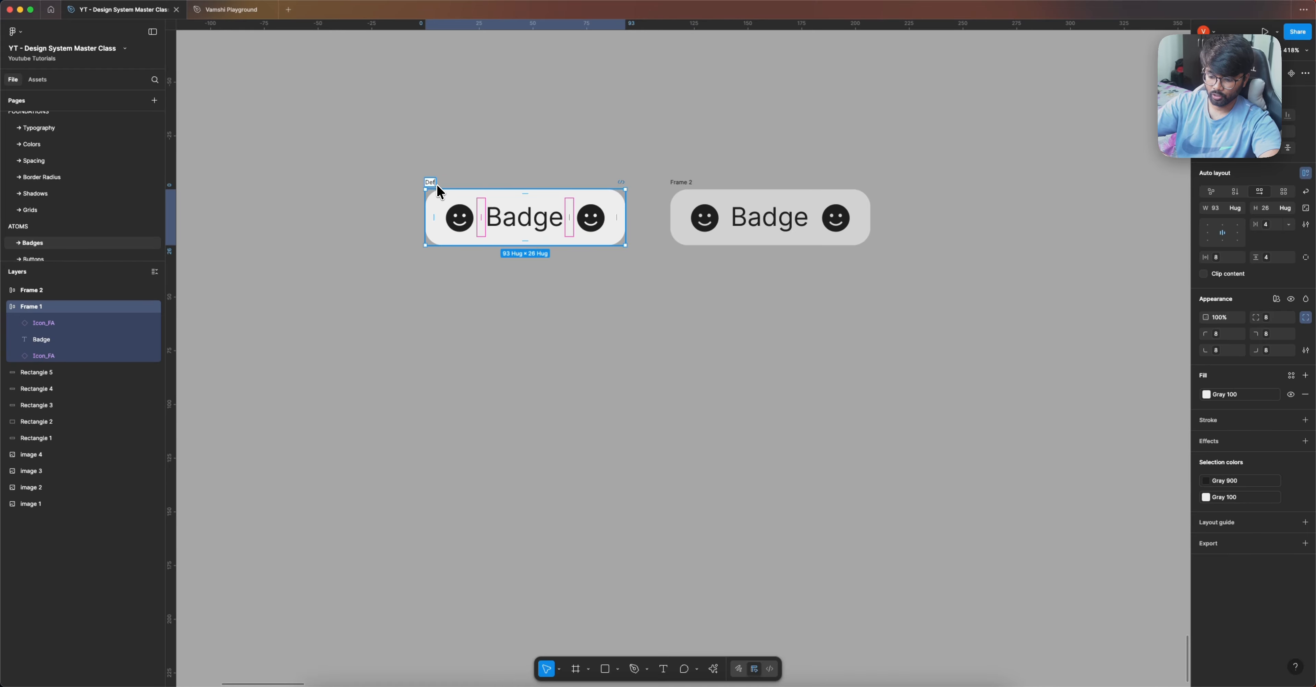
{"action": "type", "text": "ault"}
{"action": "left_click", "coordinate": [614, 123]}
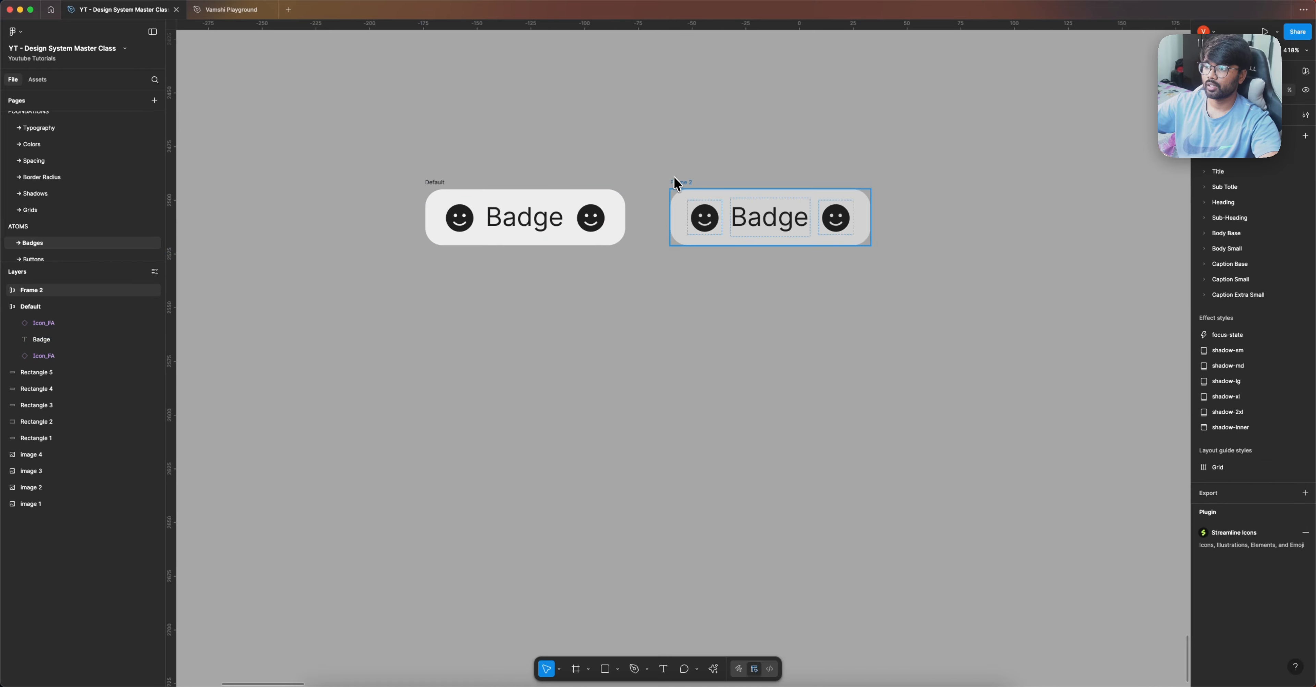
{"action": "left_click", "coordinate": [676, 183]}
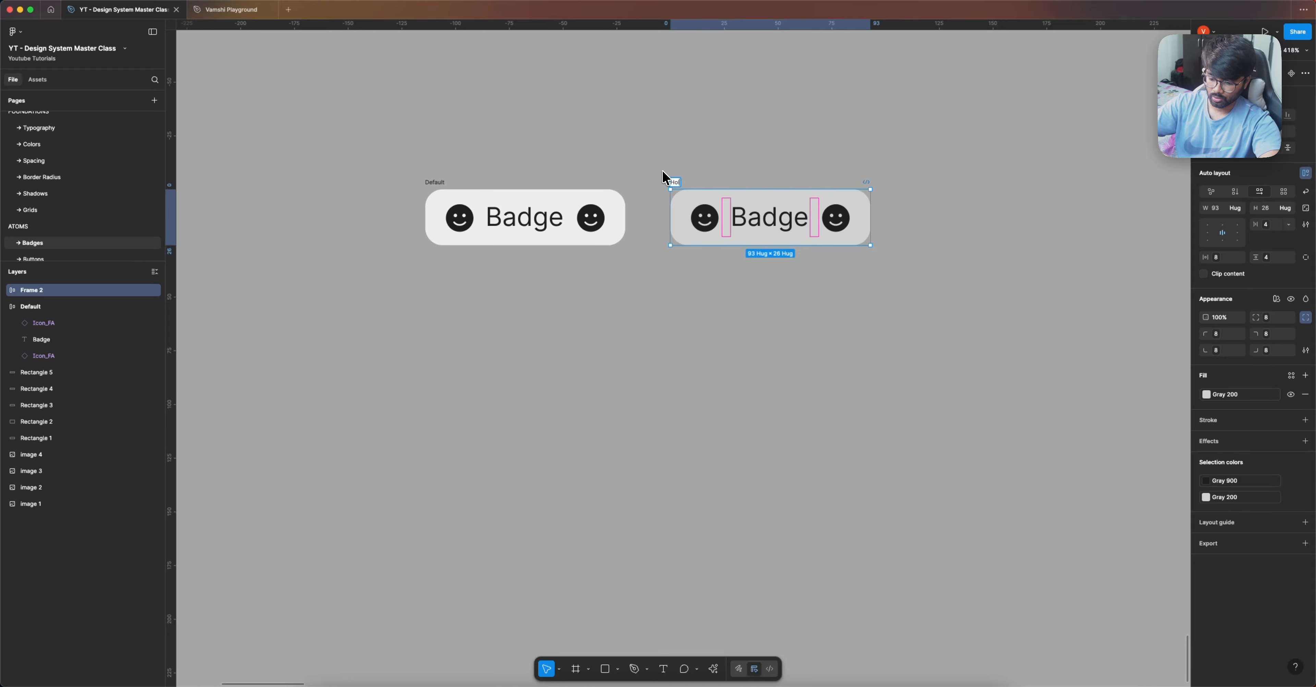
{"action": "left_click", "coordinate": [610, 144]}
Step: Add the text label "Sm - Default" and center it above the Default badge
{"action": "scroll", "coordinate": [613, 225], "scroll_direction": "down", "scroll_amount": 3}
{"action": "left_click", "coordinate": [664, 668]}
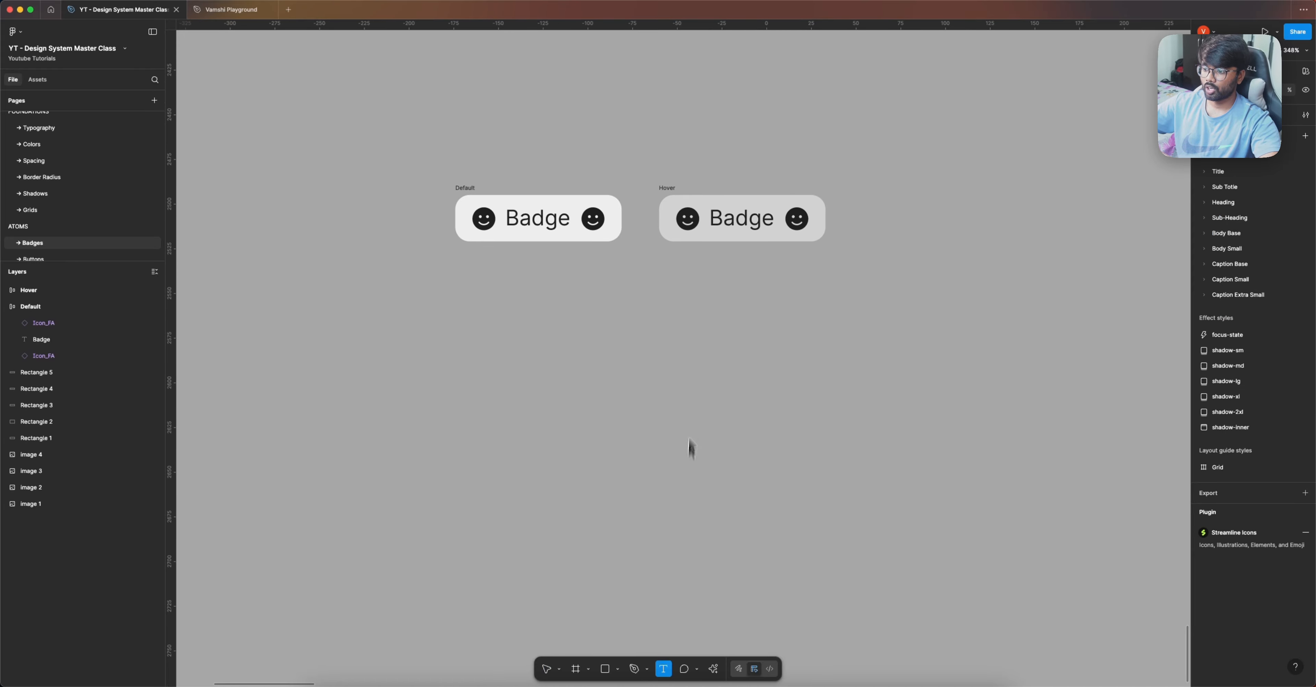
{"action": "scroll", "coordinate": [689, 448], "scroll_direction": "up", "scroll_amount": 3}
{"action": "left_click", "coordinate": [497, 239]}
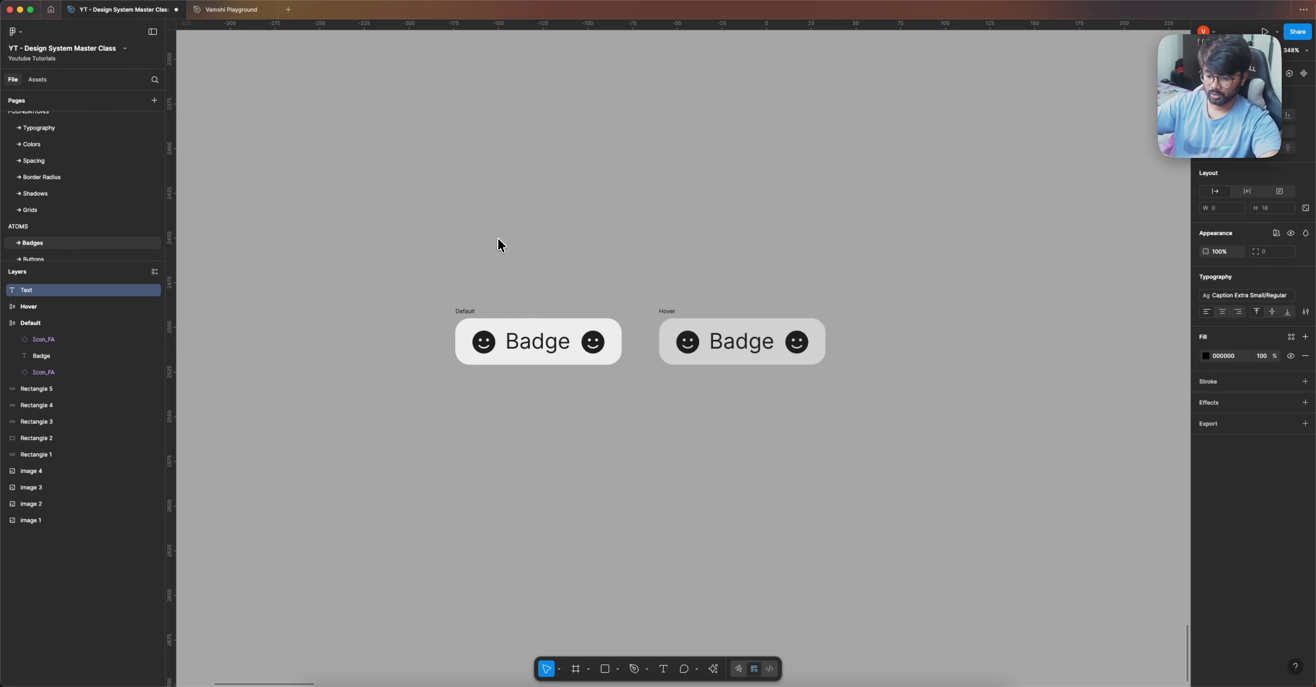
{"action": "type", "text": "Sm - Default"}
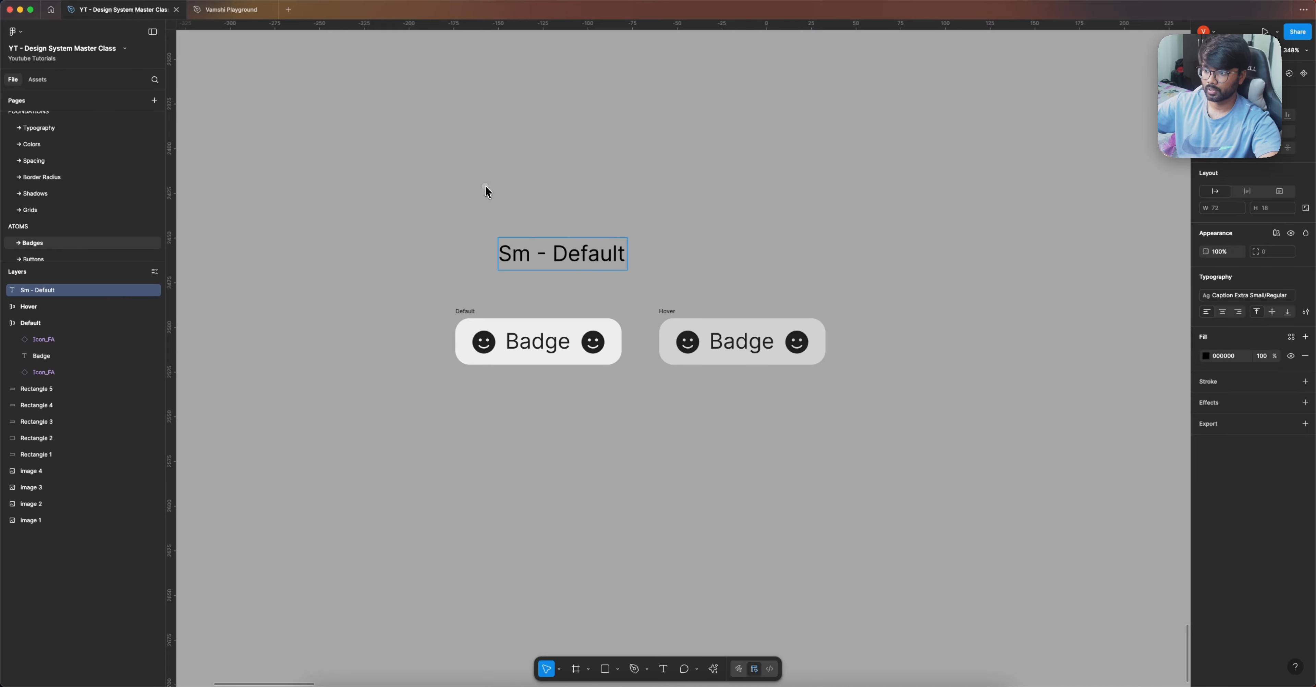
{"action": "left_click", "coordinate": [485, 187]}
{"action": "left_click_drag", "start_coordinate": [568, 249], "coordinate": [541, 268]}
Step: Duplicate the label above the Hover badge, change its text to "Sm - Hover" and center it there
{"action": "left_click_drag", "start_coordinate": [541, 269], "coordinate": [847, 282]}
{"action": "double_click", "coordinate": [741, 272]}
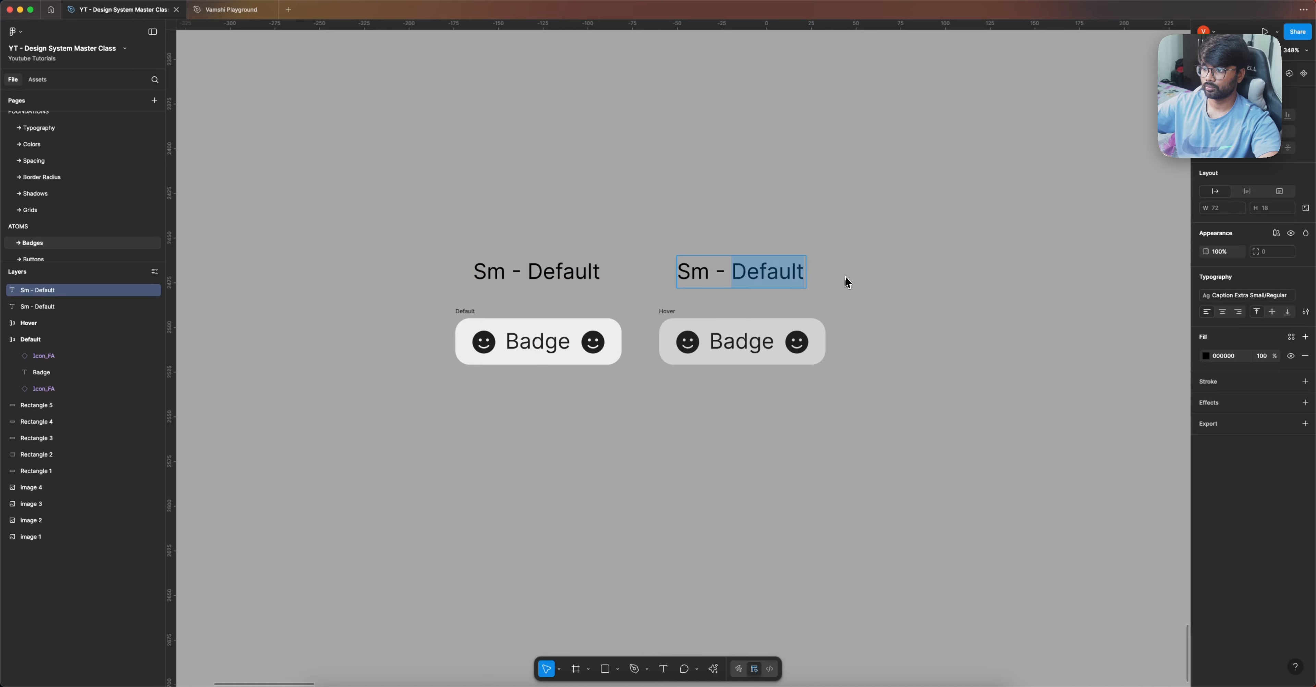
{"action": "type", "text": "Hover"}
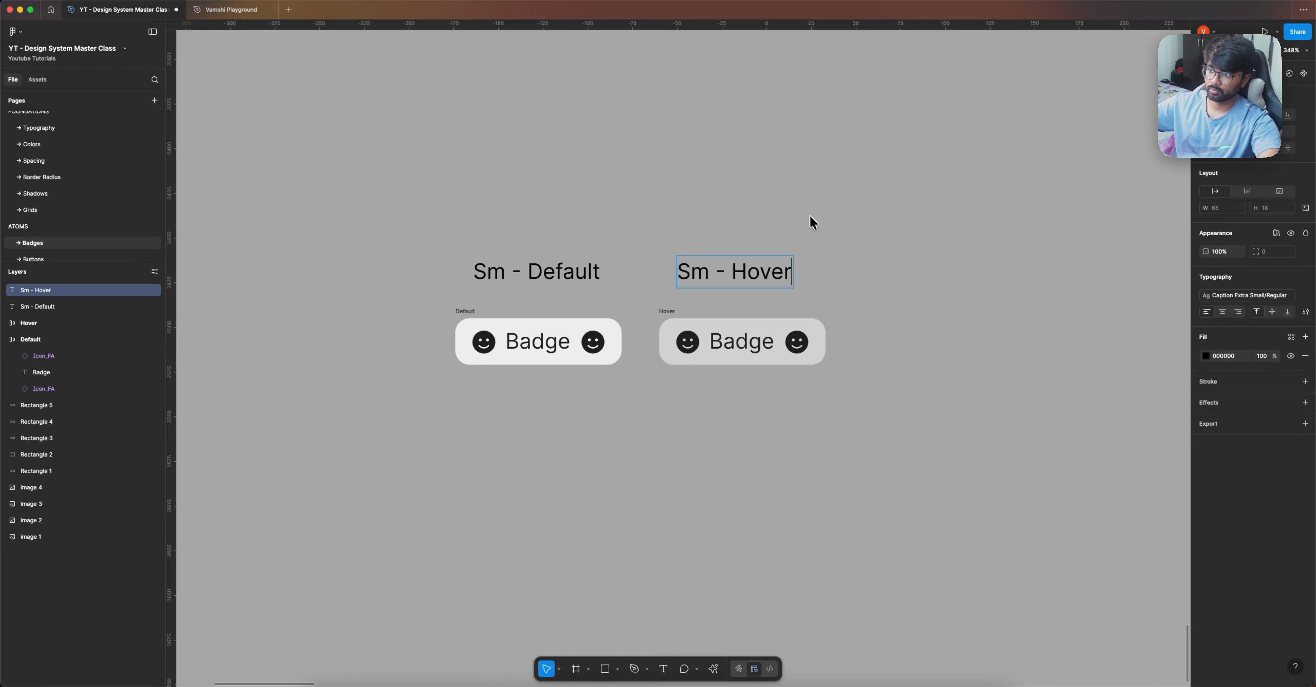
{"action": "key", "text": "Escape"}
{"action": "left_click_drag", "start_coordinate": [757, 272], "coordinate": [765, 271]}
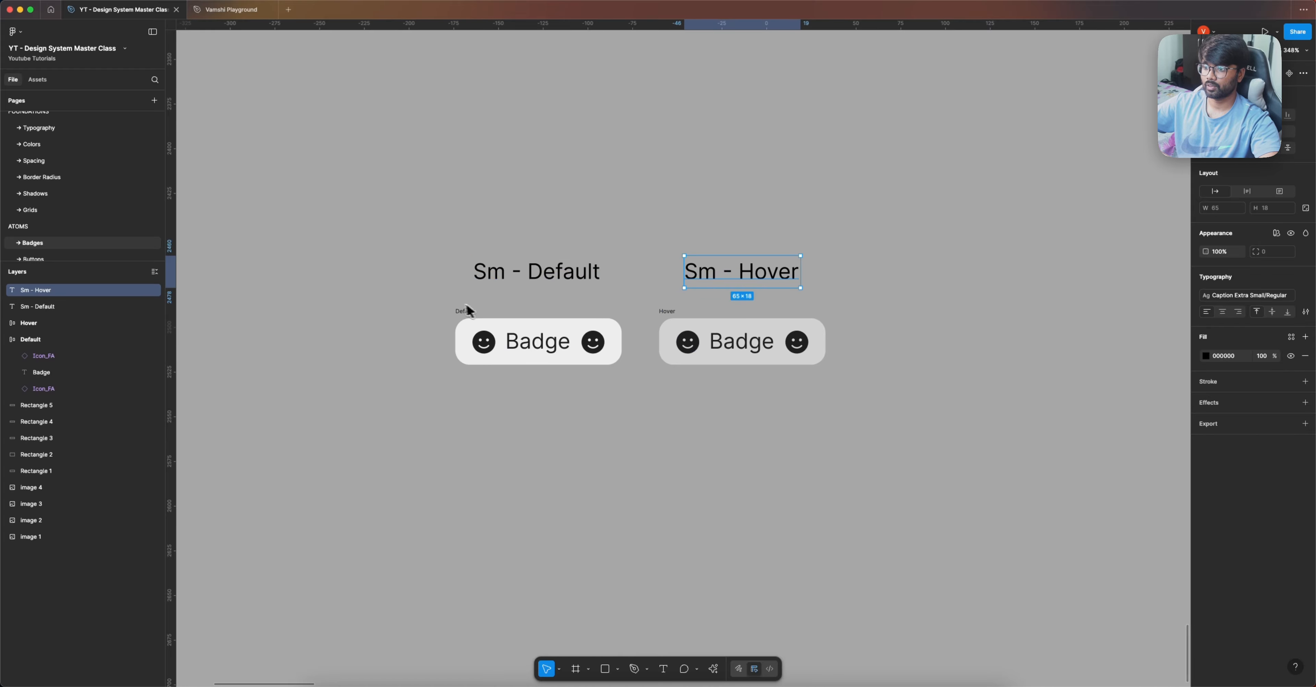
Step: Duplicate the Sm default badge to the right of the Hover badge and set its vertical padding to Spacing - 8 and horizontal padding to Spacing - 12
{"action": "scroll", "coordinate": [455, 300], "scroll_direction": "down", "scroll_amount": 3}
{"action": "left_click_drag", "start_coordinate": [458, 312], "coordinate": [783, 313]}
{"action": "left_click", "coordinate": [1267, 257]}
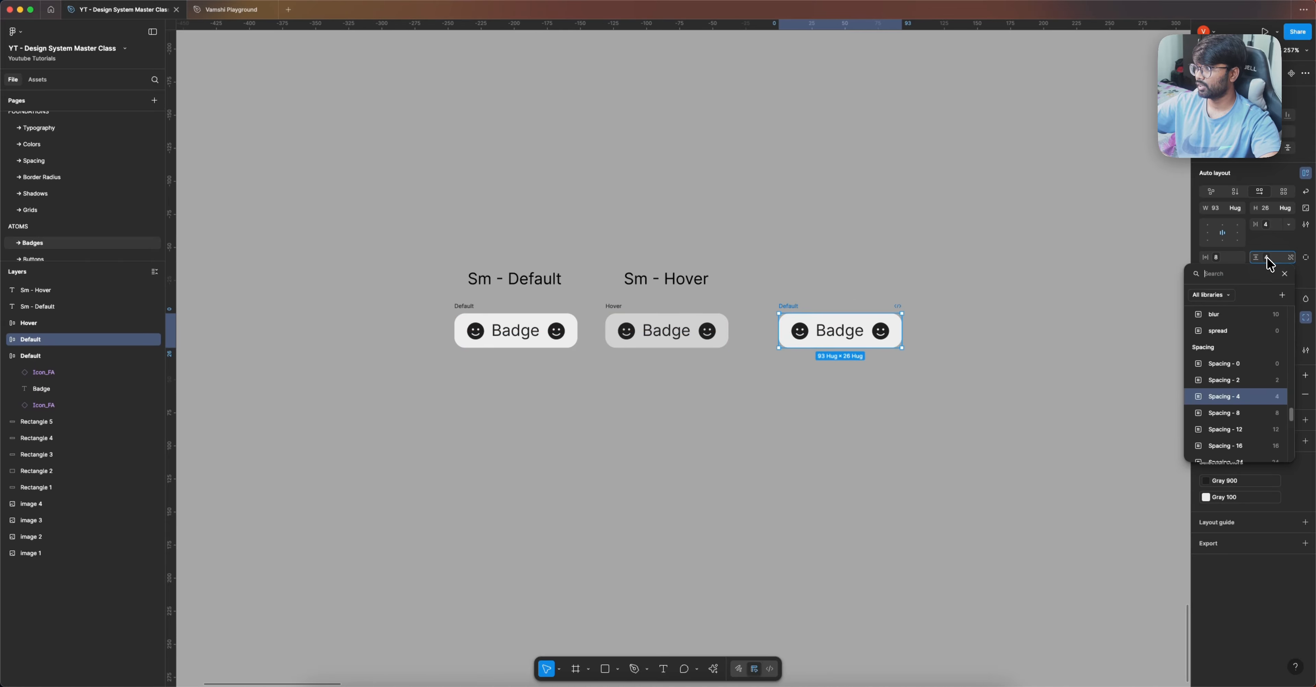
{"action": "left_click", "coordinate": [1263, 412]}
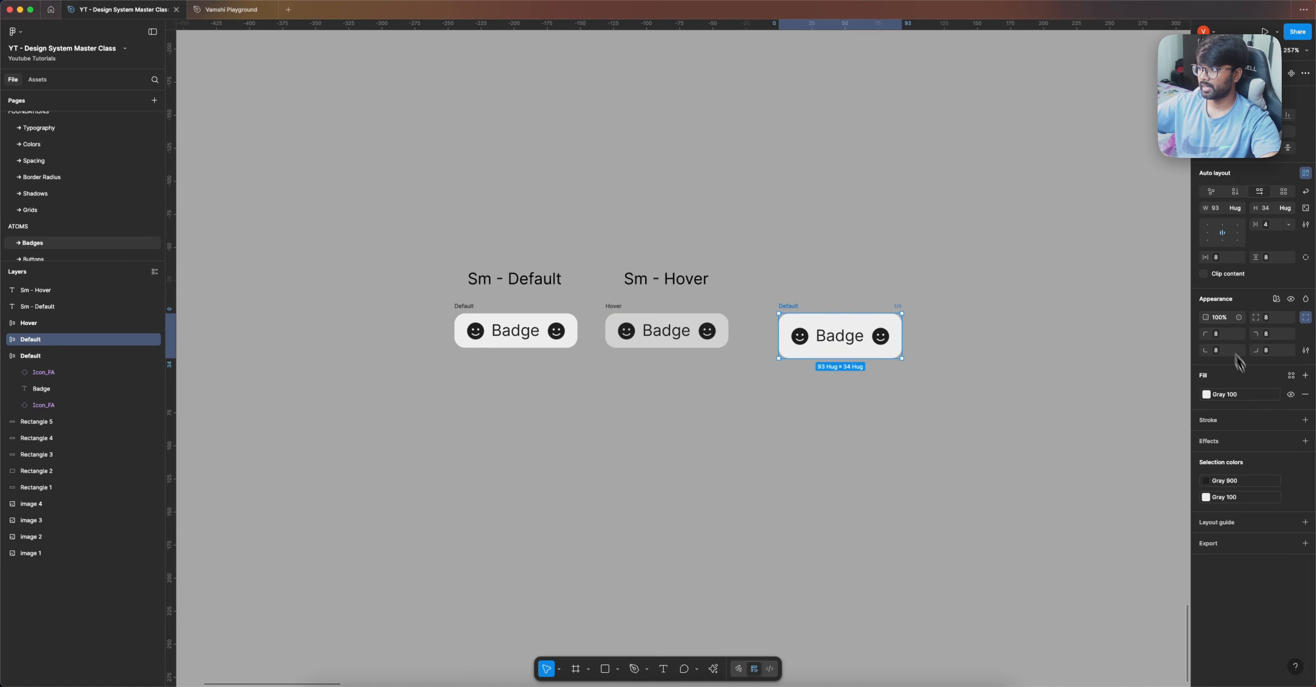
{"action": "left_click", "coordinate": [1216, 258]}
{"action": "left_click", "coordinate": [1211, 411]}
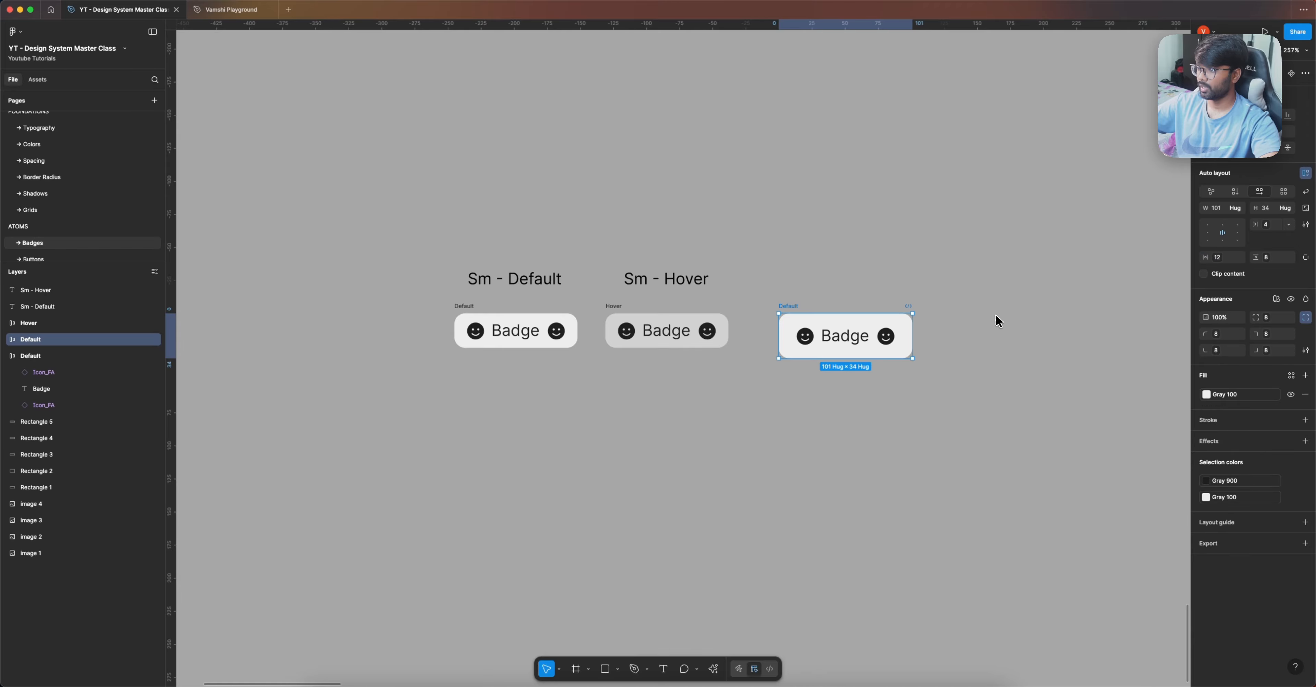
Step: Duplicate the "Sm - Hover" label above the larger badge, change its text to "Default - Default" and center it there
{"action": "double_click", "coordinate": [687, 281]}
{"action": "key", "text": "Escape"}
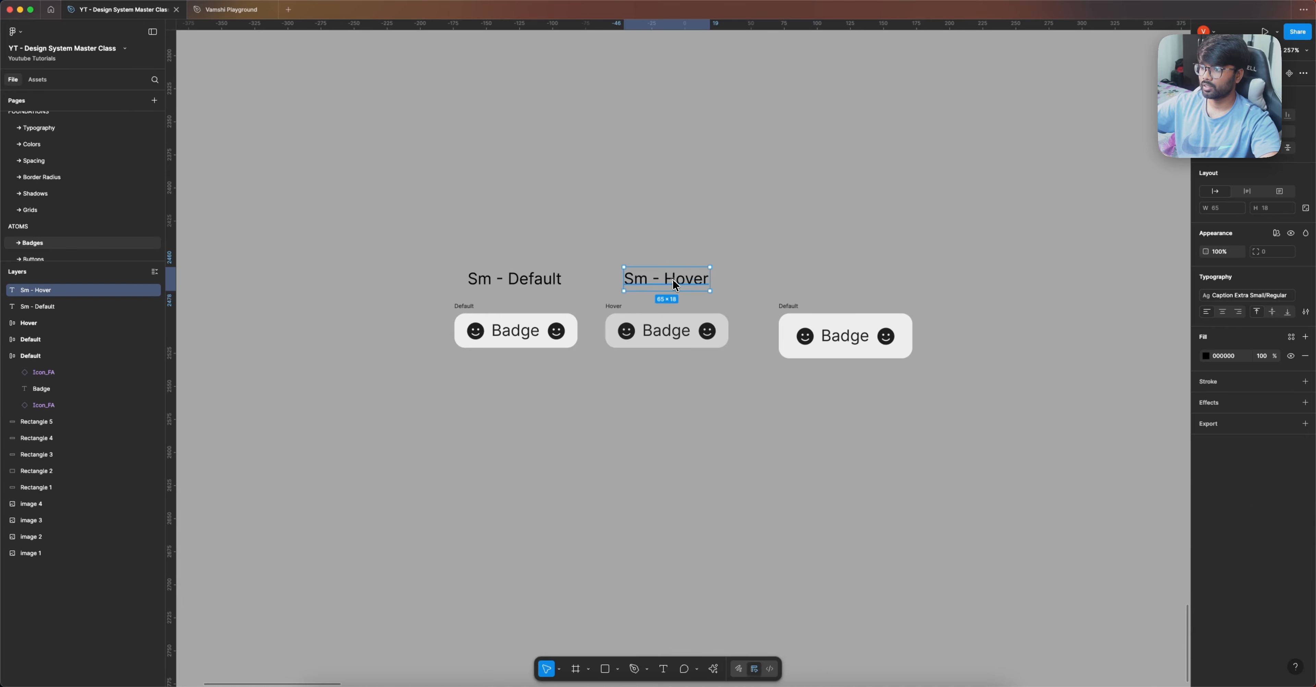
{"action": "left_click_drag", "start_coordinate": [676, 281], "coordinate": [805, 280]}
{"action": "double_click", "coordinate": [822, 280]}
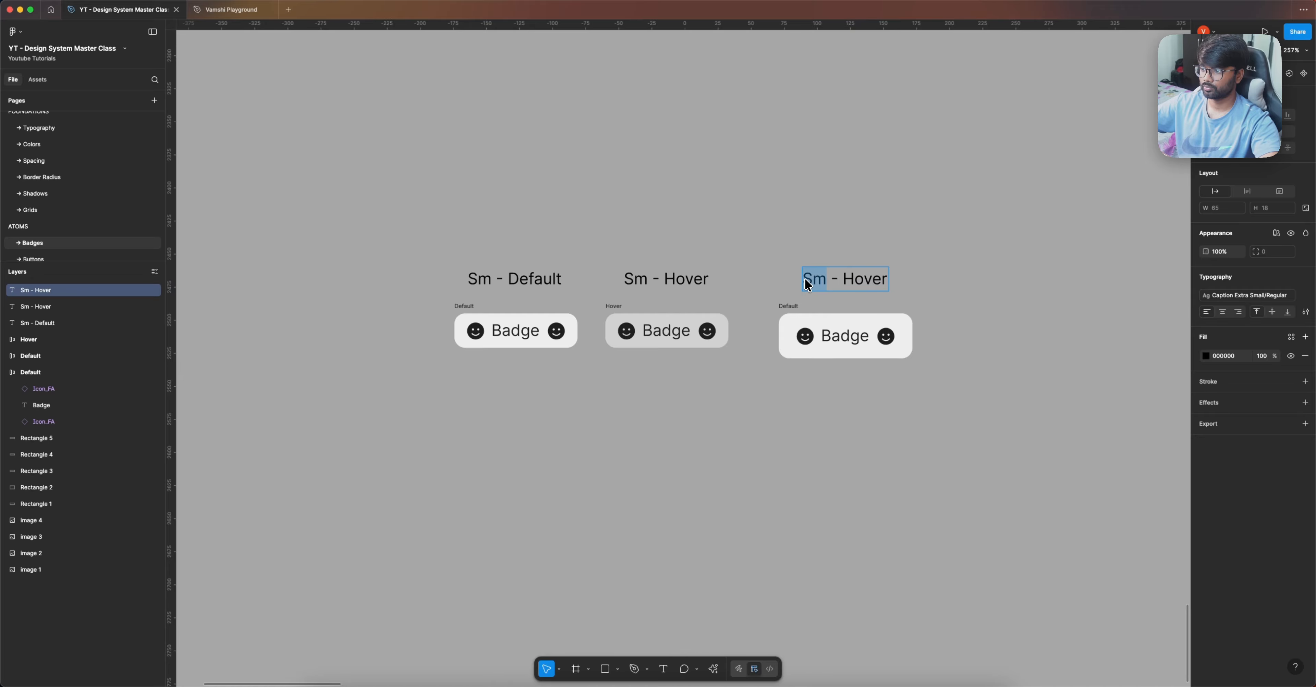
{"action": "type", "text": "Default - "}
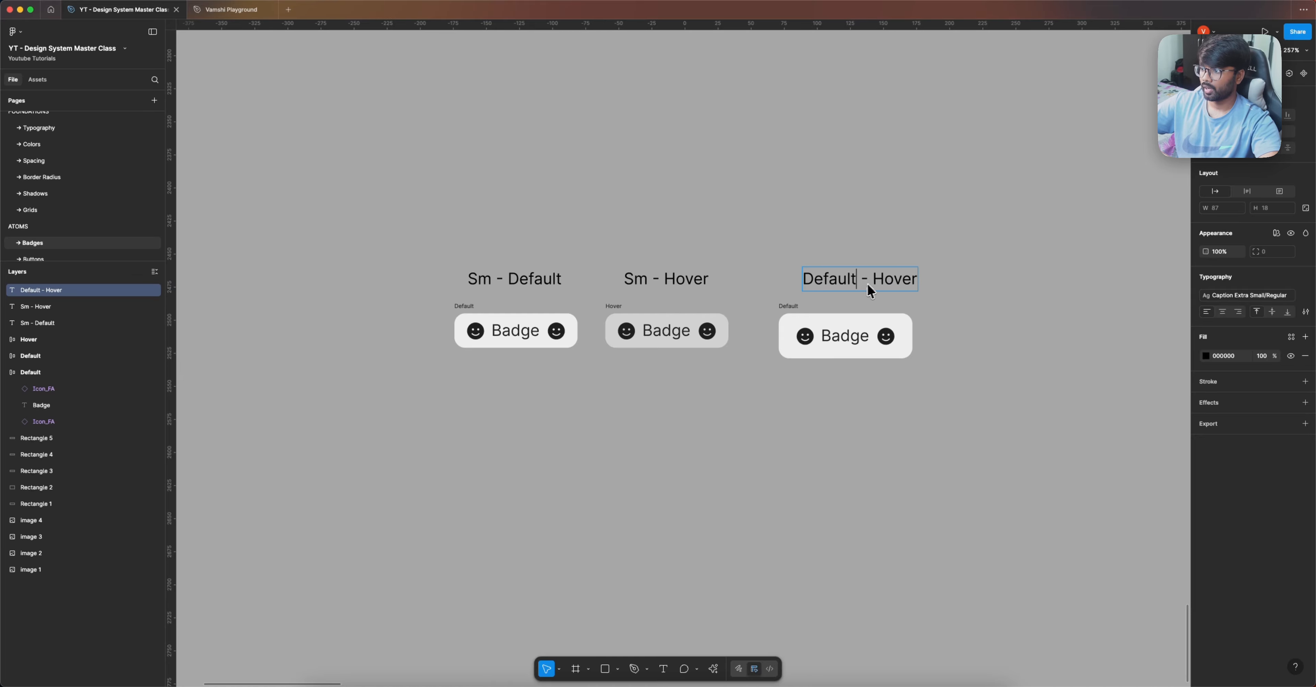
{"action": "type", "text": "Default"}
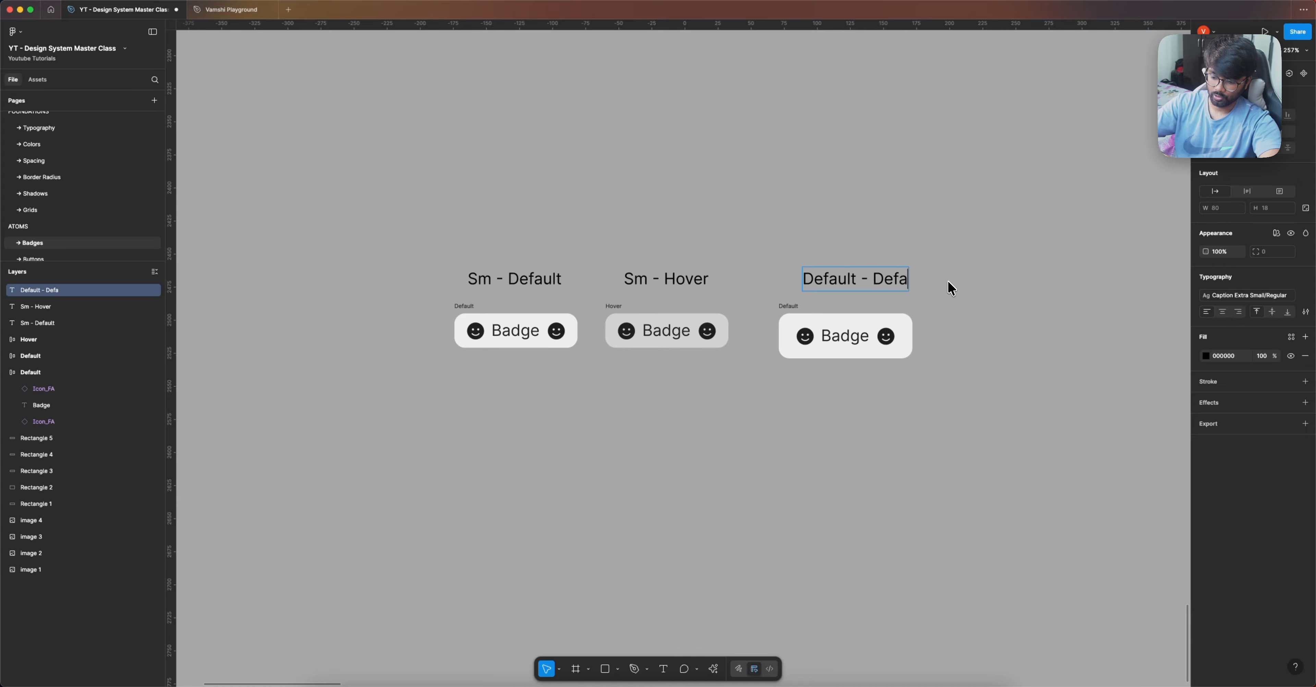
{"action": "key", "text": "Escape"}
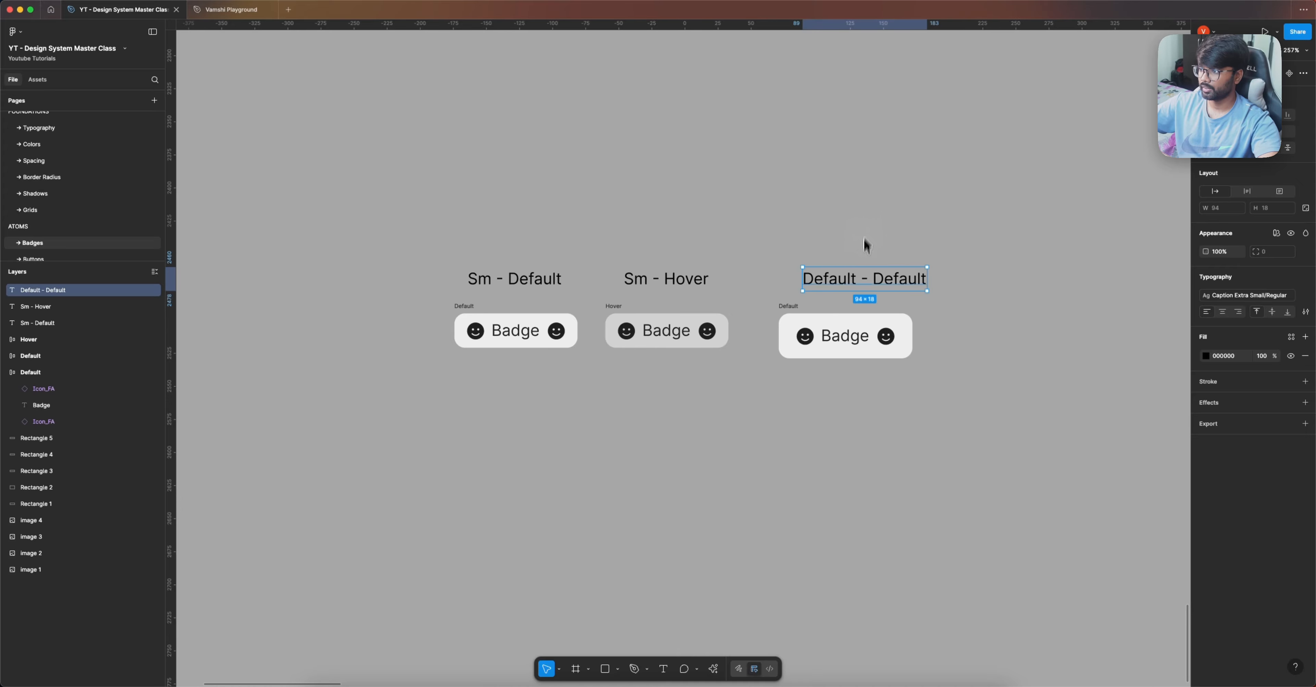
{"action": "left_click_drag", "start_coordinate": [858, 273], "coordinate": [842, 278]}
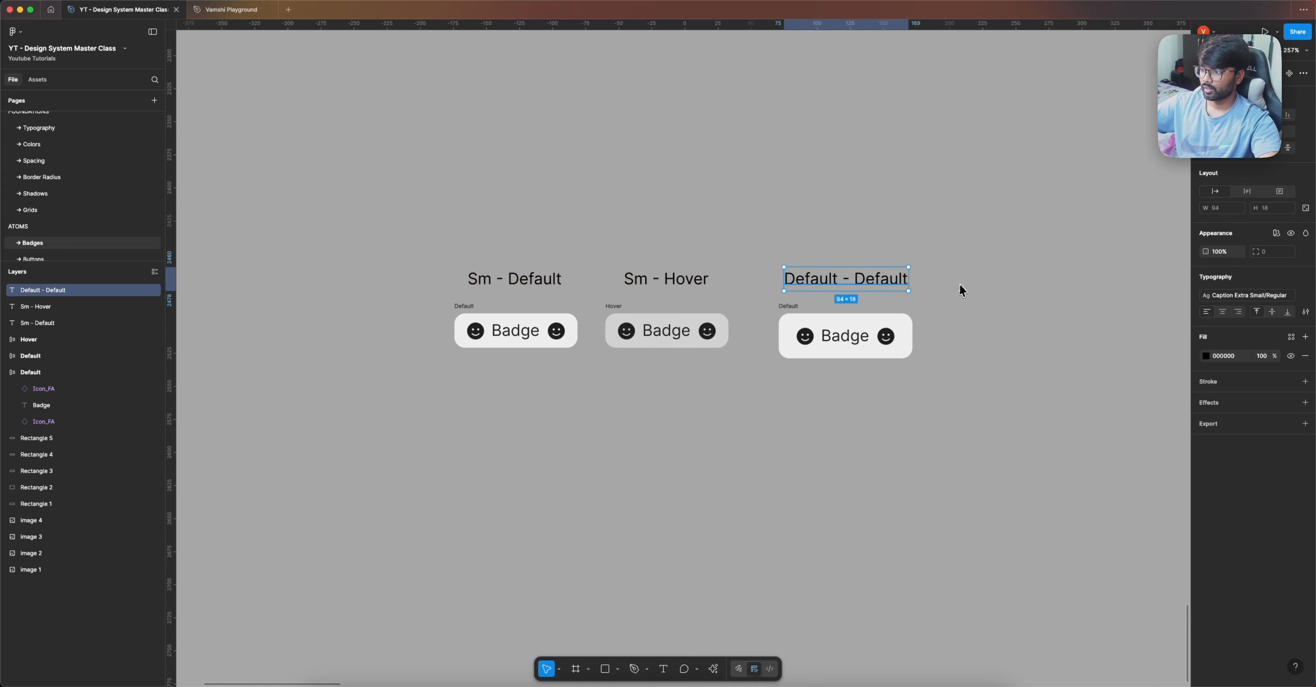
Step: Duplicate the larger badge to its right and set the copy's fill to Gray 200
{"action": "left_click", "coordinate": [822, 318]}
{"action": "left_click_drag", "start_coordinate": [791, 312], "coordinate": [955, 306]}
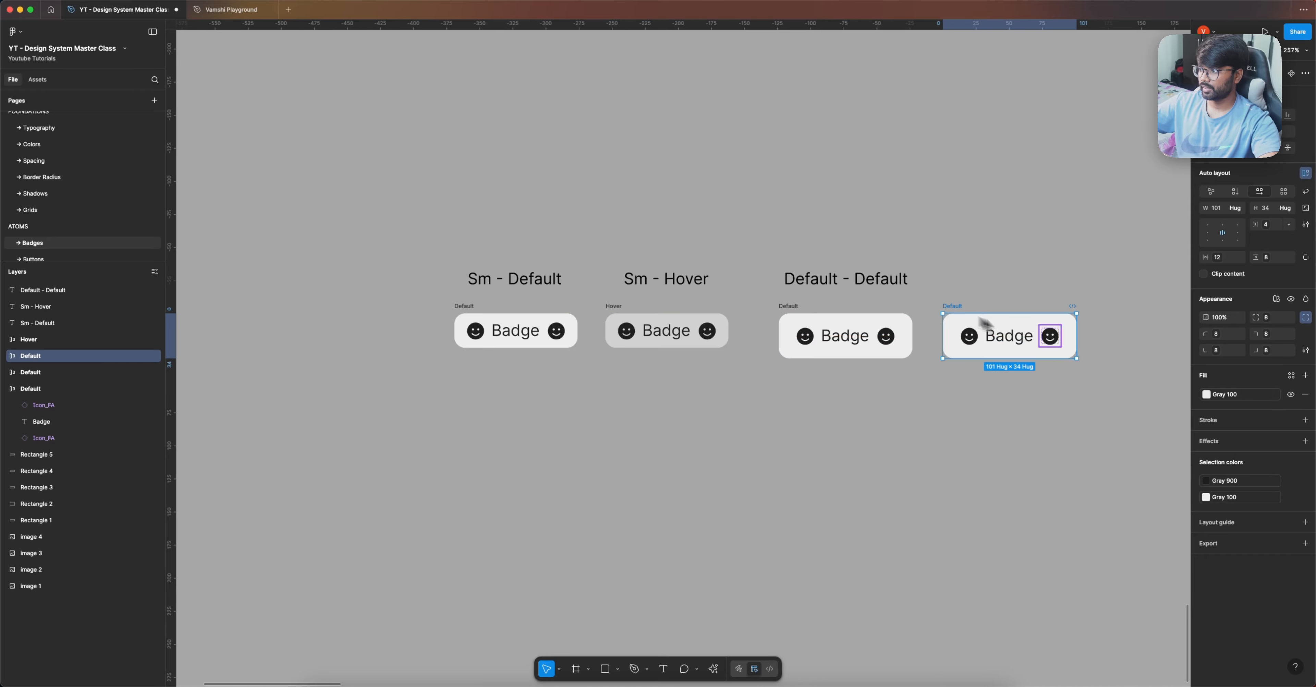
{"action": "left_click", "coordinate": [1231, 400]}
{"action": "left_click", "coordinate": [1127, 533]}
{"action": "left_click", "coordinate": [970, 450]}
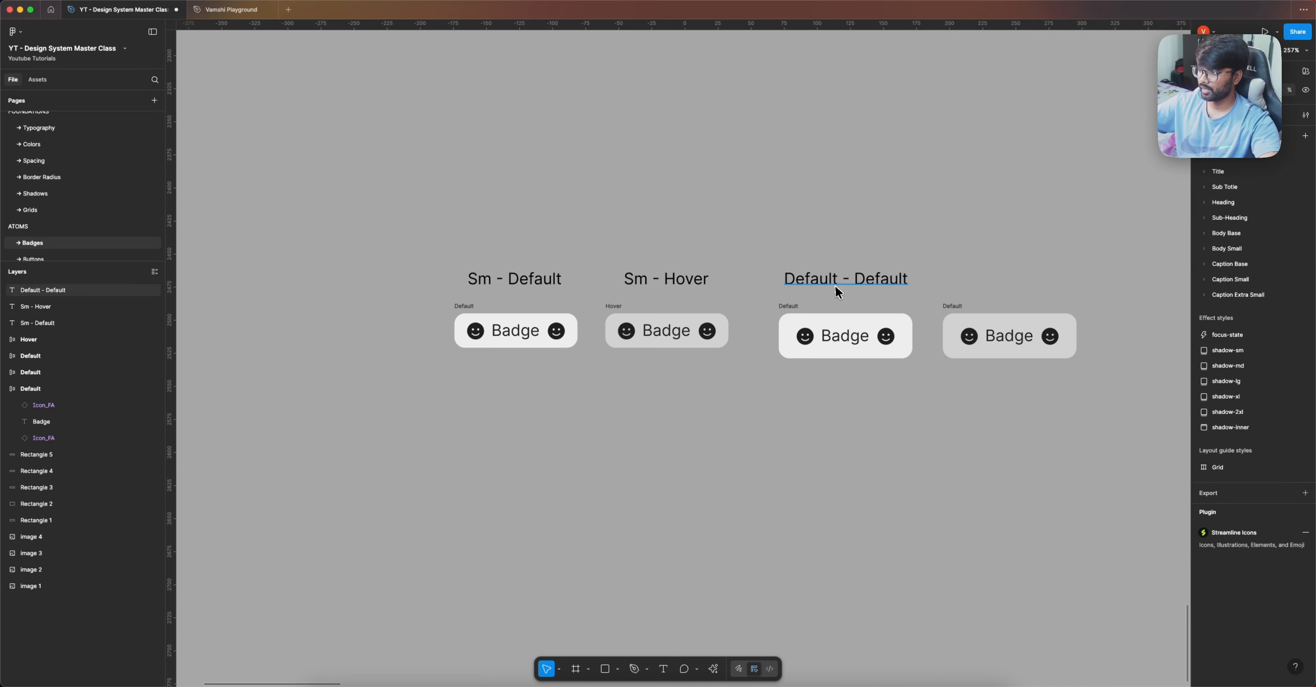
Step: Duplicate the "Default - Default" label above the larger Gray 200 badge, change its text to "Default - Hover" and center it there
{"action": "left_click_drag", "start_coordinate": [838, 292], "coordinate": [1075, 286]}
{"action": "double_click", "coordinate": [1030, 279]}
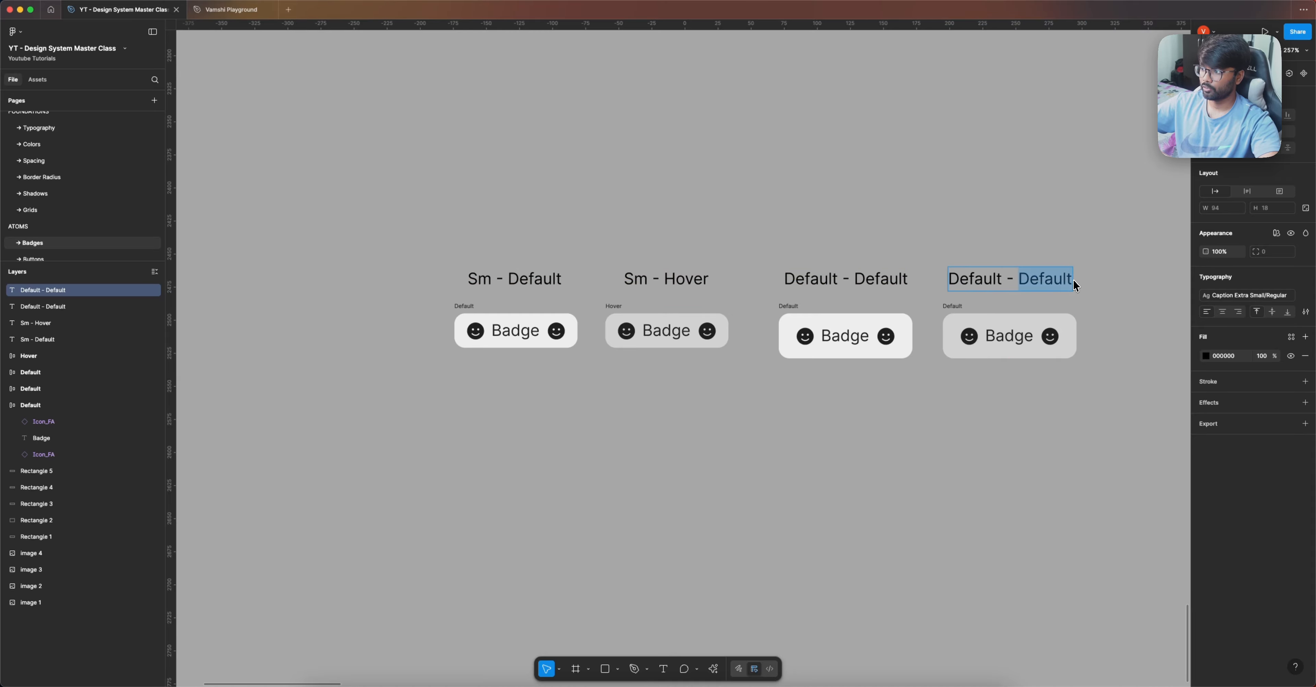
{"action": "type", "text": "Hover"}
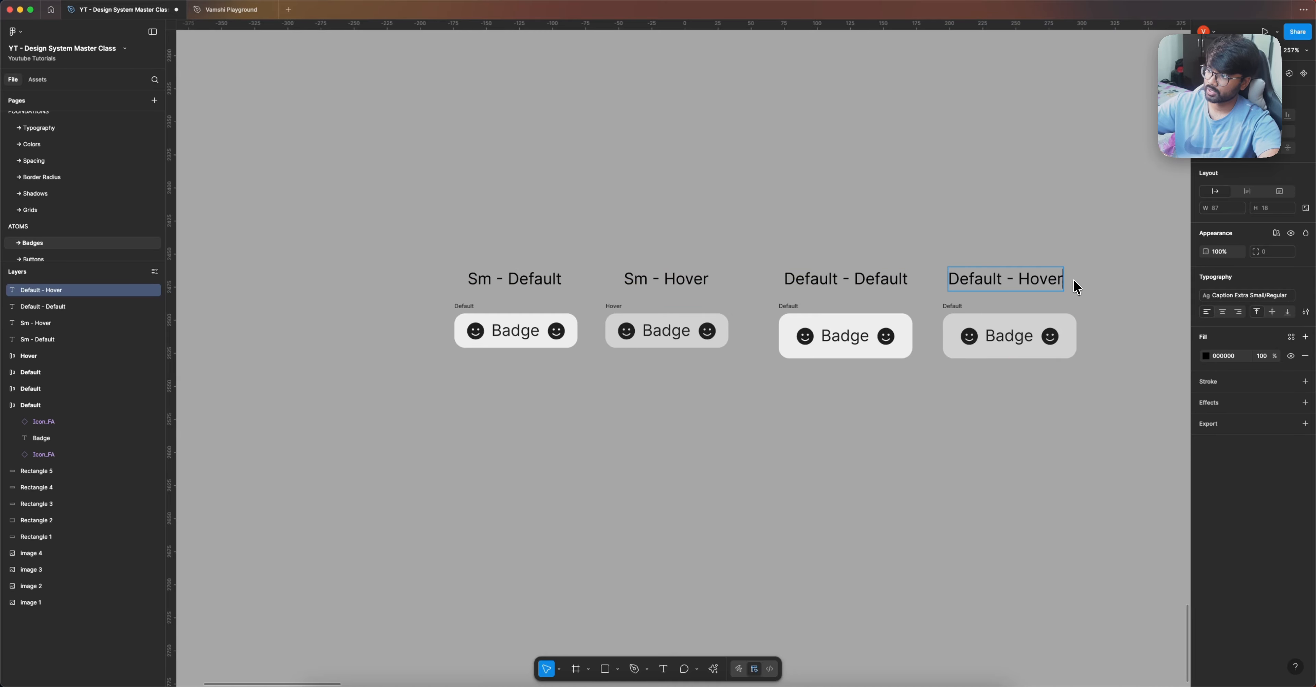
{"action": "key", "text": "Escape"}
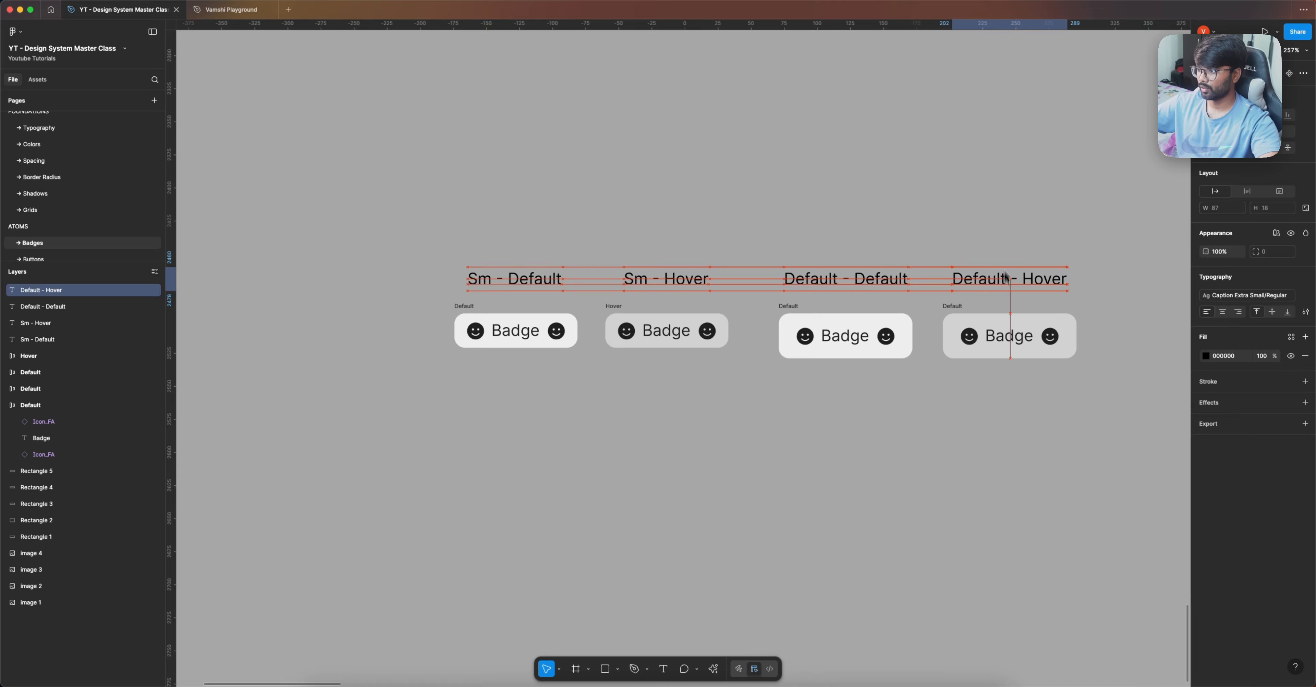
{"action": "left_click", "coordinate": [846, 458]}
Step: Duplicate all four gray badges as a second row directly below the originals
{"action": "scroll", "coordinate": [846, 458], "scroll_direction": "down", "scroll_amount": 5}
{"action": "scroll", "coordinate": [819, 311], "scroll_direction": "down", "scroll_amount": 3}
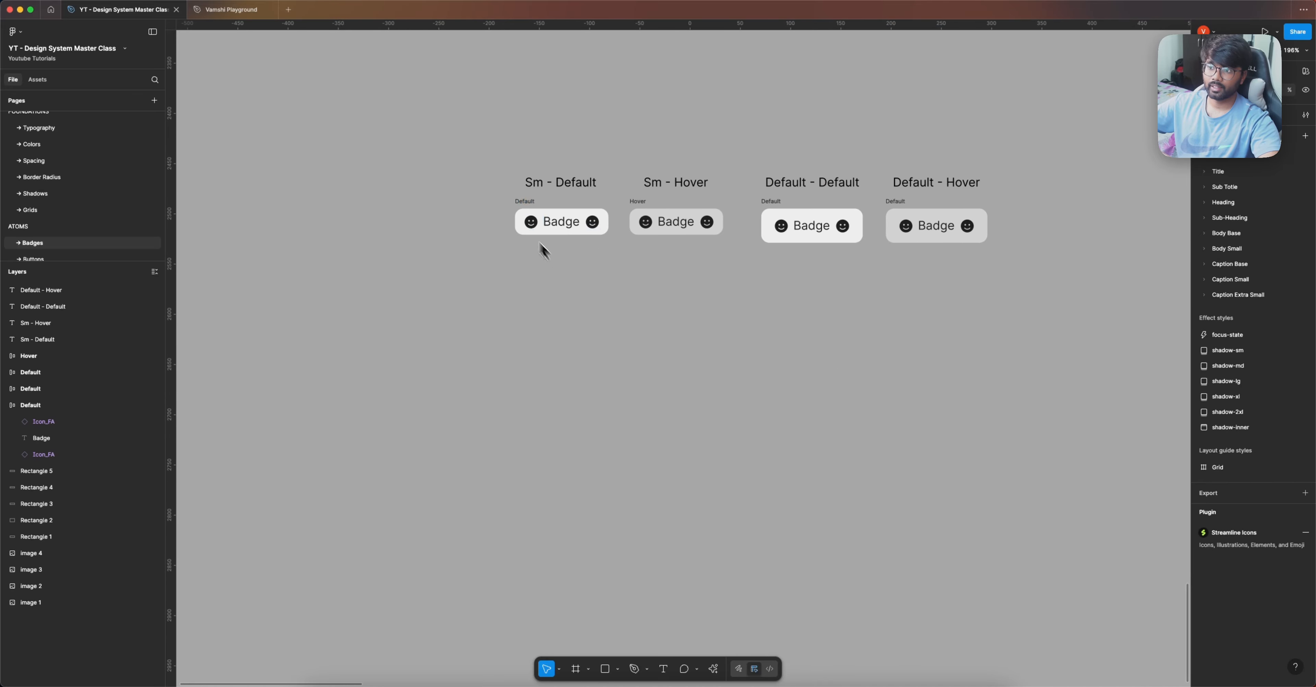
{"action": "left_click_drag", "start_coordinate": [506, 202], "coordinate": [999, 258]}
{"action": "left_click_drag", "start_coordinate": [855, 226], "coordinate": [845, 282]}
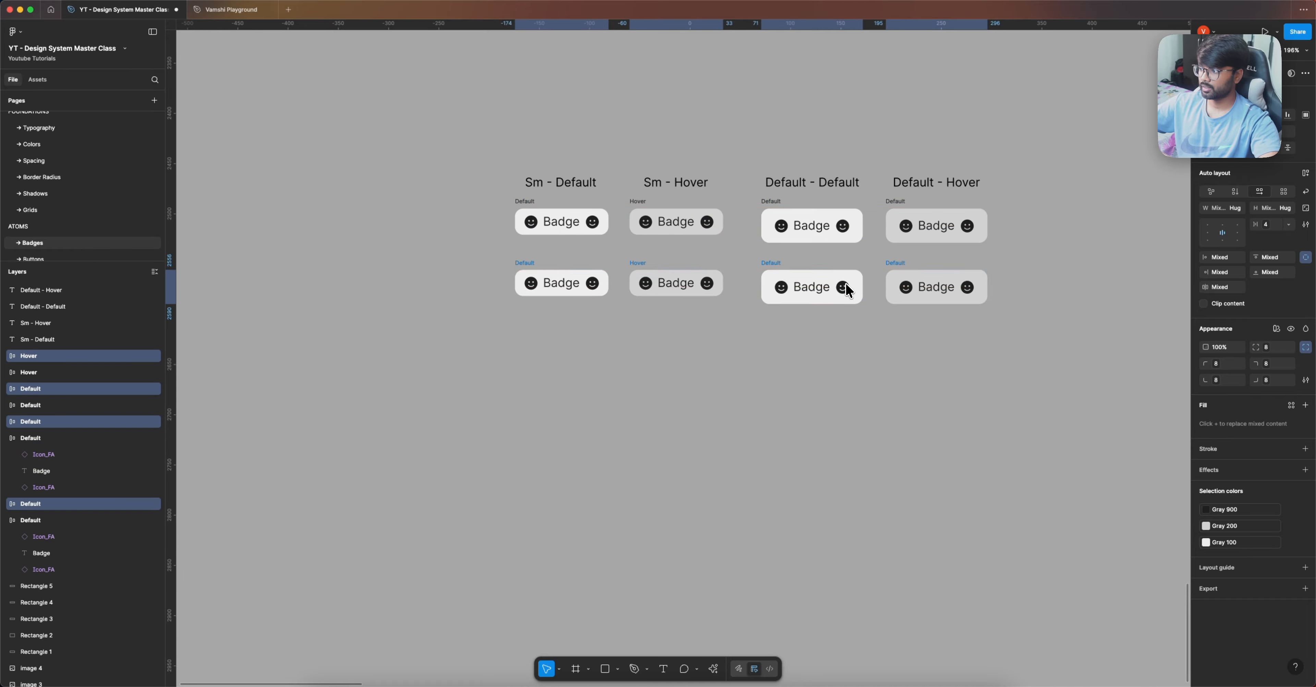
Step: Recolor the second badge row with Green 900 text and icons, Green 200 hover fills and Green 100 default fills
{"action": "left_click", "coordinate": [1236, 509]}
{"action": "scroll", "coordinate": [1137, 577], "scroll_direction": "down", "scroll_amount": 10}
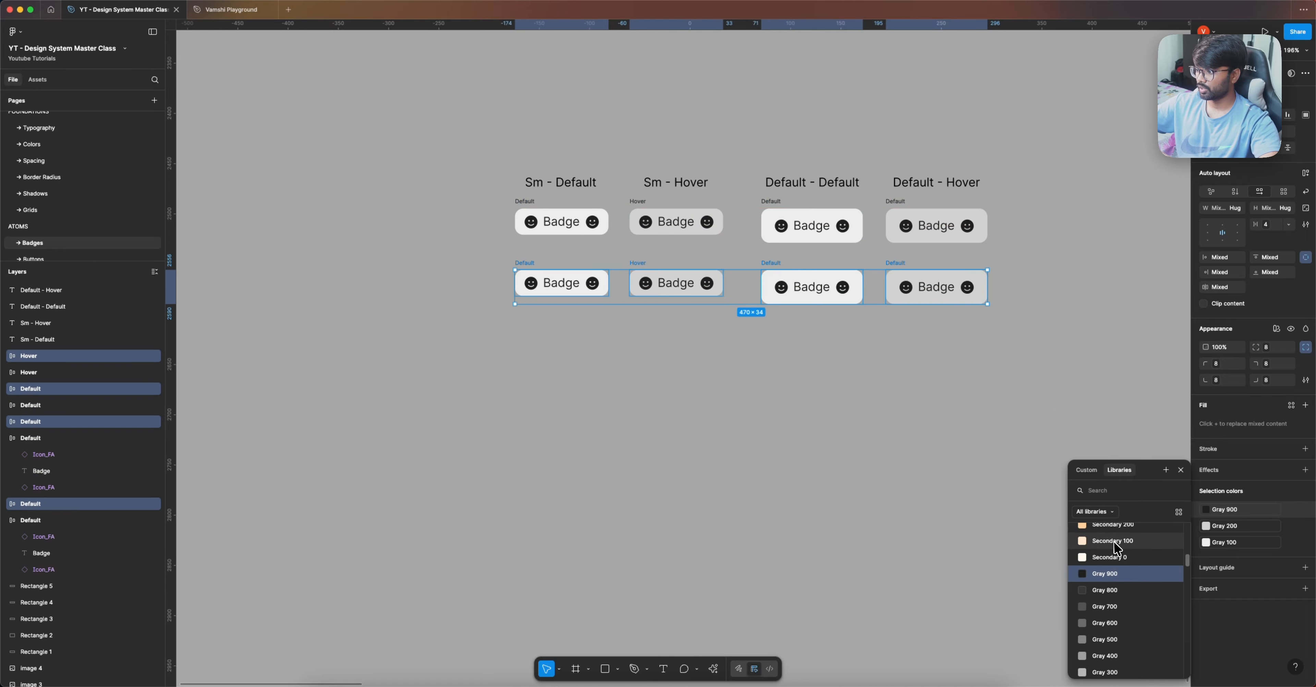
{"action": "scroll", "coordinate": [1139, 577], "scroll_direction": "up", "scroll_amount": 1}
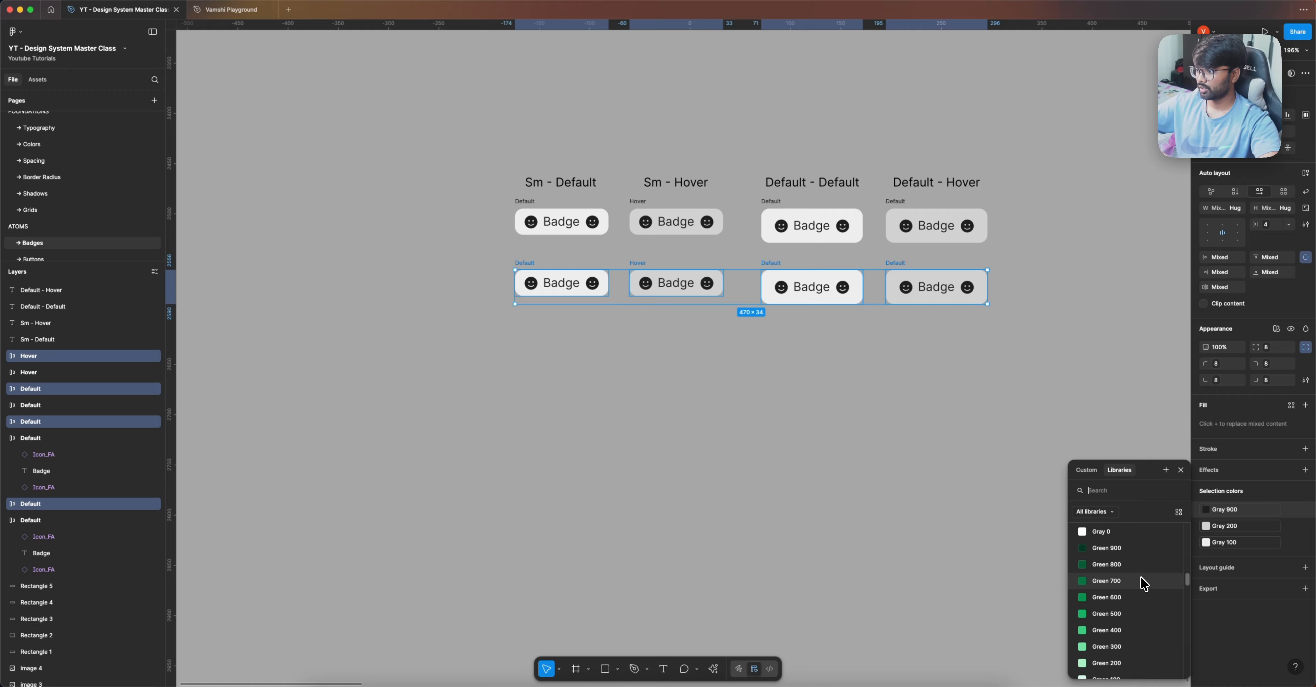
{"action": "left_click", "coordinate": [1140, 549]}
{"action": "left_click", "coordinate": [1229, 527]}
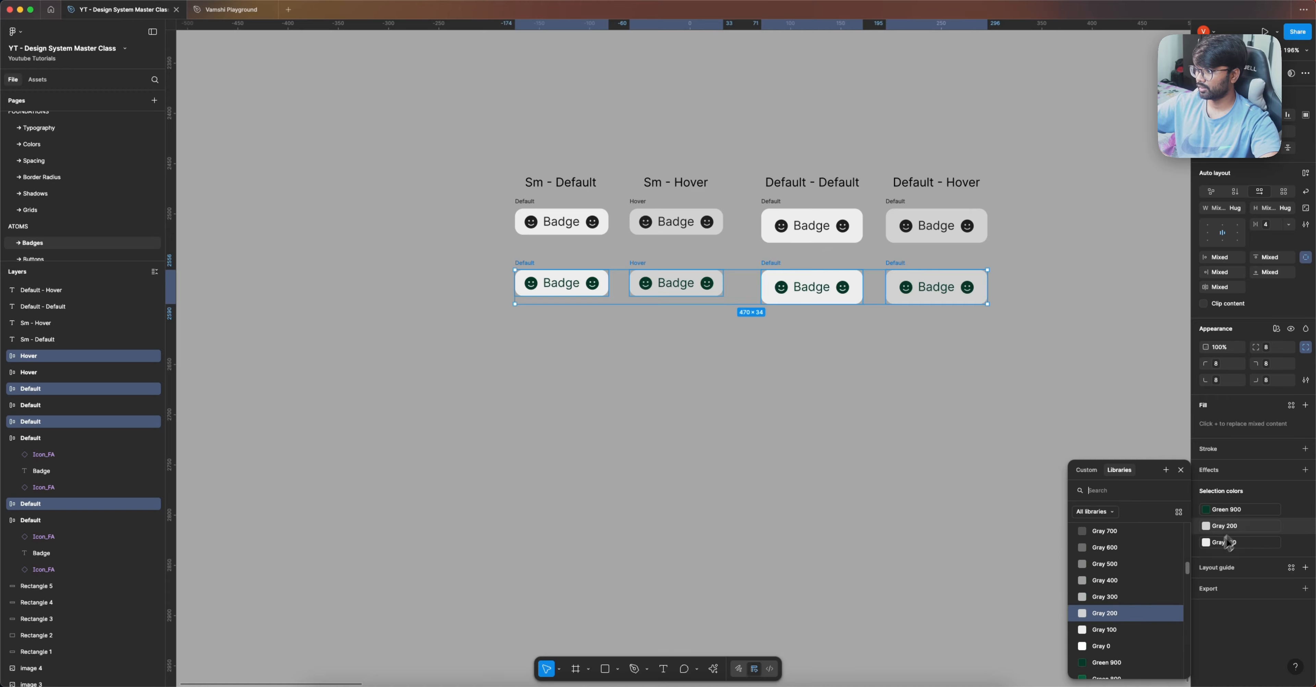
{"action": "scroll", "coordinate": [1133, 605], "scroll_direction": "down", "scroll_amount": 1}
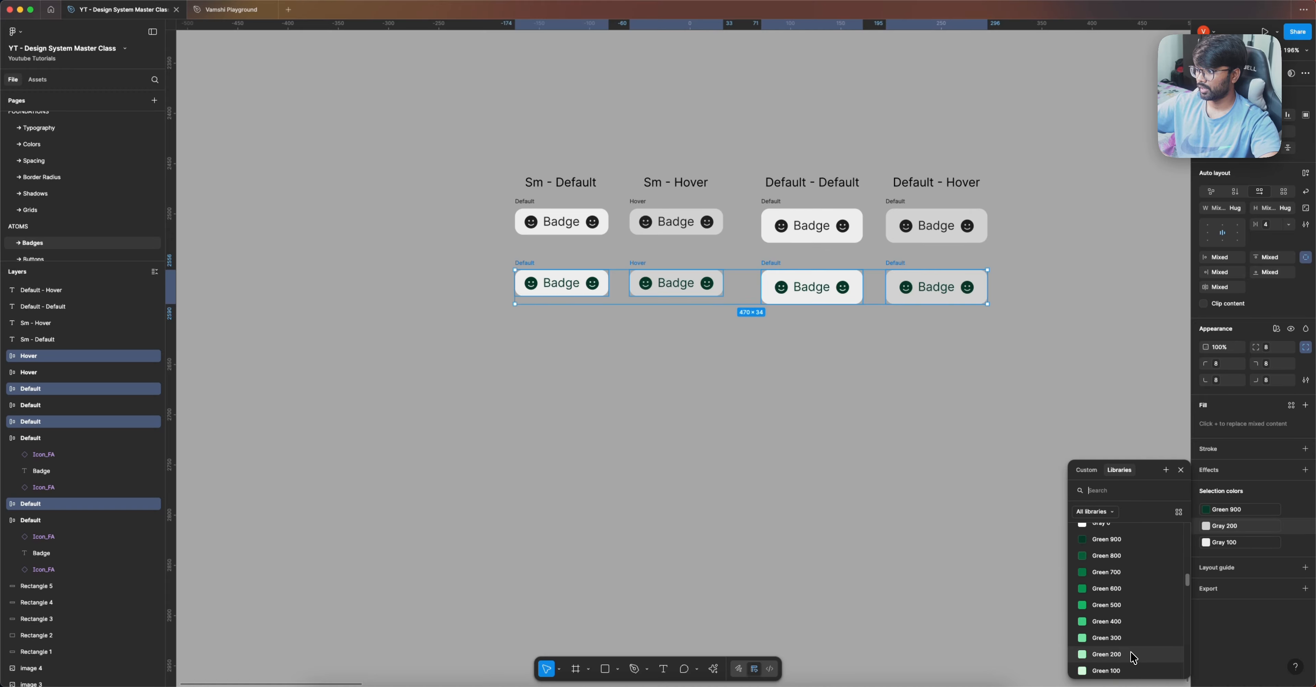
{"action": "left_click", "coordinate": [1131, 654]}
{"action": "left_click", "coordinate": [1239, 545]}
{"action": "left_click", "coordinate": [1124, 608]}
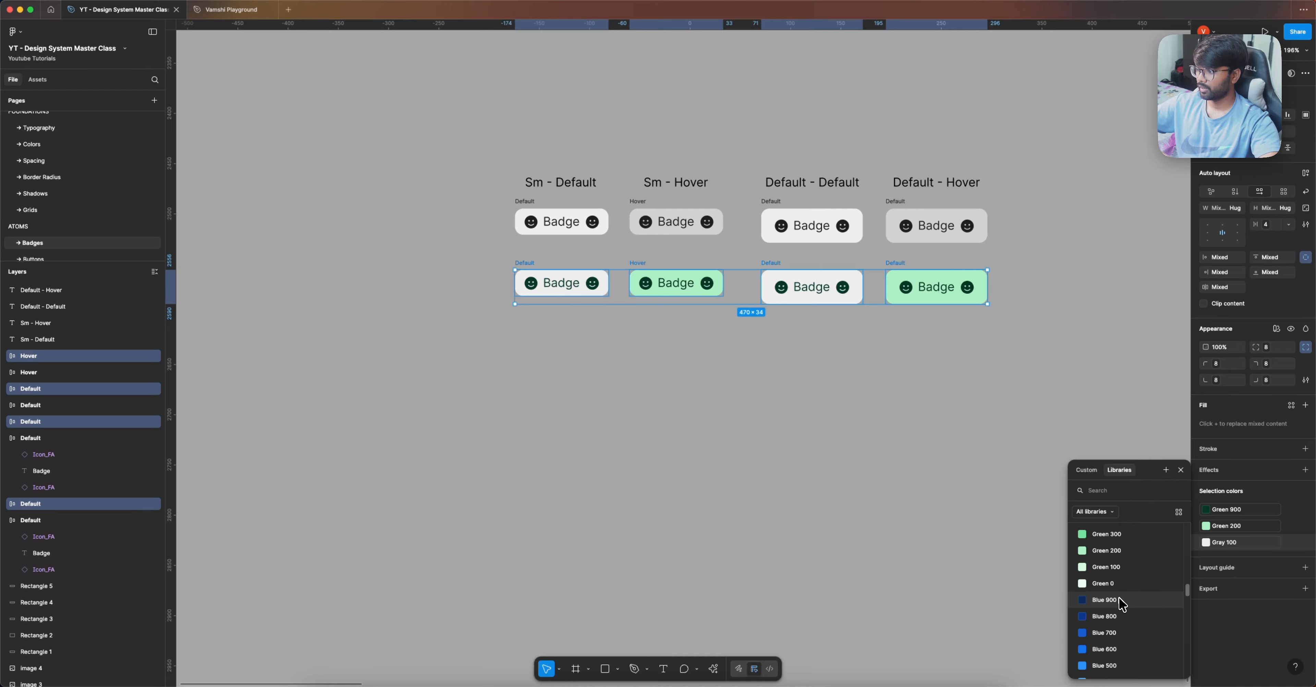
{"action": "scroll", "coordinate": [1124, 588], "scroll_direction": "down", "scroll_amount": 1}
{"action": "left_click", "coordinate": [649, 407]}
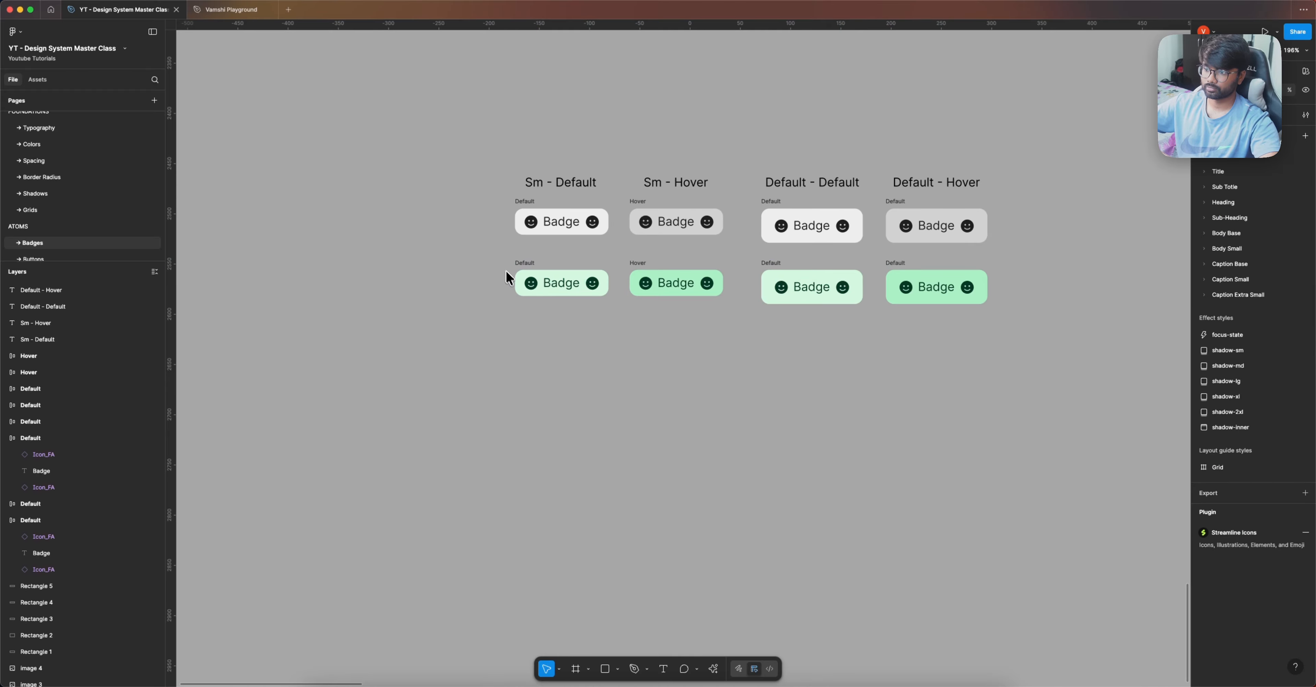
Step: Duplicate the green badge row below itself and set the copies' text and icons to Blue 900
{"action": "left_click_drag", "start_coordinate": [502, 254], "coordinate": [991, 350]}
{"action": "left_click_drag", "start_coordinate": [866, 301], "coordinate": [857, 364]}
{"action": "left_click", "coordinate": [1227, 510]}
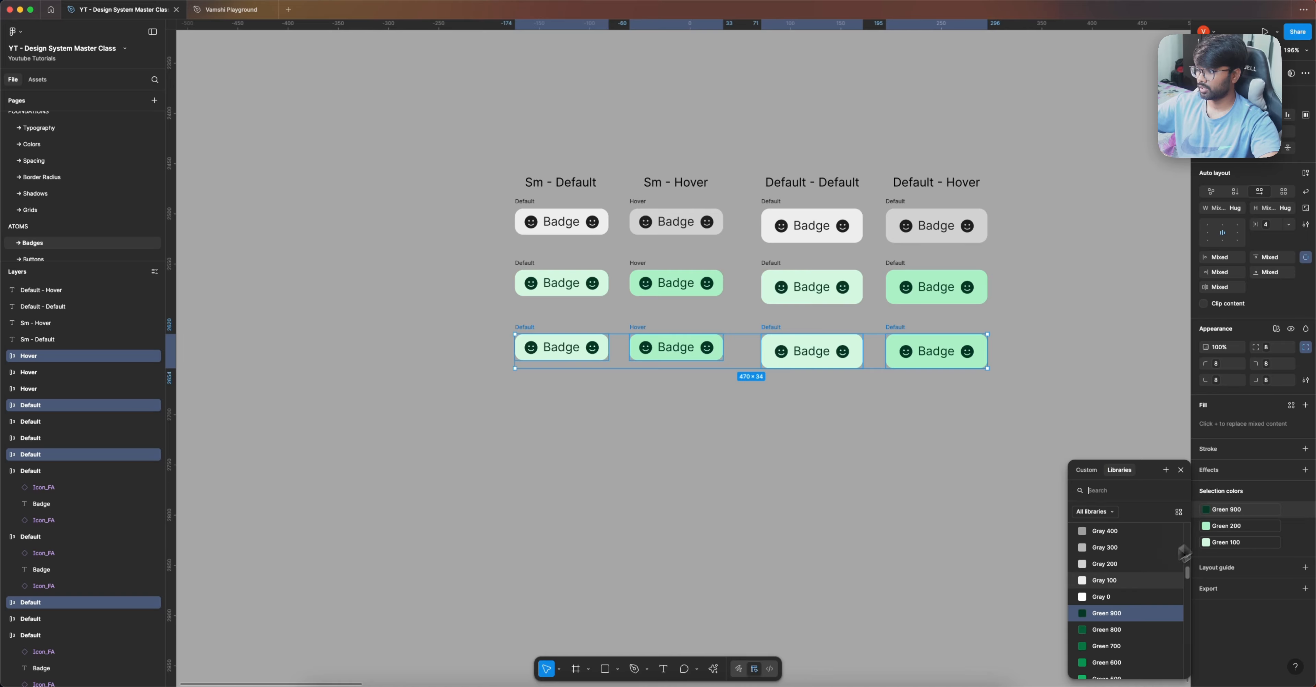
{"action": "scroll", "coordinate": [1125, 597], "scroll_direction": "down", "scroll_amount": 2}
{"action": "left_click", "coordinate": [1119, 633]}
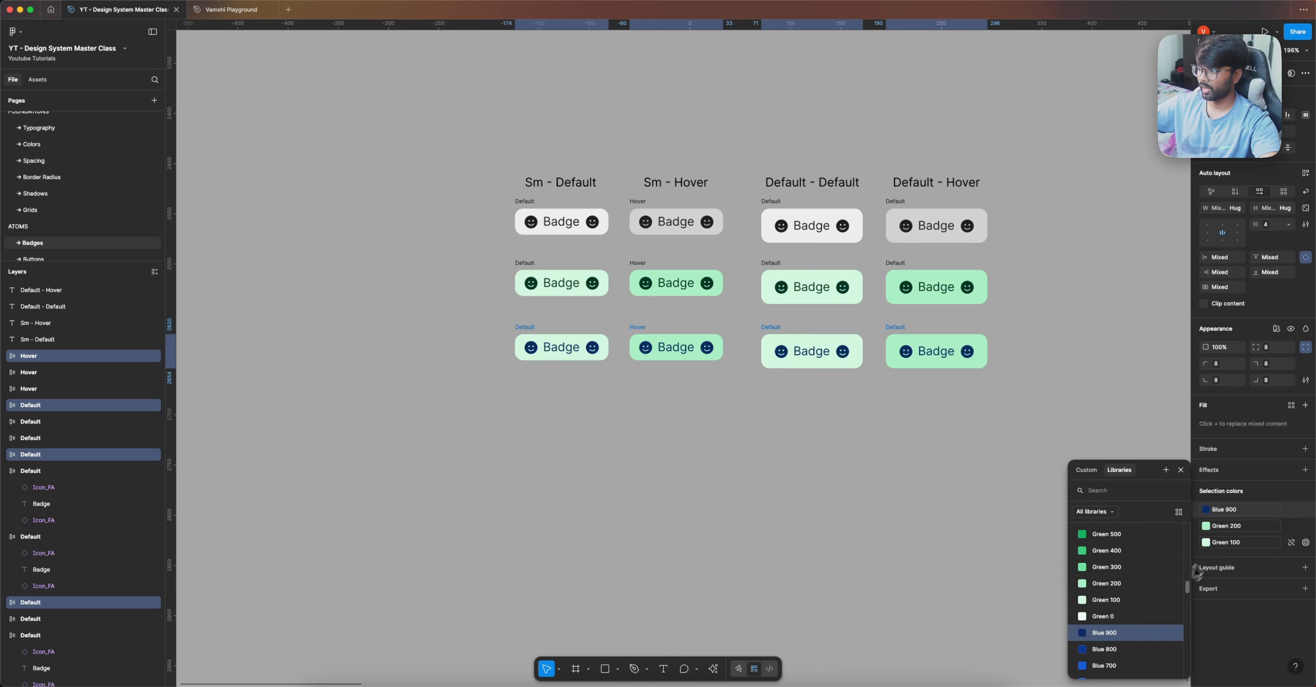
Step: Set the third row's hover badge fills to Blue 200 and its default badge fills to Blue 100
{"action": "scroll", "coordinate": [1132, 608], "scroll_direction": "up", "scroll_amount": 1}
{"action": "scroll", "coordinate": [1116, 600], "scroll_direction": "down", "scroll_amount": 3}
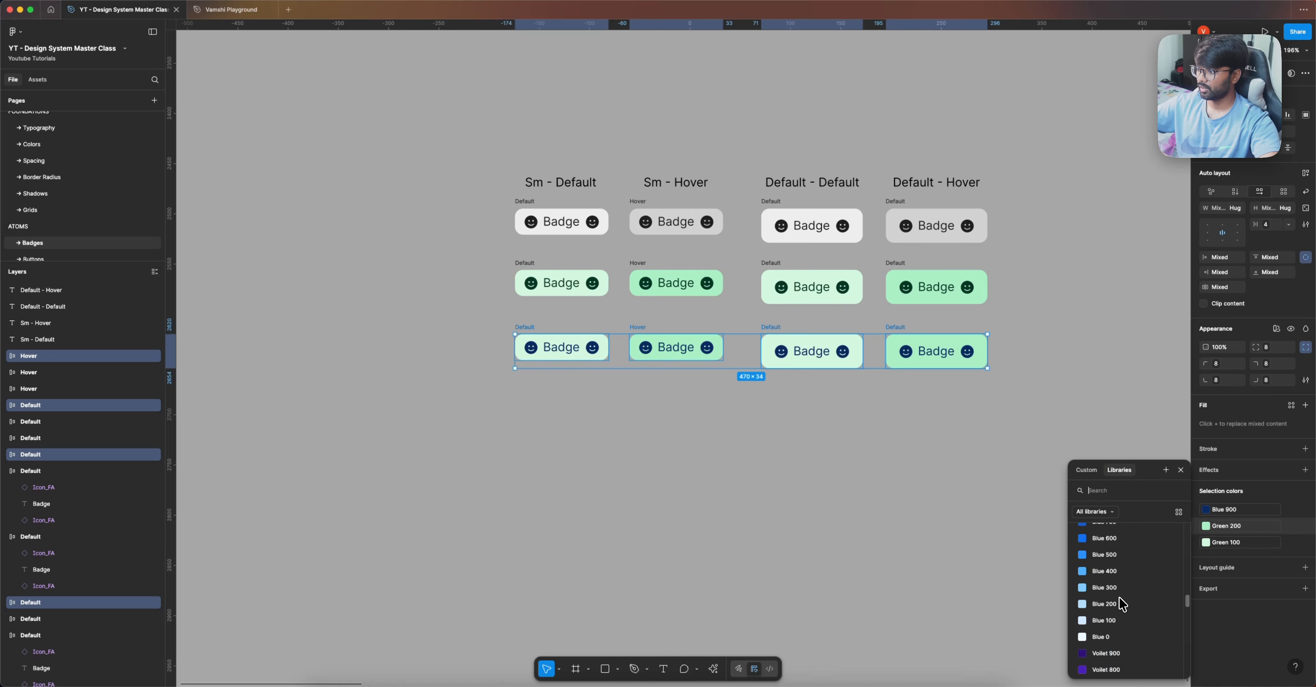
{"action": "left_click", "coordinate": [1114, 605]}
{"action": "left_click", "coordinate": [1229, 545]}
{"action": "scroll", "coordinate": [1123, 608], "scroll_direction": "down", "scroll_amount": 4}
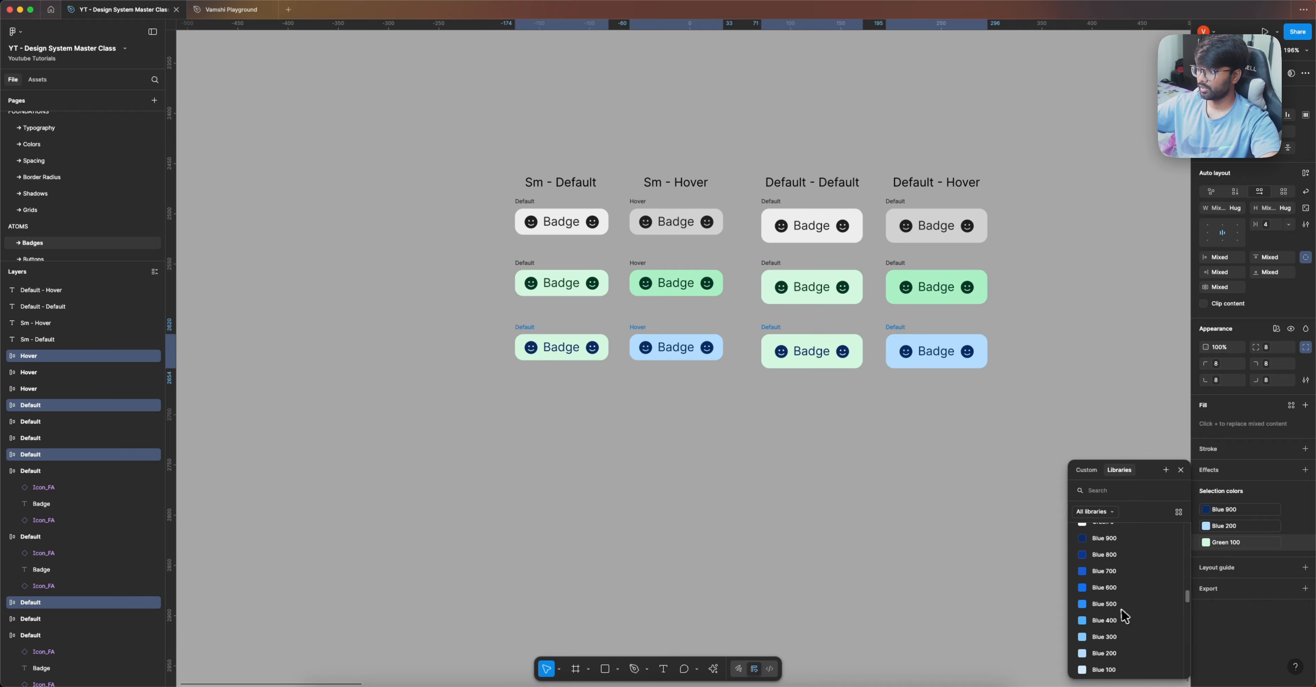
{"action": "left_click", "coordinate": [1116, 546]}
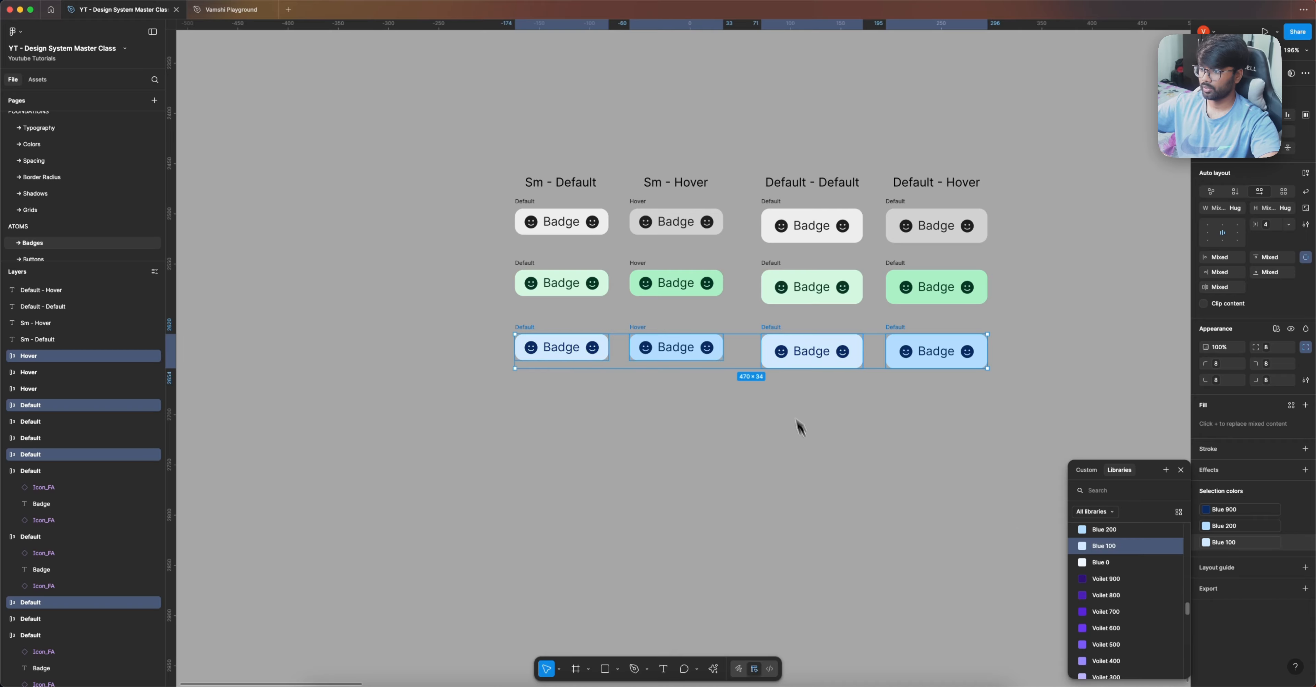
Step: Duplicate the blue badge row below itself and set the copies' text and icons to Voilet 900
{"action": "left_click_drag", "start_coordinate": [805, 353], "coordinate": [804, 417], "text": "alt"}
{"action": "left_click", "coordinate": [1207, 506]}
{"action": "scroll", "coordinate": [1132, 593], "scroll_direction": "down", "scroll_amount": 3}
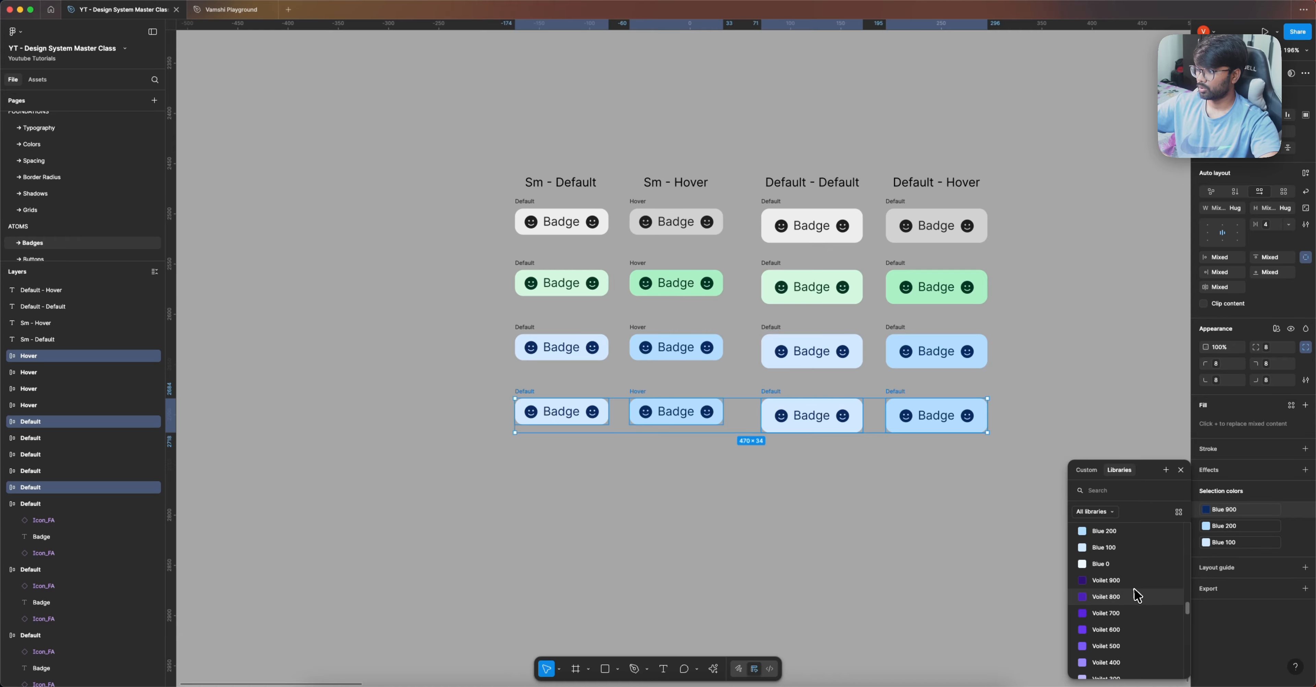
{"action": "left_click", "coordinate": [1132, 583]}
Step: Set the fourth row's hover badge fills to Voilet 200 and its default badge fills to Voilet 100
{"action": "left_click", "coordinate": [1225, 529]}
{"action": "scroll", "coordinate": [1124, 595], "scroll_direction": "down", "scroll_amount": 3}
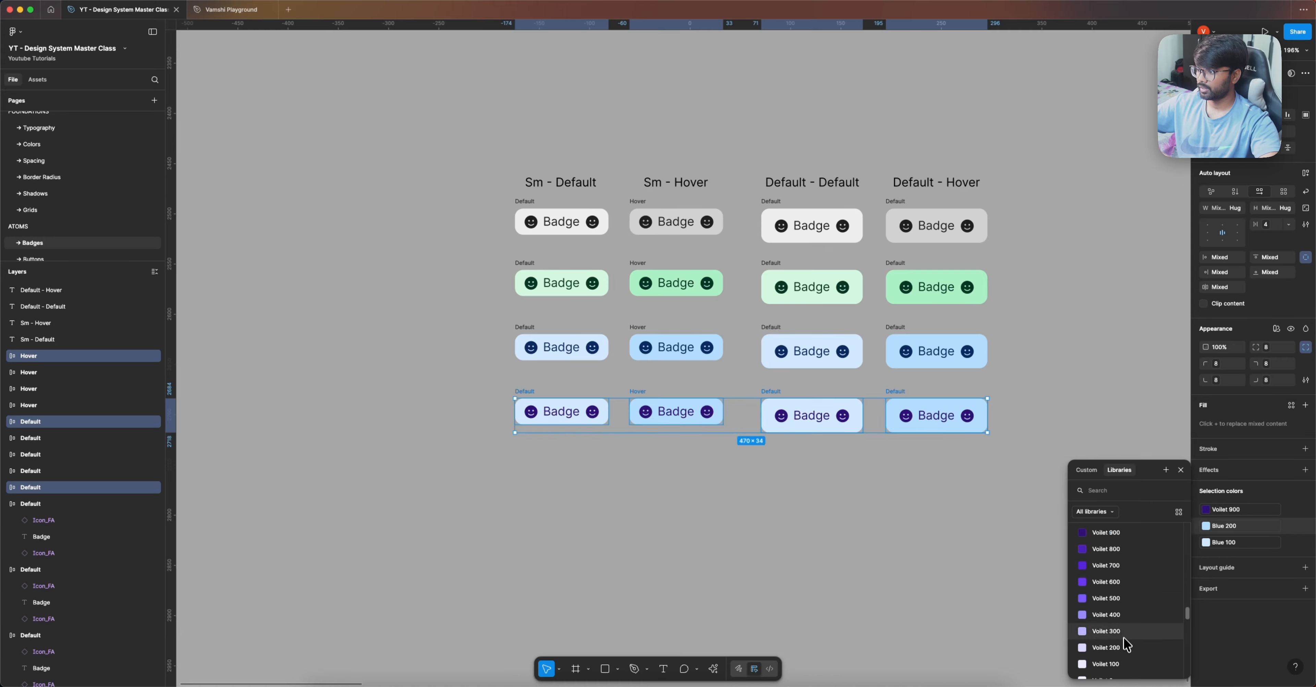
{"action": "left_click", "coordinate": [1111, 648]}
{"action": "left_click", "coordinate": [1206, 543]}
{"action": "scroll", "coordinate": [1125, 595], "scroll_direction": "down", "scroll_amount": 4}
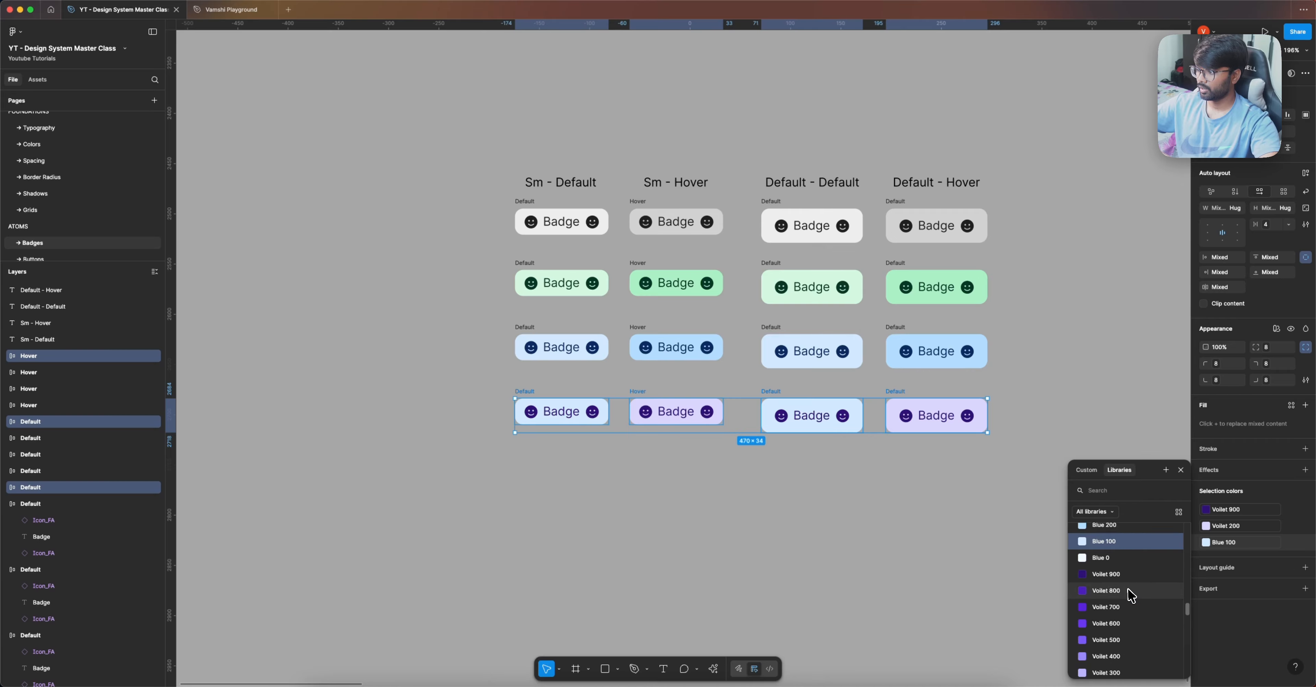
{"action": "left_click", "coordinate": [1101, 625]}
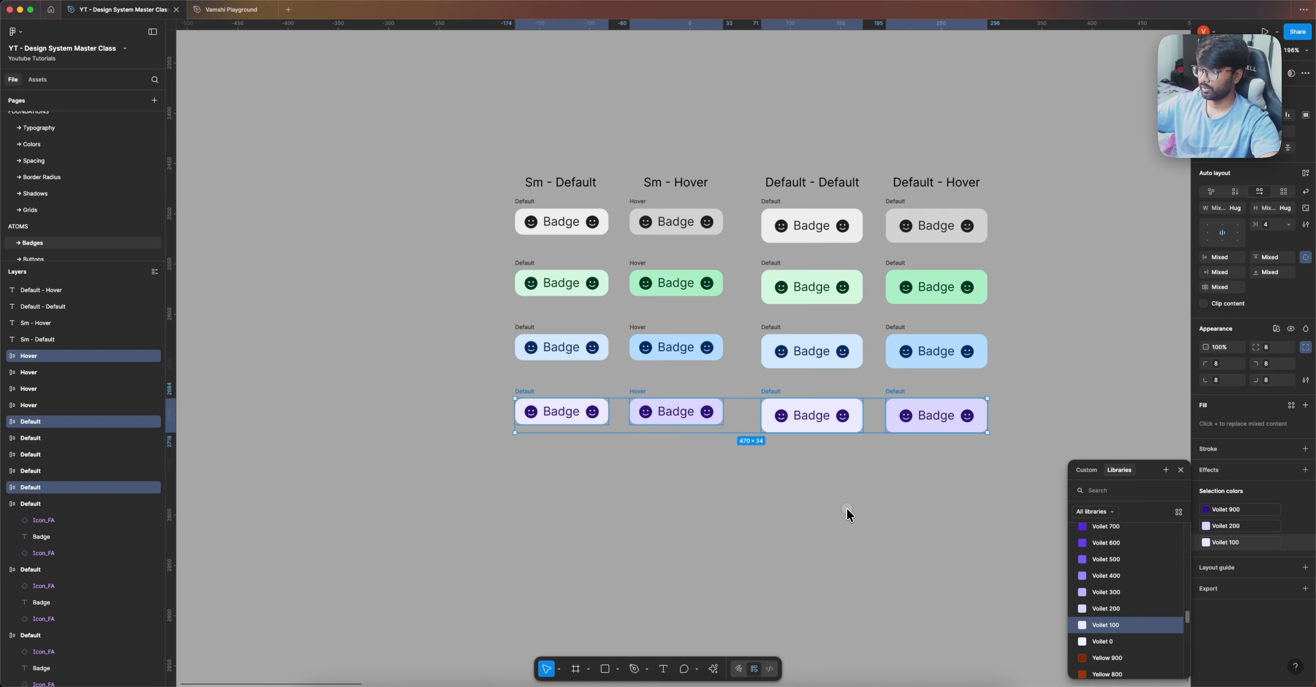
{"action": "left_click", "coordinate": [850, 513]}
Step: Duplicate the violet badge row below itself and set the copies' text and icons to Yellow 900
{"action": "scroll", "coordinate": [848, 434], "scroll_direction": "down", "scroll_amount": 3}
{"action": "left_click_drag", "start_coordinate": [490, 253], "coordinate": [949, 337]}
{"action": "left_click_drag", "start_coordinate": [861, 287], "coordinate": [846, 346]}
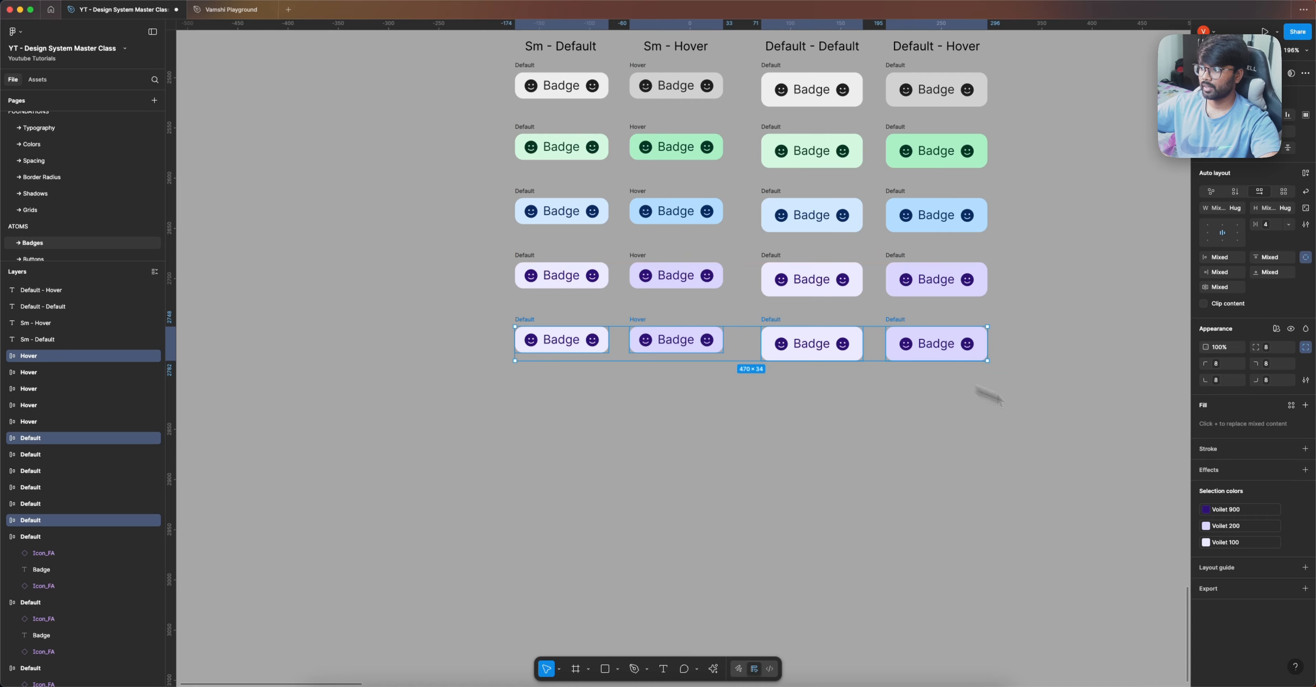
{"action": "left_click", "coordinate": [1205, 510]}
{"action": "scroll", "coordinate": [1100, 607], "scroll_direction": "down", "scroll_amount": 2}
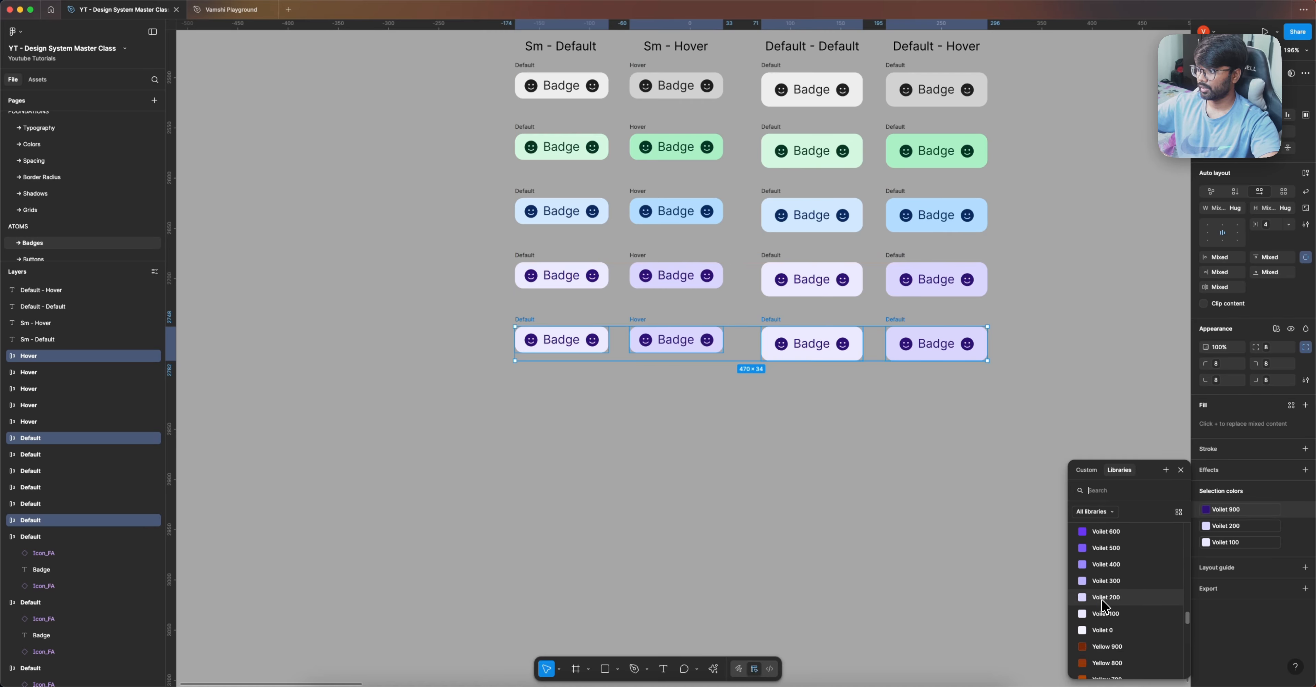
{"action": "left_click", "coordinate": [1109, 633]}
Step: Set the fifth row's hover badge fills to Yellow 200 and its default badge fills to Yellow 100
{"action": "left_click", "coordinate": [1226, 531]}
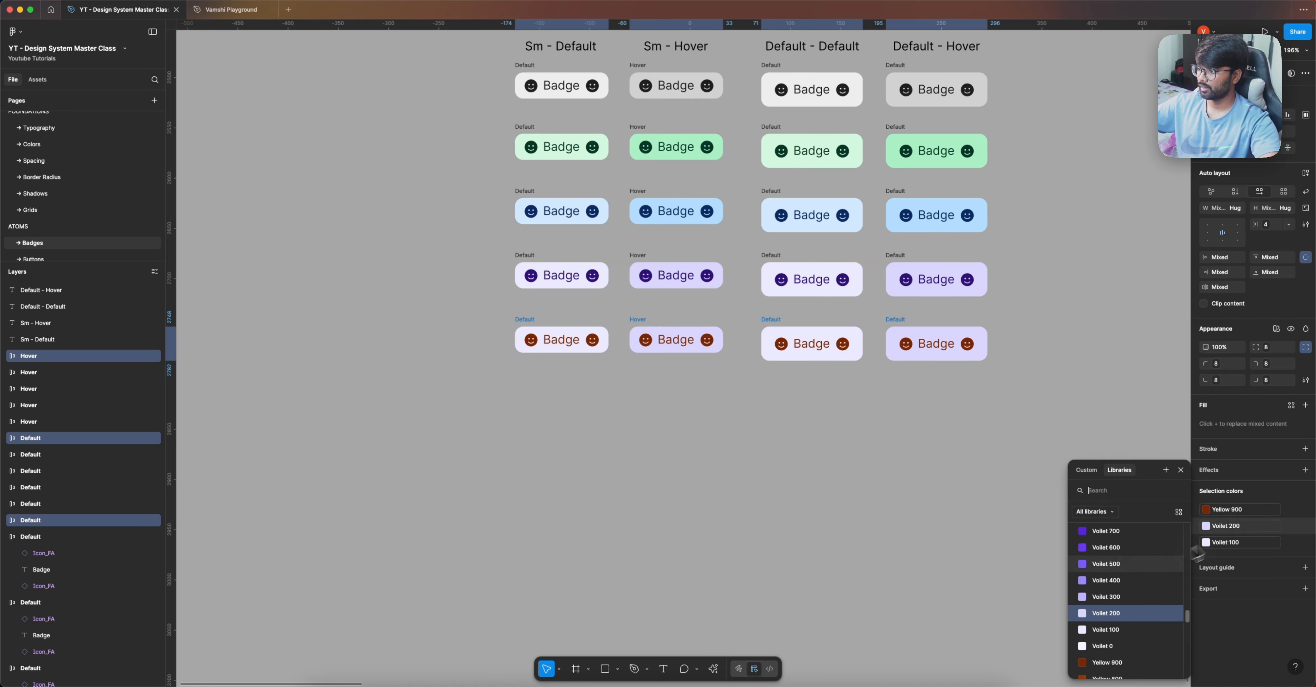
{"action": "scroll", "coordinate": [1133, 580], "scroll_direction": "down", "scroll_amount": 5}
{"action": "left_click", "coordinate": [1107, 580]}
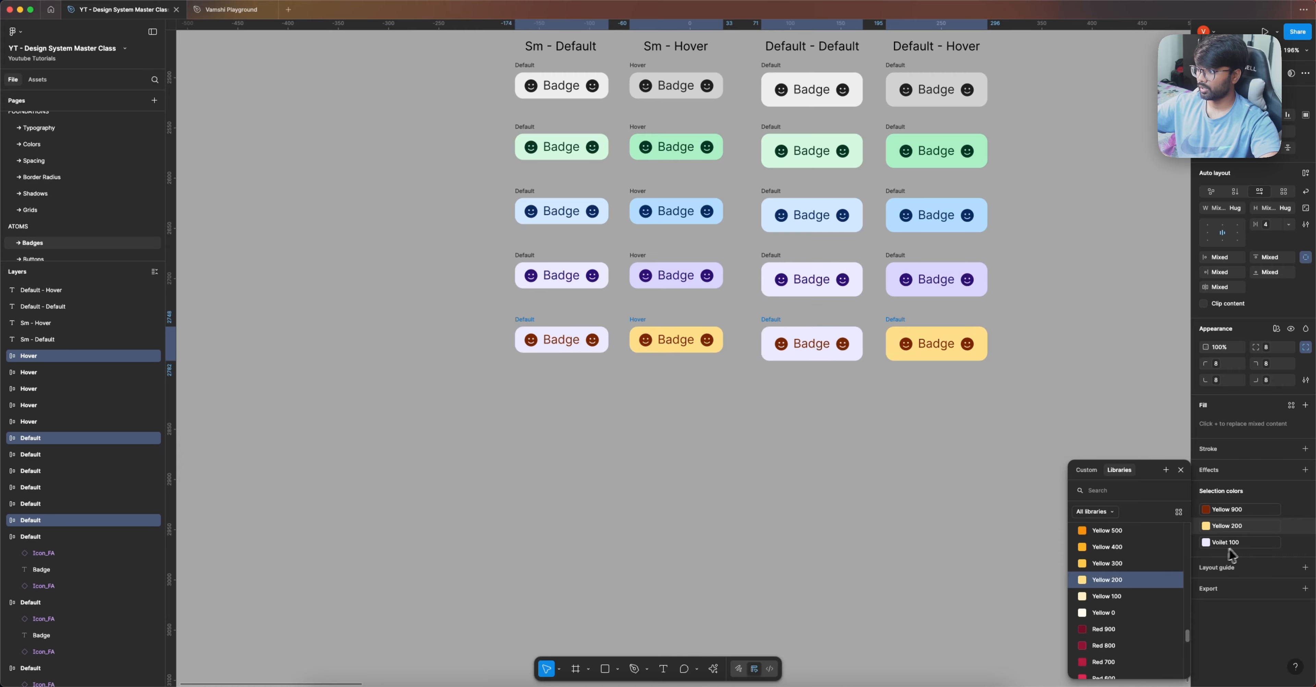
{"action": "scroll", "coordinate": [1146, 590], "scroll_direction": "up", "scroll_amount": 2}
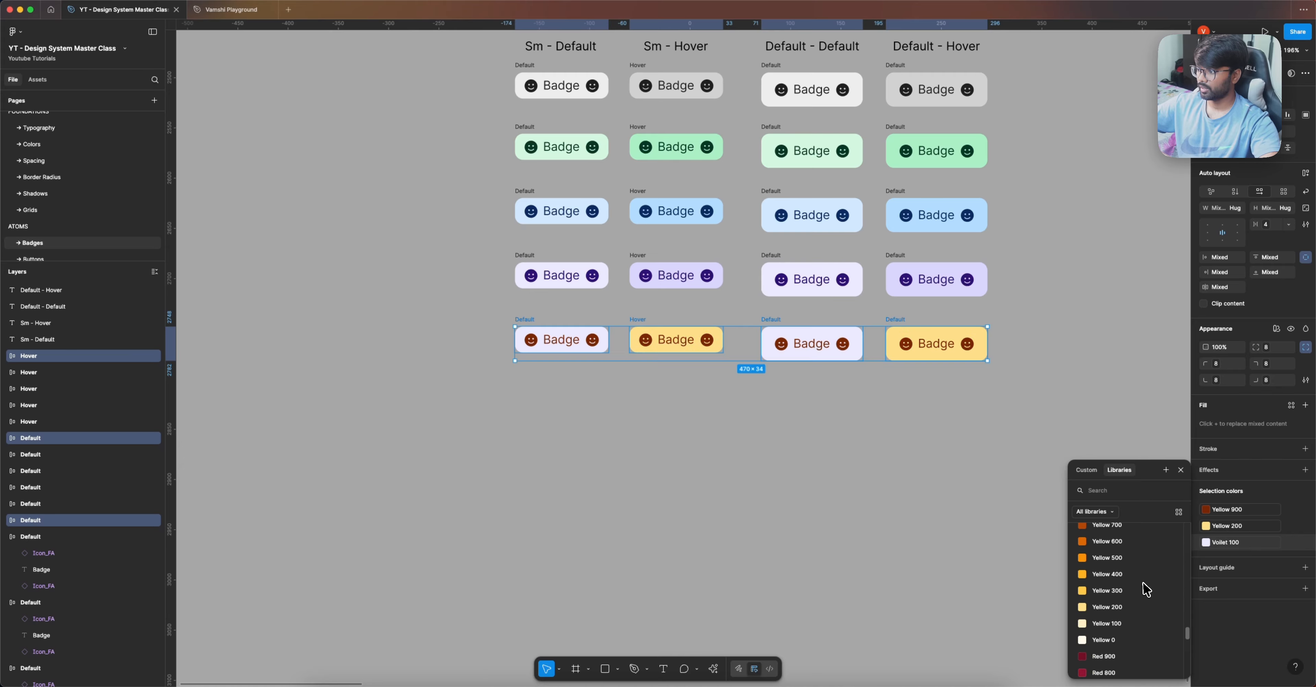
{"action": "left_click", "coordinate": [1134, 623]}
{"action": "left_click", "coordinate": [850, 470]}
Step: Duplicate the yellow badge row below itself and set the copies' text and icons to Red 900
{"action": "left_click_drag", "start_coordinate": [492, 310], "coordinate": [1173, 448]}
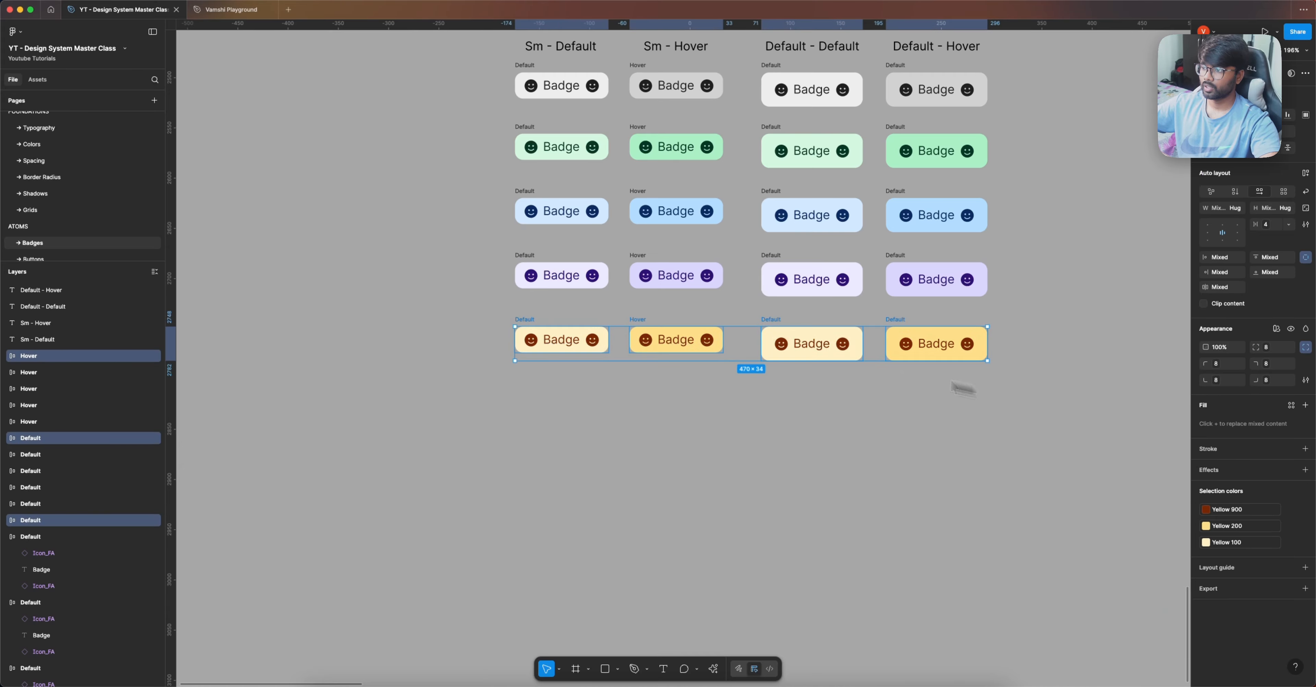
{"action": "left_click_drag", "start_coordinate": [820, 355], "coordinate": [818, 415]}
{"action": "left_click", "coordinate": [1206, 510]}
{"action": "scroll", "coordinate": [1154, 562], "scroll_direction": "down", "scroll_amount": 6}
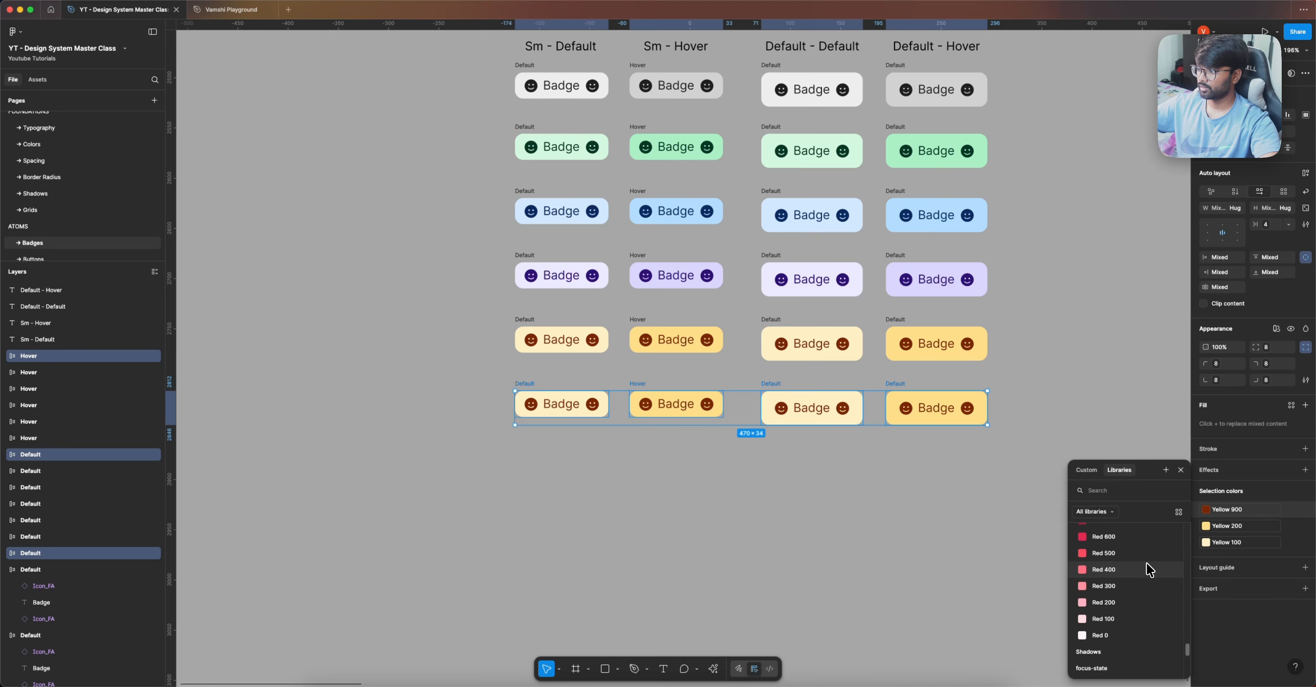
{"action": "left_click", "coordinate": [1133, 537]}
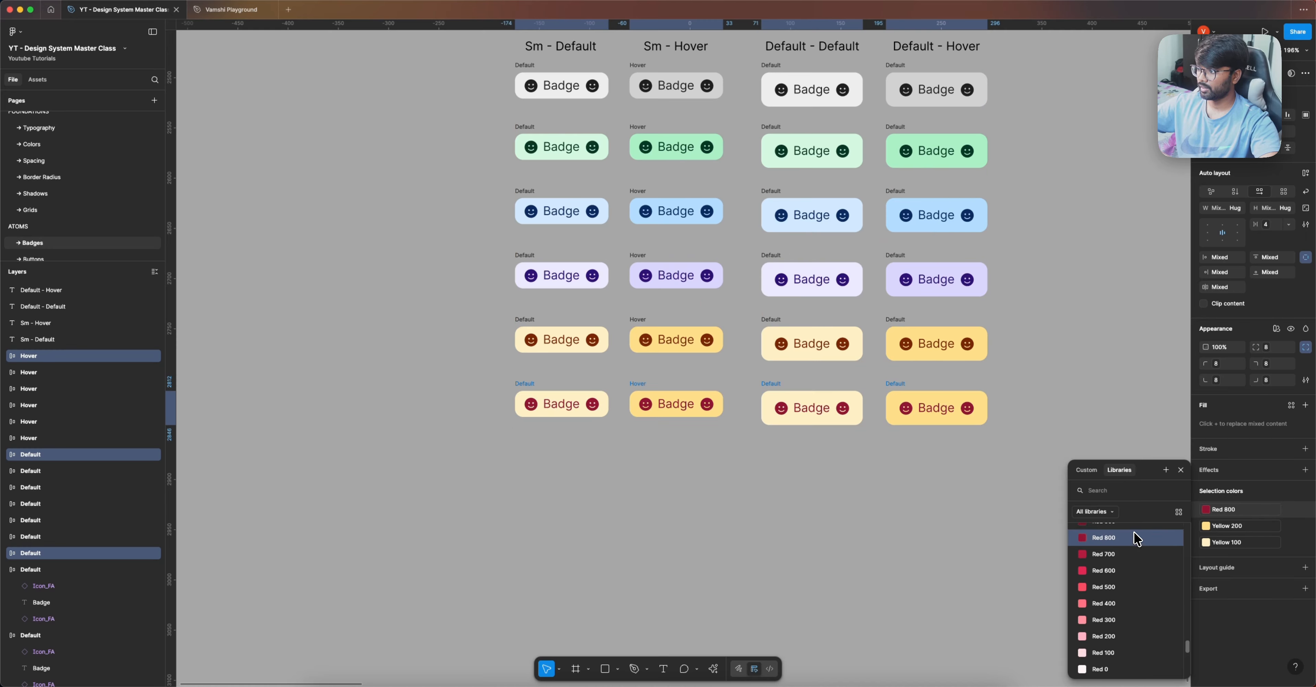
{"action": "scroll", "coordinate": [1135, 535], "scroll_direction": "up", "scroll_amount": 1}
{"action": "left_click", "coordinate": [1134, 539]}
Step: Set the sixth row's hover badge fills to Red 200 and its default badge fills to Red 100
{"action": "left_click", "coordinate": [1231, 527]}
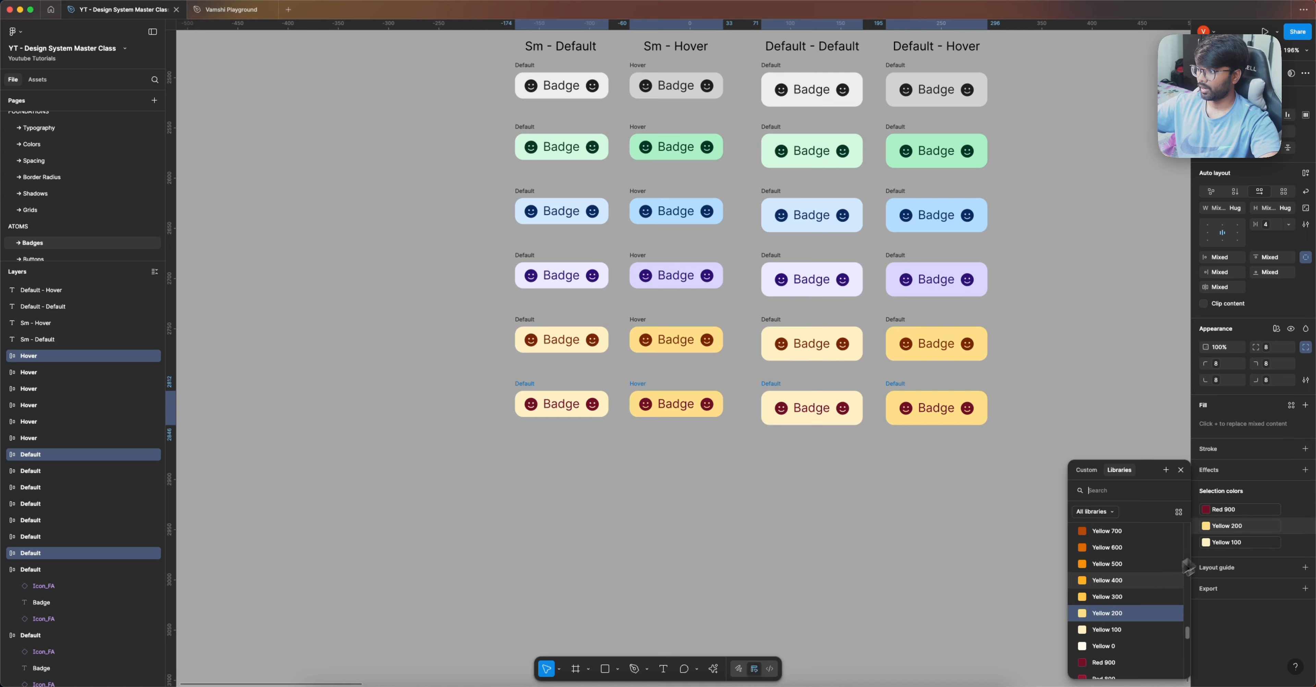
{"action": "scroll", "coordinate": [1144, 587], "scroll_direction": "down", "scroll_amount": 5}
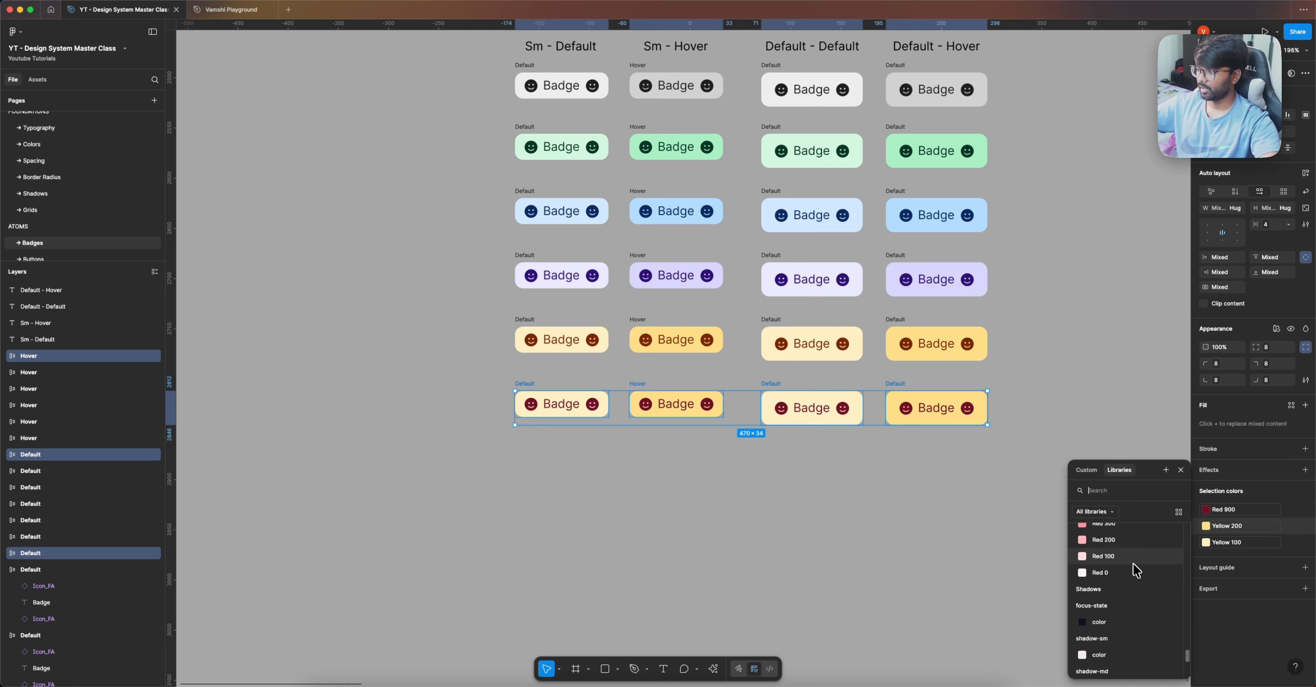
{"action": "left_click", "coordinate": [1128, 541]}
{"action": "scroll", "coordinate": [1131, 587], "scroll_direction": "down", "scroll_amount": 3}
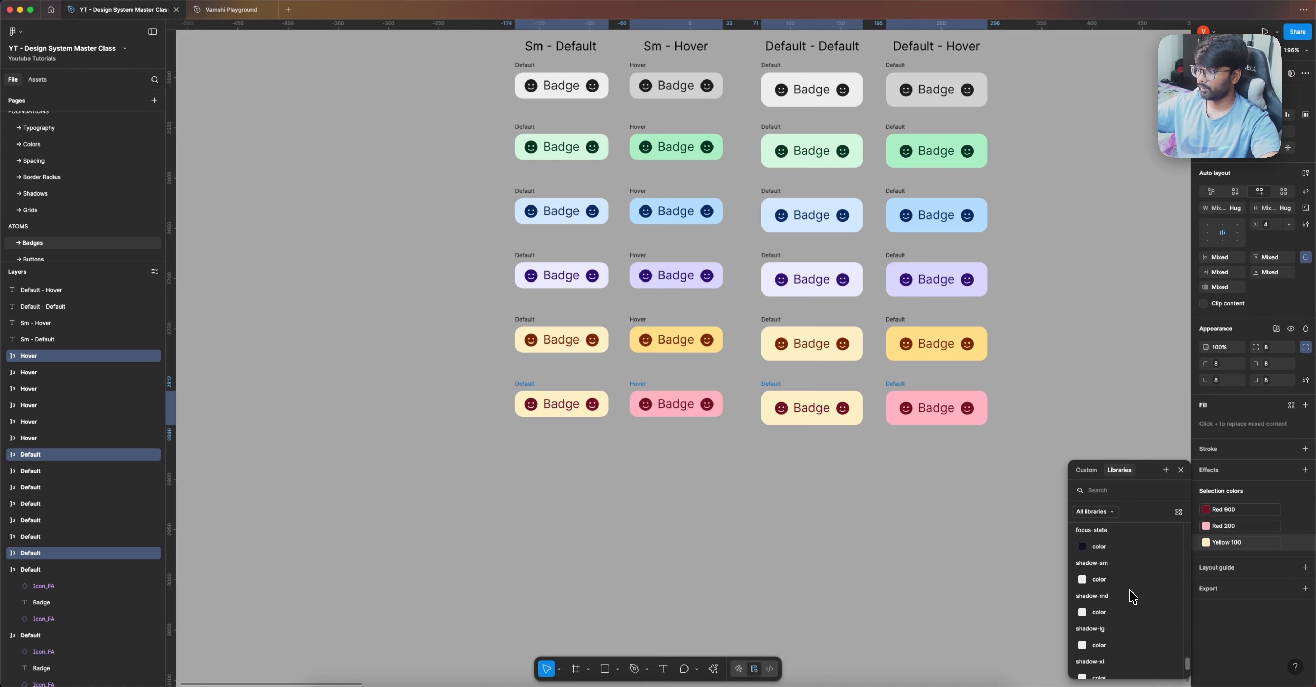
{"action": "scroll", "coordinate": [1133, 595], "scroll_direction": "up", "scroll_amount": 2}
{"action": "left_click", "coordinate": [1128, 545]}
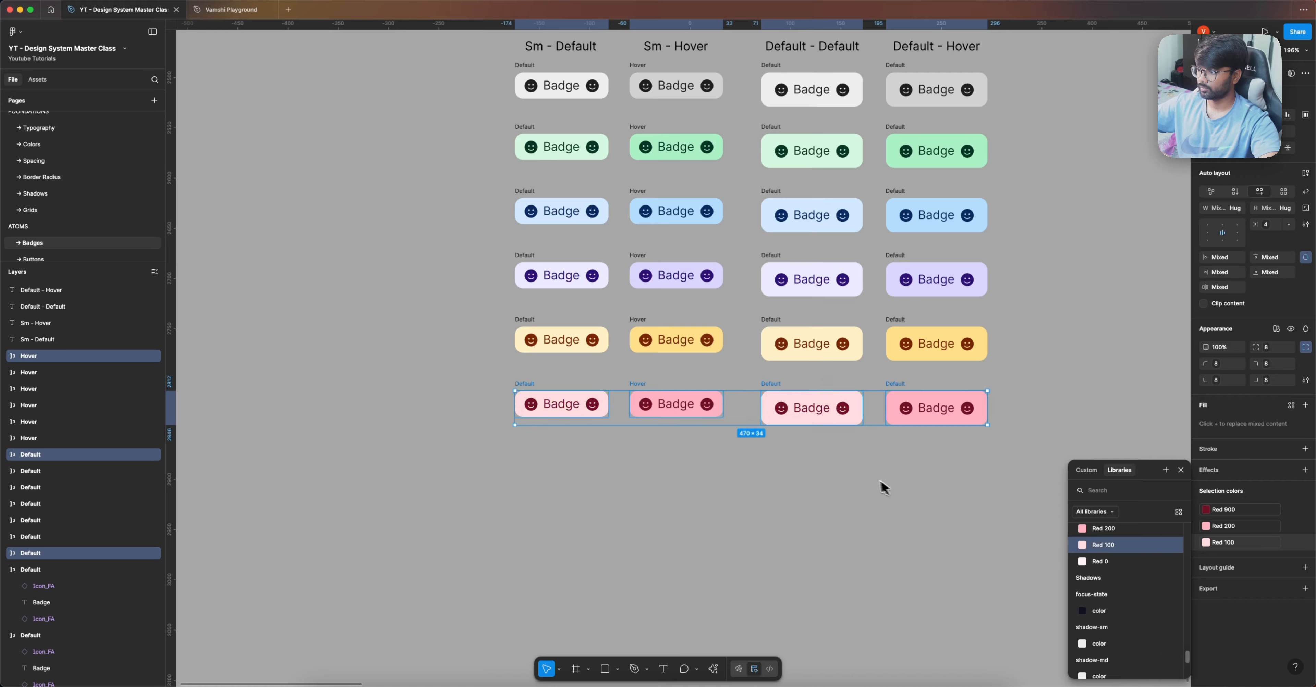
{"action": "left_click", "coordinate": [884, 488]}
{"action": "scroll", "coordinate": [361, 321], "scroll_direction": "down", "scroll_amount": 5}
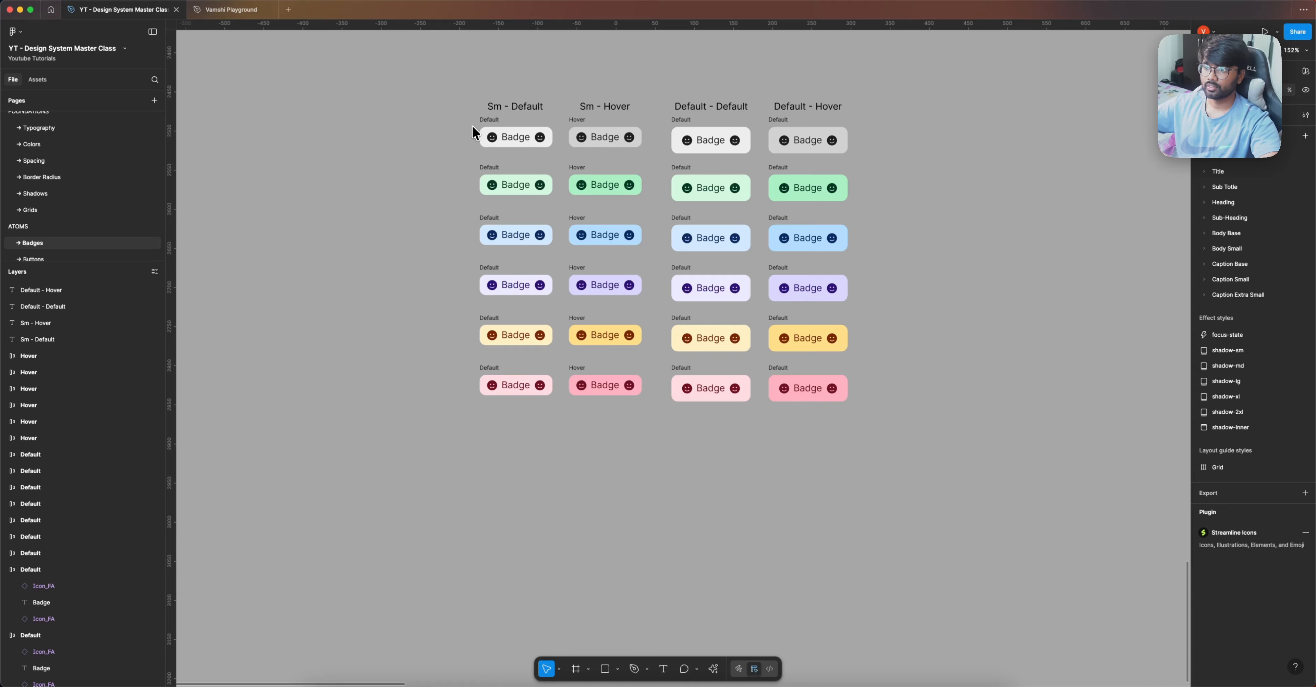
{"action": "left_click_drag", "start_coordinate": [472, 121], "coordinate": [557, 440]}
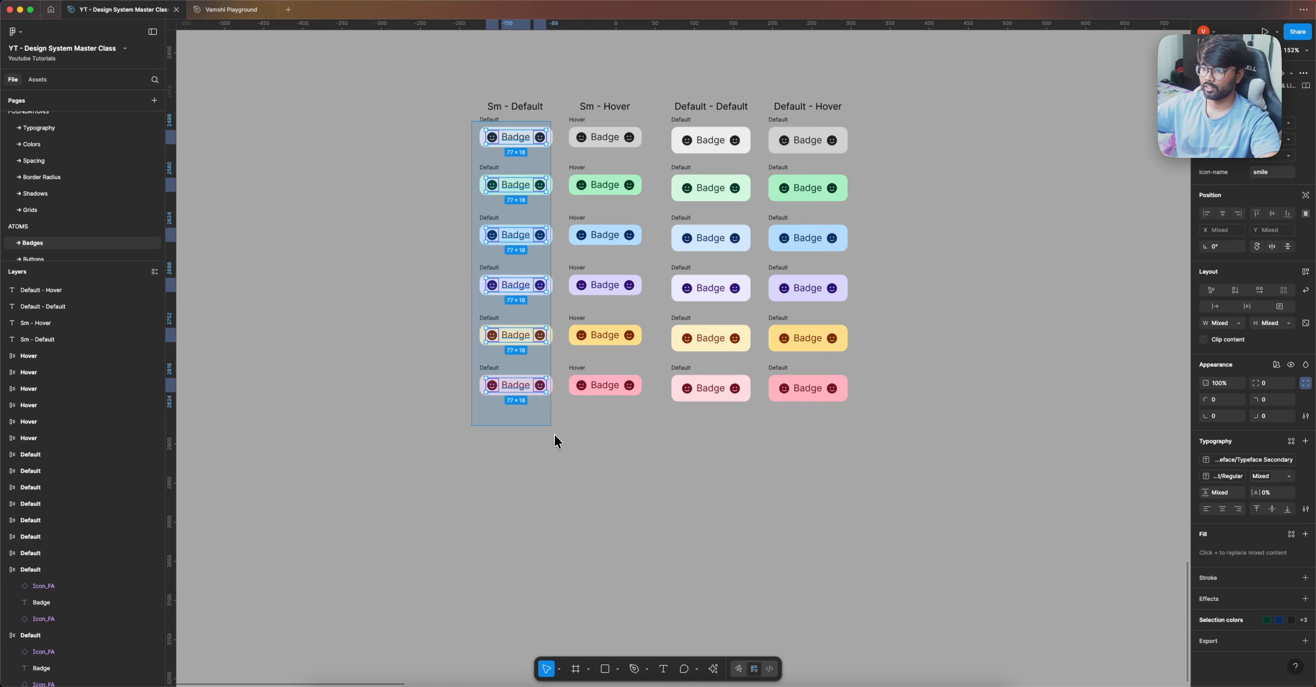
{"action": "left_click_drag", "start_coordinate": [561, 113], "coordinate": [652, 415]}
{"action": "left_click_drag", "start_coordinate": [650, 116], "coordinate": [760, 408]}
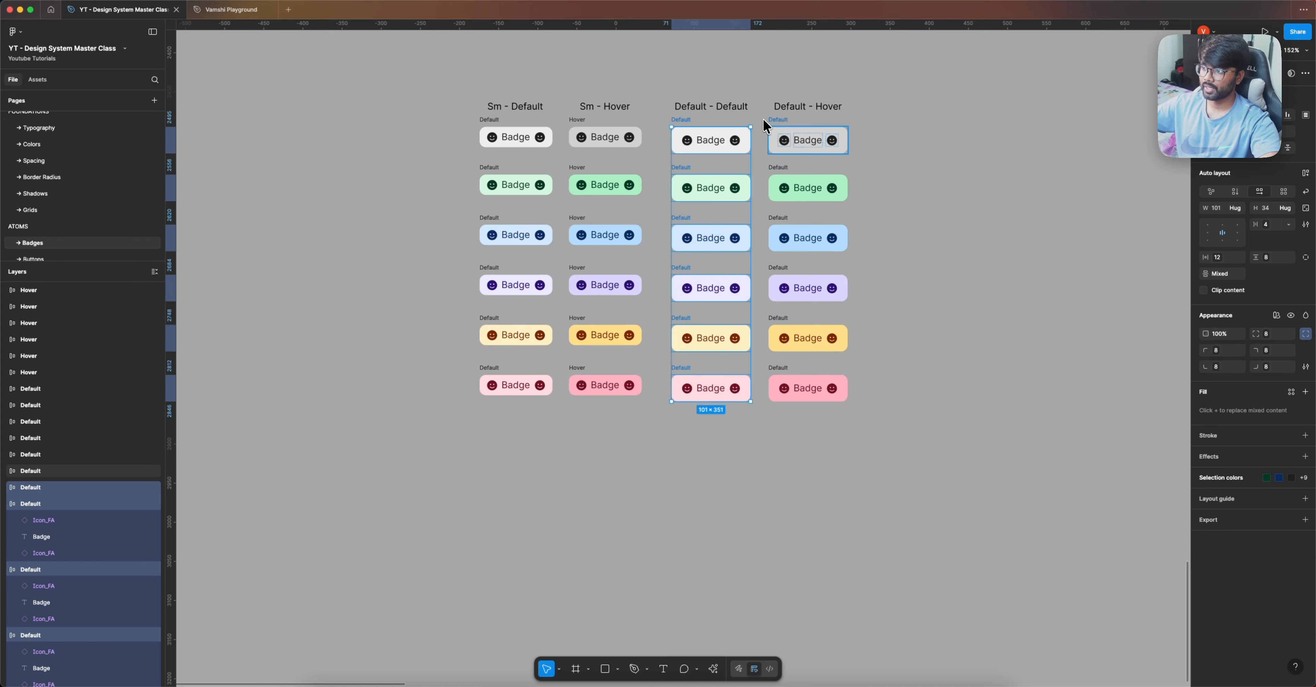
{"action": "left_click_drag", "start_coordinate": [762, 117], "coordinate": [849, 437]}
{"action": "left_click", "coordinate": [958, 330]}
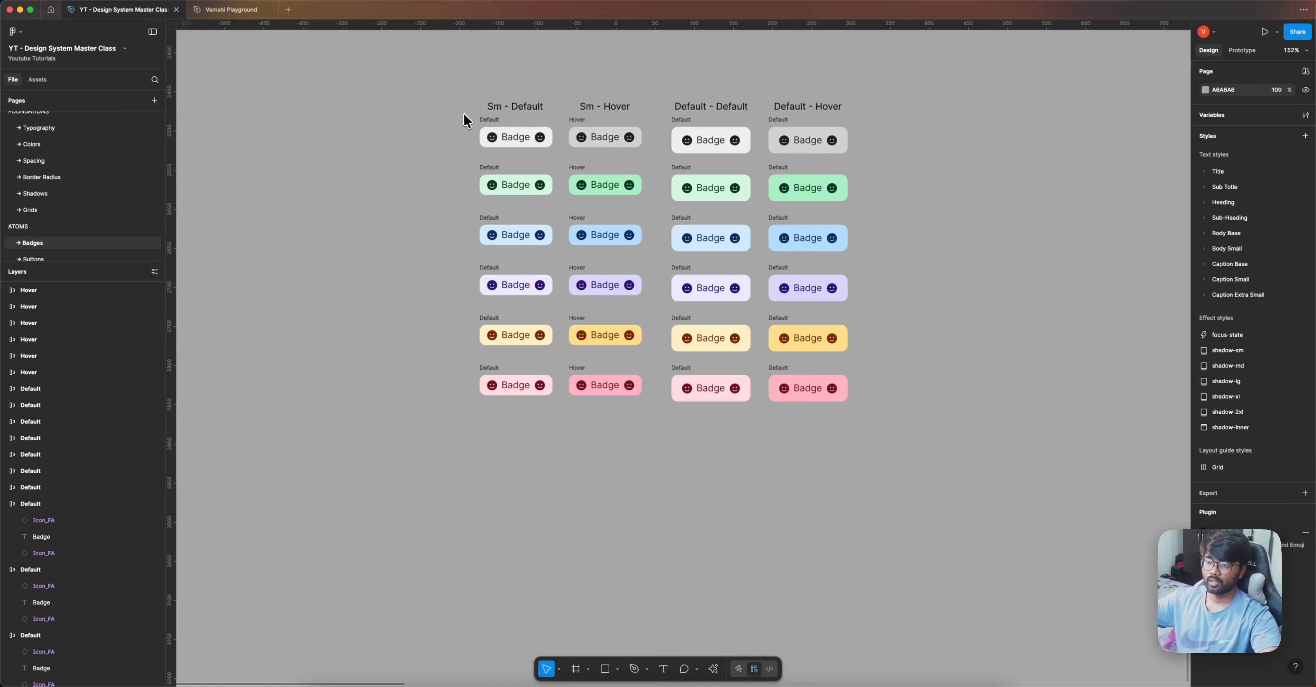
Step: Combine all the badges in the grid into one component set and move it down clear of the column headings
{"action": "left_click_drag", "start_coordinate": [463, 114], "coordinate": [916, 465]}
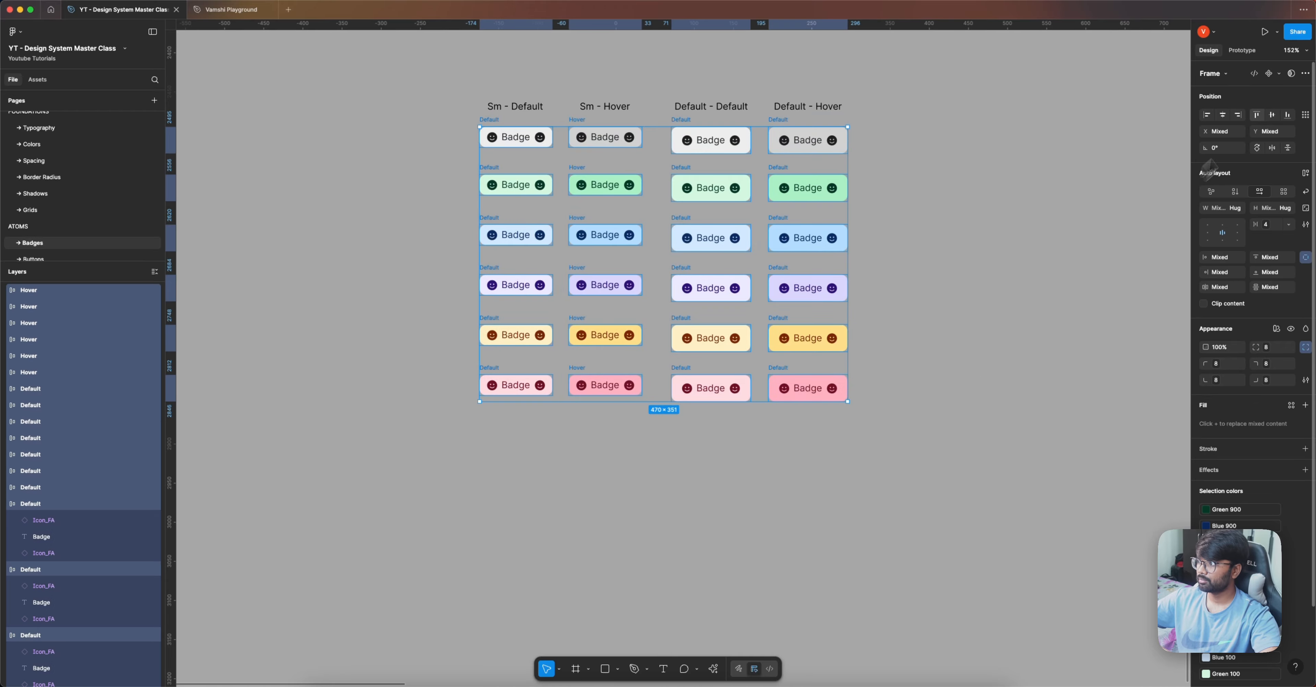
{"action": "left_click", "coordinate": [1279, 73]}
{"action": "left_click", "coordinate": [1273, 125]}
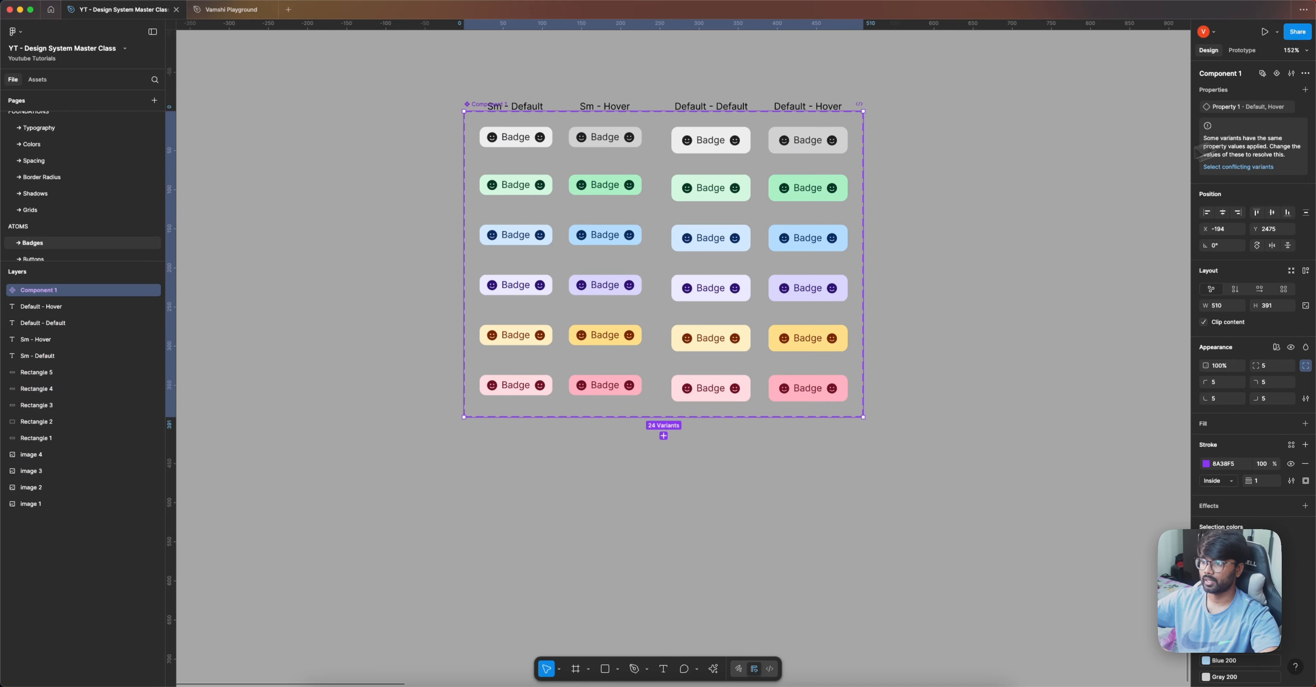
{"action": "left_click_drag", "start_coordinate": [700, 166], "coordinate": [699, 191]}
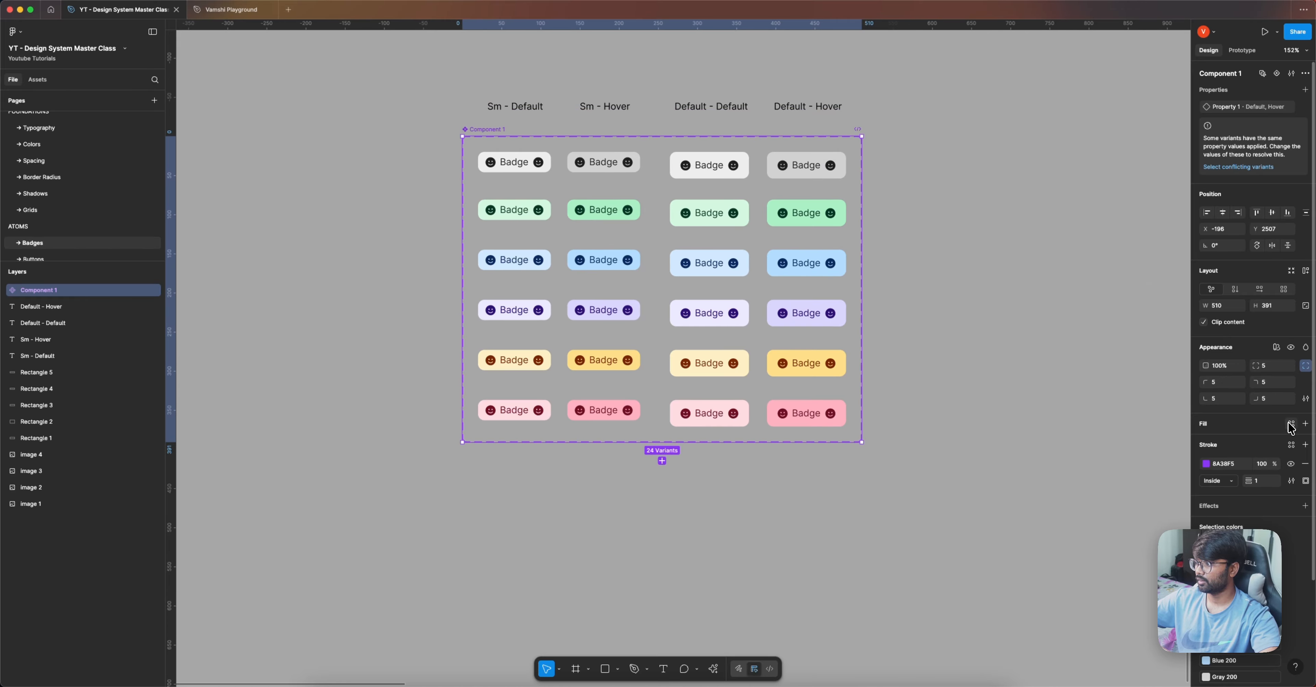
Step: Fill the component set's background with the Gray 0 library color
{"action": "left_click", "coordinate": [1290, 424]}
{"action": "type", "text": "gray"}
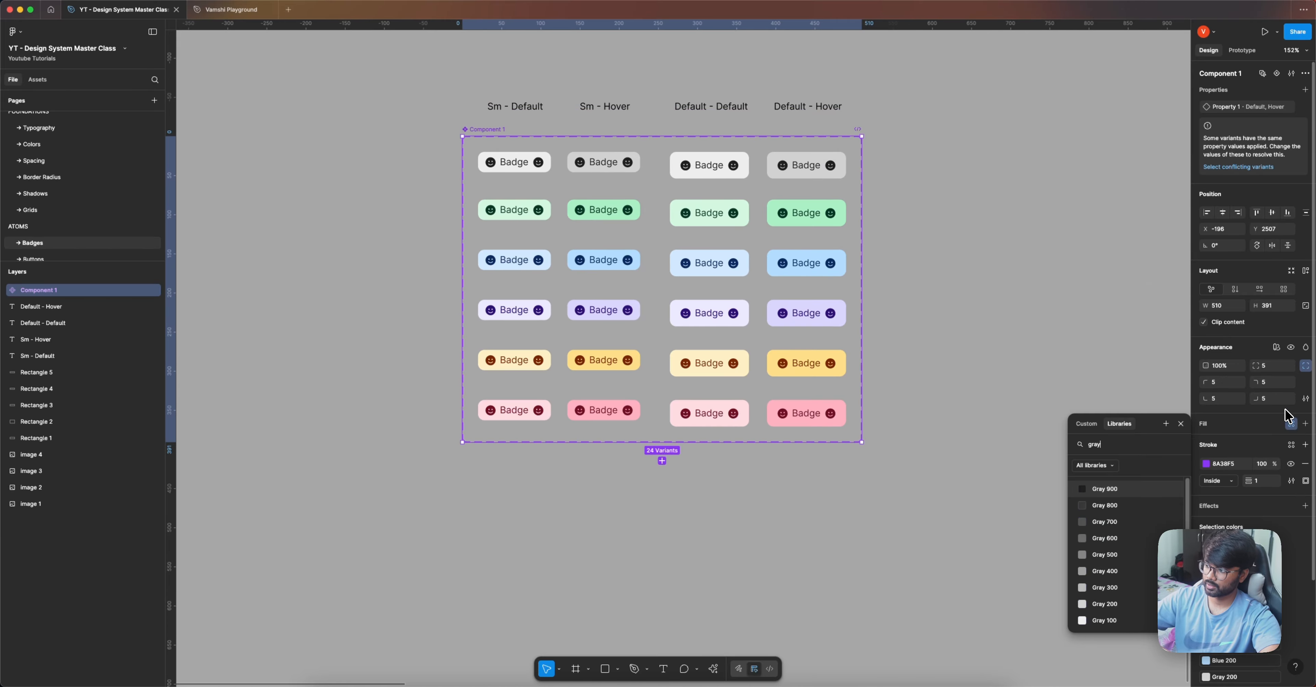
{"action": "scroll", "coordinate": [1104, 613], "scroll_direction": "down", "scroll_amount": 1}
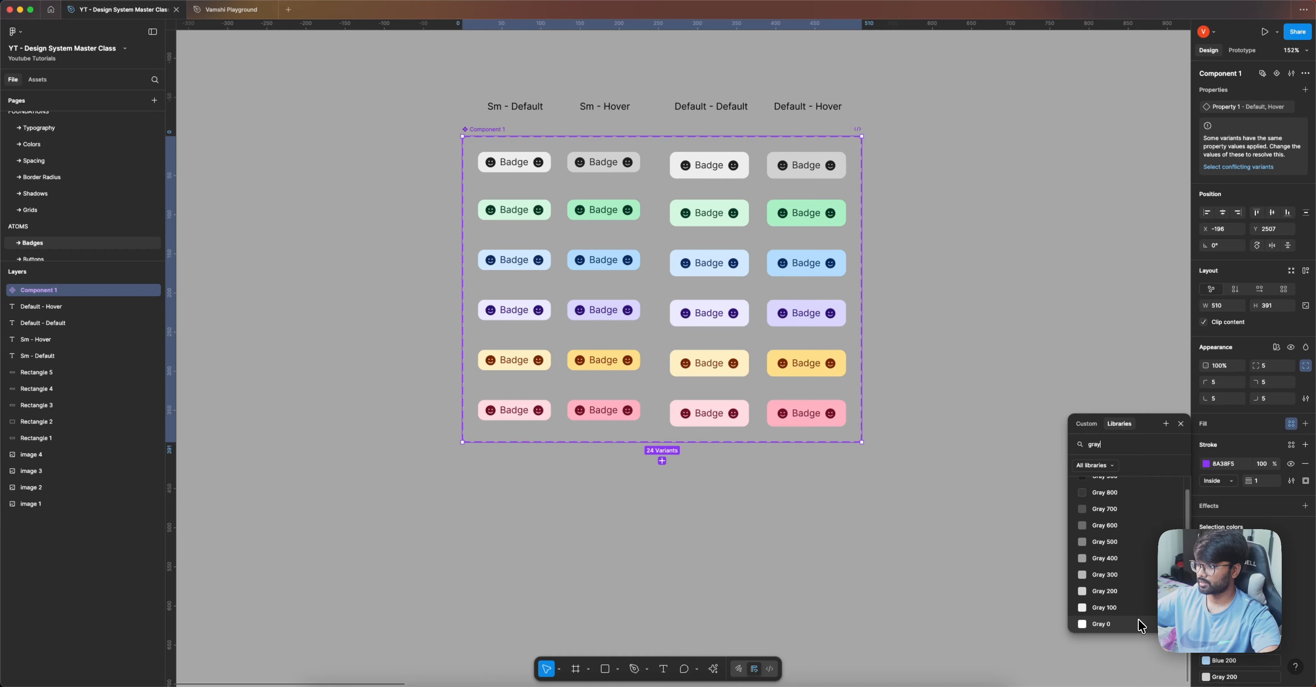
{"action": "left_click", "coordinate": [1103, 621]}
{"action": "left_click", "coordinate": [948, 403]}
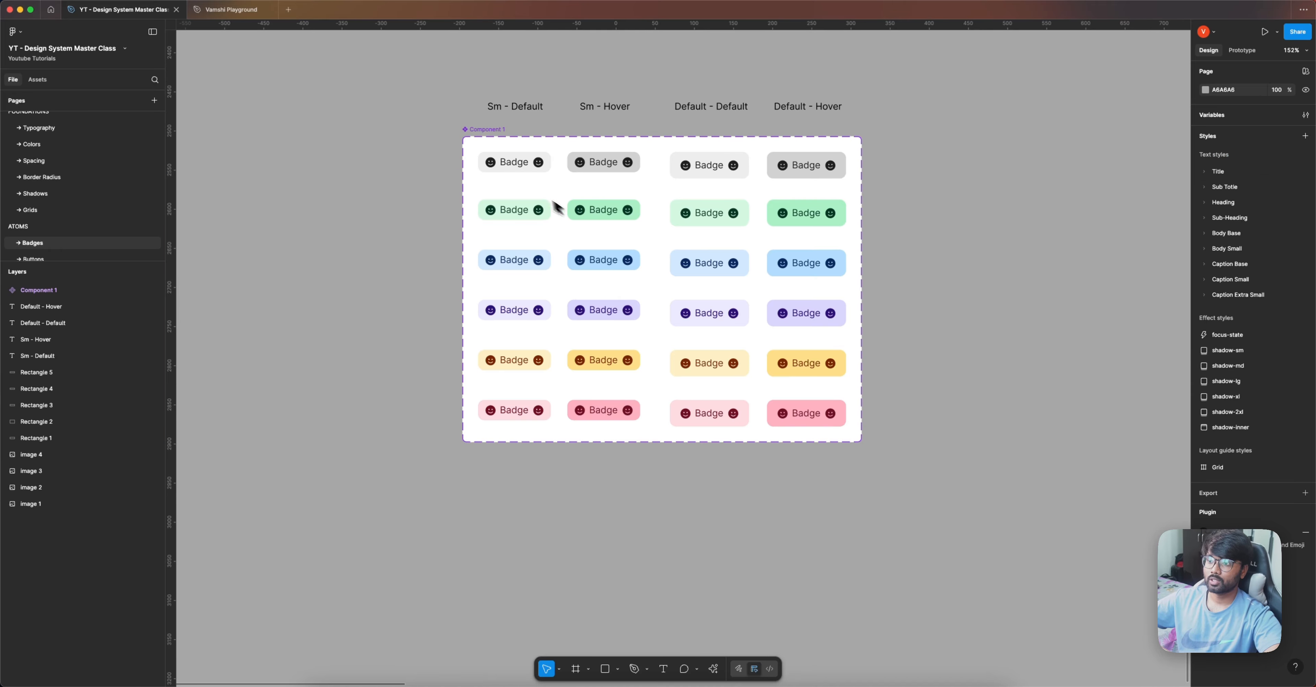
Step: Rename the component set's existing variant property to Size
{"action": "left_click", "coordinate": [467, 132]}
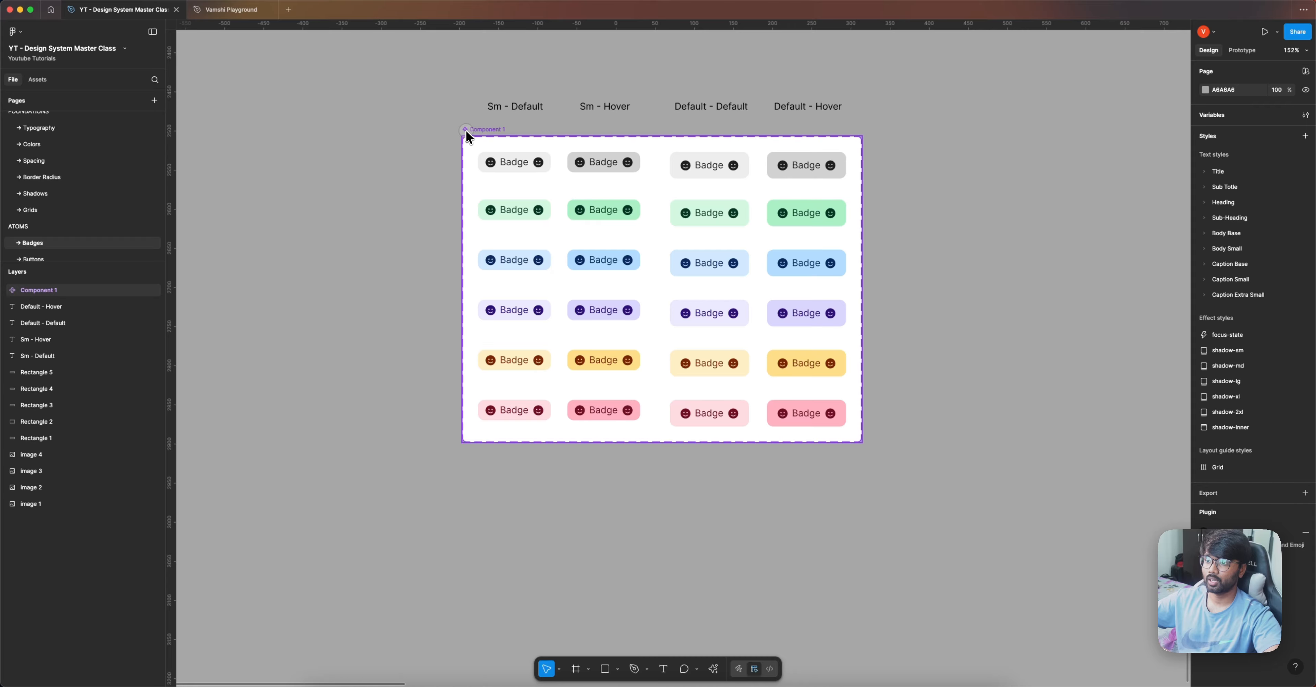
{"action": "double_click", "coordinate": [1234, 109]}
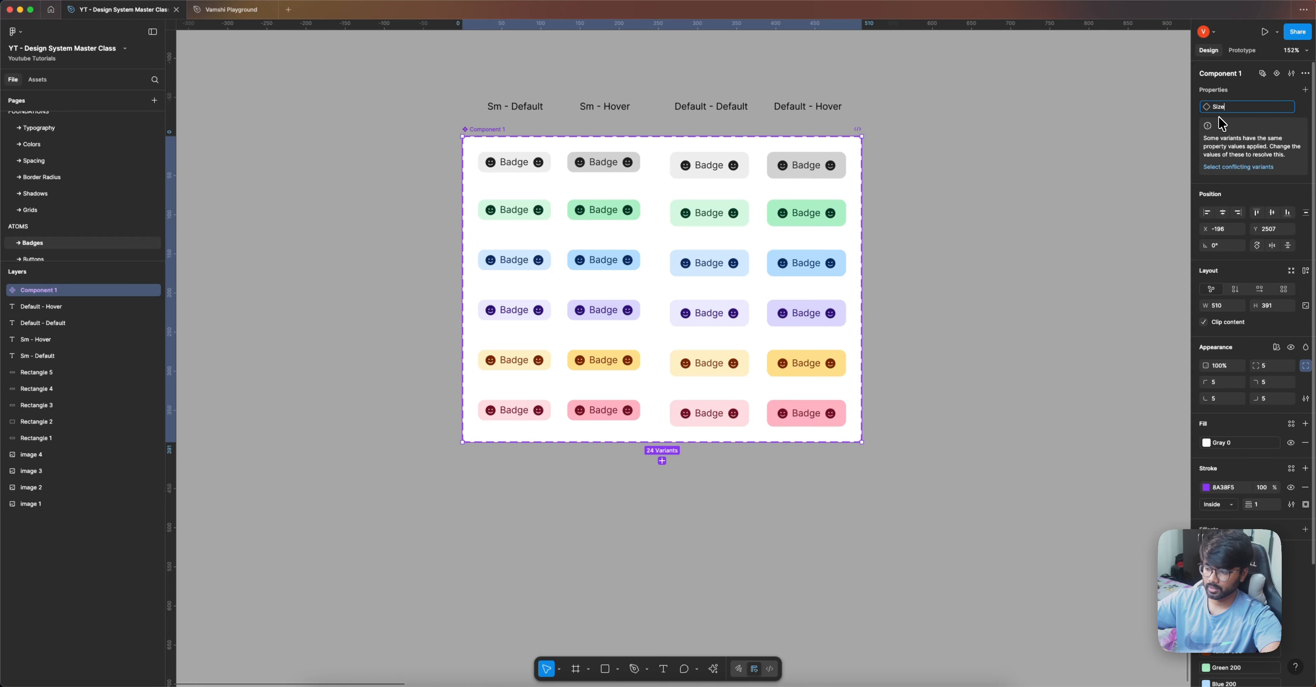
{"action": "left_click", "coordinate": [1133, 141]}
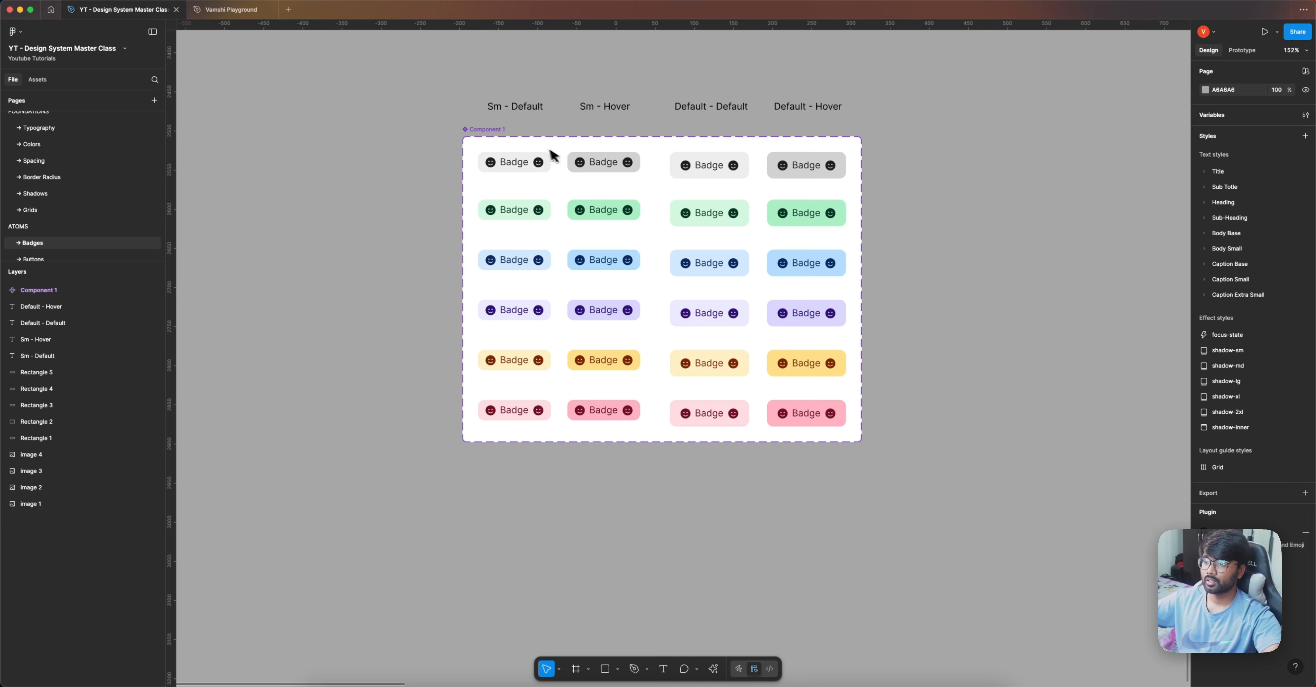
Step: Add a variant property named State with the value Default to the component set
{"action": "left_click", "coordinate": [472, 129]}
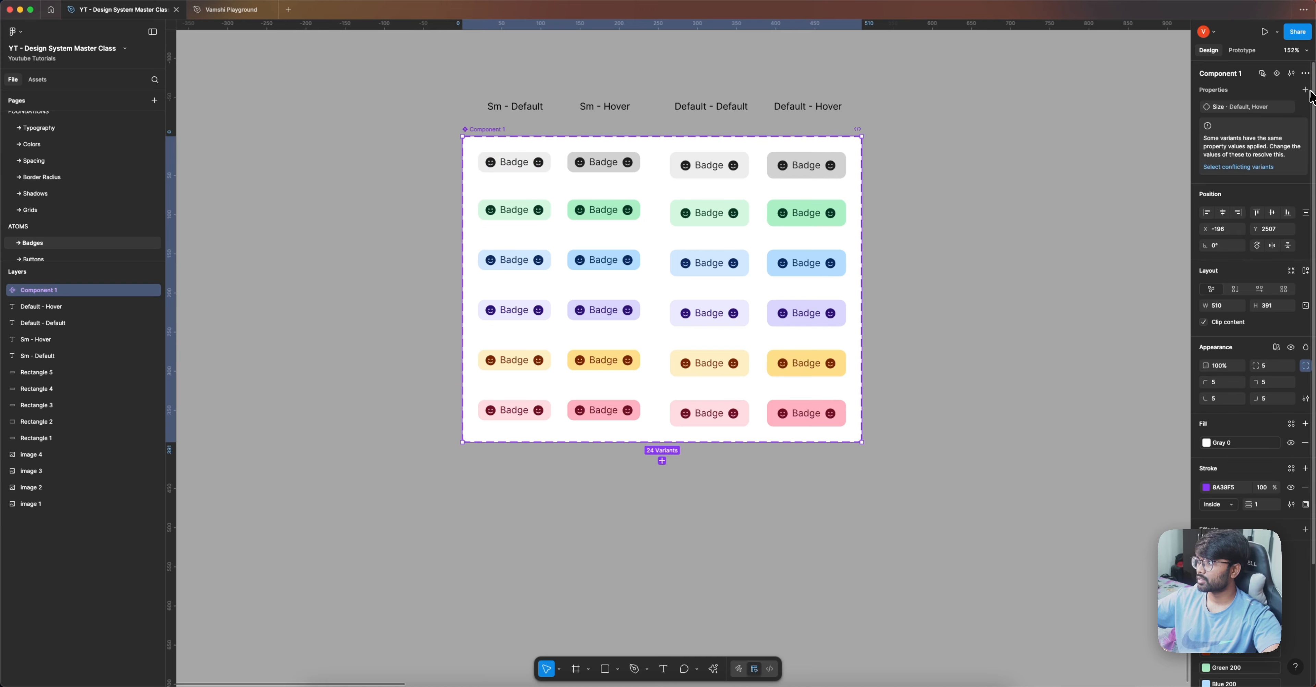
{"action": "left_click", "coordinate": [1305, 90]}
{"action": "left_click", "coordinate": [1241, 121]}
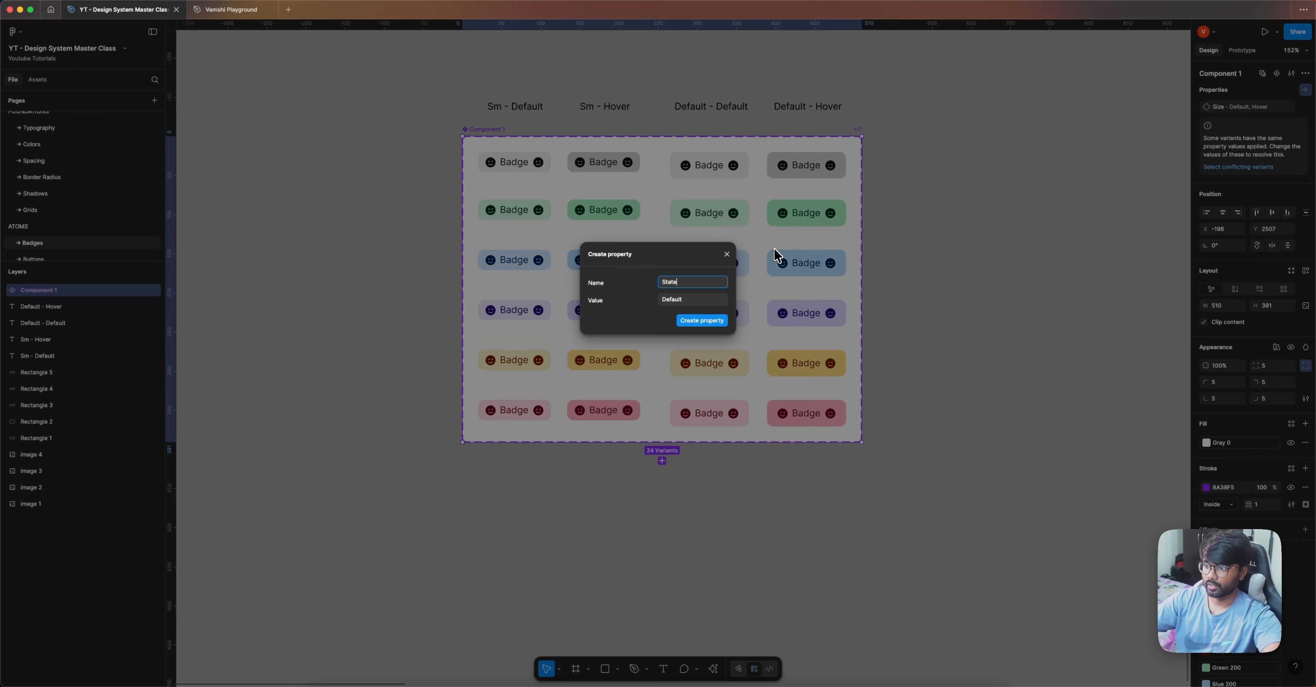
{"action": "key", "text": "Return"}
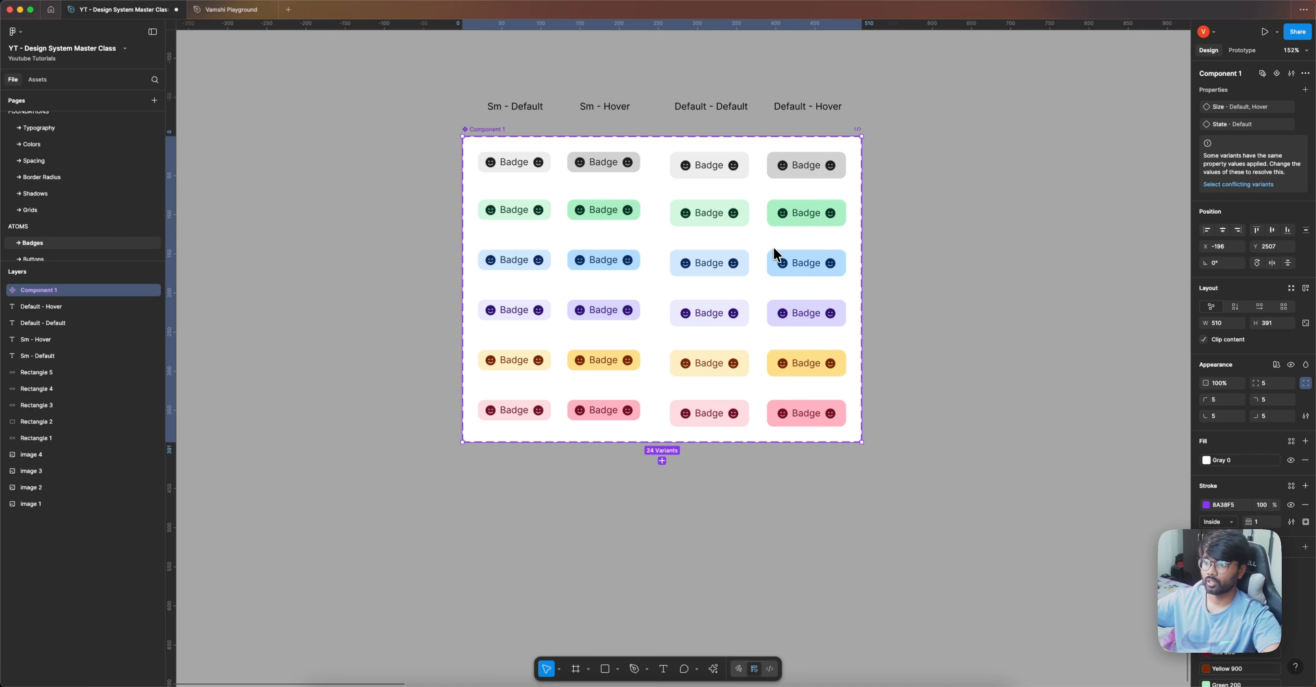
Step: Set Size to Small for all badges in the two Sm columns, leaving the two larger columns at Default
{"action": "left_click_drag", "start_coordinate": [430, 143], "coordinate": [644, 433]}
{"action": "left_click", "coordinate": [1266, 127]}
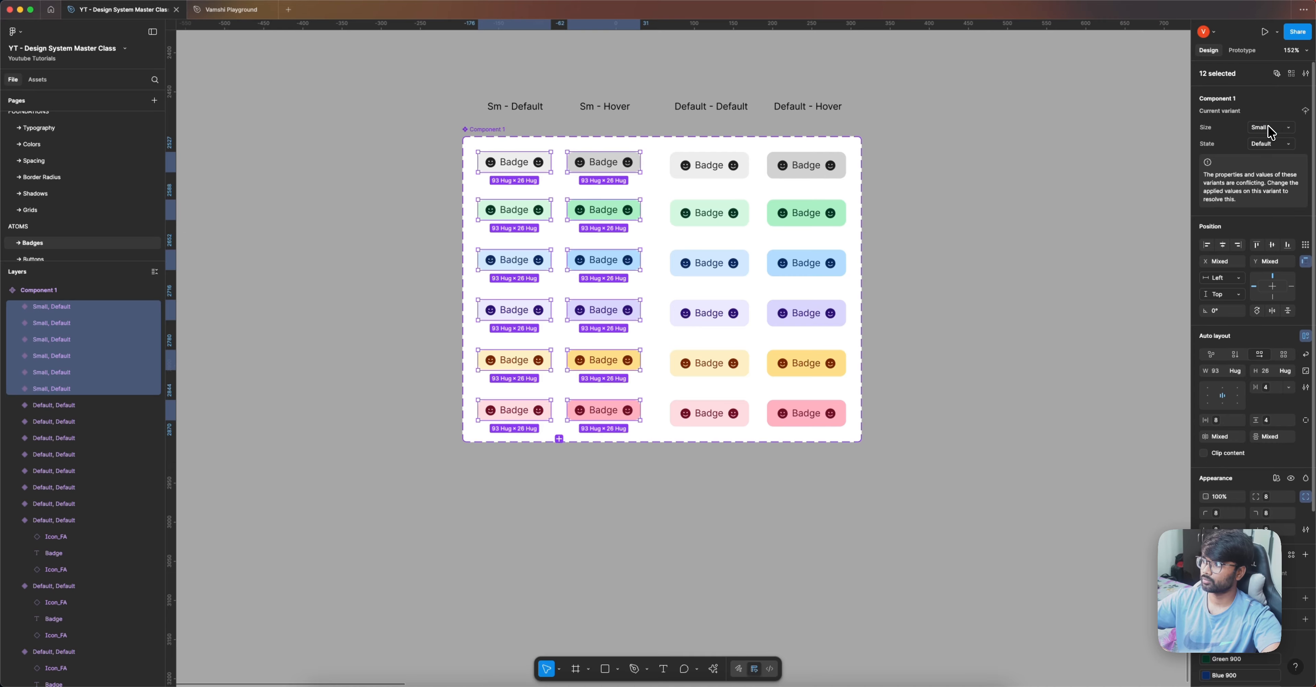
{"action": "left_click", "coordinate": [971, 169]}
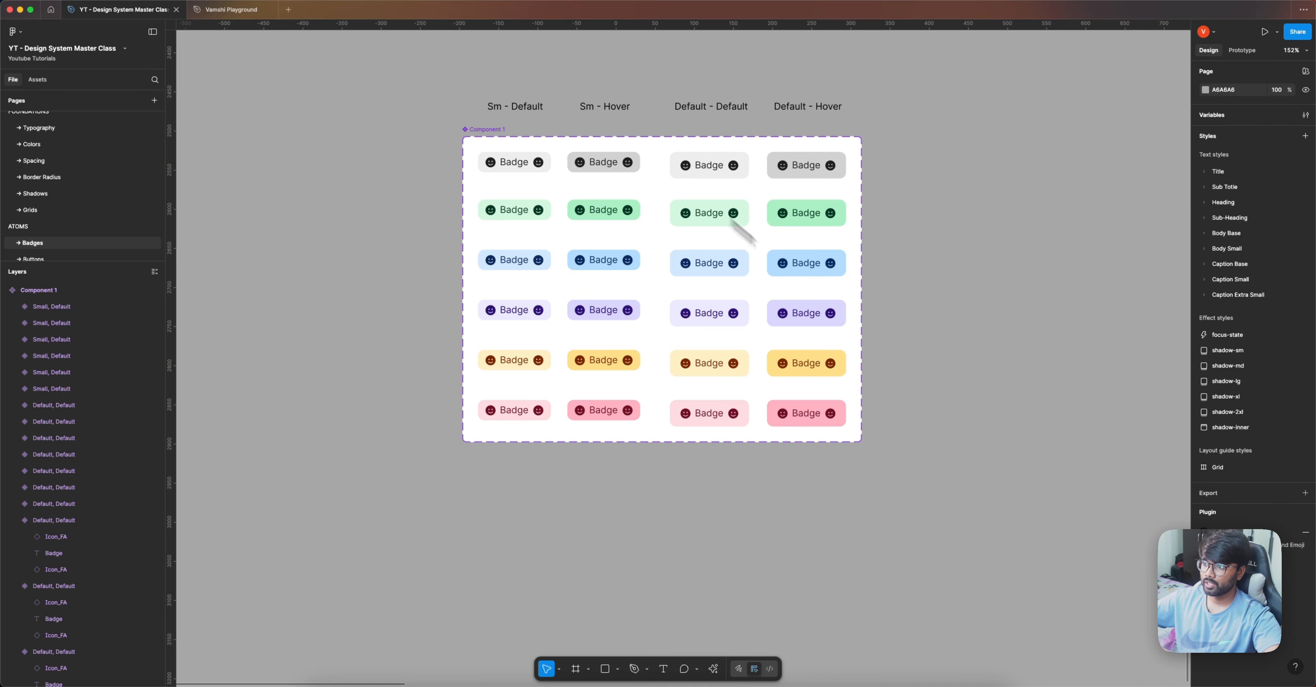
{"action": "left_click_drag", "start_coordinate": [656, 148], "coordinate": [881, 458]}
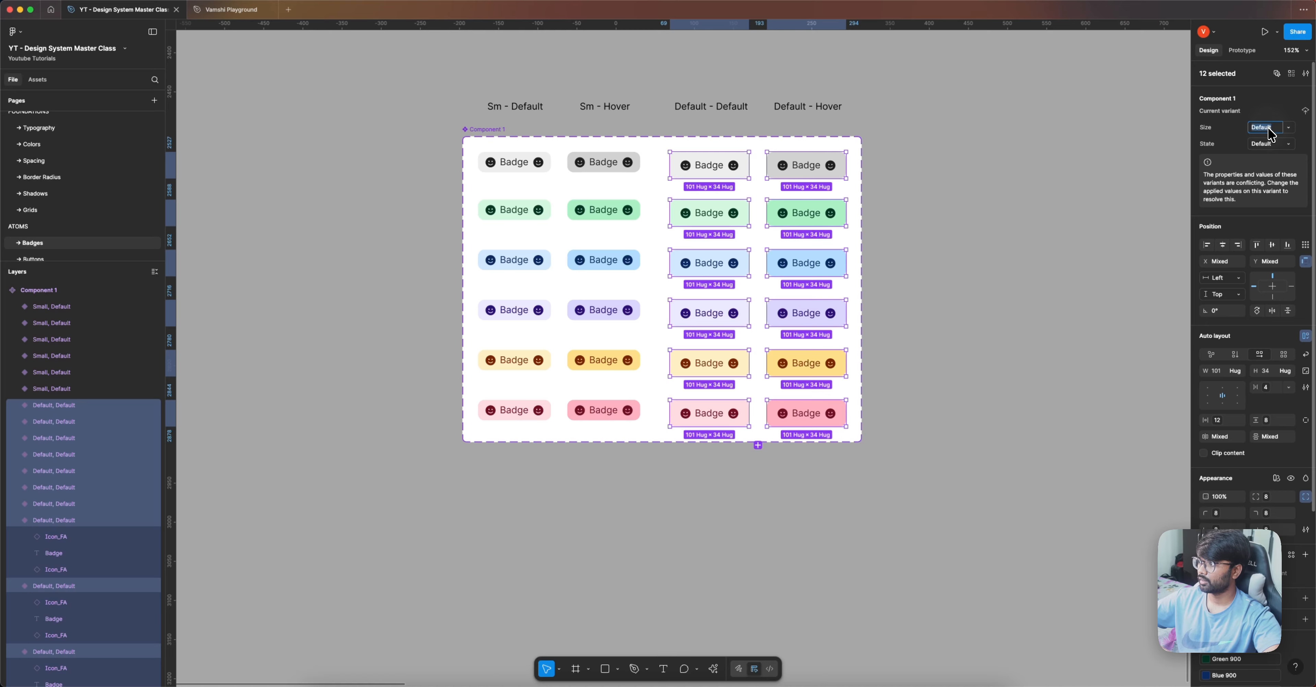
{"action": "left_click", "coordinate": [1001, 221]}
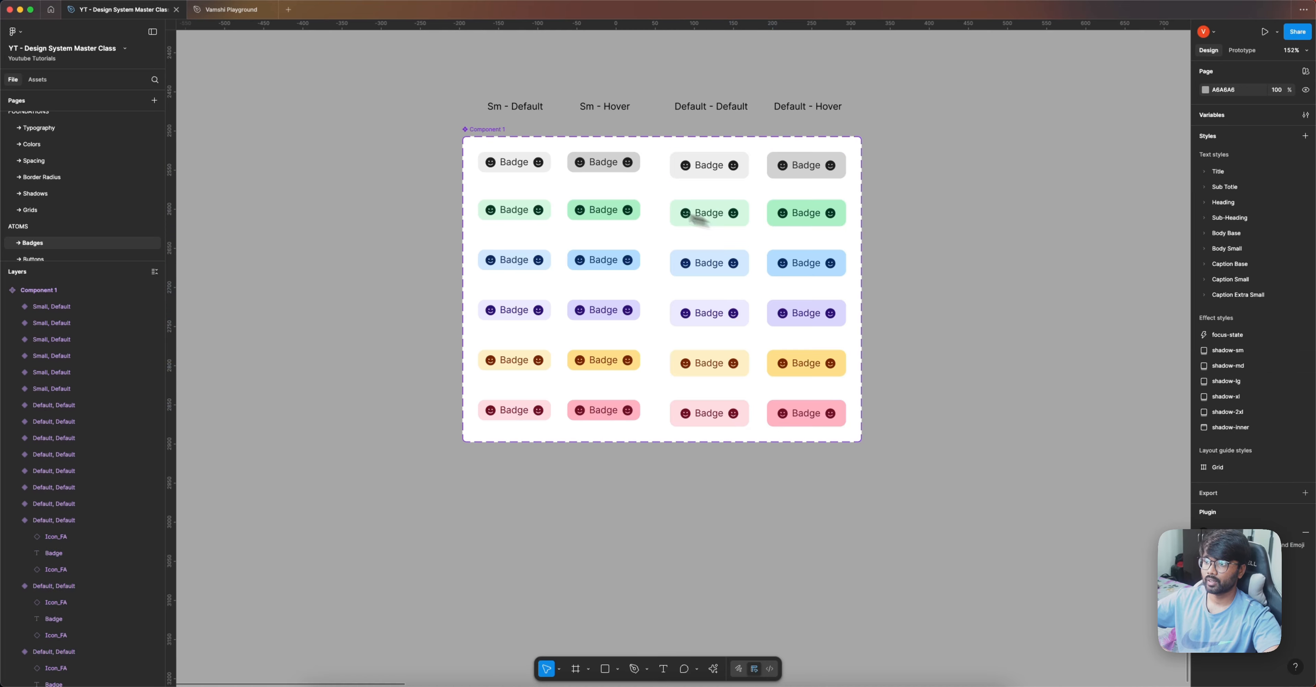
Step: Set State to Hover for all badges in the Sm - Hover and Default - Hover columns
{"action": "left_click_drag", "start_coordinate": [572, 149], "coordinate": [664, 438]}
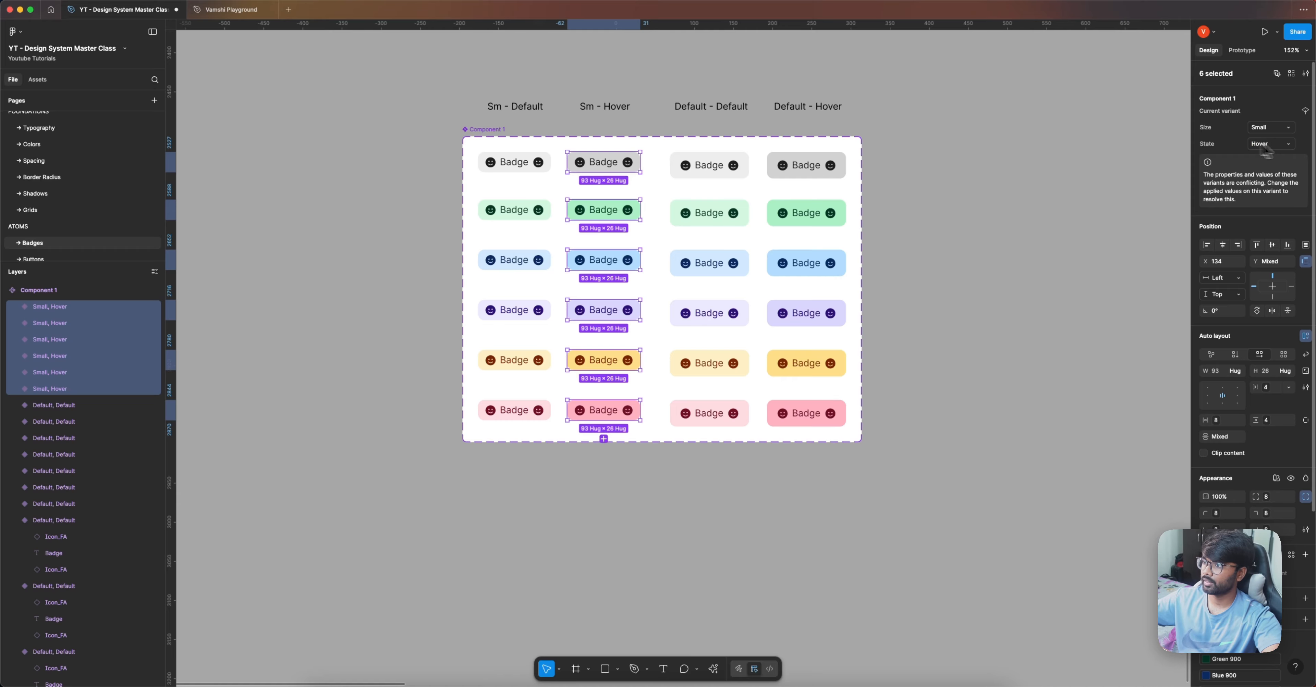
{"action": "left_click", "coordinate": [914, 118]}
{"action": "left_click_drag", "start_coordinate": [761, 147], "coordinate": [863, 439]}
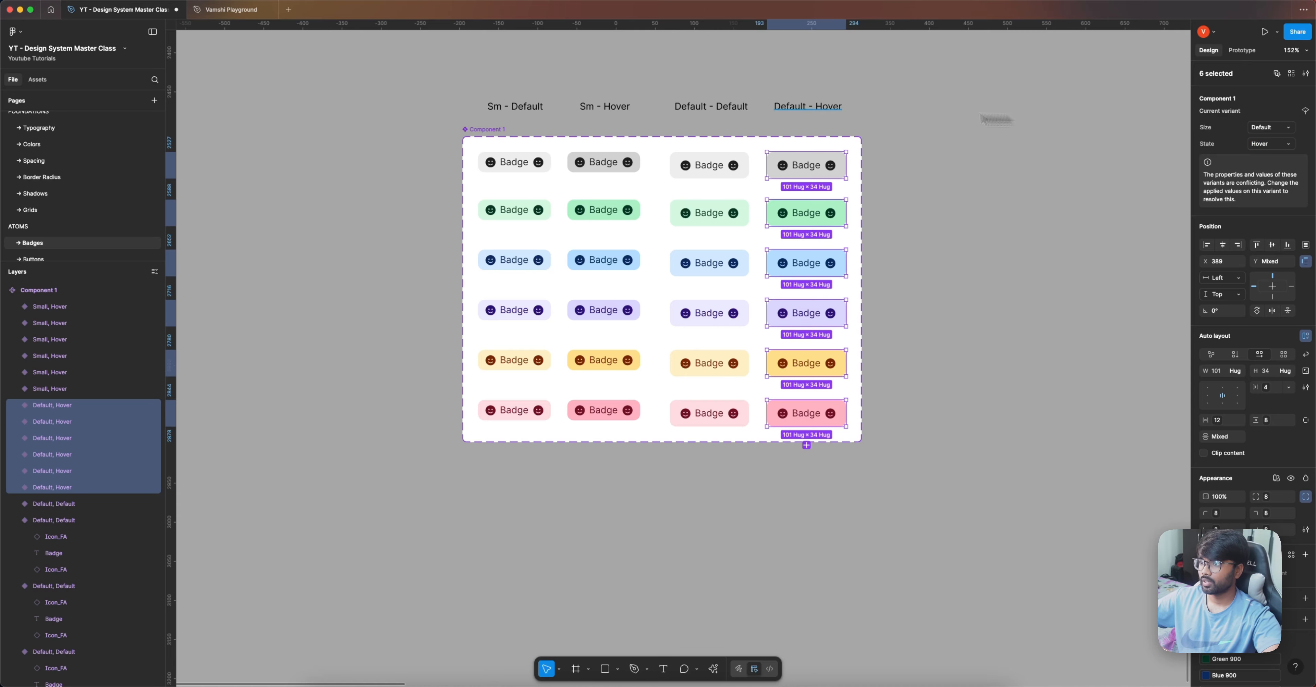
Step: Check the Size and State values of the two default-state columns and the properties of the whole component set
{"action": "left_click_drag", "start_coordinate": [664, 150], "coordinate": [751, 442]}
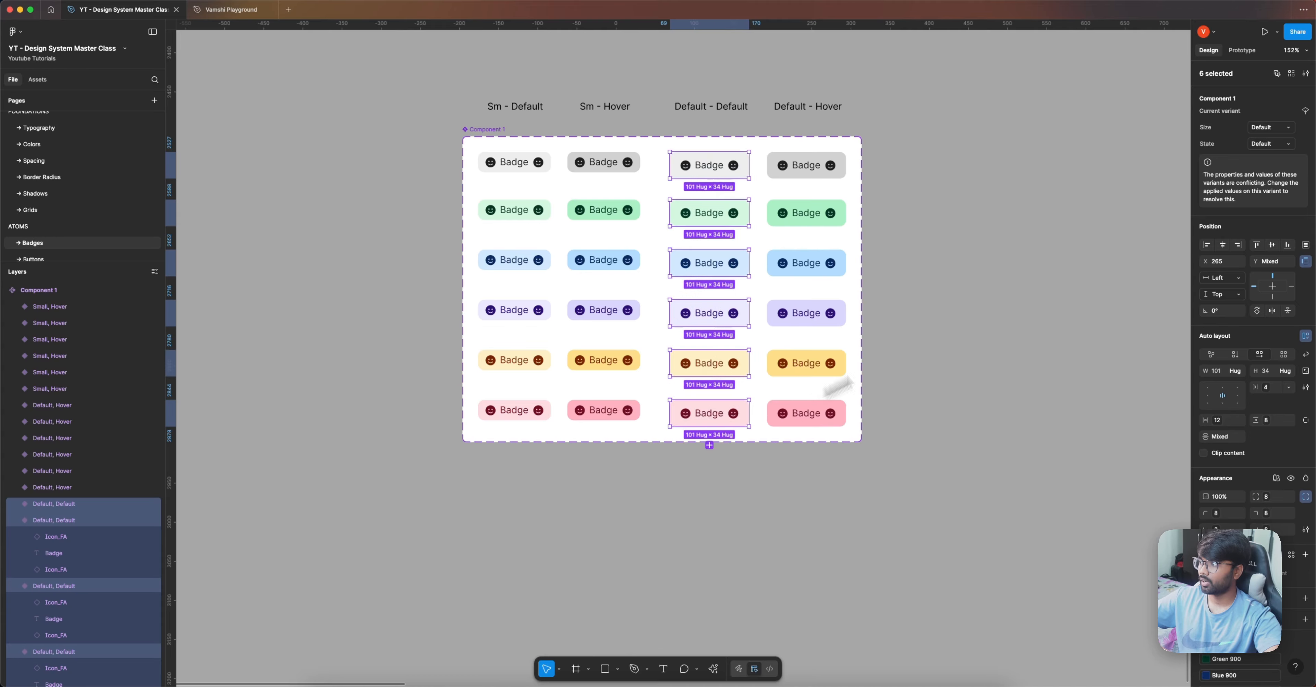
{"action": "left_click", "coordinate": [437, 151]}
{"action": "left_click_drag", "start_coordinate": [421, 154], "coordinate": [514, 431]}
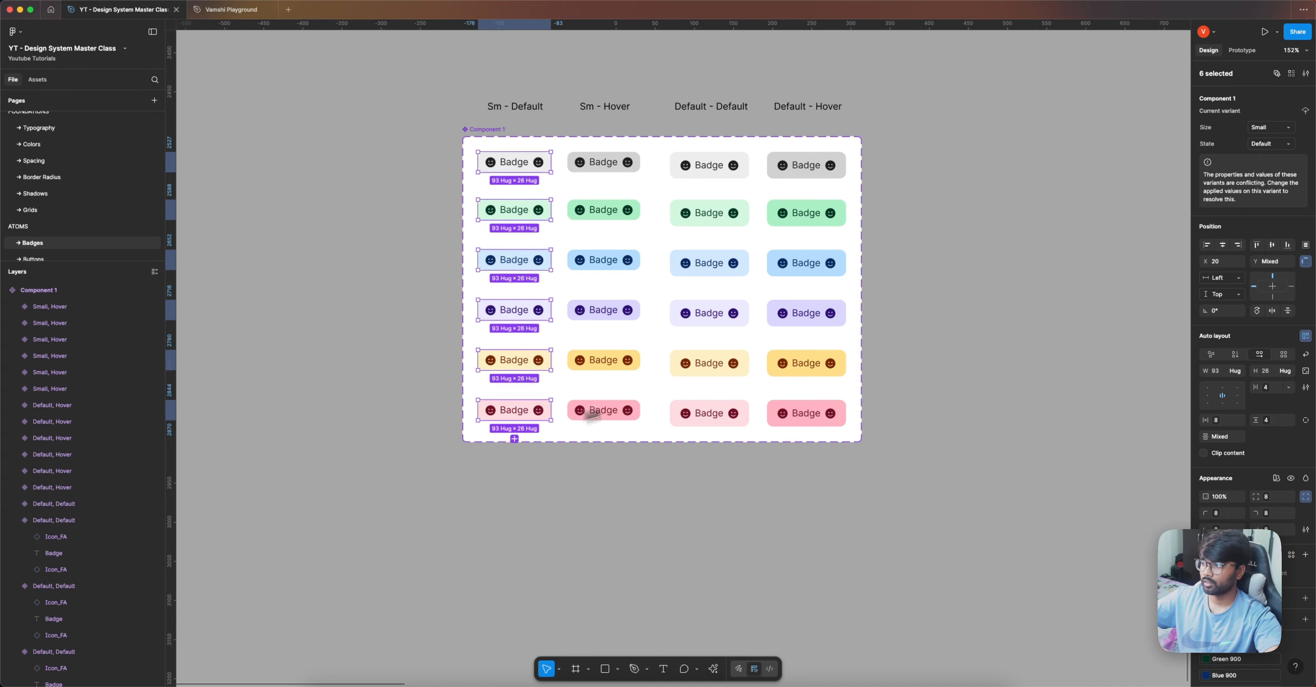
{"action": "left_click", "coordinate": [928, 229]}
{"action": "left_click", "coordinate": [487, 131]}
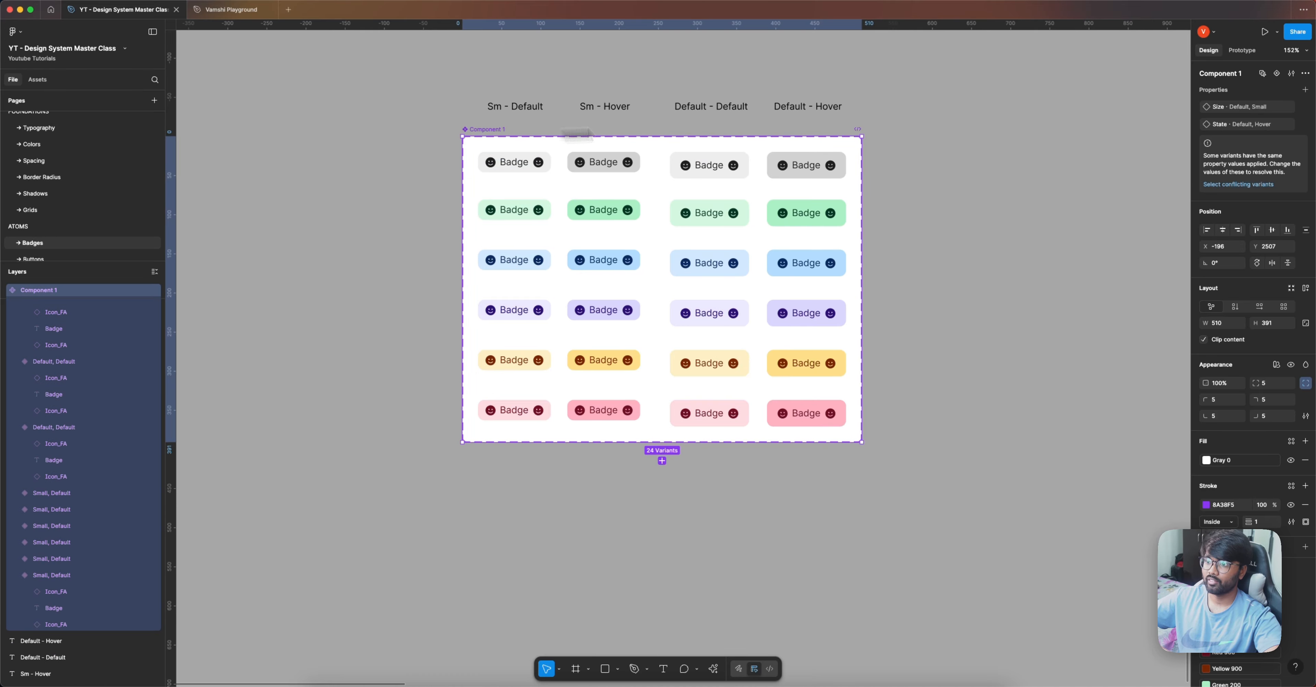
Step: Add a variant property named Color with the value Gray to the component set
{"action": "left_click", "coordinate": [1305, 90]}
{"action": "left_click", "coordinate": [1248, 124]}
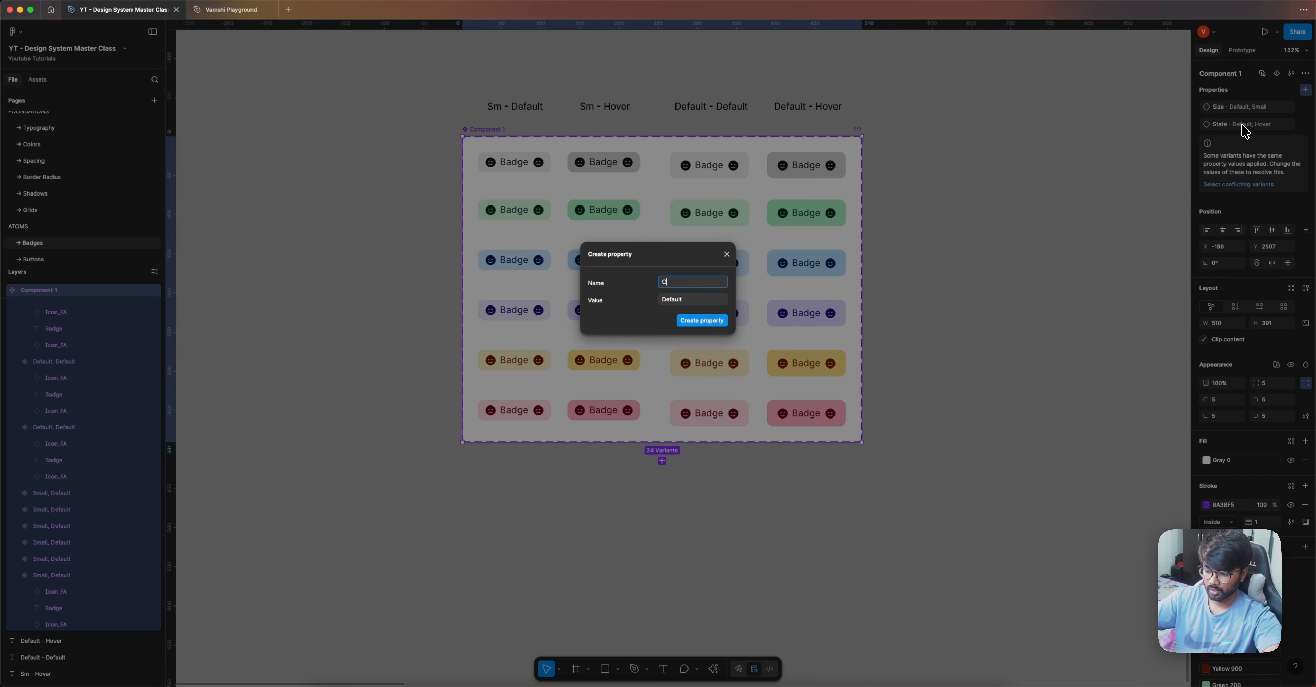
{"action": "left_click", "coordinate": [717, 301]}
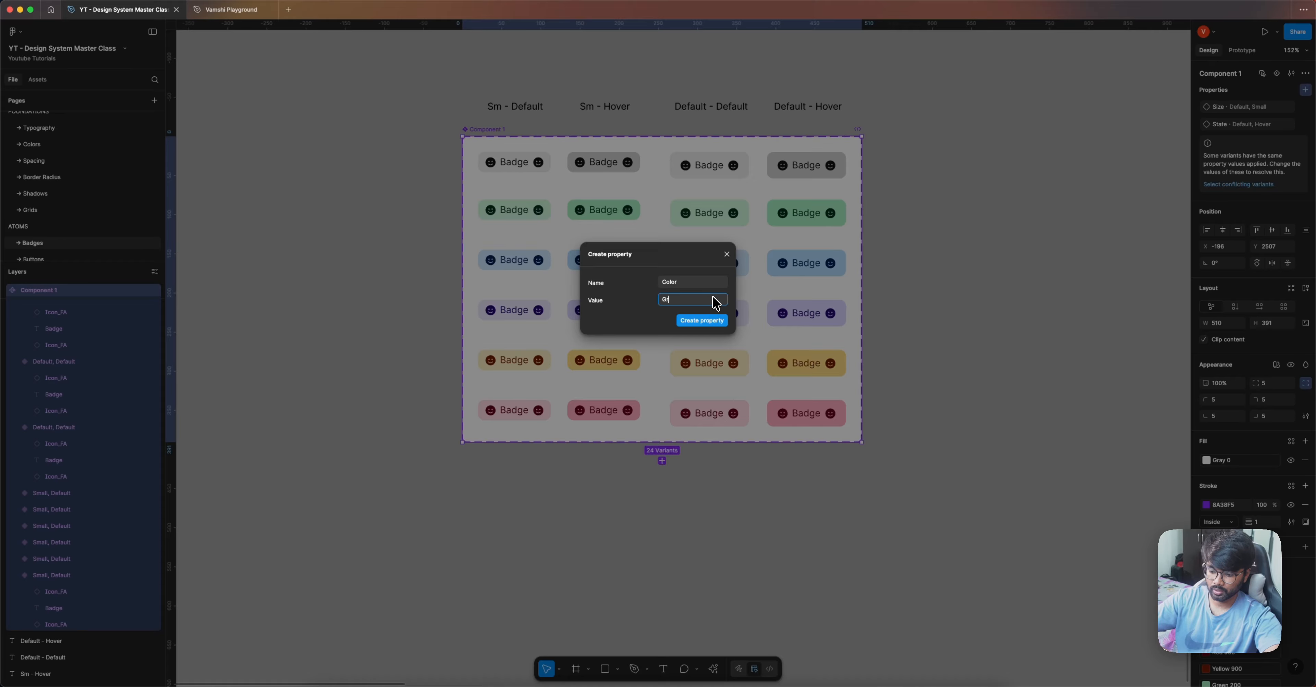
{"action": "key", "text": "Return"}
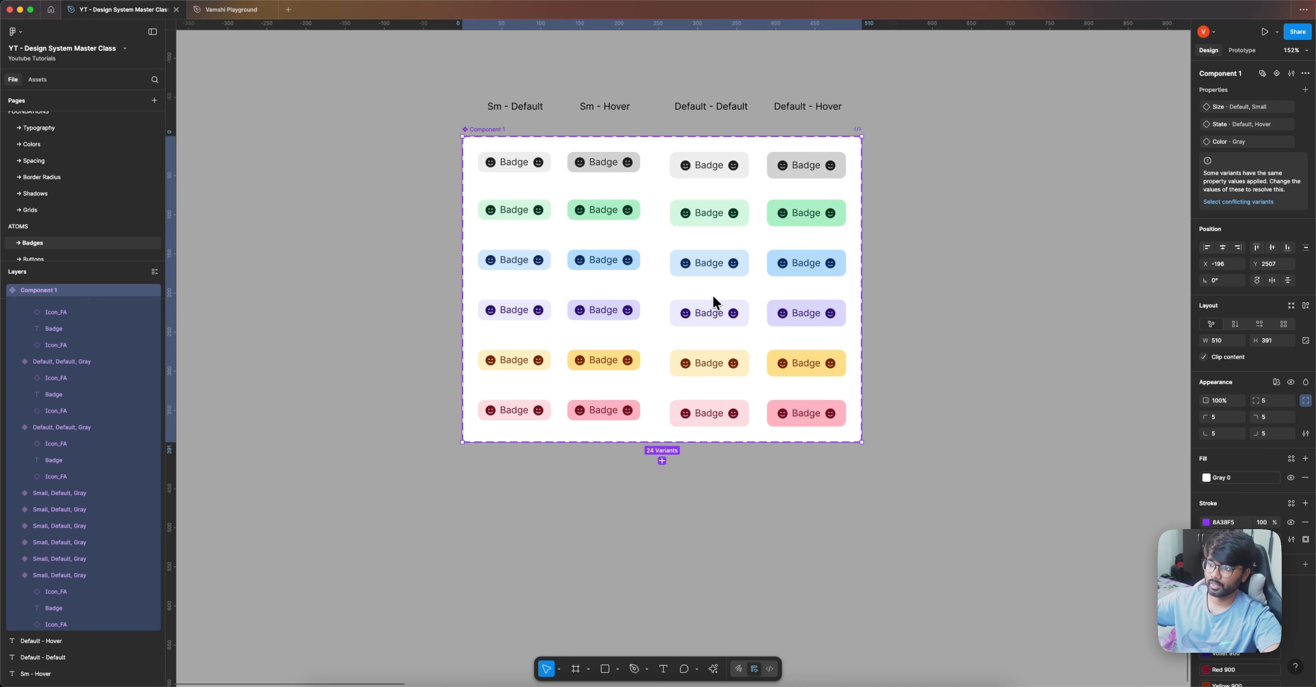
Step: Set Color to Green for the four badges in the green row and to Blue for those in the blue row
{"action": "left_click", "coordinate": [917, 221]}
{"action": "left_click_drag", "start_coordinate": [419, 195], "coordinate": [890, 239]}
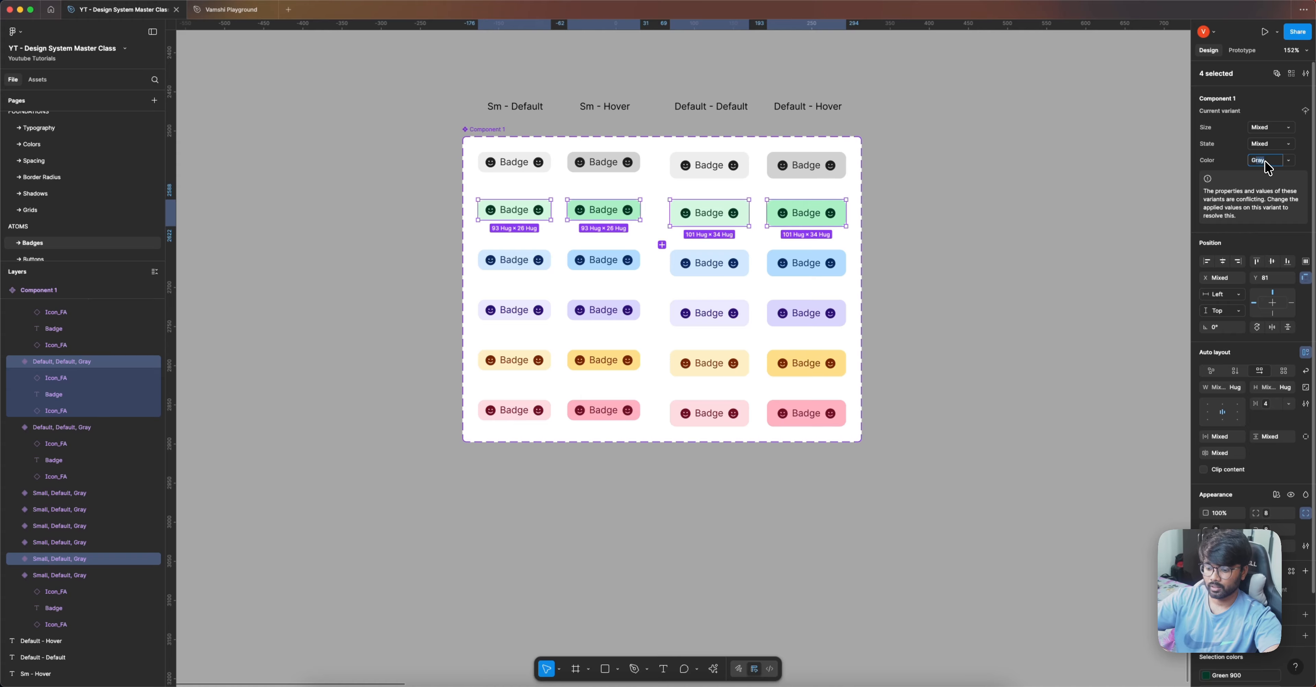
{"action": "key", "text": "Return"}
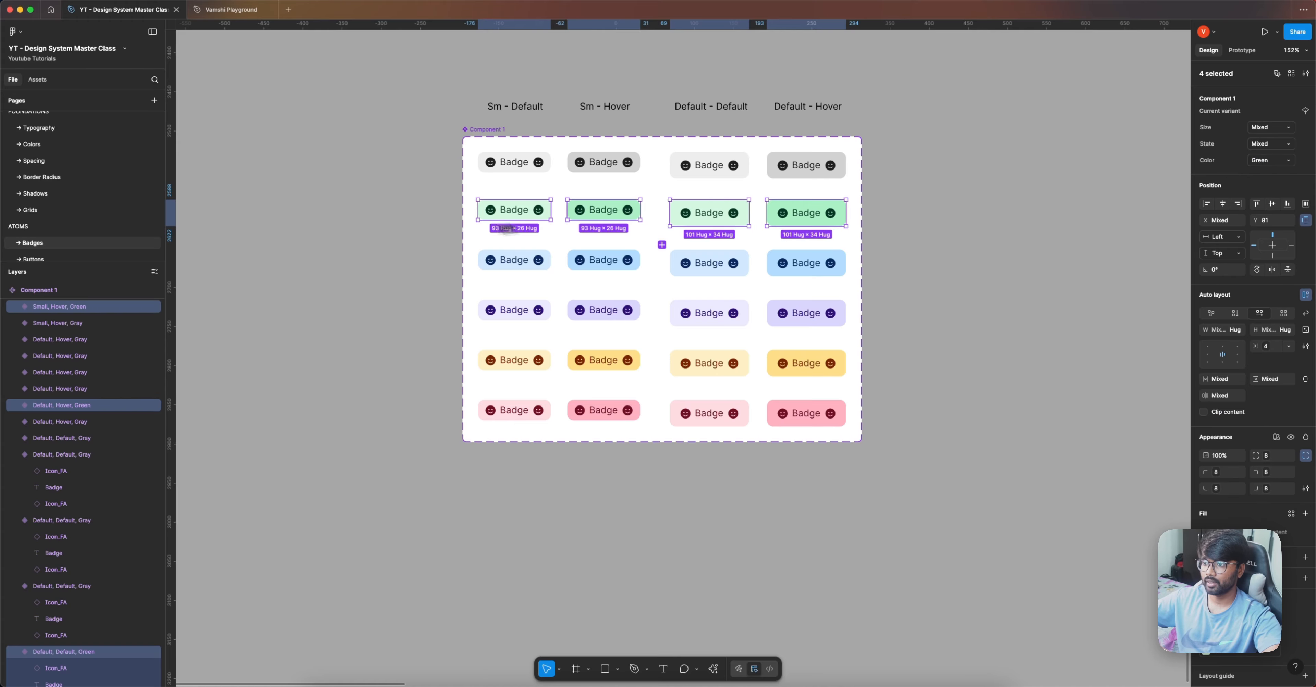
{"action": "left_click_drag", "start_coordinate": [427, 233], "coordinate": [842, 282]}
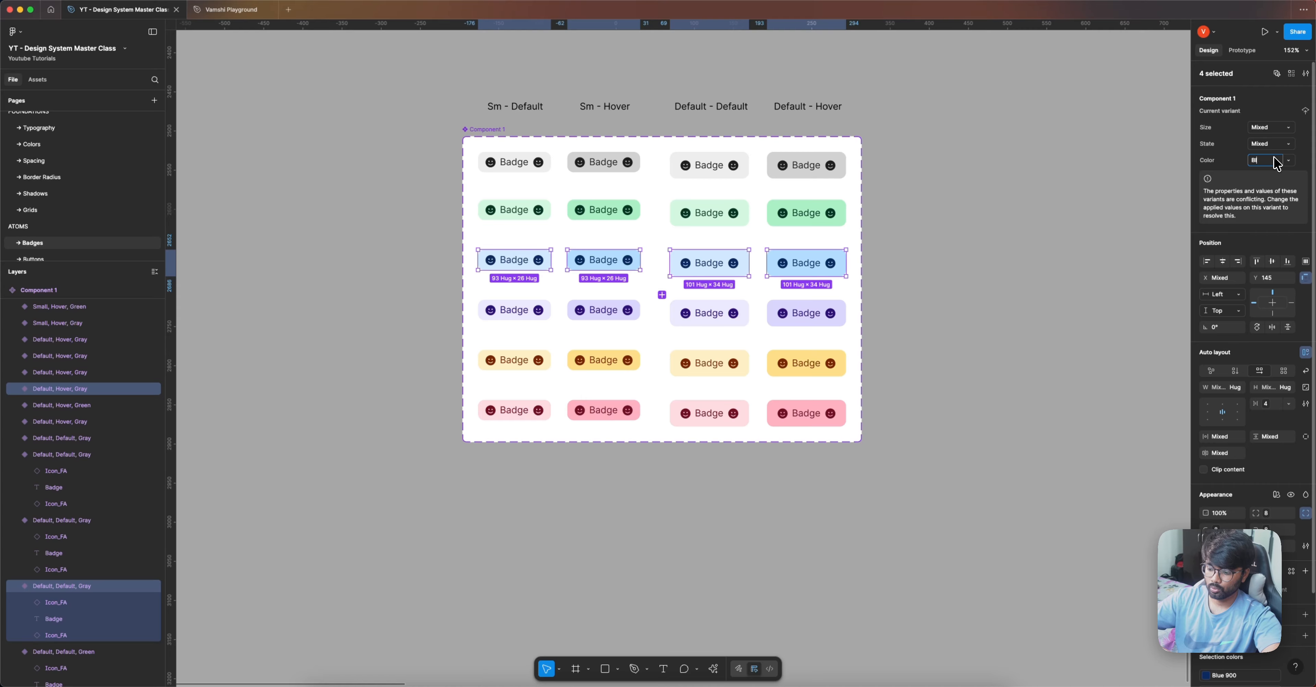
{"action": "key", "text": "Return"}
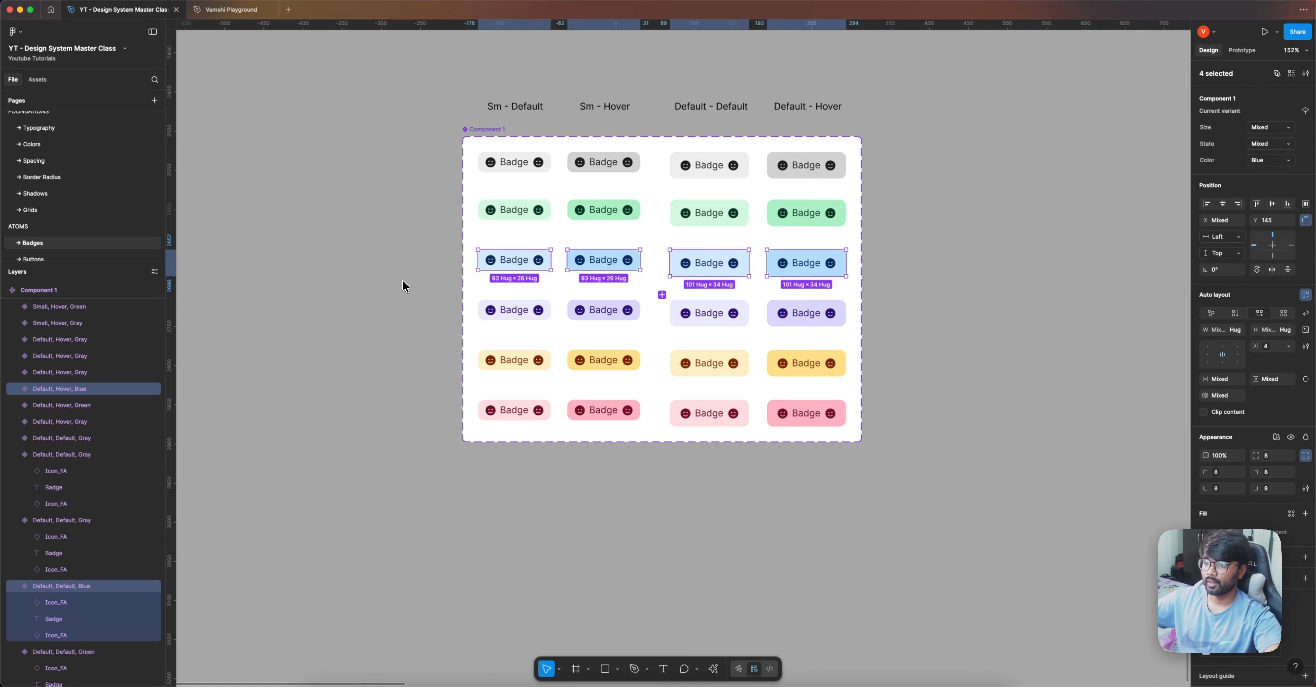
Step: Set Color to Violet for the four badges in the violet row
{"action": "left_click_drag", "start_coordinate": [405, 296], "coordinate": [482, 318]}
{"action": "left_click_drag", "start_coordinate": [741, 336], "coordinate": [888, 337]}
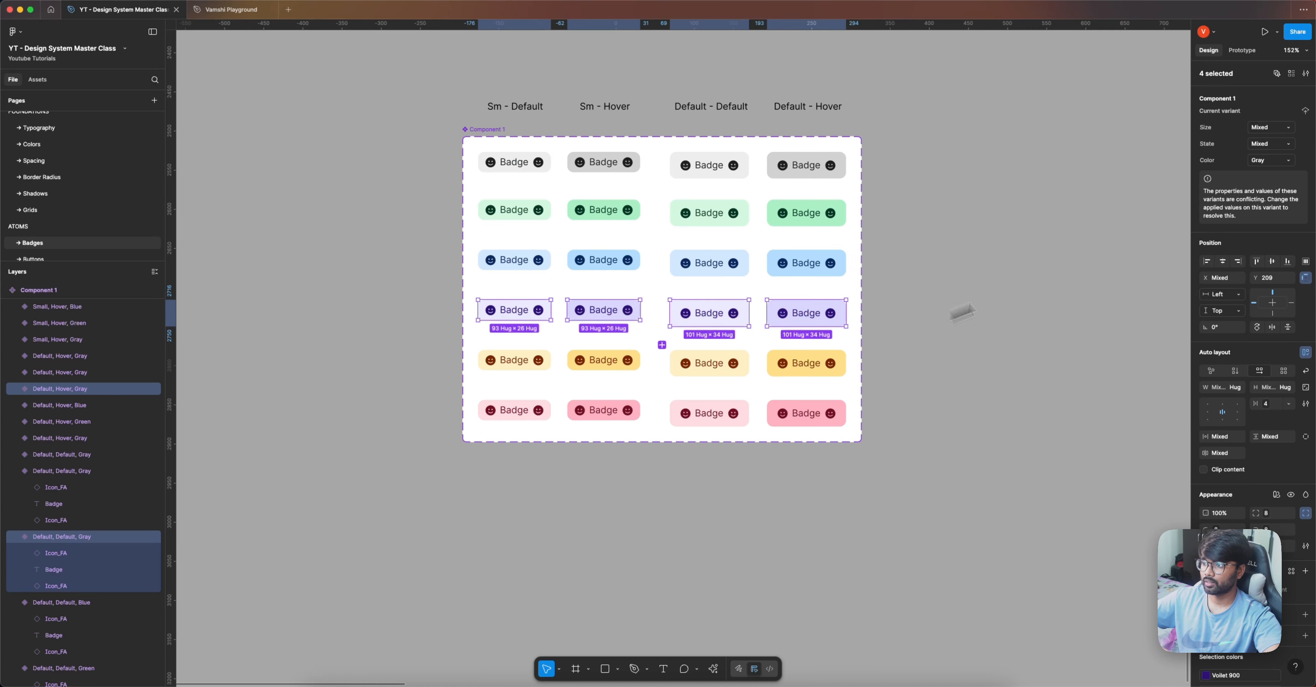
{"action": "left_click", "coordinate": [1261, 165]}
{"action": "type", "text": "Violet"}
{"action": "key", "text": "Return"}
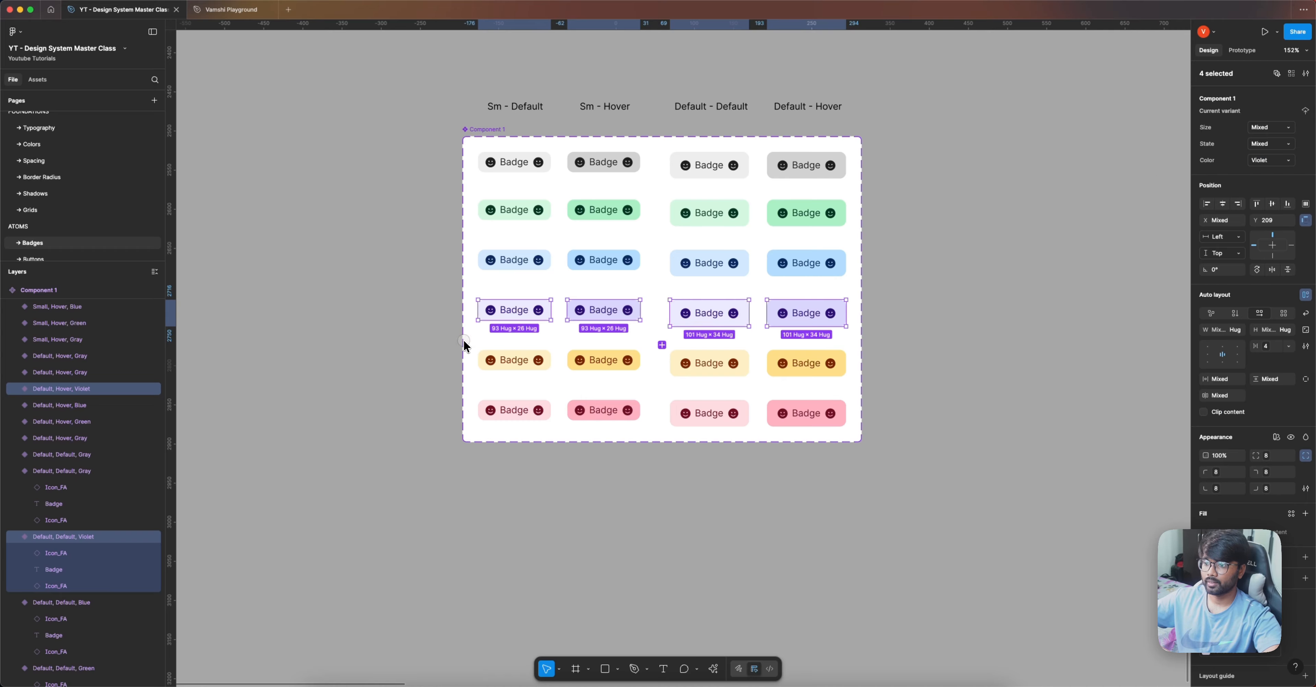
Step: Set Color to Yellow for the four badges in the yellow row and to Red for those in the red row
{"action": "left_click_drag", "start_coordinate": [430, 331], "coordinate": [888, 401]}
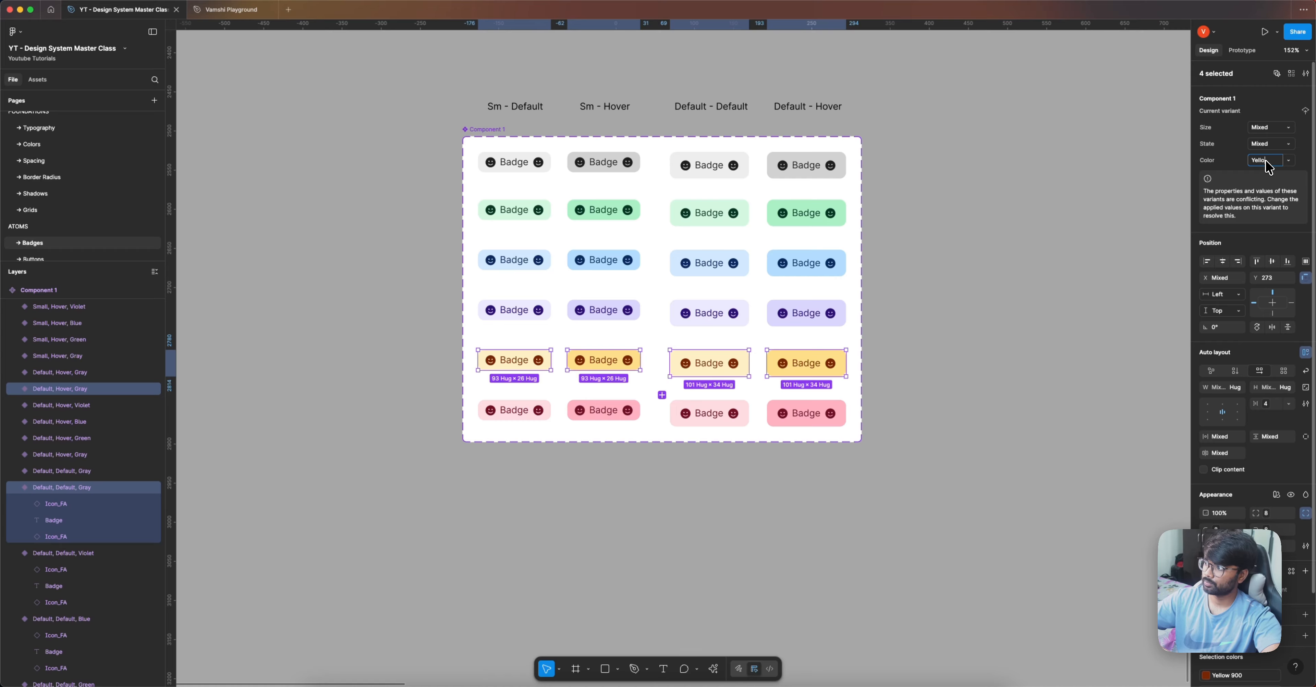
{"action": "key", "text": "Return"}
{"action": "left_click_drag", "start_coordinate": [402, 386], "coordinate": [903, 441]}
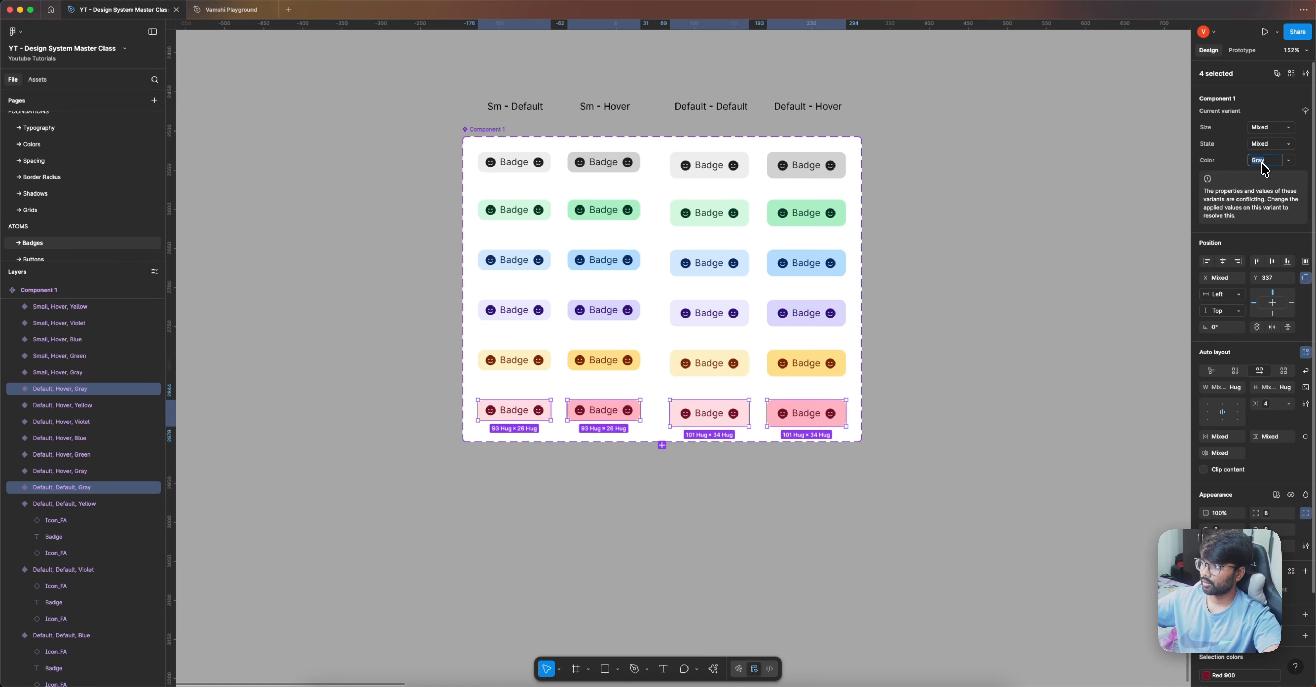
{"action": "key", "text": "Return"}
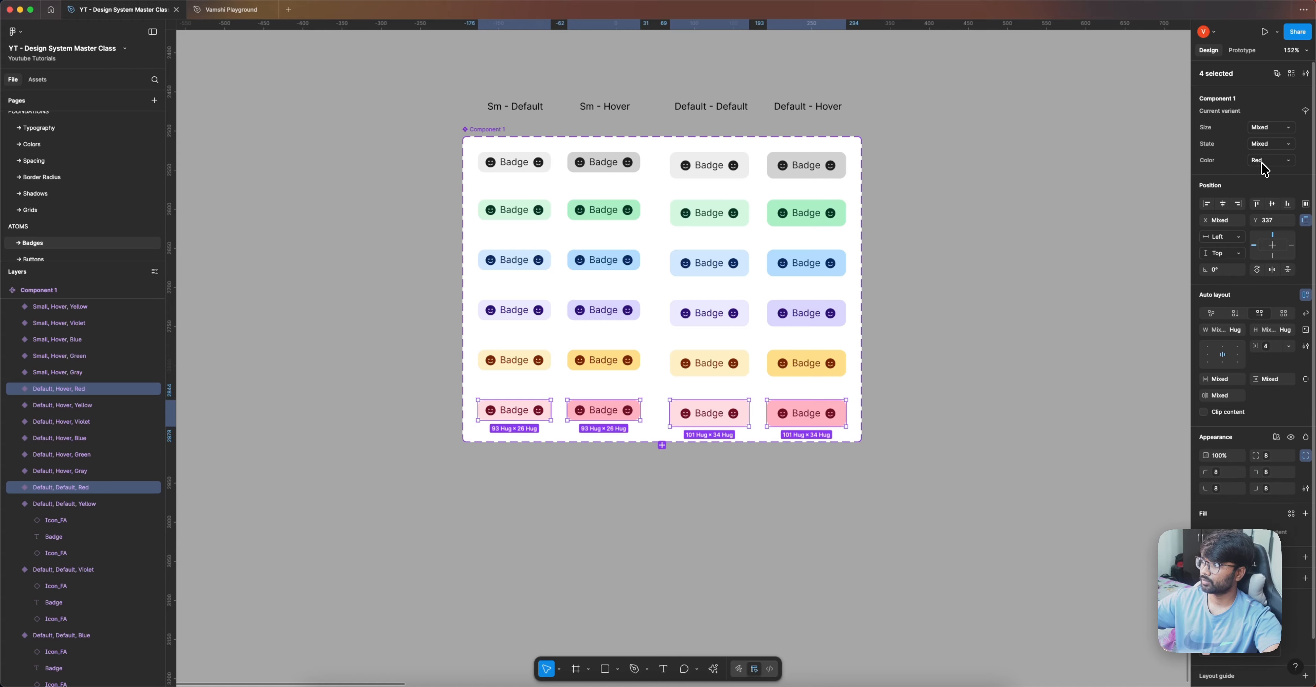
Step: Test Size Default, State Hover and Color Green on a badge instance placed beside the component set, and delete the instance
{"action": "left_click", "coordinate": [493, 160]}
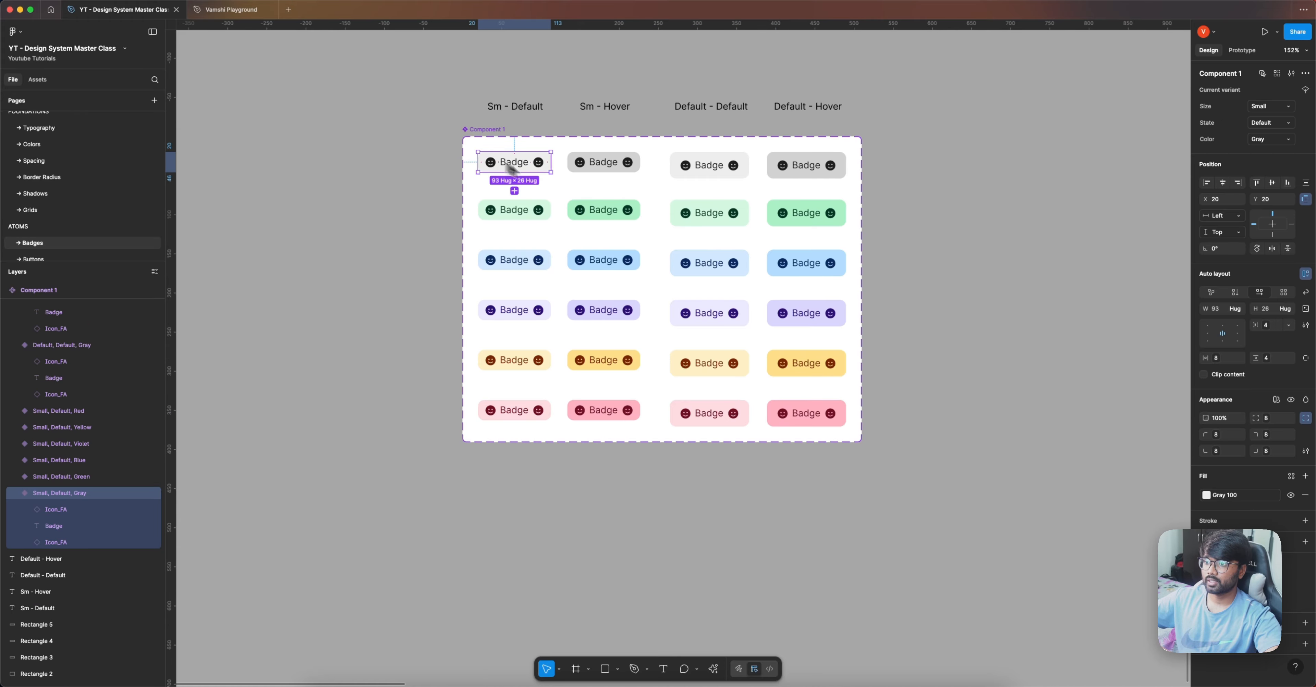
{"action": "left_click_drag", "start_coordinate": [493, 154], "coordinate": [933, 185]}
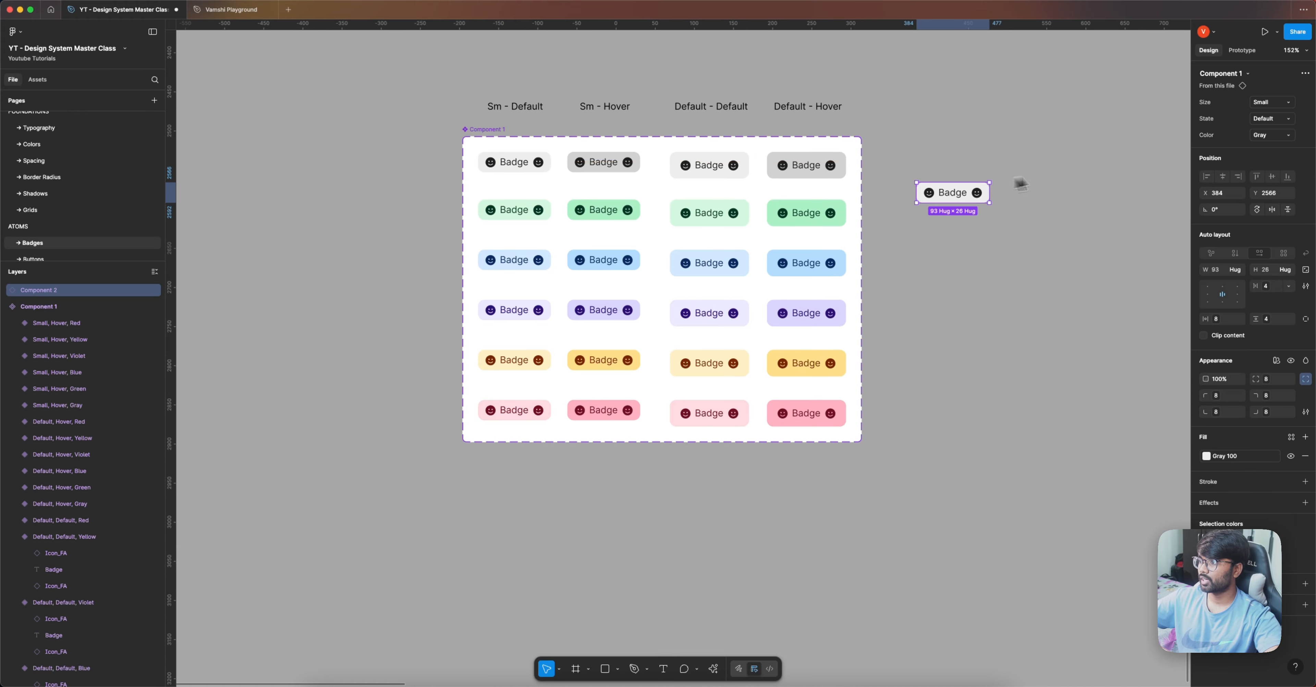
{"action": "left_click", "coordinate": [1264, 103]}
{"action": "left_click", "coordinate": [1249, 88]}
{"action": "left_click", "coordinate": [1264, 119]}
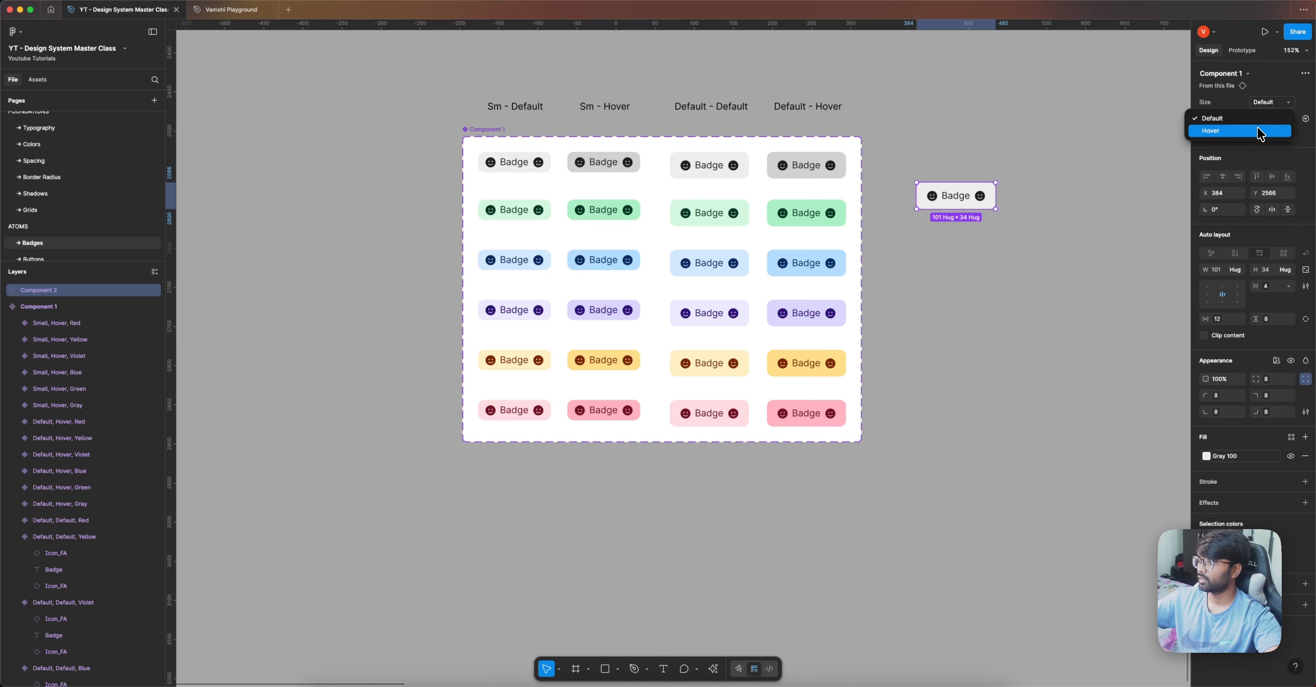
{"action": "left_click", "coordinate": [1262, 131]}
{"action": "left_click", "coordinate": [1266, 135]}
{"action": "left_click", "coordinate": [1257, 148]}
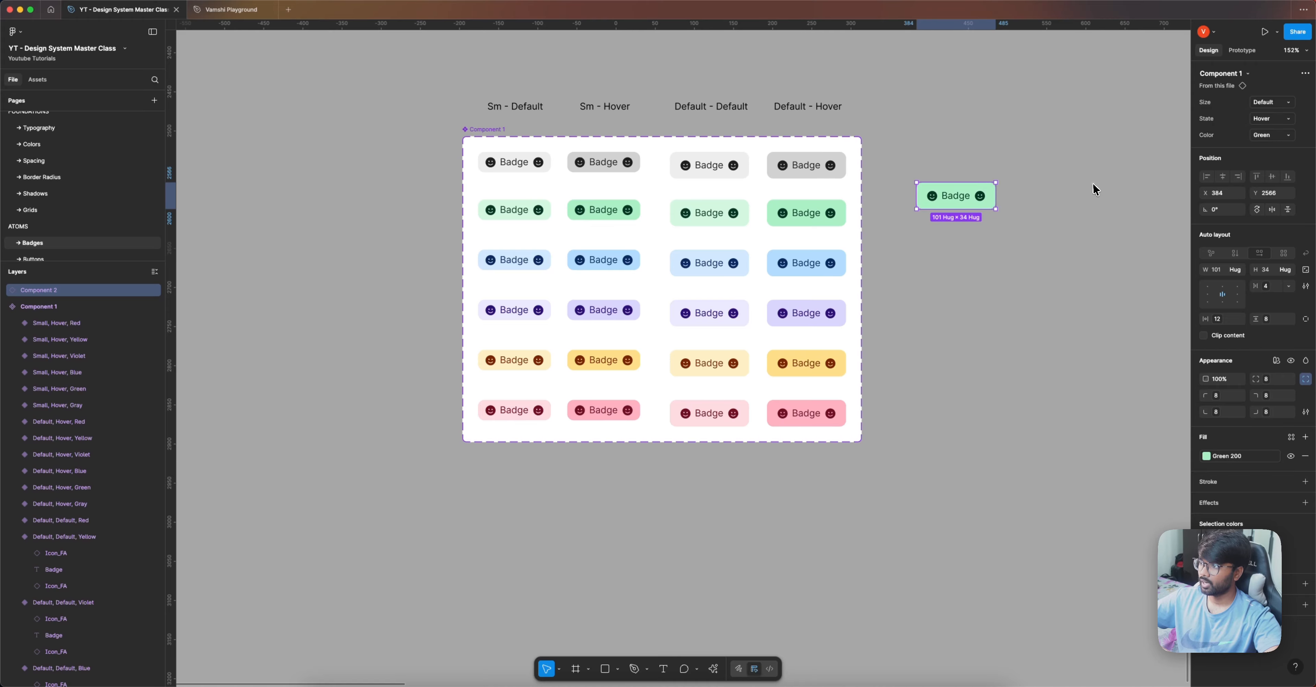
{"action": "left_click_drag", "start_coordinate": [1061, 250], "coordinate": [956, 184]}
{"action": "key", "text": "Delete"}
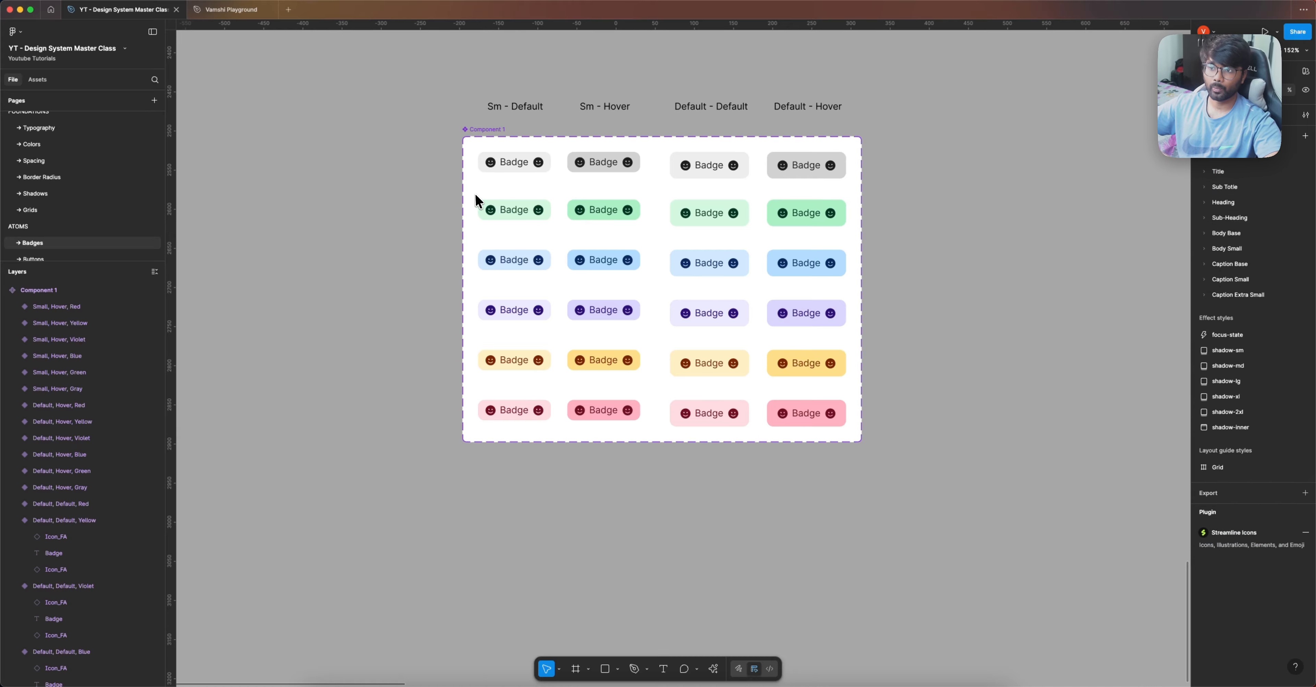
{"action": "scroll", "coordinate": [477, 192], "scroll_direction": "up", "scroll_amount": 3}
{"action": "double_click", "coordinate": [493, 159]}
{"action": "left_click", "coordinate": [493, 217], "text": "shift"}
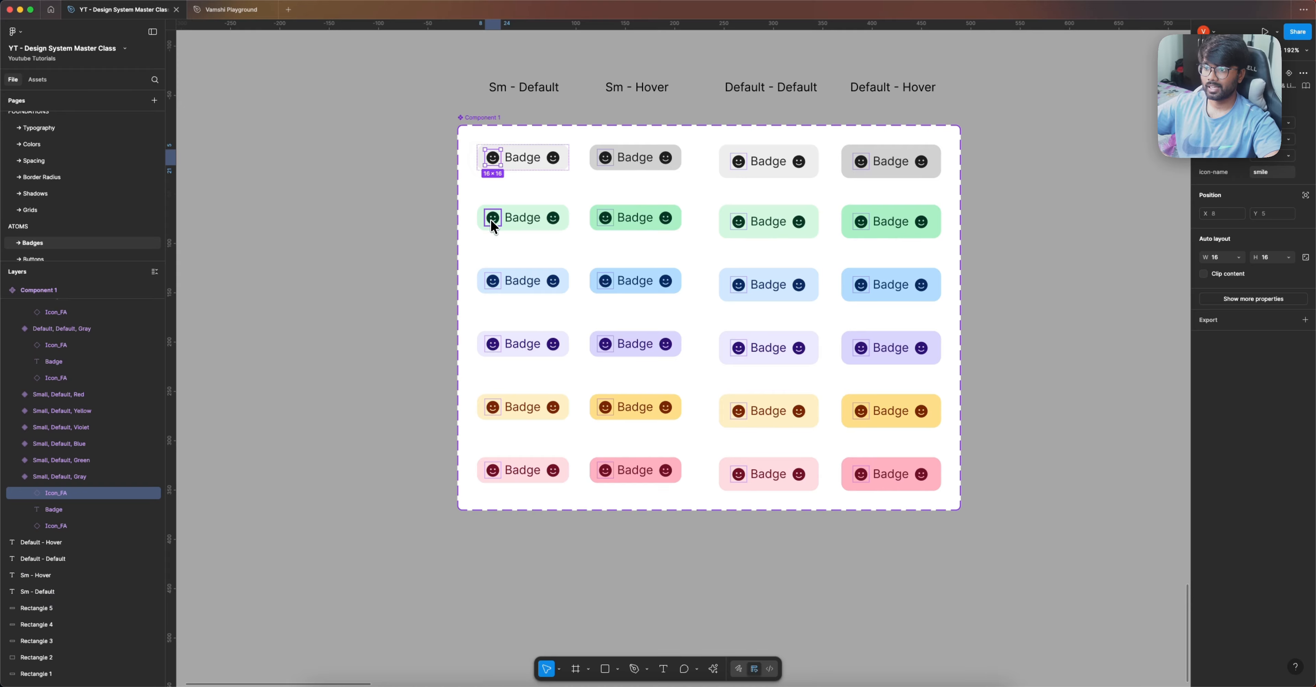
{"action": "left_click", "coordinate": [383, 303]}
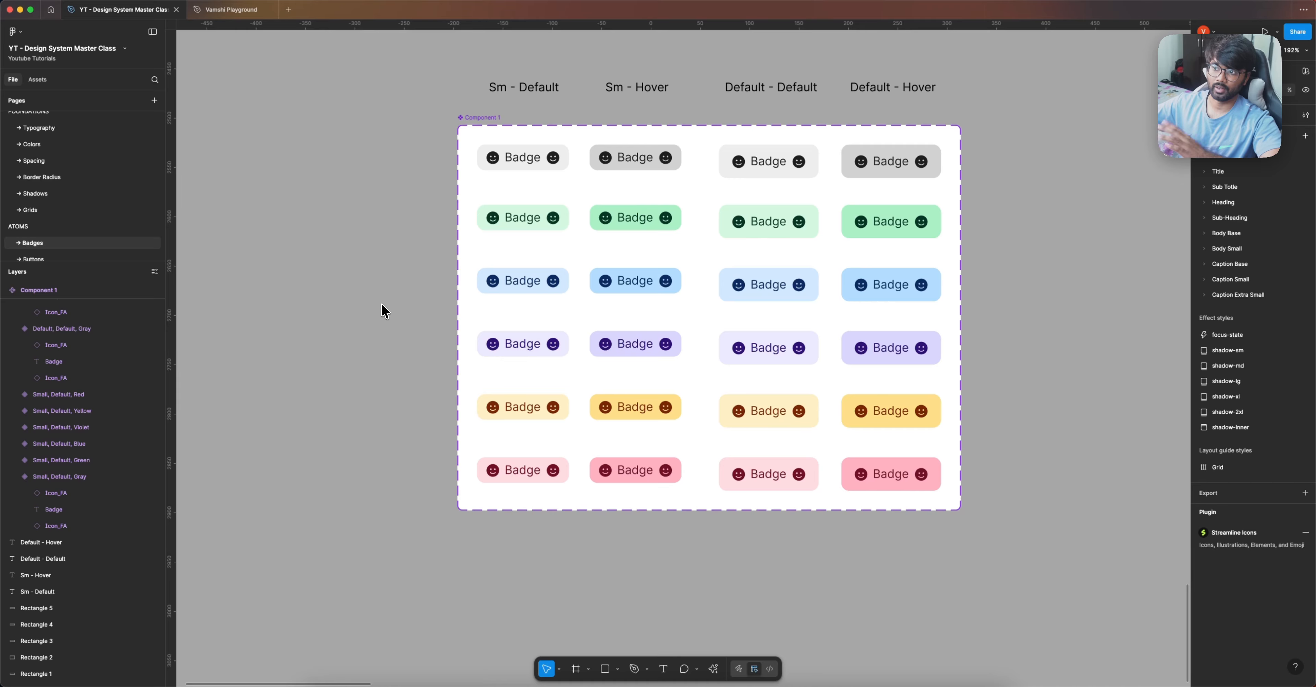
Step: Select the icon before the Badge text in all 24 variants, across the Sm and Default columns
{"action": "double_click", "coordinate": [492, 159]}
{"action": "left_click", "coordinate": [492, 218], "text": "shift"}
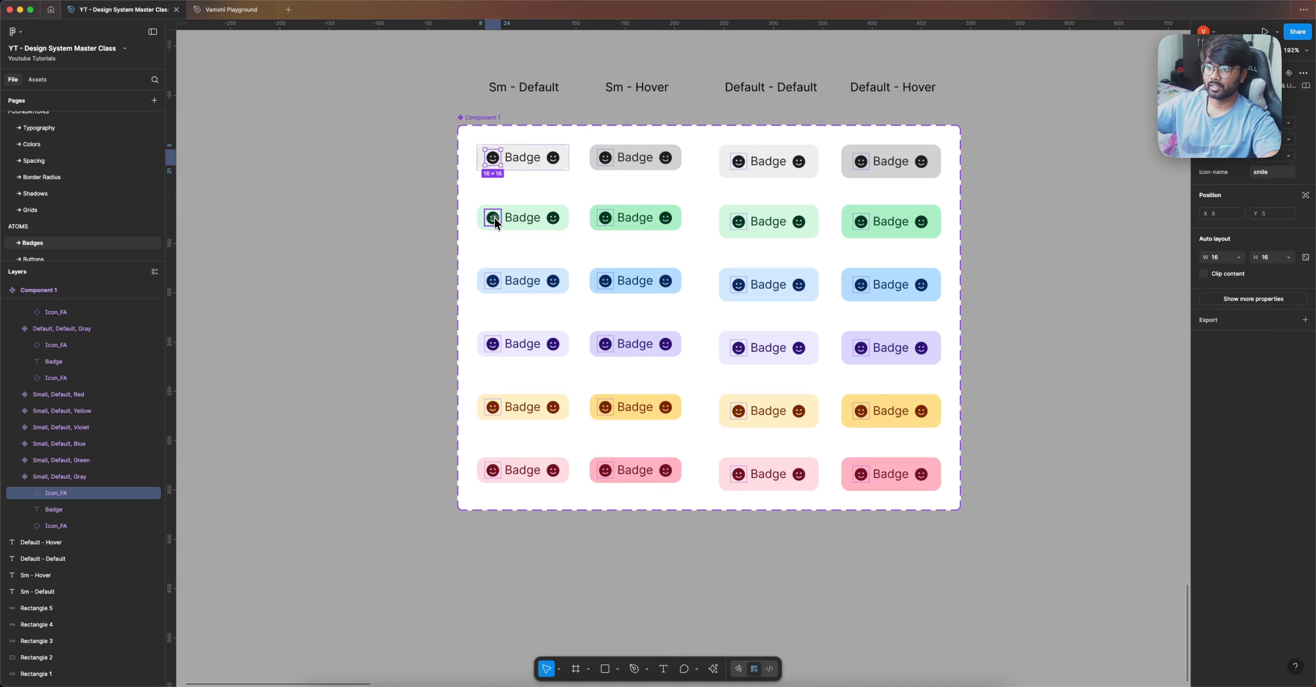
{"action": "left_click", "coordinate": [492, 281], "text": "shift"}
{"action": "left_click", "coordinate": [492, 344], "text": "shift"}
{"action": "left_click", "coordinate": [492, 407], "text": "shift"}
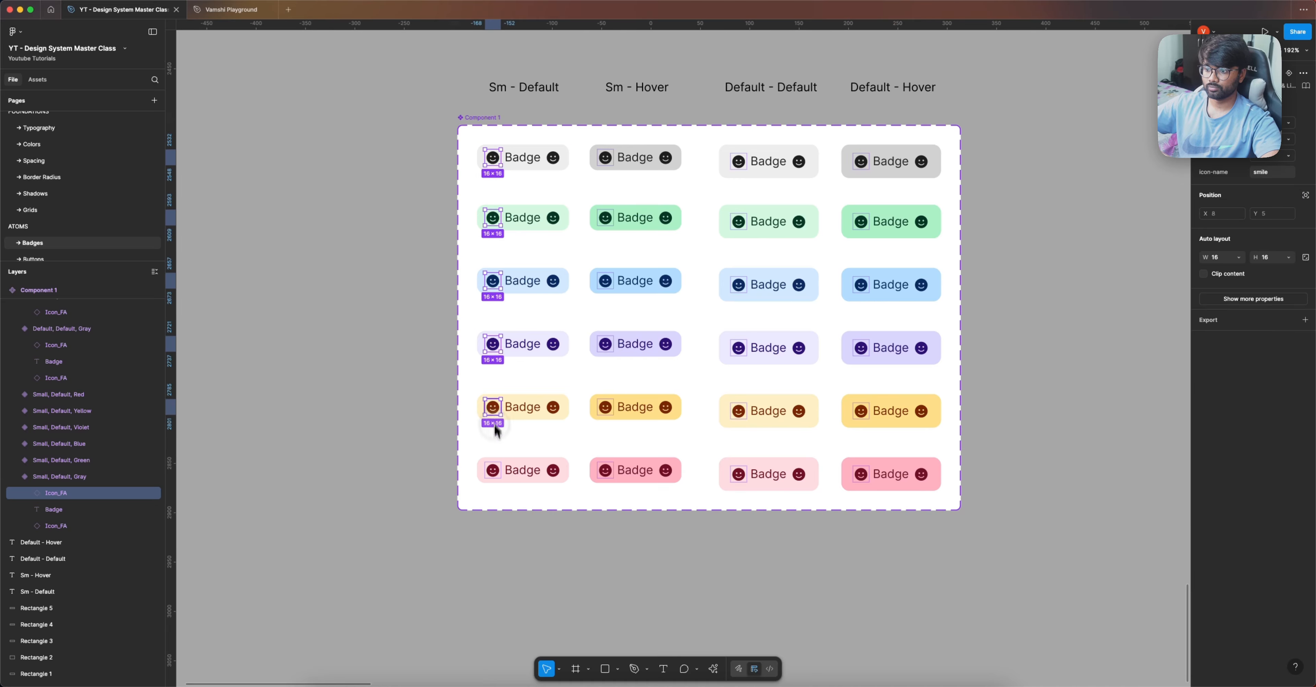
{"action": "left_click", "coordinate": [492, 470], "text": "shift"}
{"action": "left_click", "coordinate": [605, 470], "text": "shift"}
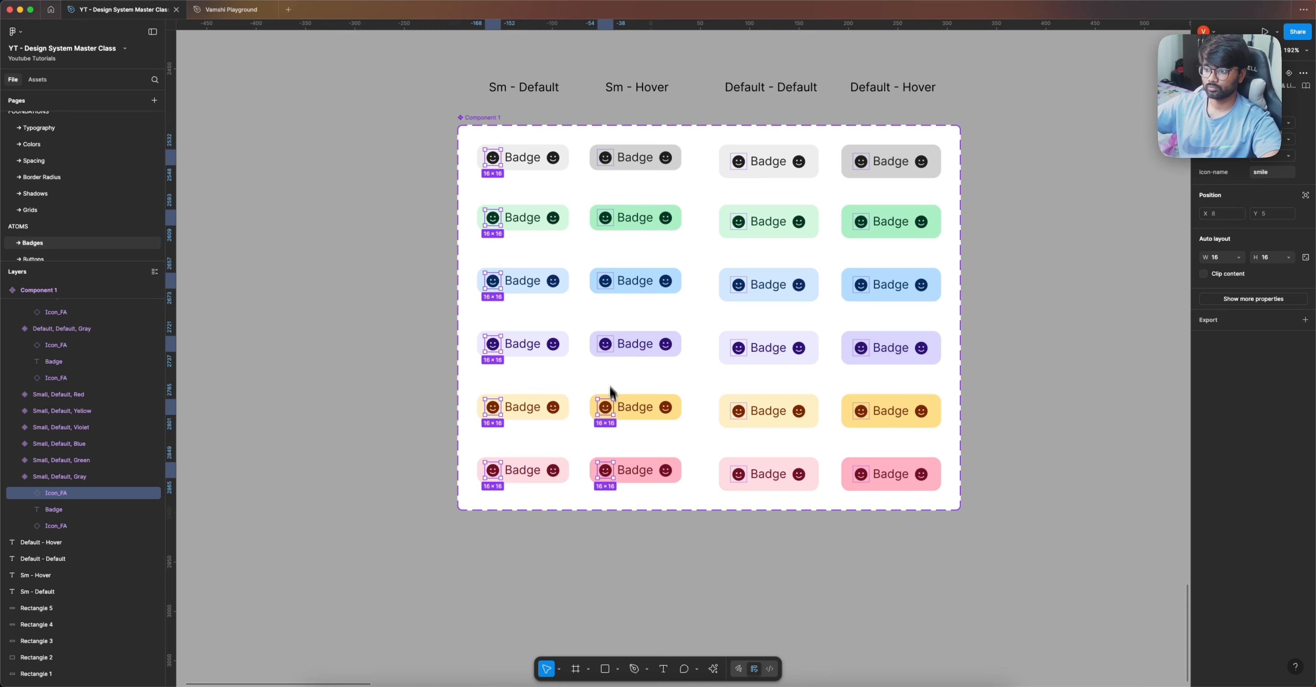
{"action": "left_click", "coordinate": [605, 344], "text": "shift"}
{"action": "left_click", "coordinate": [605, 281], "text": "shift"}
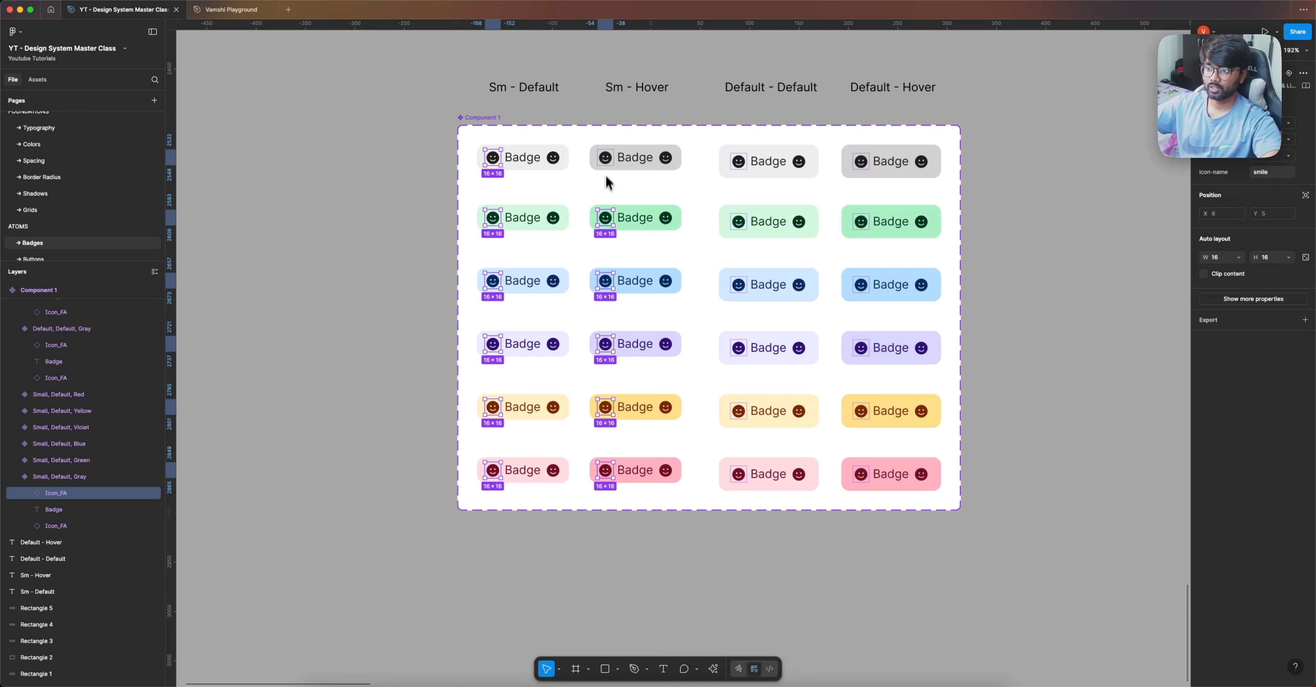
{"action": "left_click", "coordinate": [738, 162], "text": "shift"}
{"action": "left_click", "coordinate": [738, 222], "text": "shift"}
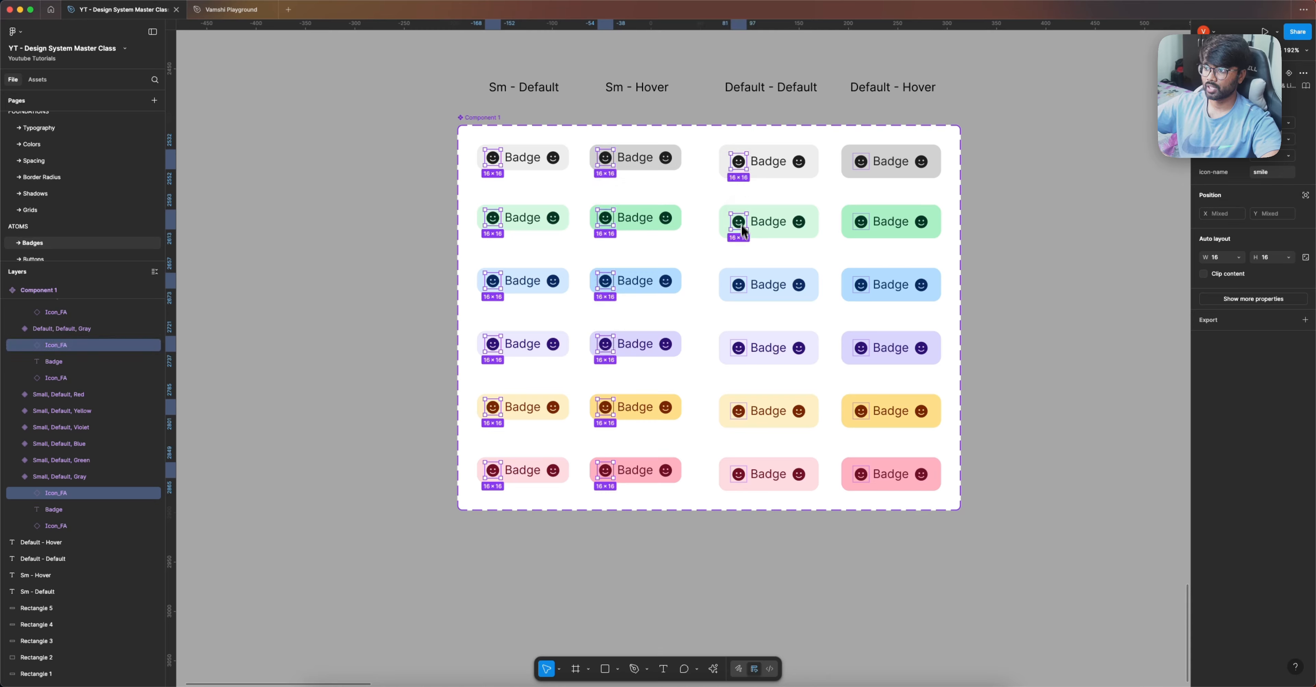
{"action": "left_click", "coordinate": [738, 285], "text": "shift"}
{"action": "left_click", "coordinate": [738, 348], "text": "shift"}
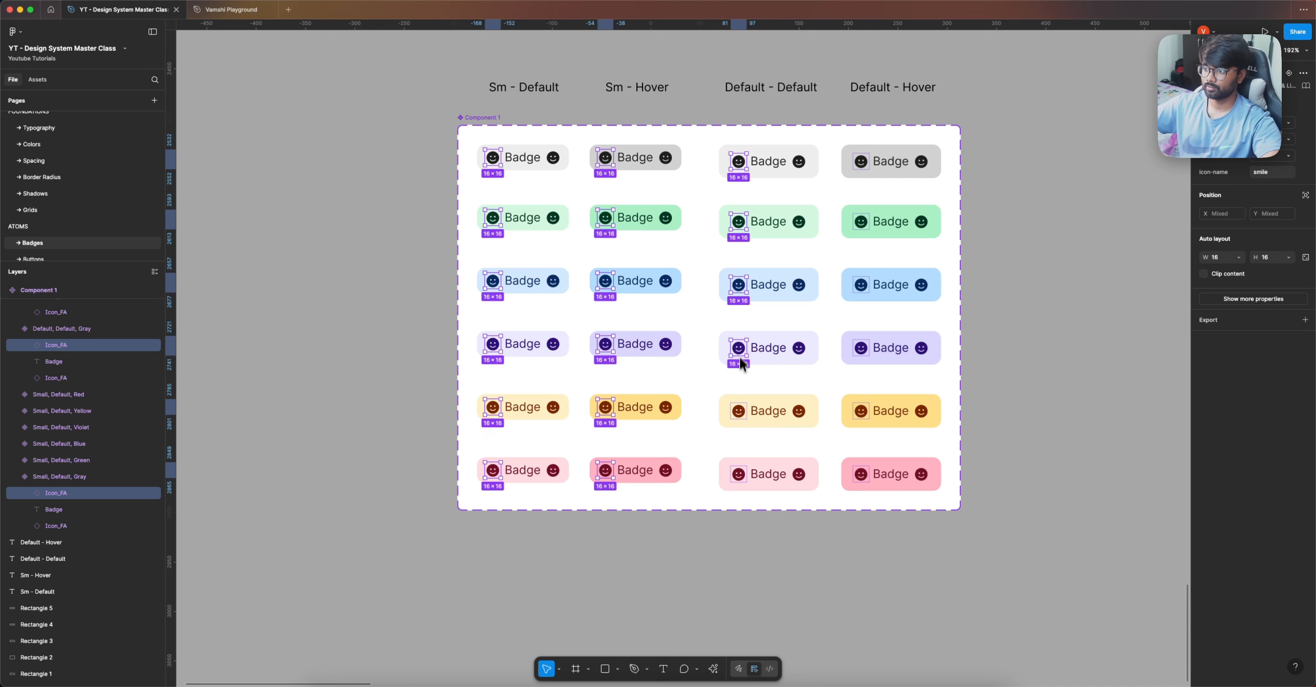
{"action": "left_click", "coordinate": [738, 411], "text": "shift"}
{"action": "left_click", "coordinate": [739, 468], "text": "shift"}
{"action": "left_click", "coordinate": [861, 474], "text": "shift"}
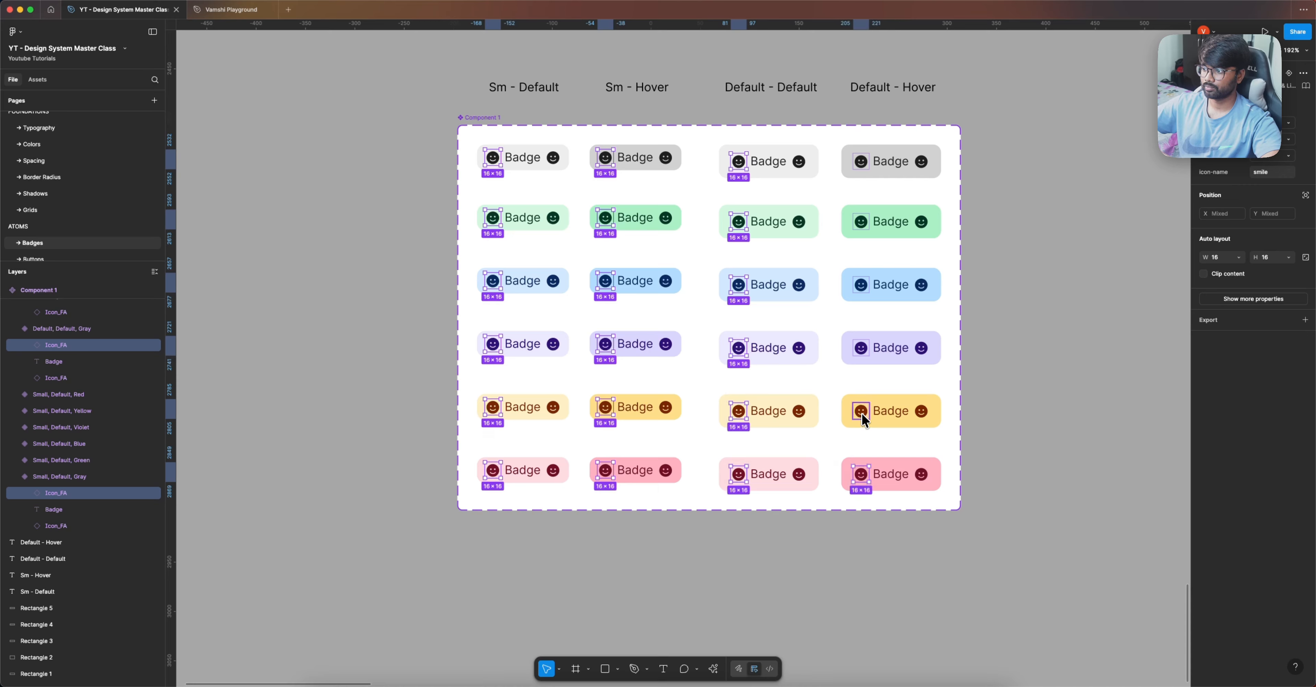
{"action": "left_click", "coordinate": [861, 412], "text": "shift"}
{"action": "left_click", "coordinate": [860, 352], "text": "shift"}
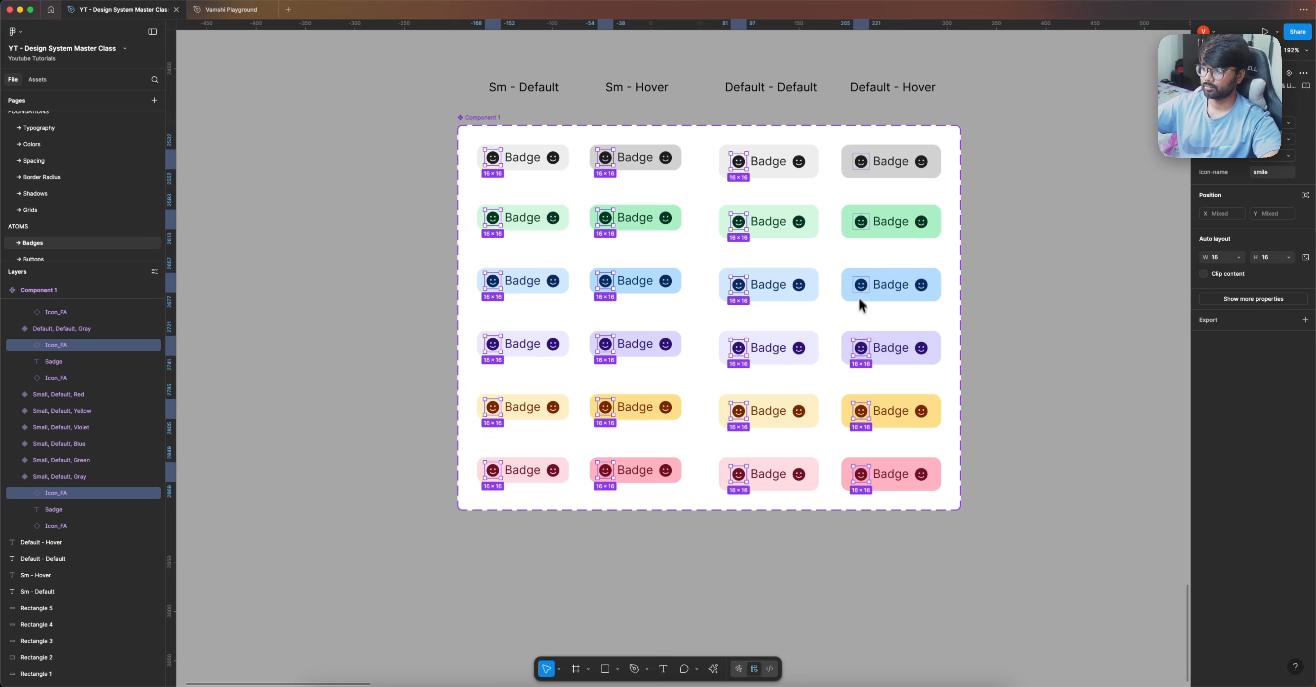
{"action": "left_click", "coordinate": [860, 222], "text": "shift"}
{"action": "left_click", "coordinate": [861, 162], "text": "shift"}
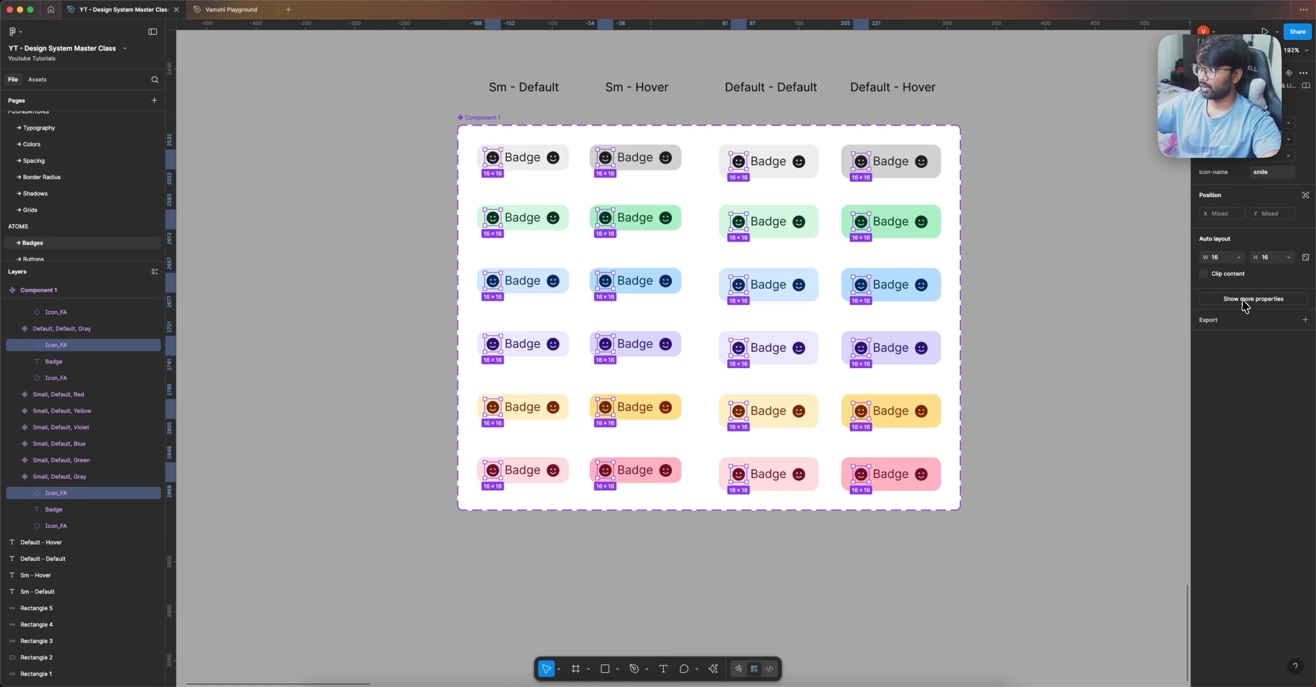
Step: Link the selected icons' visibility to a new boolean property named Icon Left with the value True, and check it on the component set
{"action": "left_click", "coordinate": [1253, 299]}
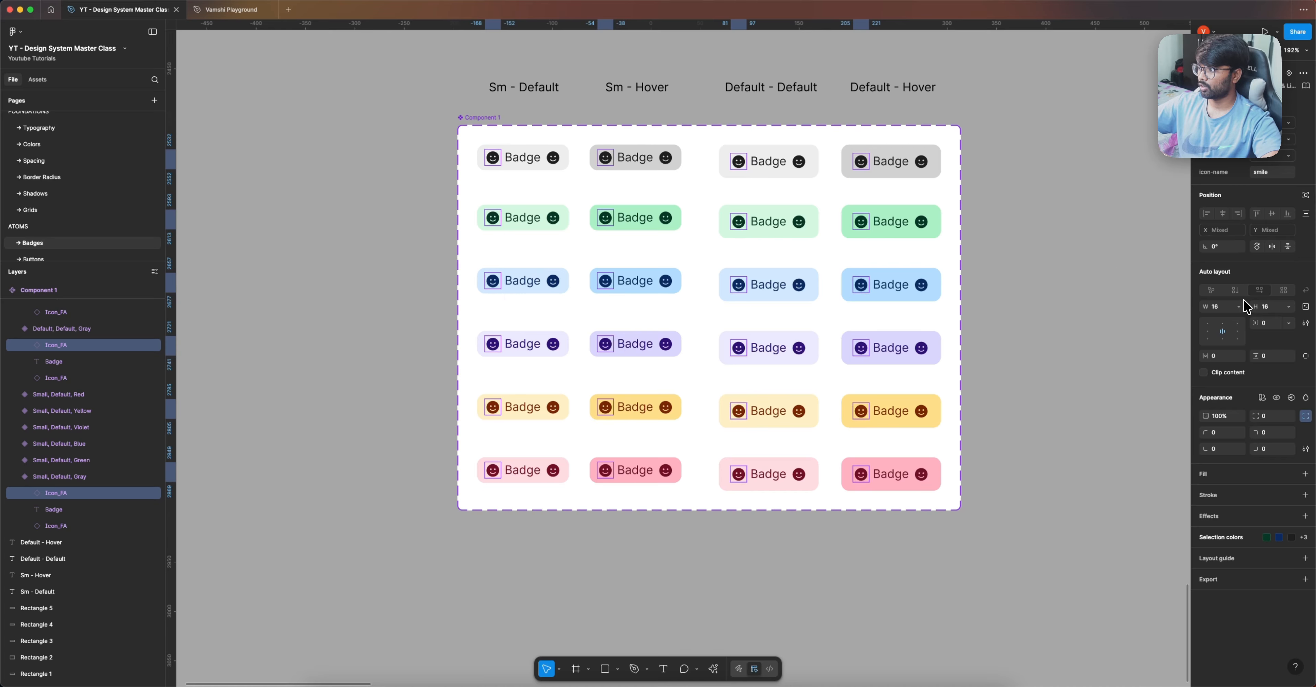
{"action": "left_click", "coordinate": [1291, 398]}
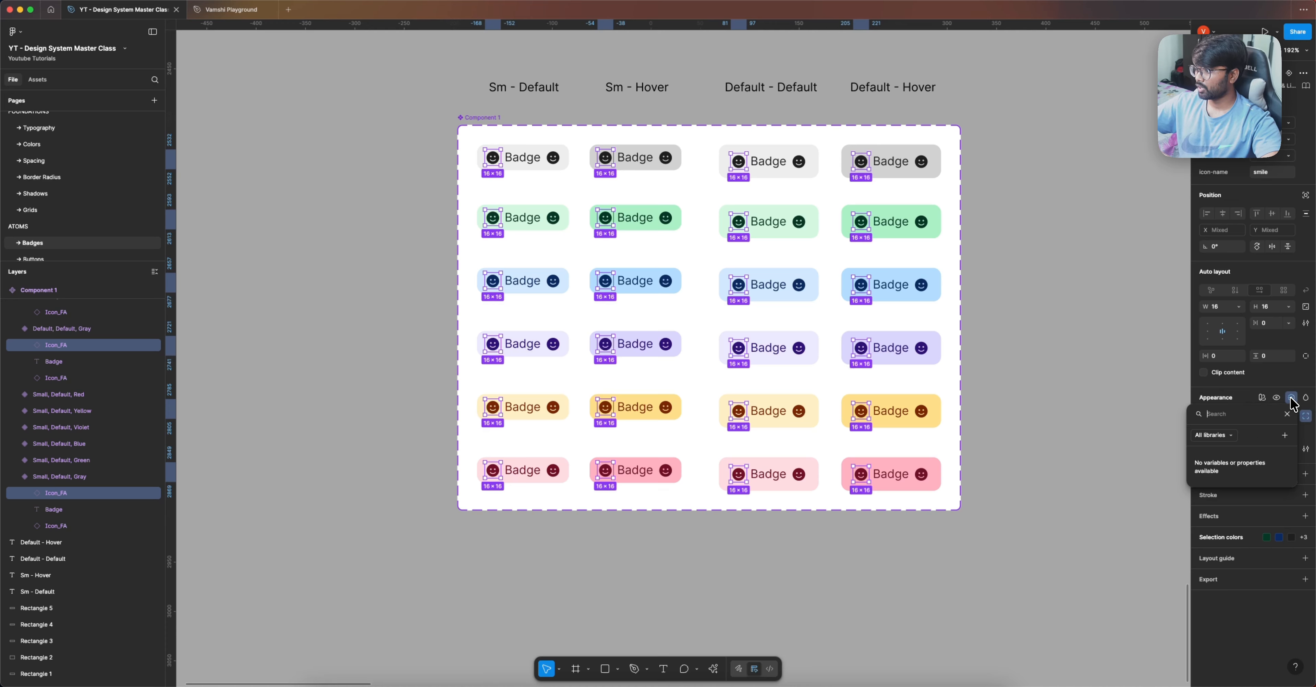
{"action": "left_click", "coordinate": [1285, 440]}
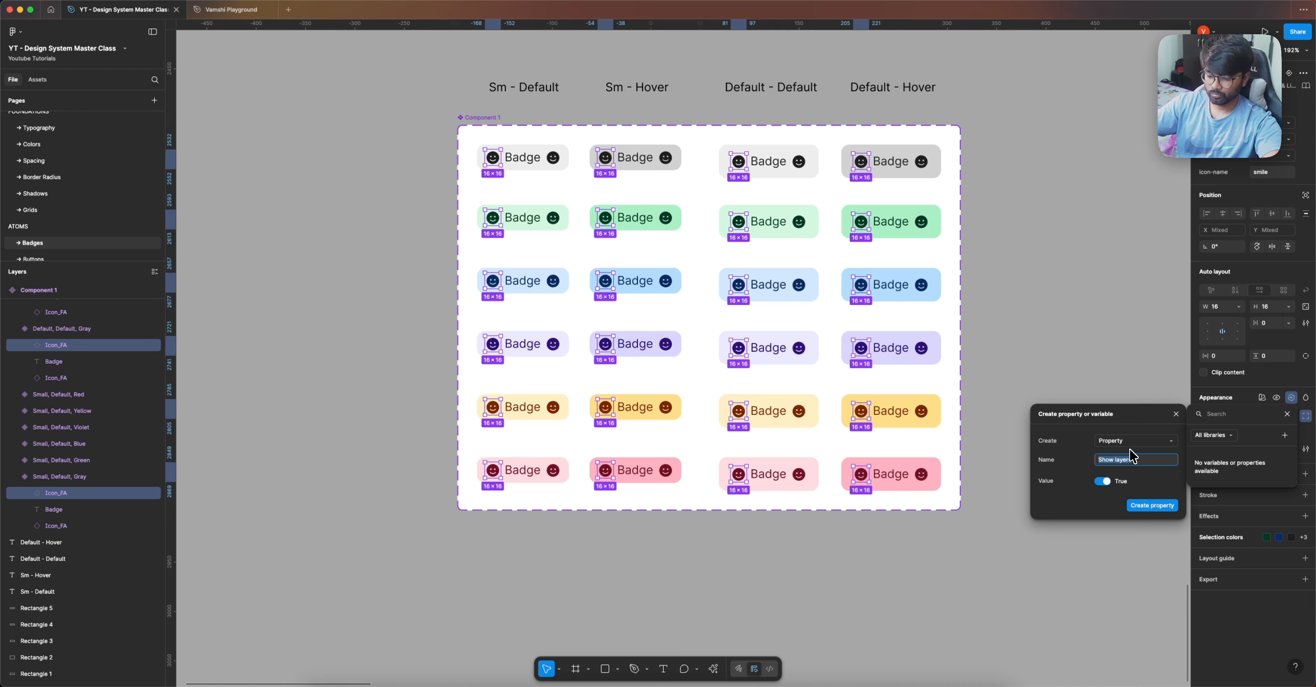
{"action": "type", "text": "Icon Left"}
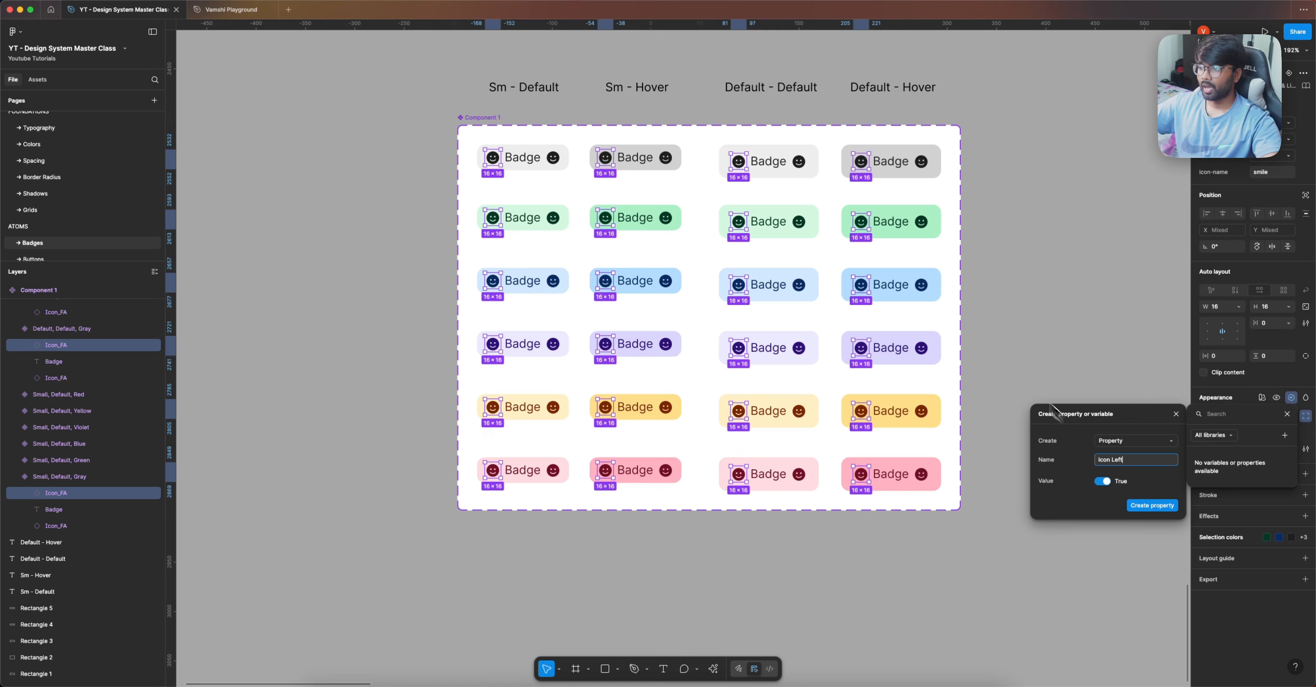
{"action": "left_click", "coordinate": [1152, 506]}
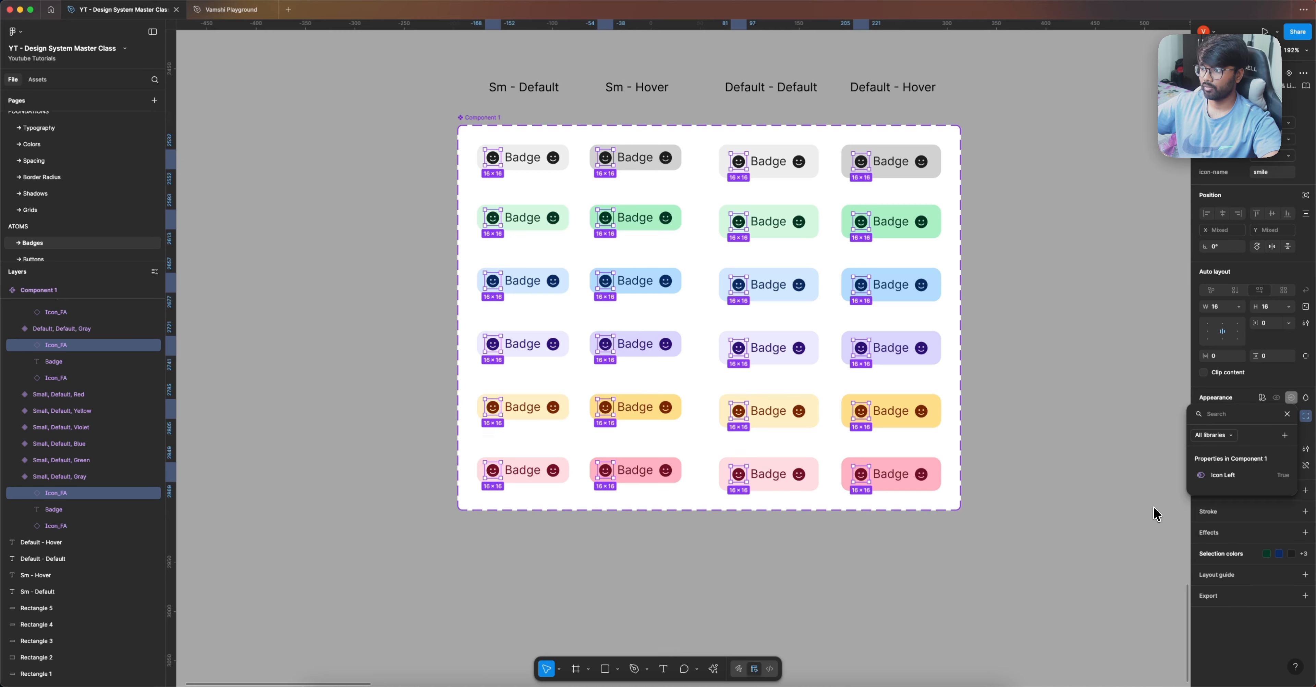
{"action": "left_click", "coordinate": [1057, 197]}
{"action": "left_click", "coordinate": [493, 119]}
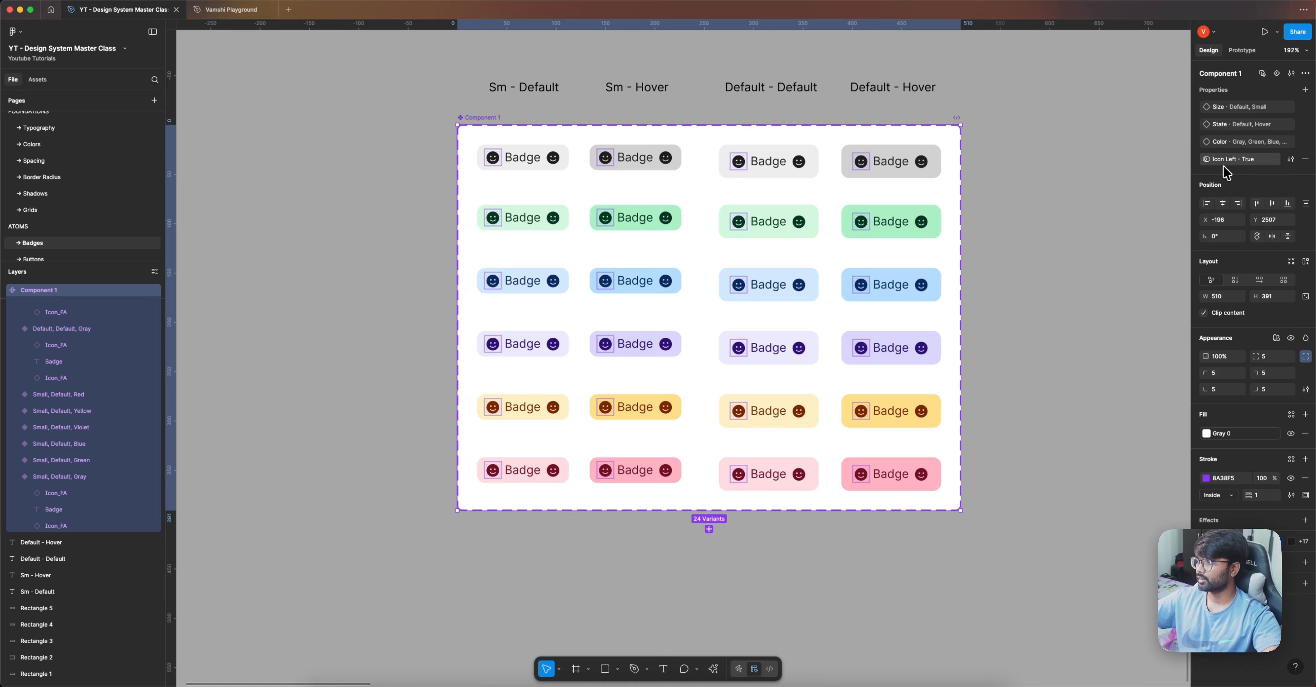
{"action": "left_click", "coordinate": [1115, 229]}
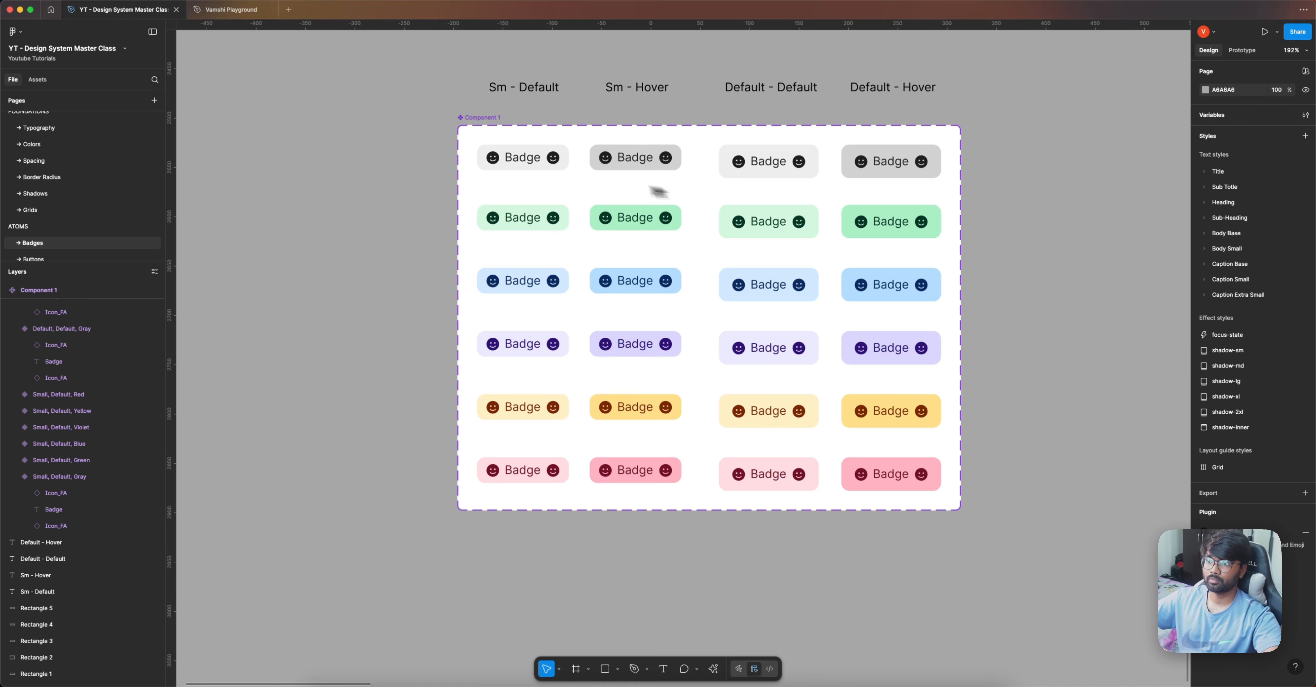
Step: Select the icon after the Badge text in all 24 variants, across the Sm and Default columns
{"action": "double_click", "coordinate": [553, 160]}
{"action": "left_click", "coordinate": [553, 218], "text": "shift"}
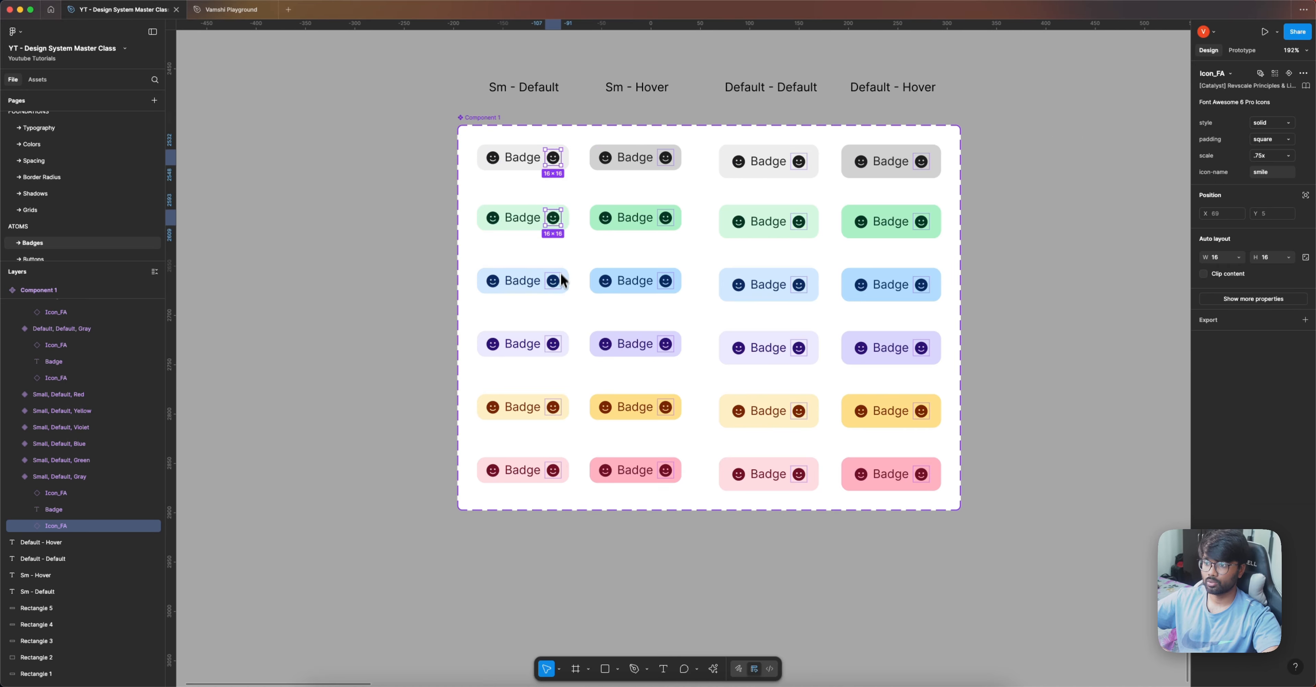
{"action": "left_click", "coordinate": [553, 281], "text": "shift"}
{"action": "left_click", "coordinate": [553, 343], "text": "shift"}
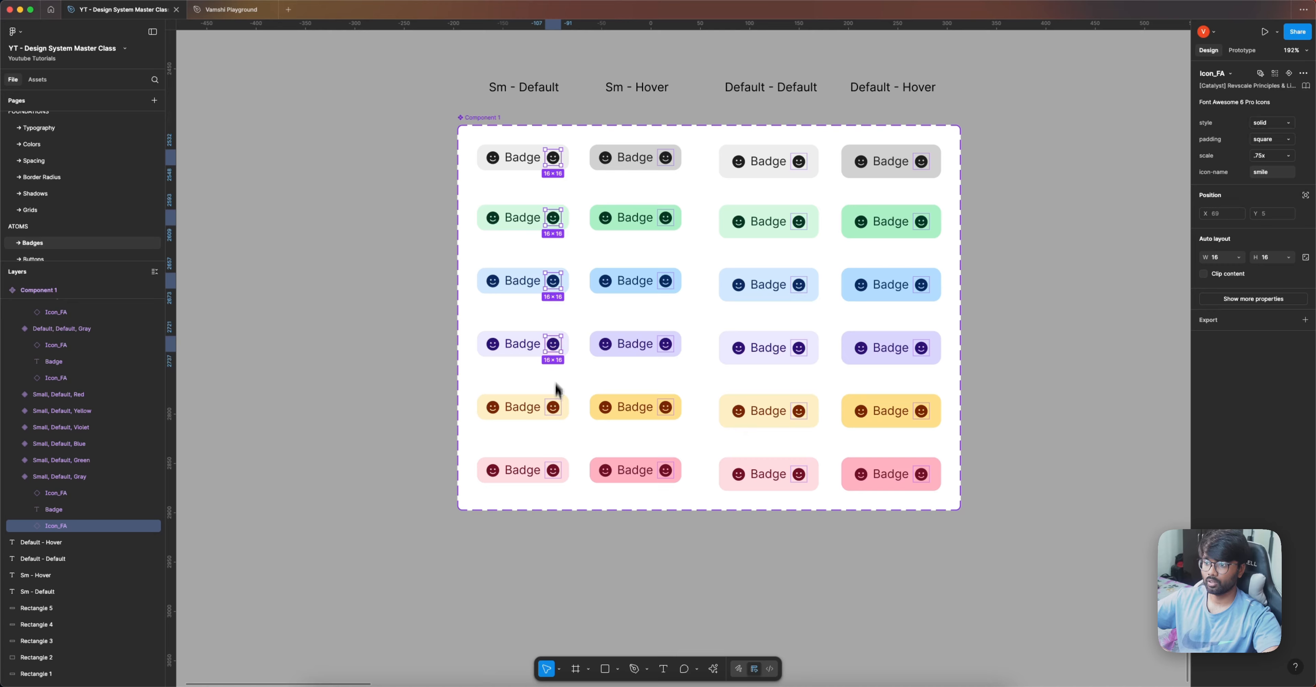
{"action": "left_click", "coordinate": [553, 409], "text": "shift"}
{"action": "left_click", "coordinate": [552, 471], "text": "shift"}
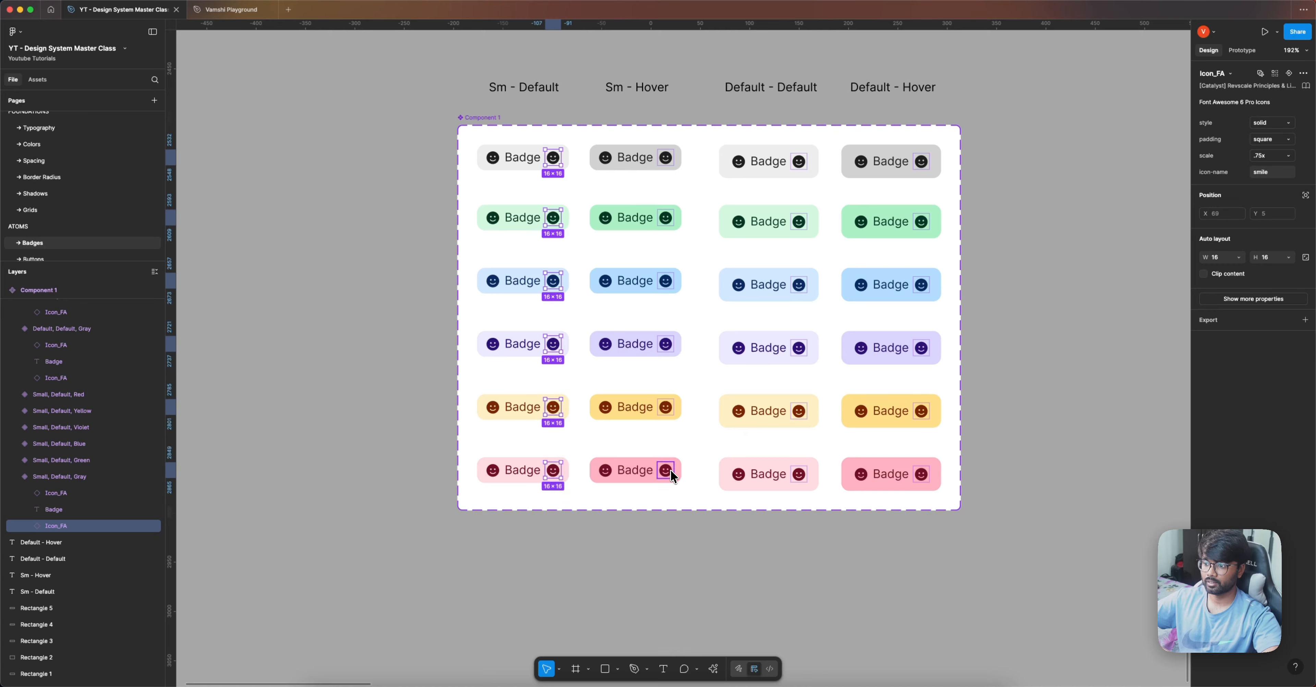
{"action": "left_click", "coordinate": [665, 471], "text": "shift"}
{"action": "left_click", "coordinate": [665, 408], "text": "shift"}
{"action": "left_click", "coordinate": [665, 344], "text": "shift"}
{"action": "left_click", "coordinate": [666, 281], "text": "shift"}
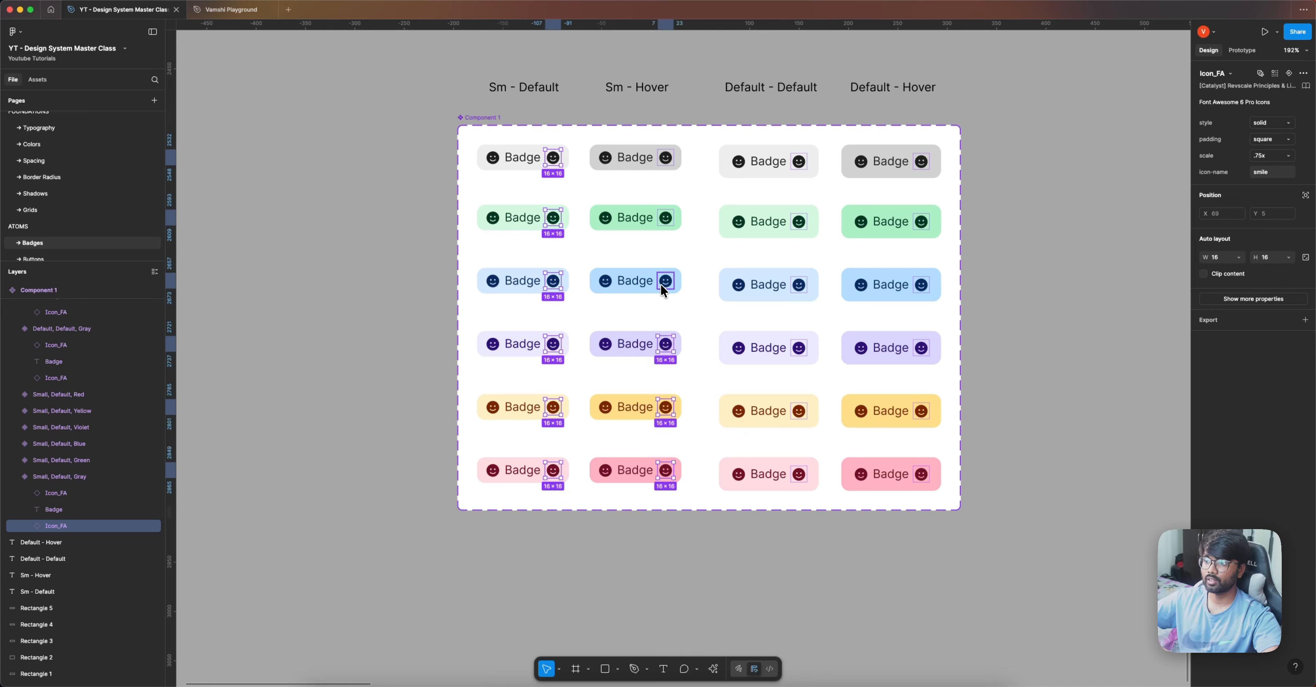
{"action": "left_click", "coordinate": [665, 218], "text": "shift"}
{"action": "left_click", "coordinate": [666, 164], "text": "shift"}
{"action": "left_click", "coordinate": [799, 161], "text": "shift"}
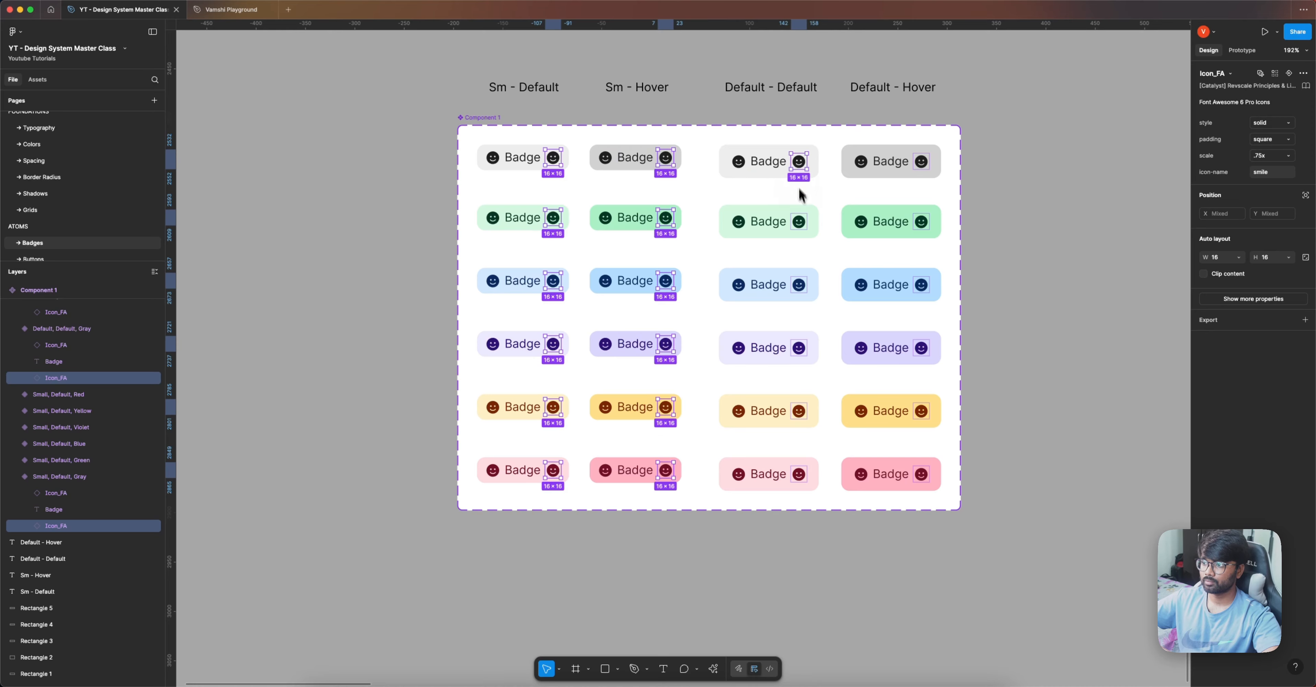
{"action": "left_click", "coordinate": [798, 221], "text": "shift"}
{"action": "left_click", "coordinate": [800, 284], "text": "shift"}
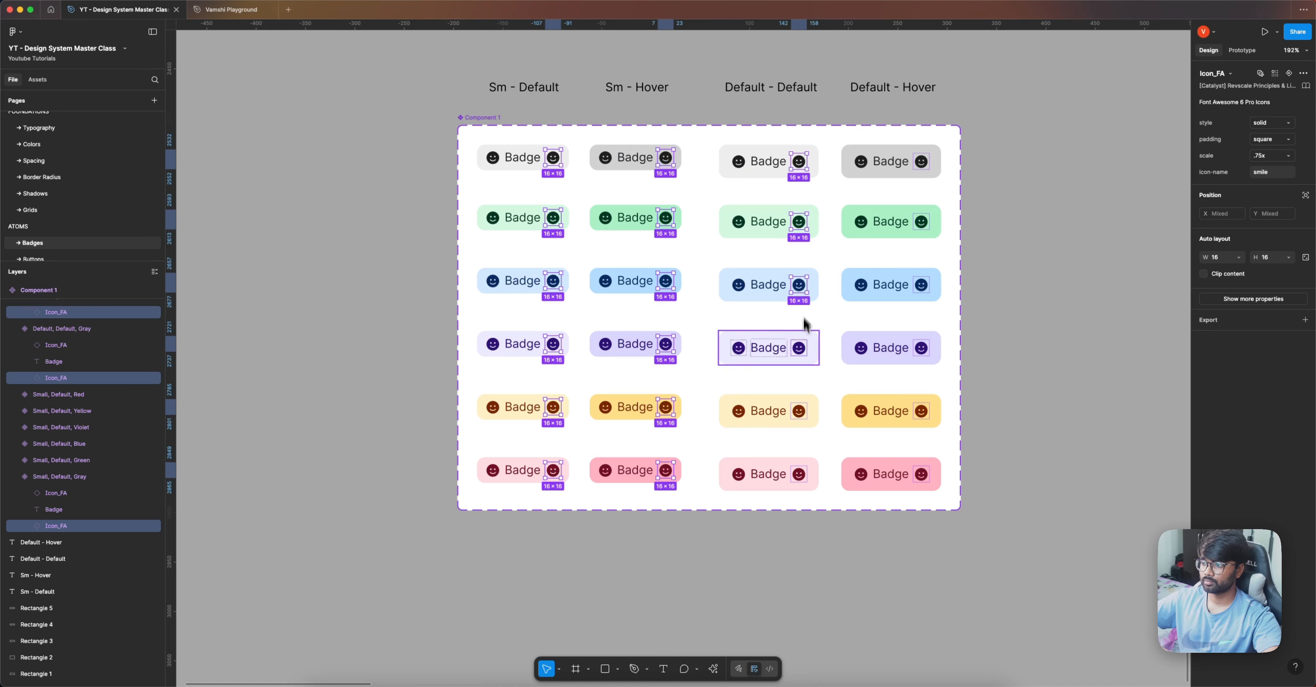
{"action": "left_click", "coordinate": [799, 348], "text": "shift"}
{"action": "left_click", "coordinate": [799, 411], "text": "shift"}
{"action": "left_click", "coordinate": [798, 474], "text": "shift"}
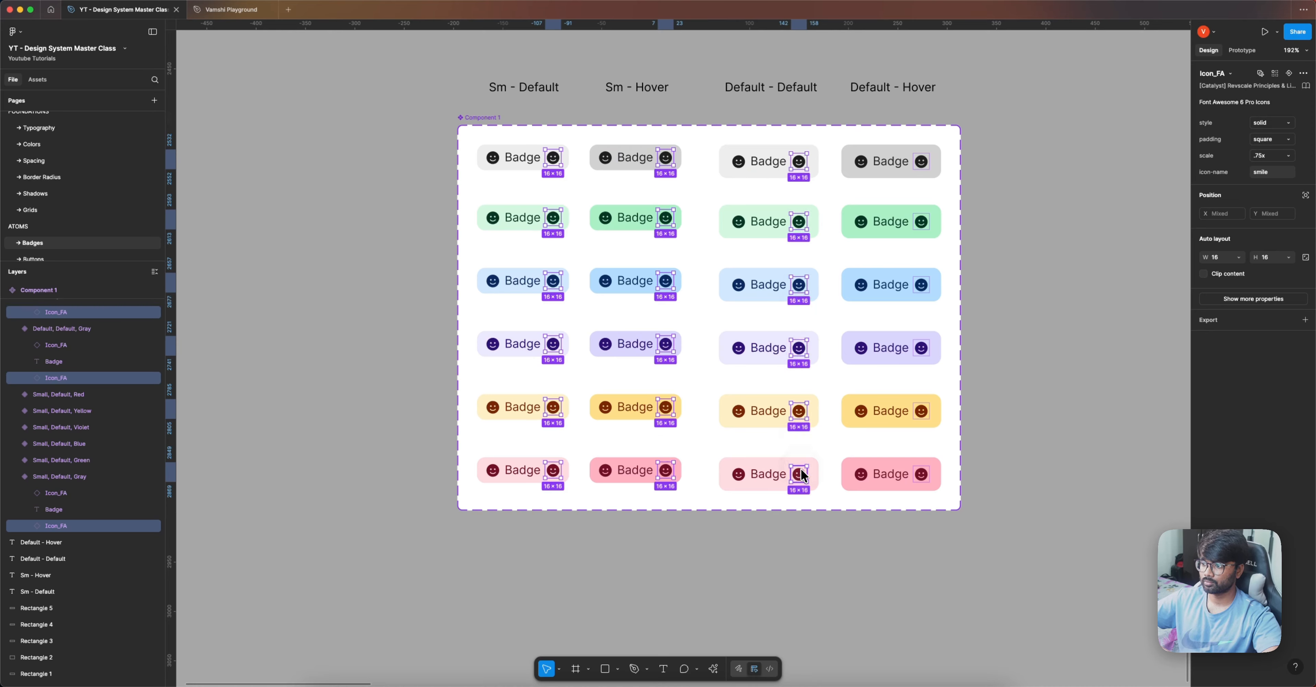
{"action": "left_click", "coordinate": [924, 476], "text": "shift"}
{"action": "left_click", "coordinate": [924, 414], "text": "shift"}
{"action": "left_click", "coordinate": [923, 348], "text": "shift"}
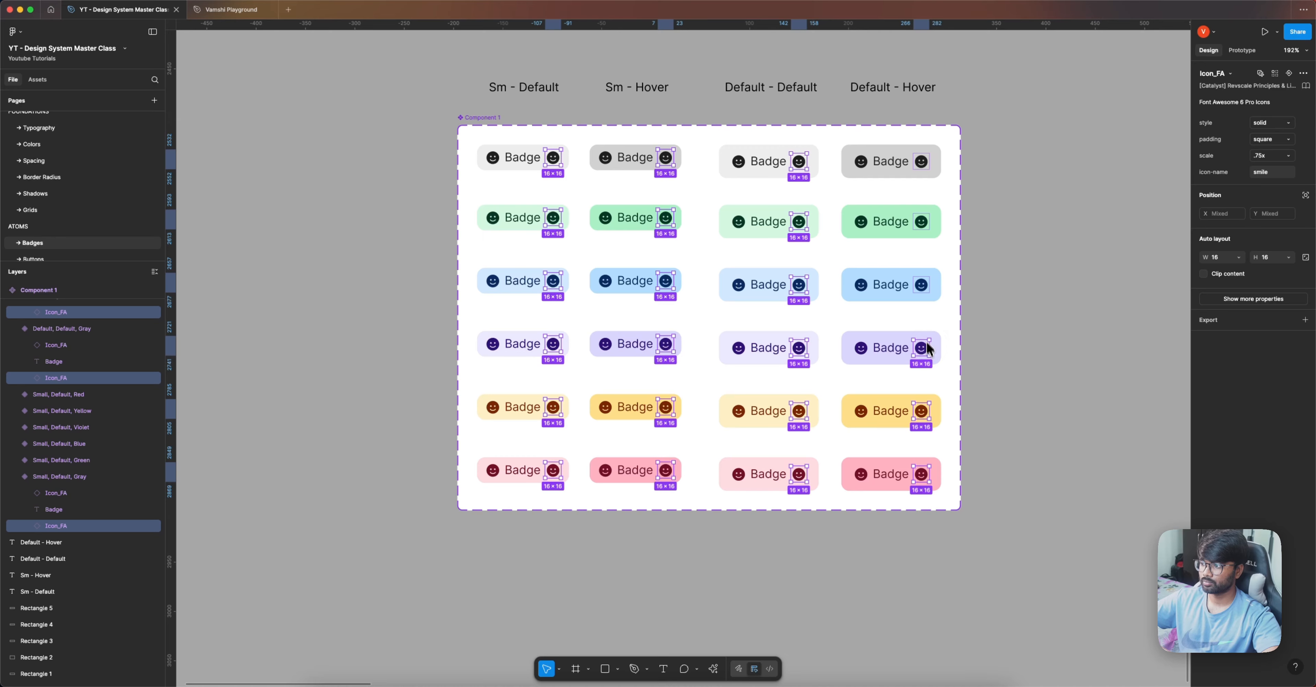
{"action": "left_click", "coordinate": [921, 286], "text": "shift"}
{"action": "left_click", "coordinate": [922, 222], "text": "shift"}
{"action": "left_click", "coordinate": [921, 161], "text": "shift"}
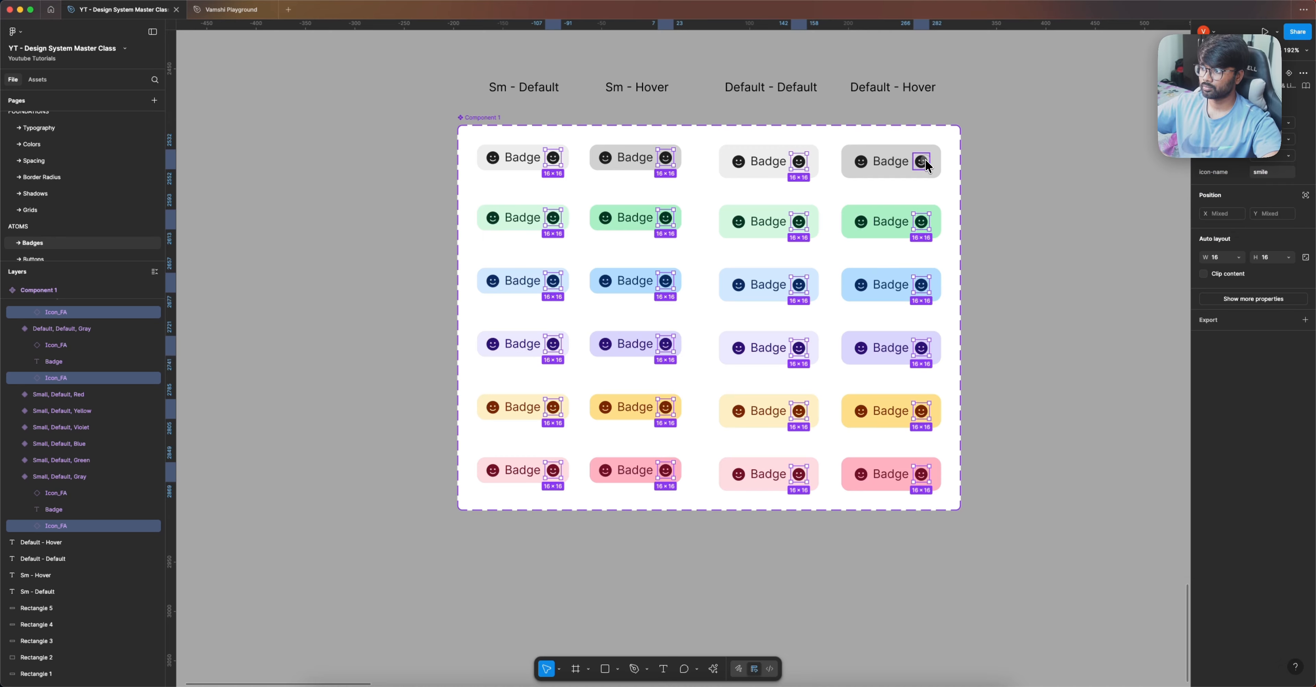
Step: Link the selected icons' visibility to a new boolean property named Icon Right with the value True
{"action": "left_click", "coordinate": [1236, 301]}
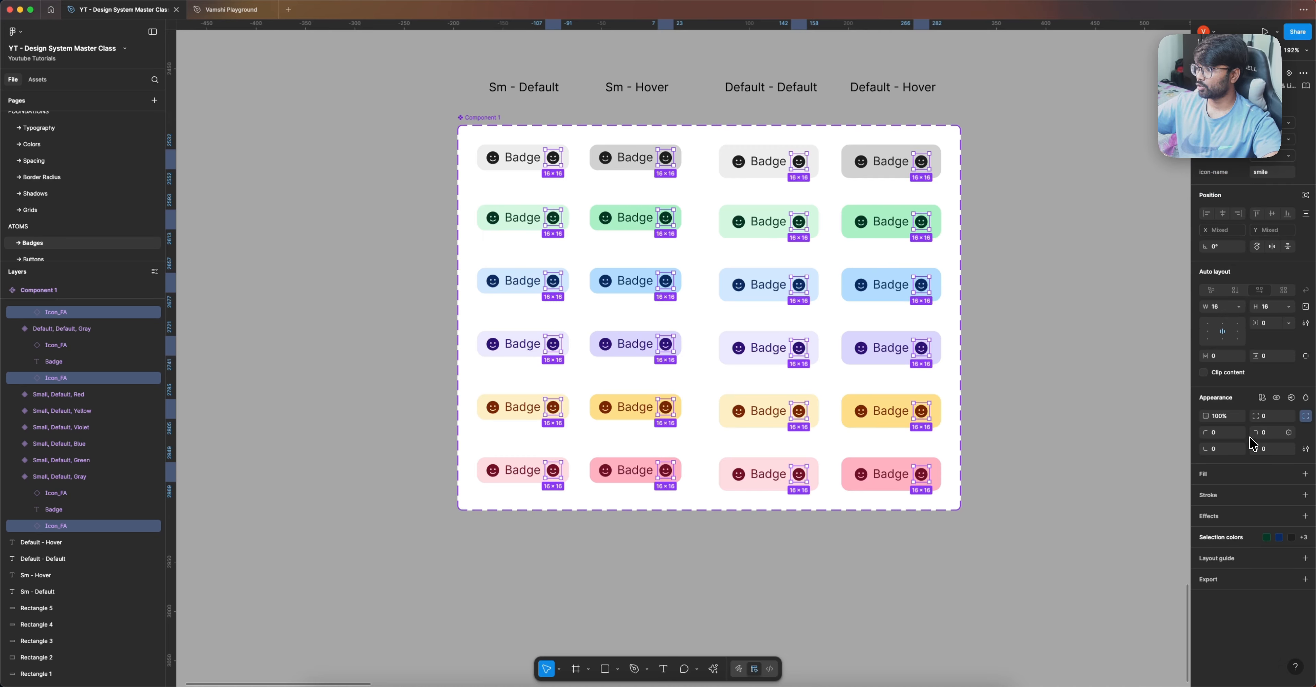
{"action": "left_click", "coordinate": [1291, 398]}
{"action": "left_click", "coordinate": [1285, 435]}
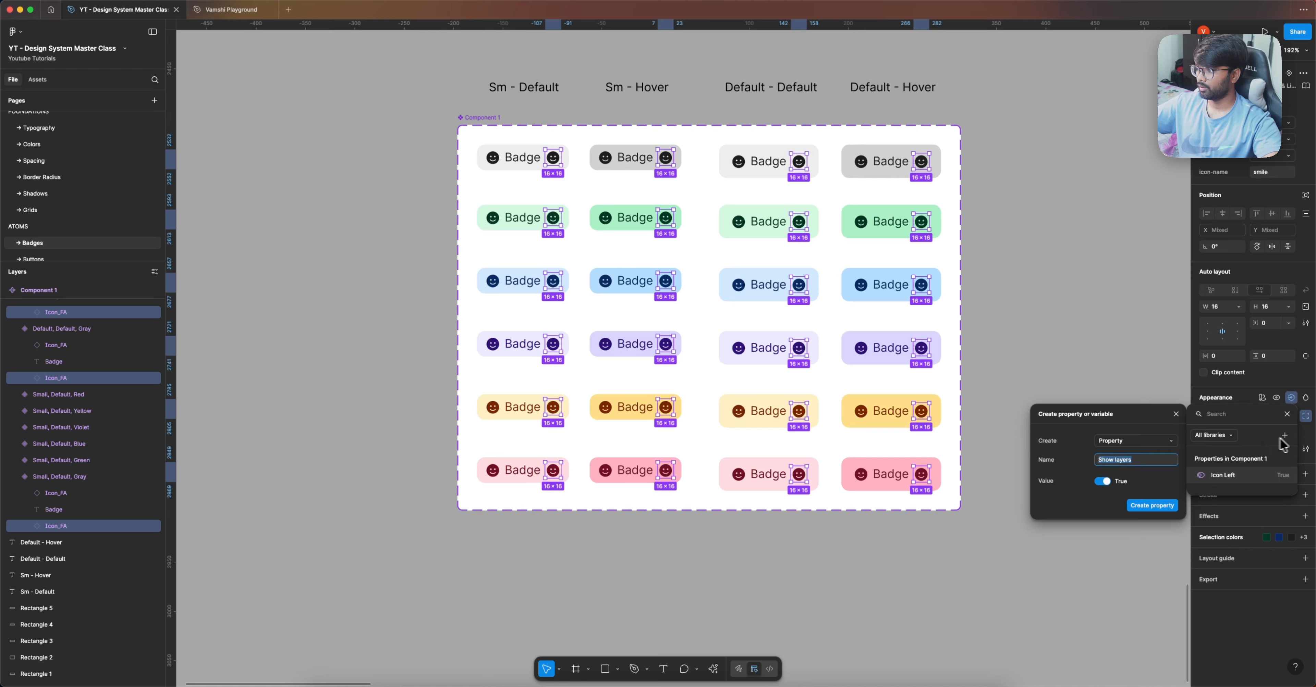
{"action": "type", "text": "Icon"}
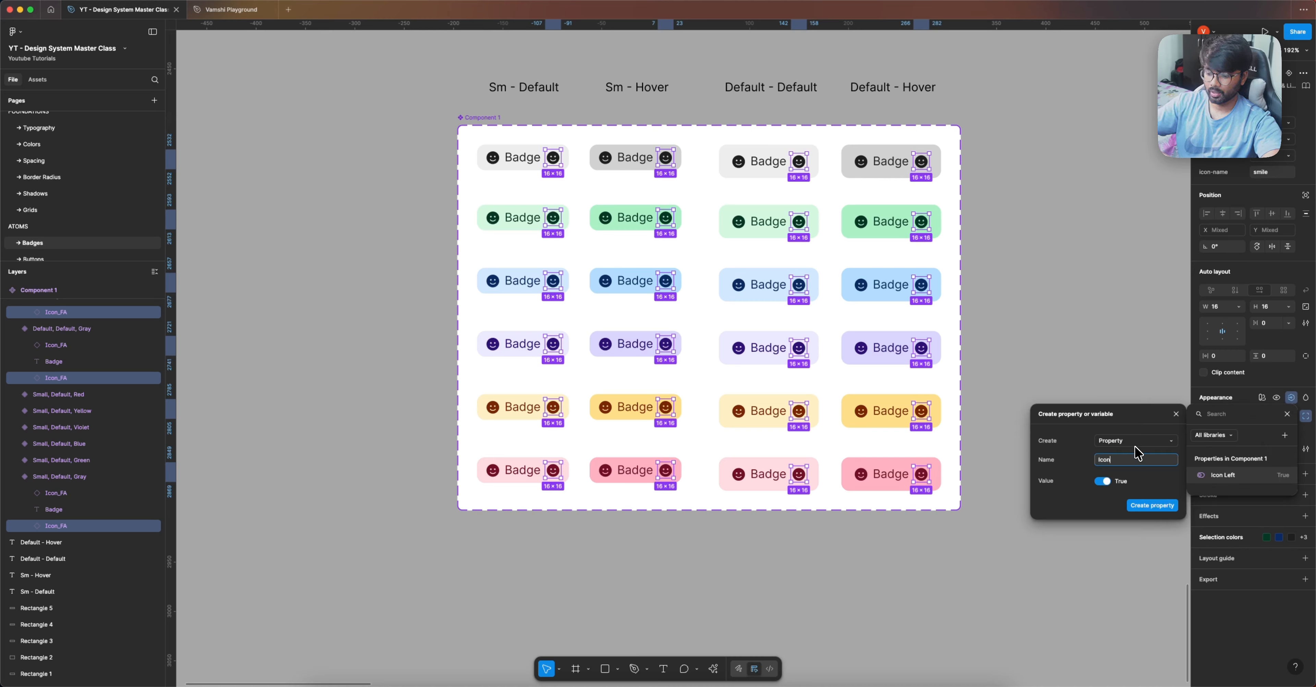
{"action": "type", "text": " Right"}
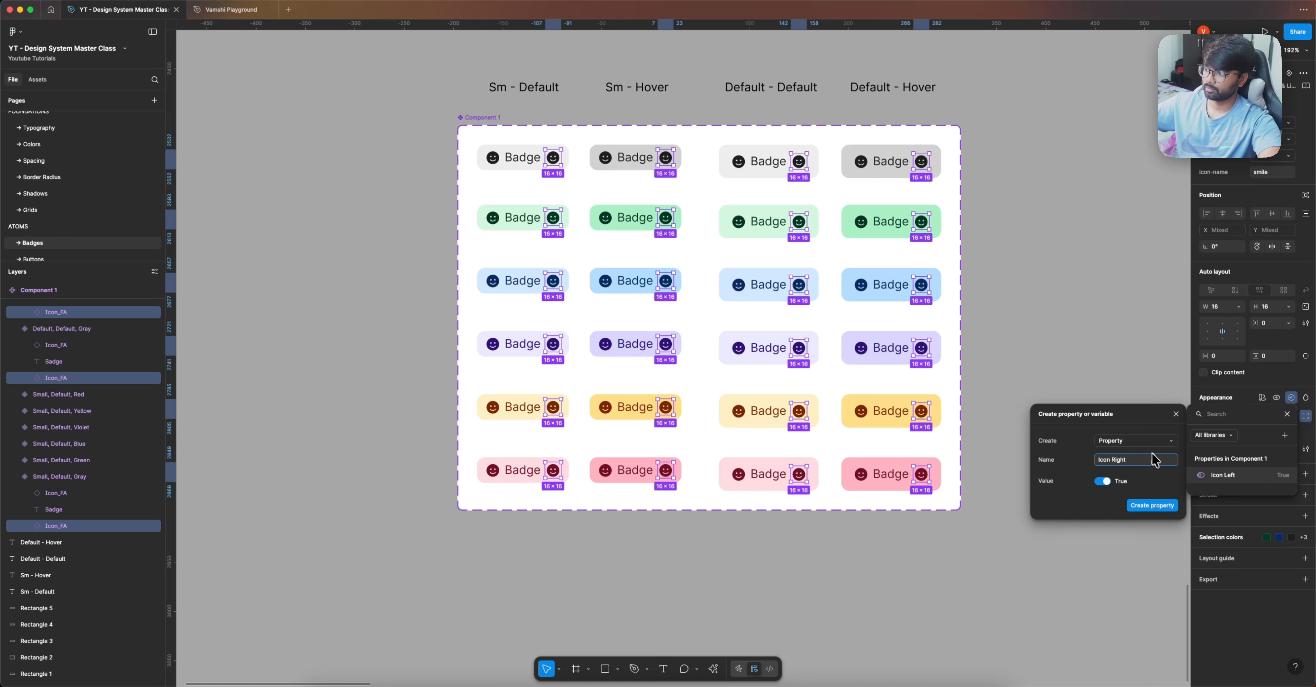
{"action": "left_click", "coordinate": [1147, 505]}
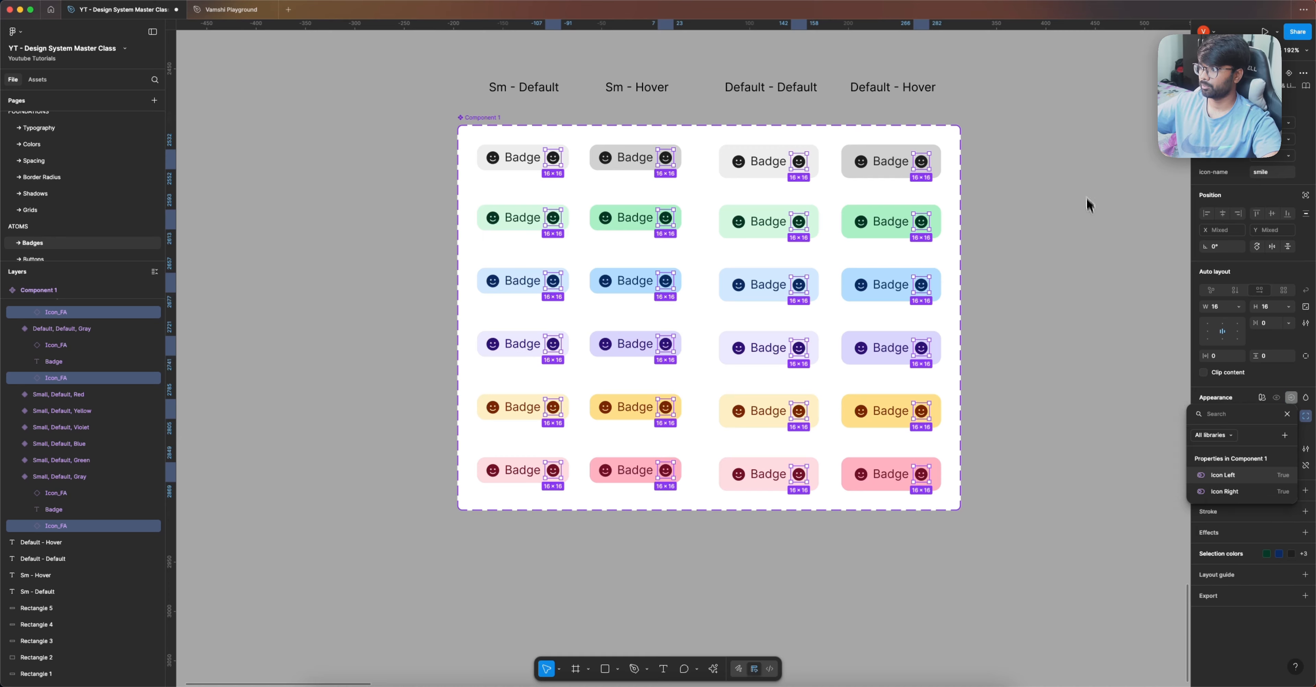
Step: Rename the component set as Badge
{"action": "left_click", "coordinate": [492, 119]}
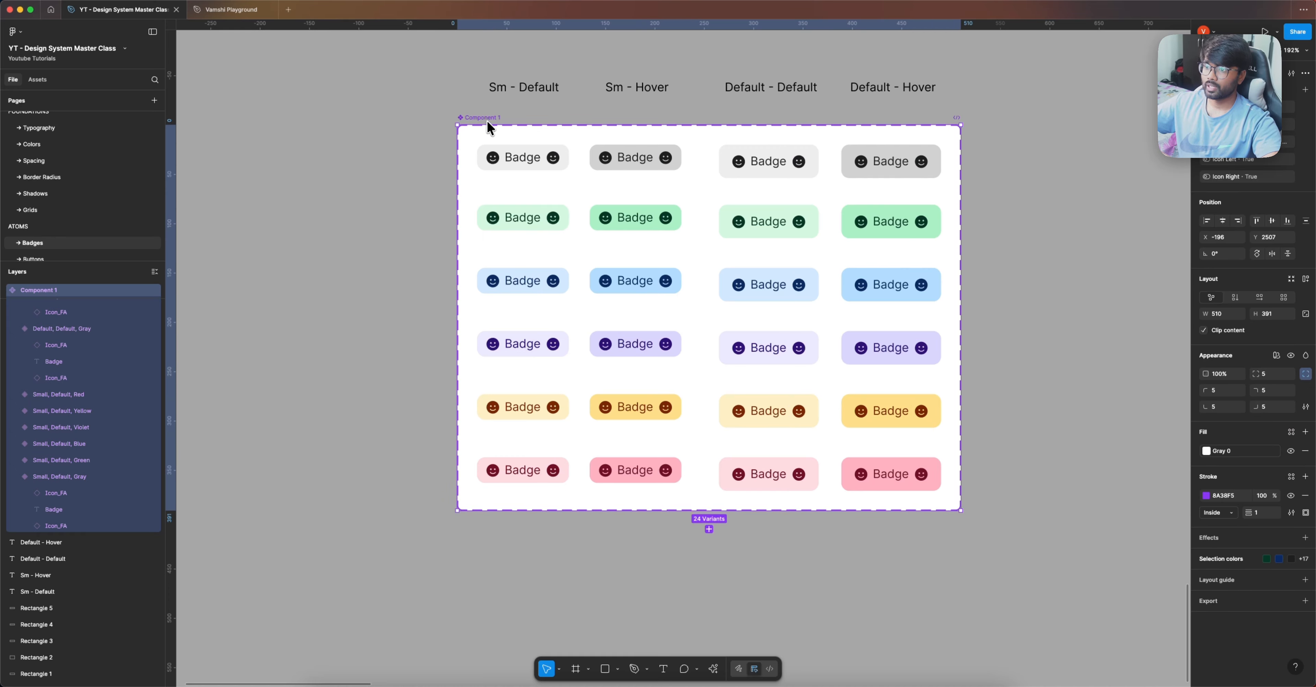
{"action": "double_click", "coordinate": [491, 118]}
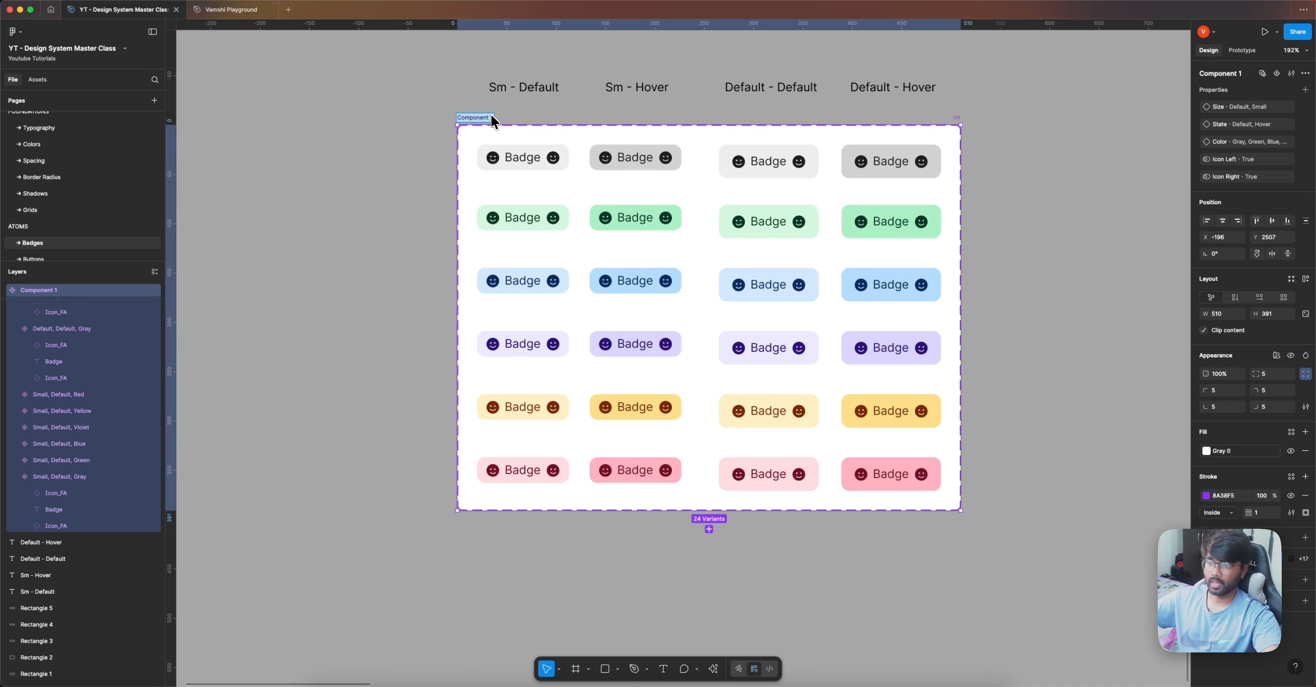
{"action": "type", "text": "Badge"}
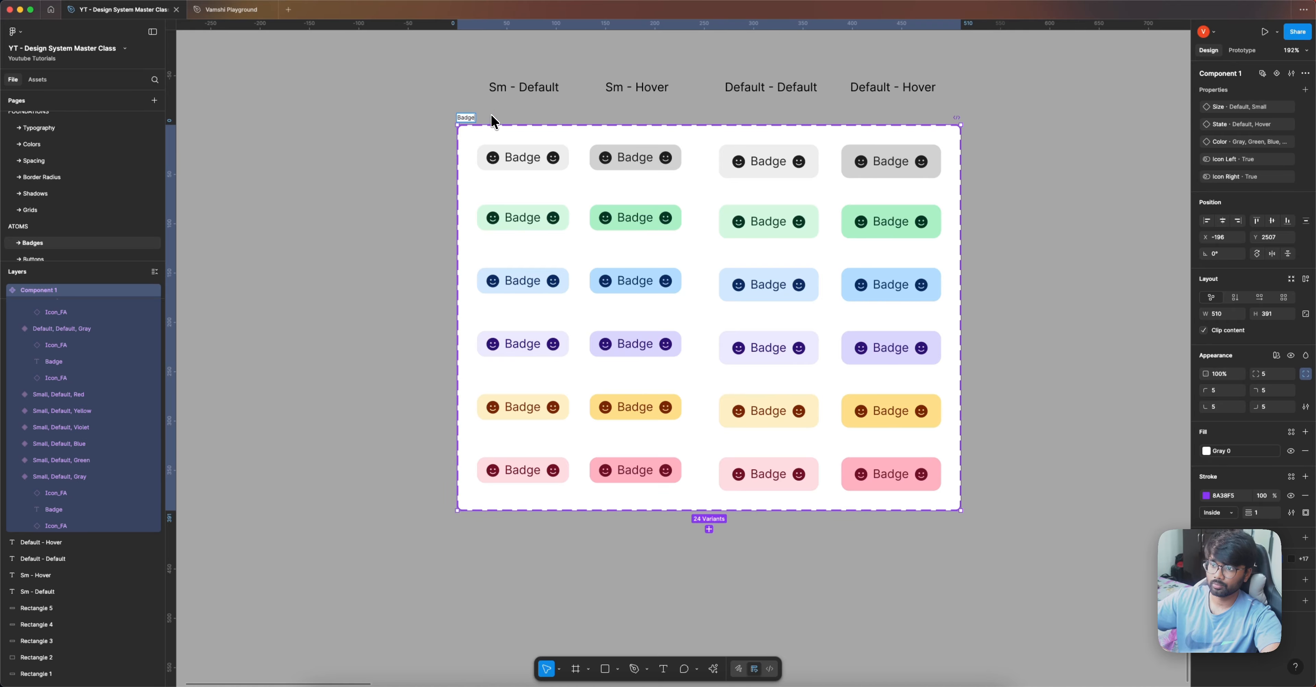
{"action": "left_click", "coordinate": [498, 108]}
Step: Set the default values of the component set's Icon Left and Icon Right properties to False
{"action": "left_click", "coordinate": [477, 120]}
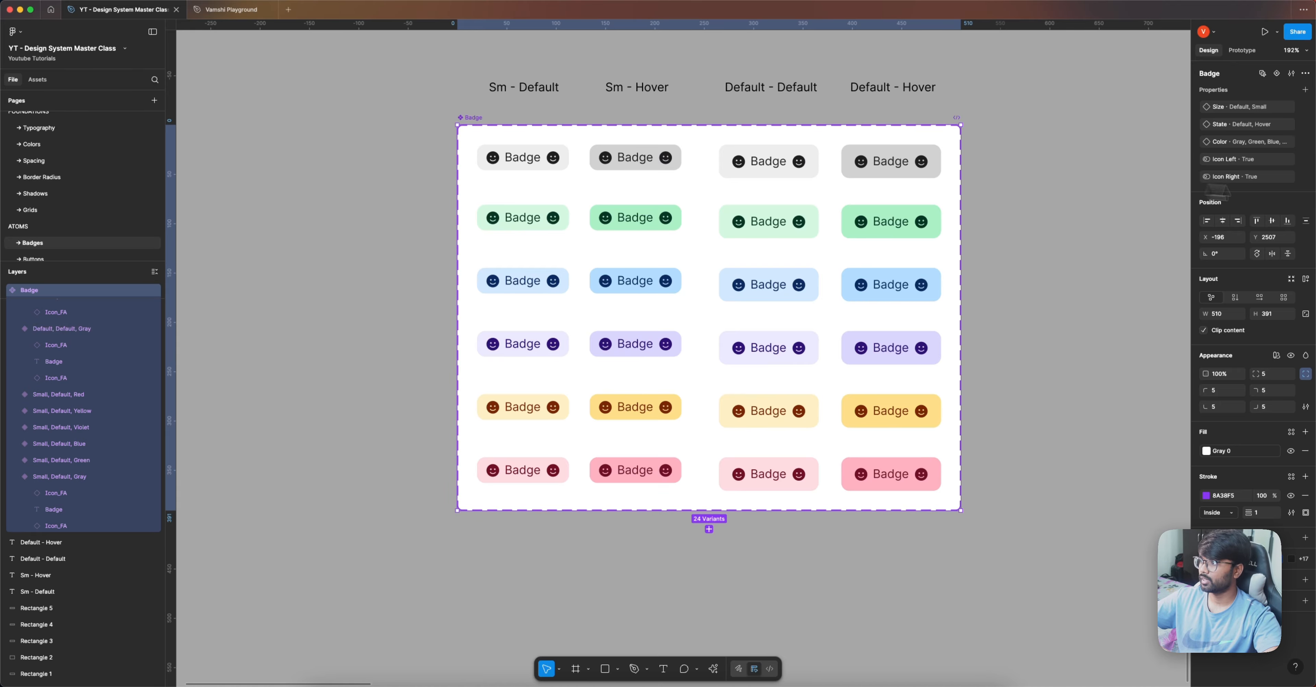
{"action": "left_click", "coordinate": [1290, 160]}
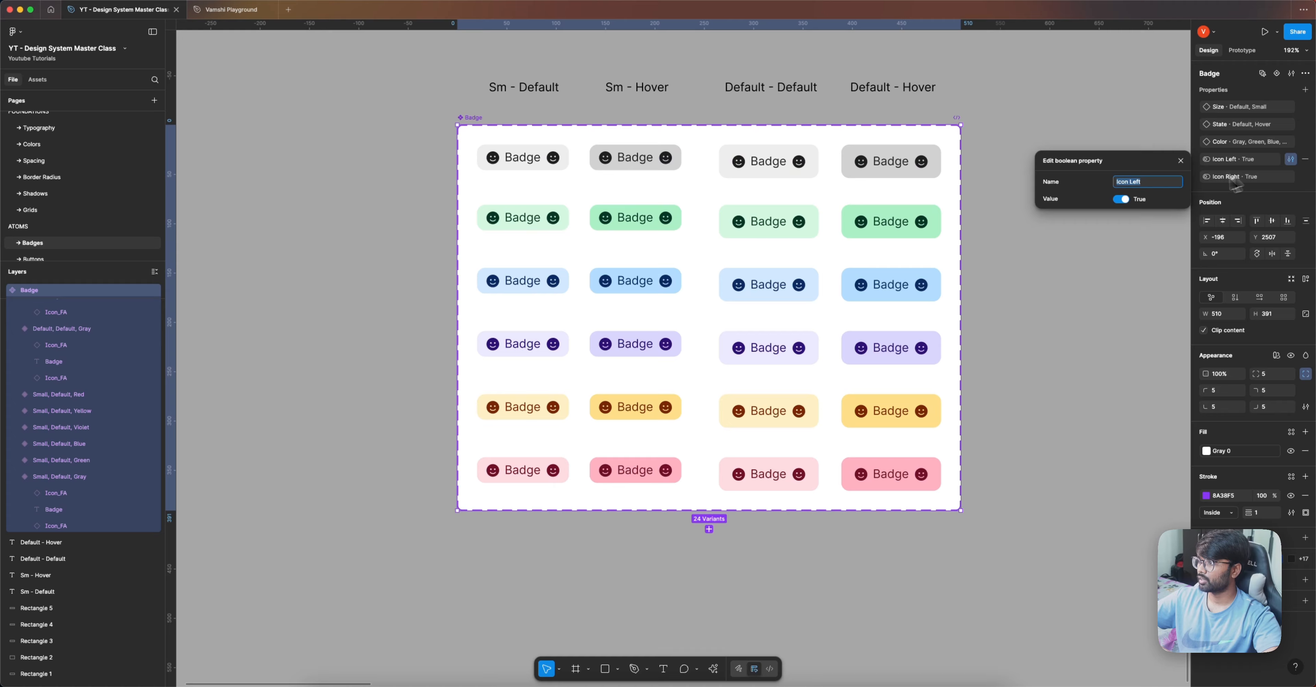
{"action": "left_click", "coordinate": [1122, 199]}
{"action": "left_click", "coordinate": [1291, 176]}
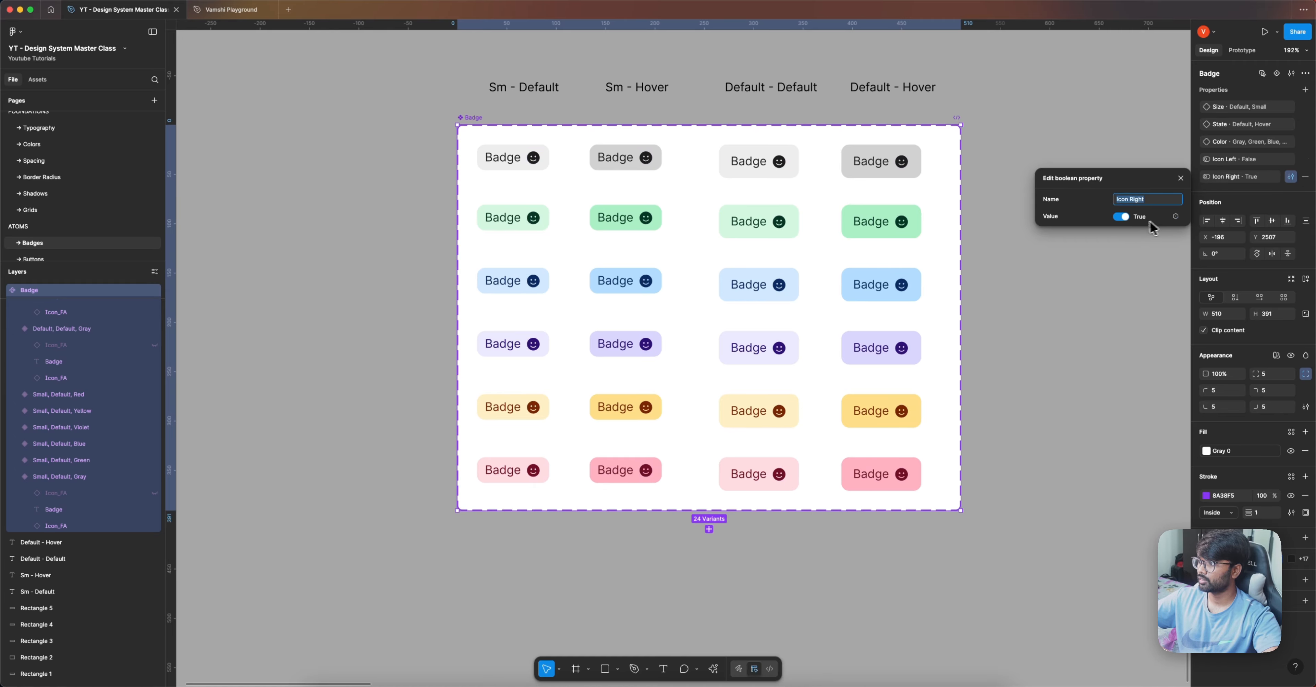
{"action": "left_click", "coordinate": [1121, 217]}
{"action": "left_click", "coordinate": [1110, 129]}
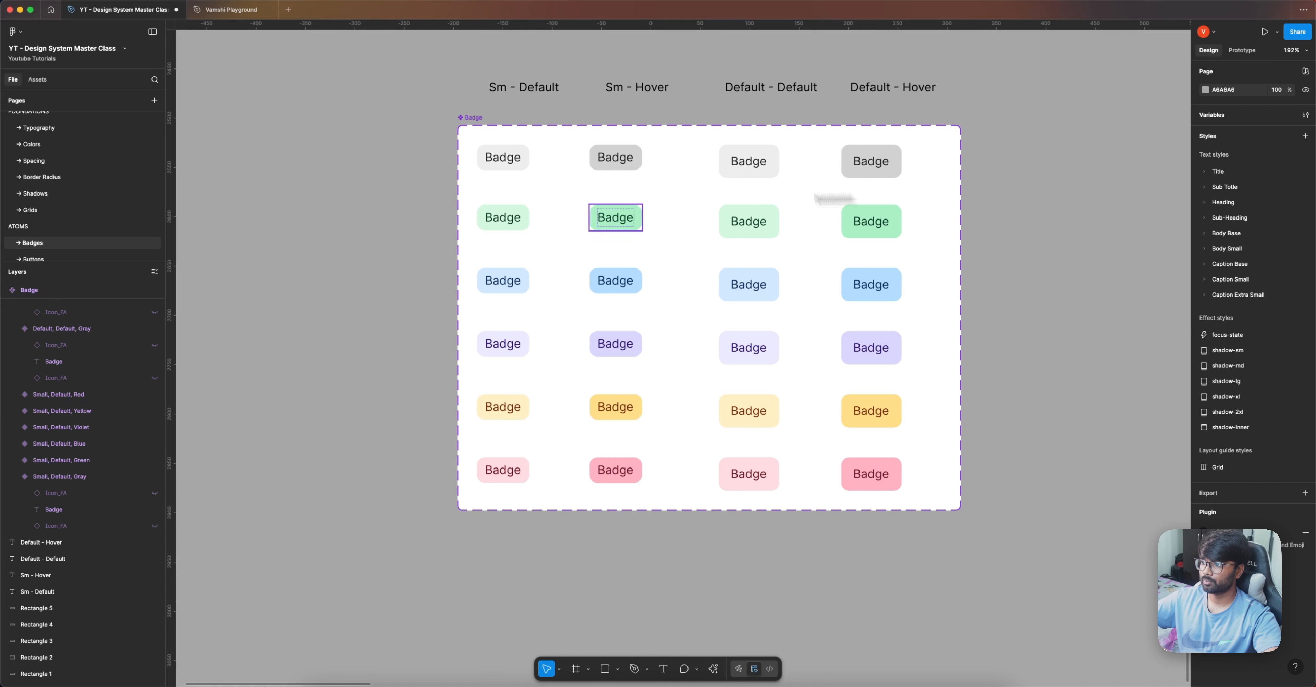
Step: Place an instance of the small gray default badge beside the component set and test switching Icon Left and Icon Right on and off
{"action": "left_click", "coordinate": [493, 156]}
{"action": "left_click_drag", "start_coordinate": [494, 157], "coordinate": [1019, 188]}
{"action": "scroll", "coordinate": [1064, 235], "scroll_direction": "right", "scroll_amount": 5}
{"action": "scroll", "coordinate": [1064, 235], "scroll_direction": "up", "scroll_amount": 1}
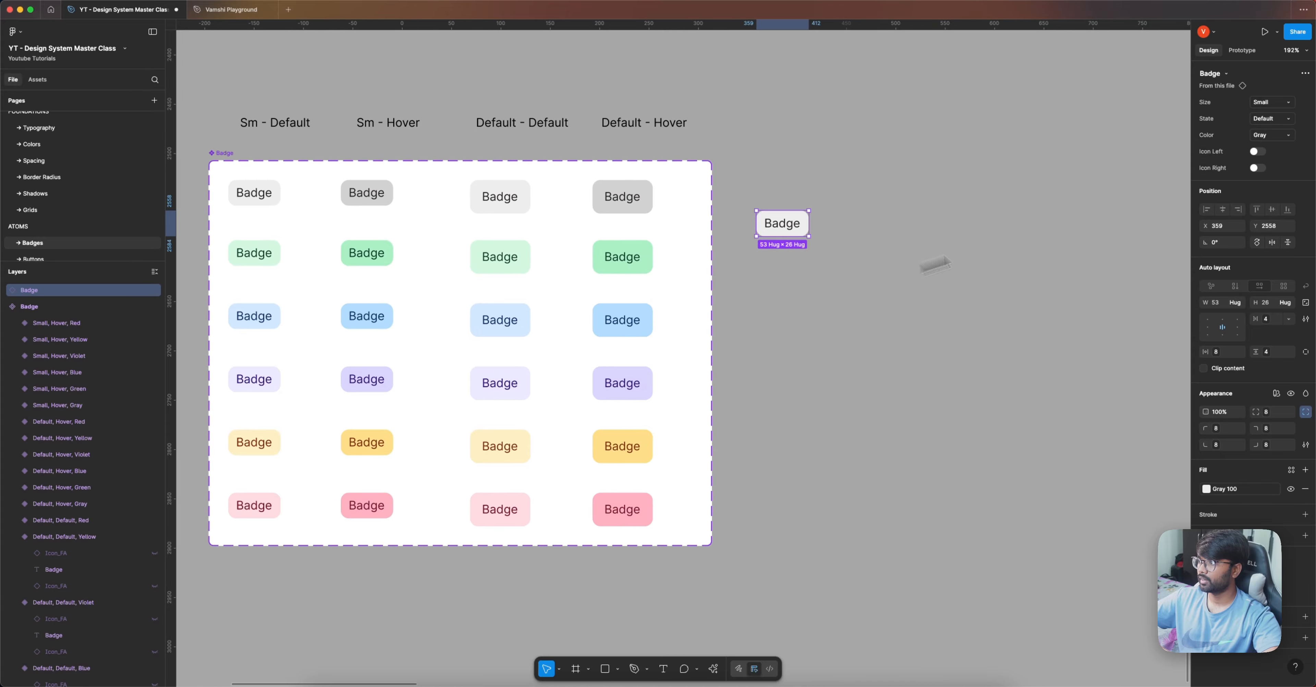
{"action": "left_click", "coordinate": [1259, 153]}
{"action": "left_click", "coordinate": [1259, 168]}
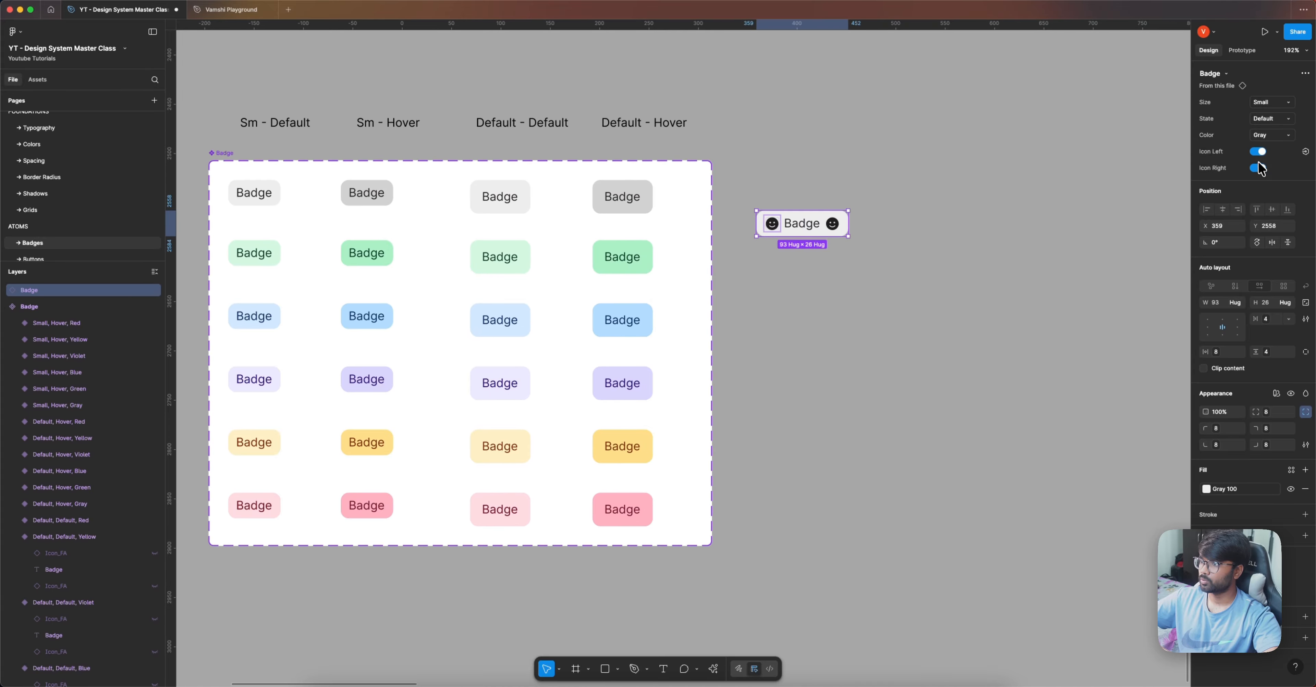
{"action": "left_click", "coordinate": [1257, 152]}
{"action": "left_click", "coordinate": [1258, 168]}
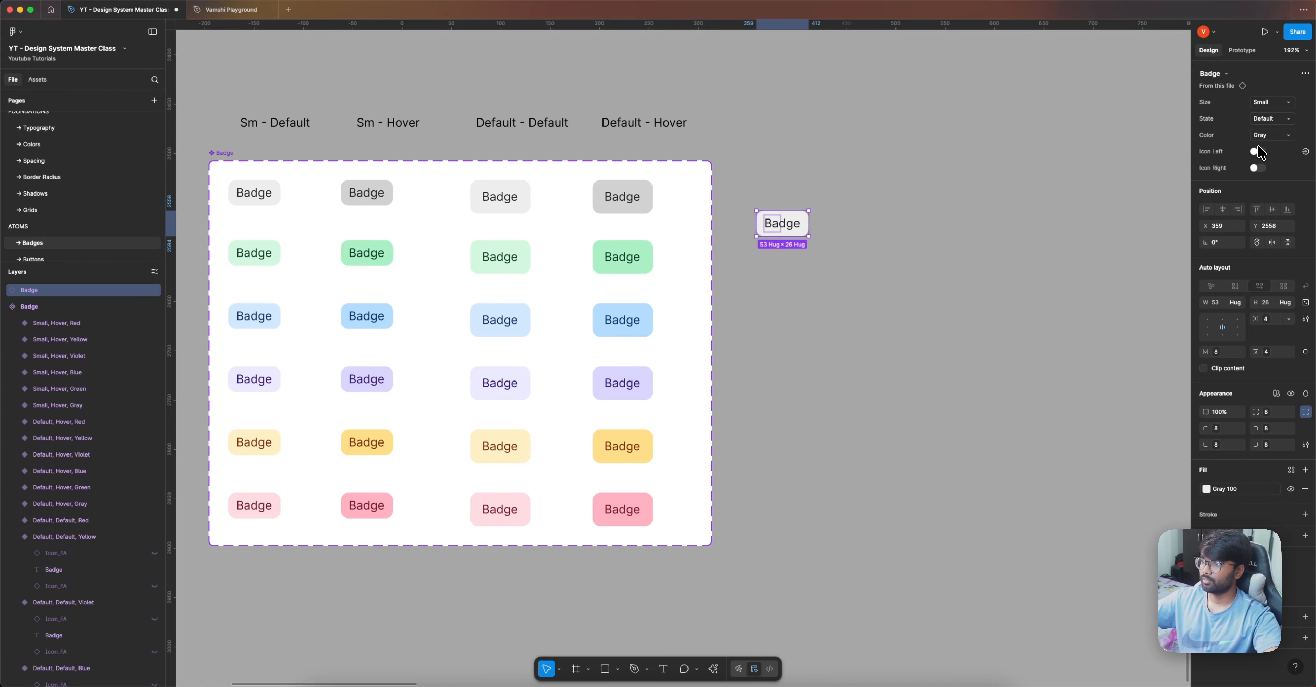
Step: Test Size Default, State Hover and Color Blue on the badge instance, and delete the instance
{"action": "left_click", "coordinate": [1272, 106]}
{"action": "left_click", "coordinate": [1269, 96]}
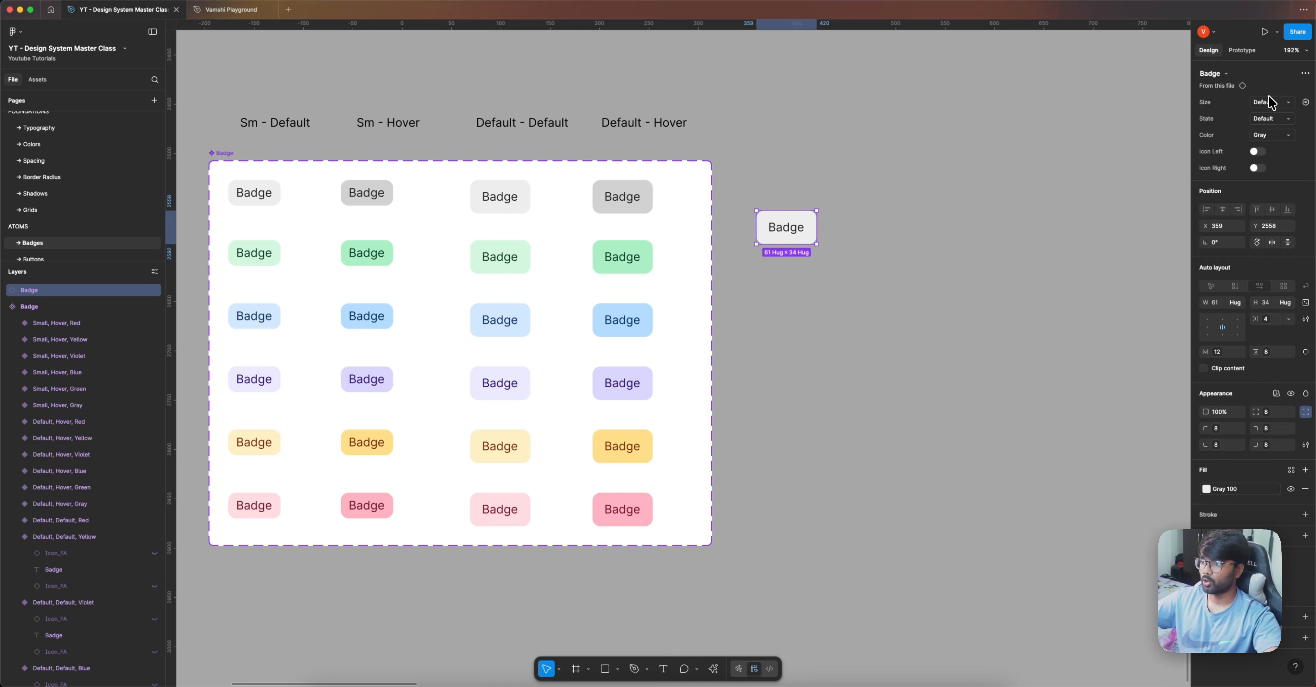
{"action": "left_click", "coordinate": [1276, 117]}
{"action": "left_click", "coordinate": [1264, 129]}
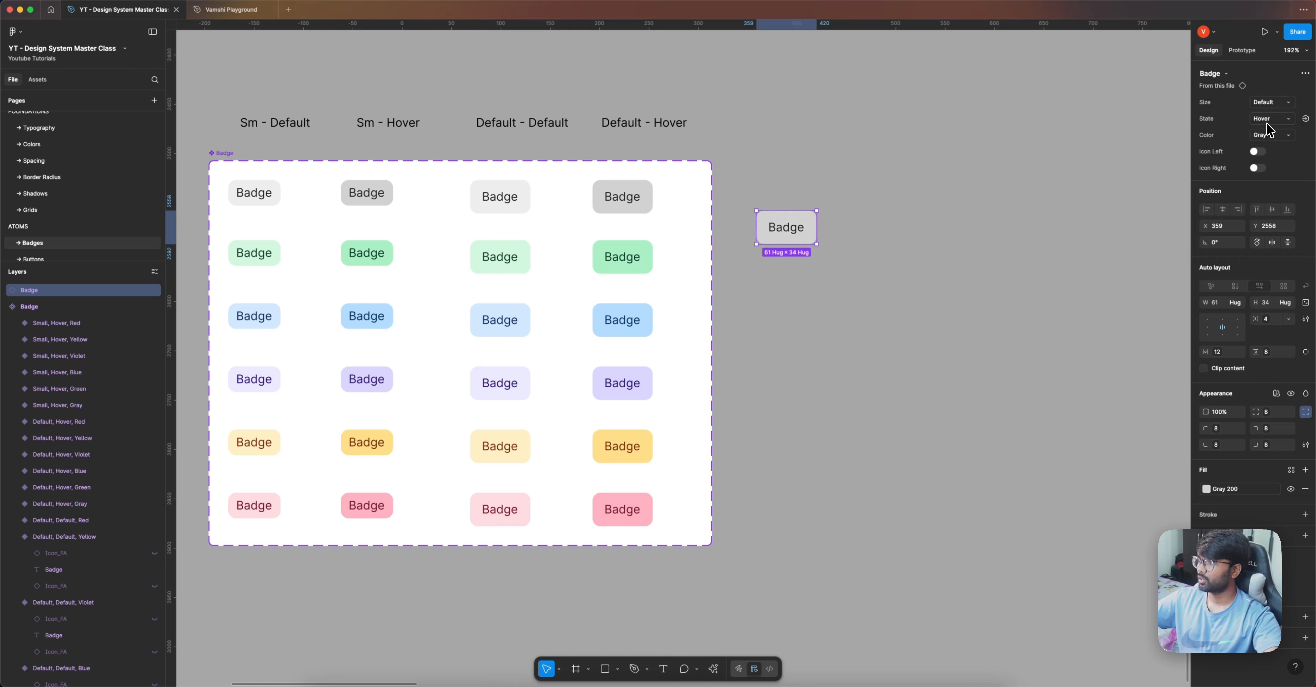
{"action": "left_click", "coordinate": [1279, 138]}
{"action": "left_click", "coordinate": [1275, 147]}
{"action": "left_click", "coordinate": [1275, 138]}
{"action": "left_click", "coordinate": [1276, 147]}
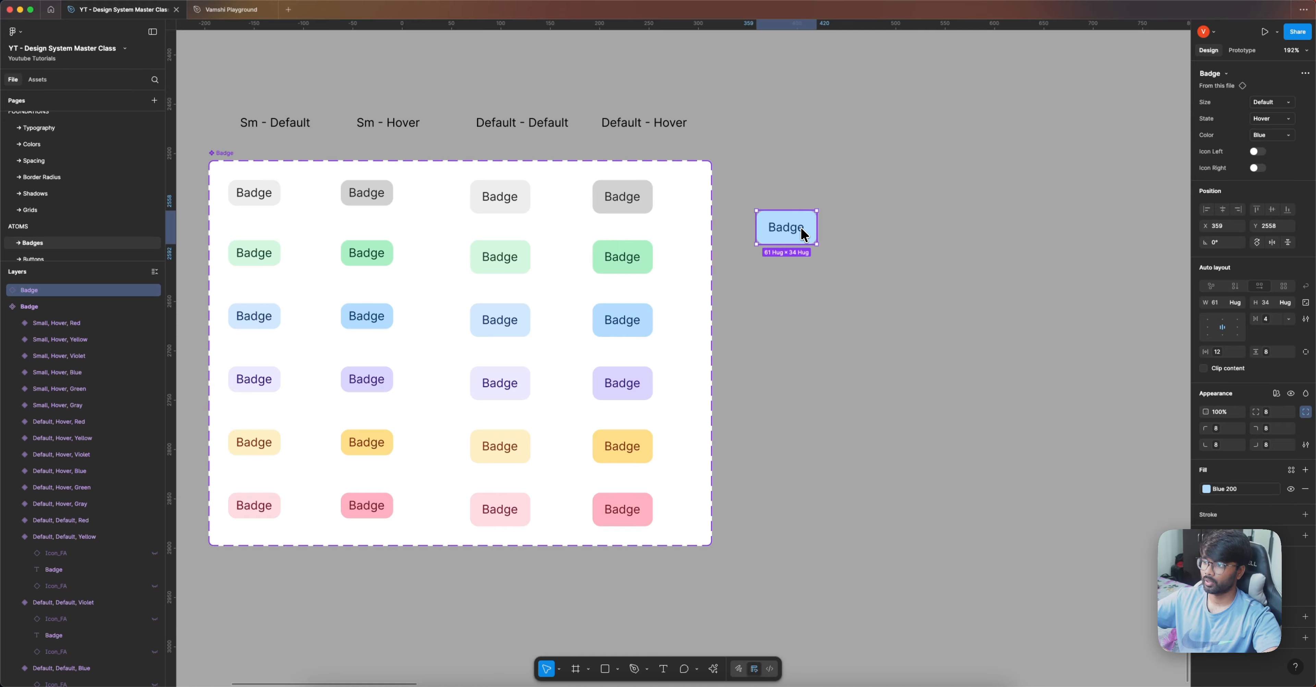
{"action": "key", "text": "Delete"}
Step: Select all 24 badge variants and place copies of them as instances below the component set
{"action": "scroll", "coordinate": [785, 233], "scroll_direction": "down", "scroll_amount": 2}
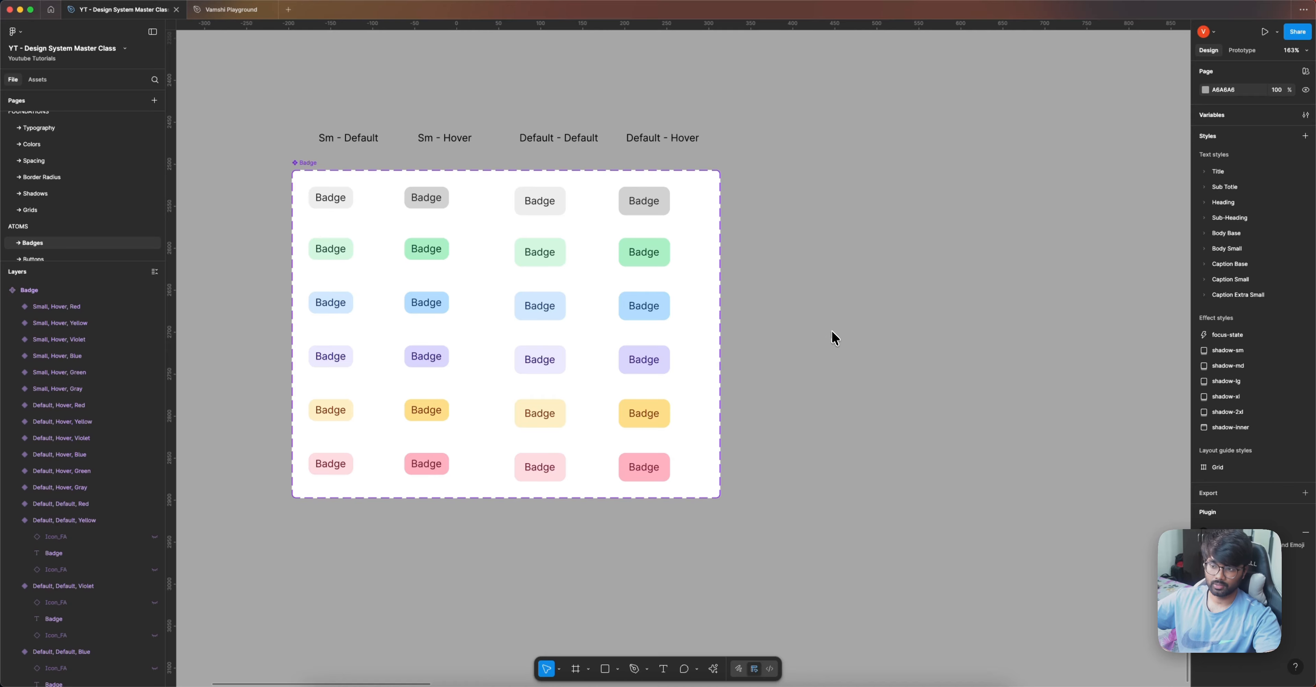
{"action": "left_click_drag", "start_coordinate": [834, 339], "coordinate": [922, 278]}
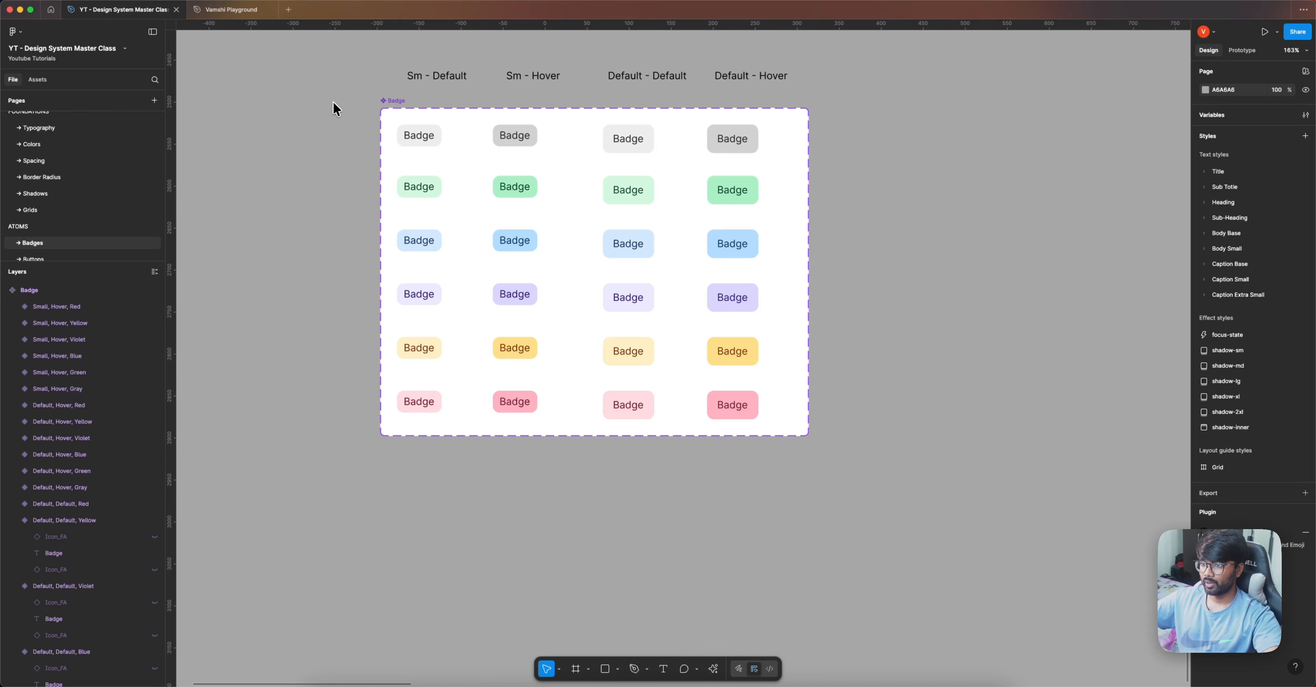
{"action": "left_click_drag", "start_coordinate": [337, 109], "coordinate": [784, 447]}
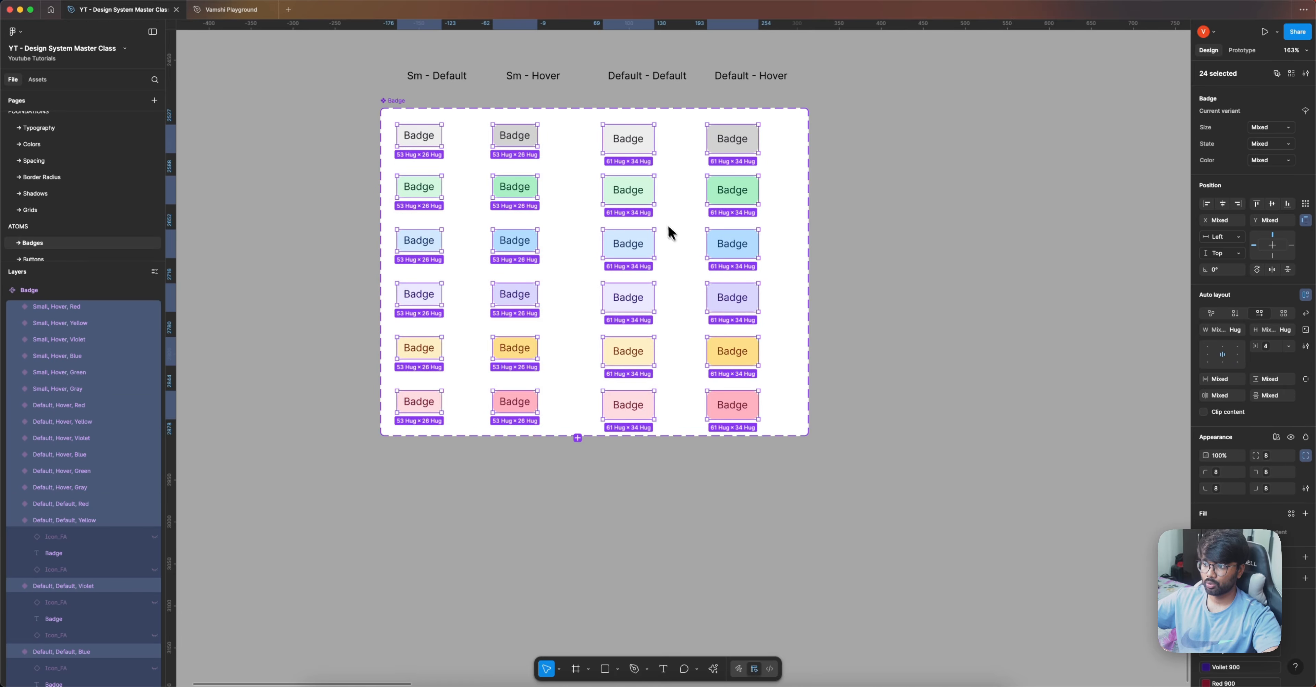
{"action": "scroll", "coordinate": [670, 229], "scroll_direction": "down", "scroll_amount": 5}
{"action": "left_click_drag", "start_coordinate": [654, 211], "coordinate": [646, 443]}
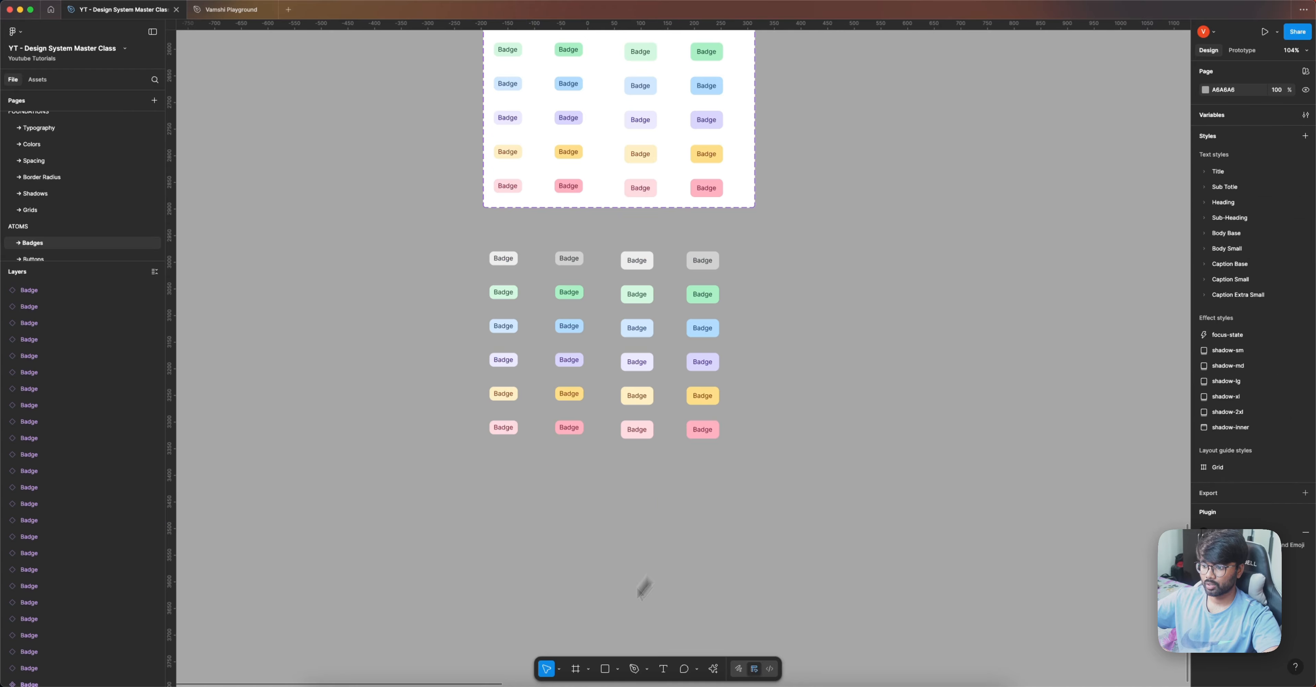
Step: Draw a frame of about 474 by 403 around the 24 badge instances below the component set
{"action": "left_click", "coordinate": [576, 669]}
{"action": "mouse_move", "coordinate": [479, 238]}
{"action": "left_mouse_down"}
{"action": "mouse_move", "coordinate": [744, 460]}
{"action": "mouse_move", "coordinate": [732, 452]}
{"action": "left_mouse_up"}
{"action": "left_click", "coordinate": [852, 395]}
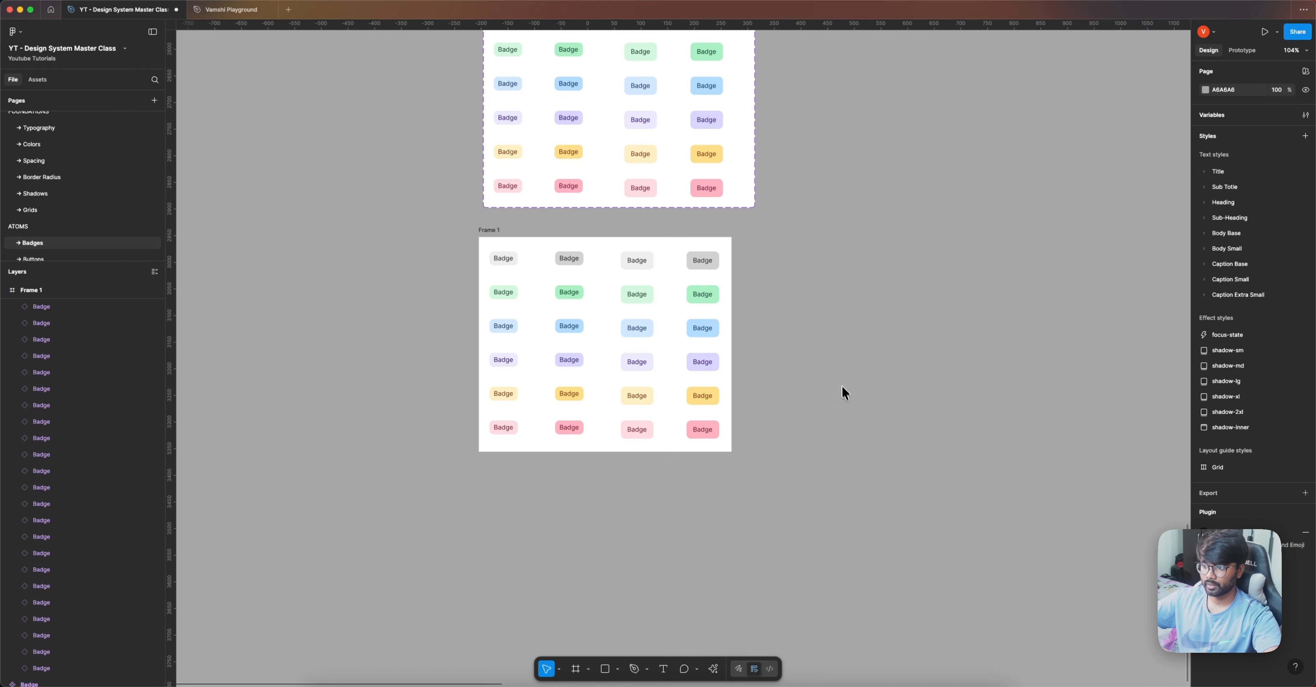
Step: Center the 24 badge instances horizontally and vertically within the new frame, and select the frame
{"action": "left_click_drag", "start_coordinate": [811, 228], "coordinate": [479, 450]}
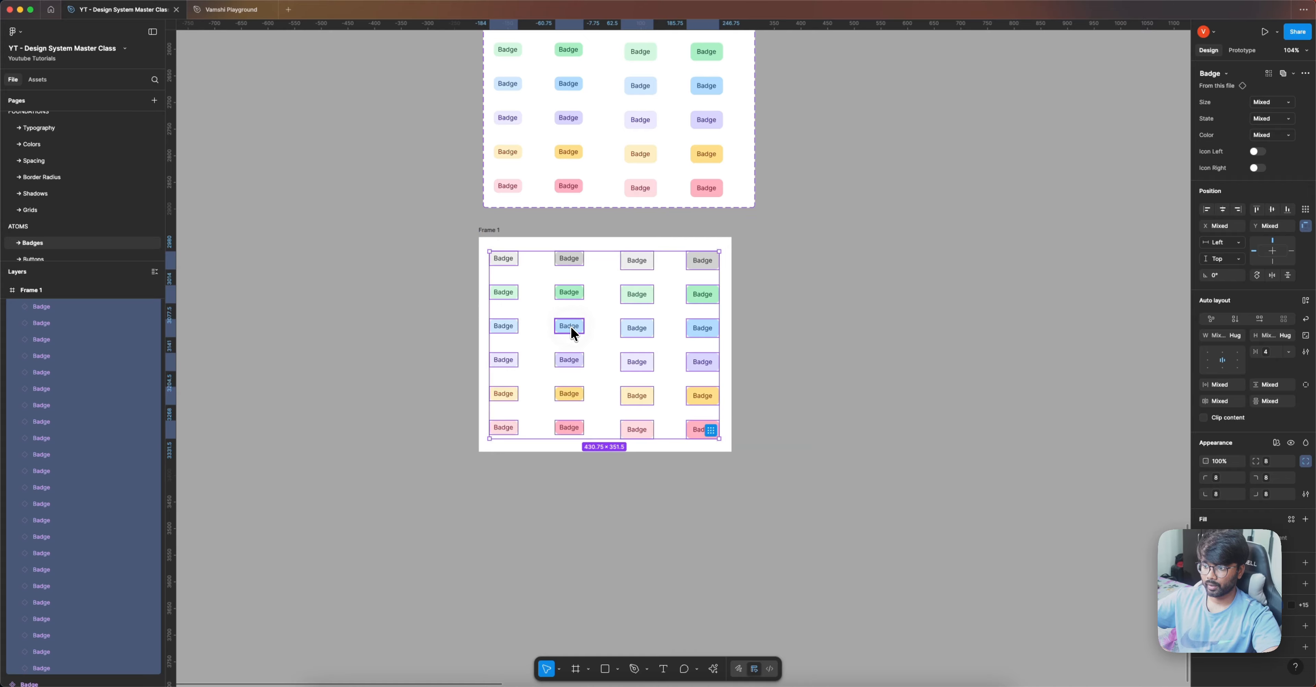
{"action": "left_click_drag", "start_coordinate": [576, 333], "coordinate": [574, 326]}
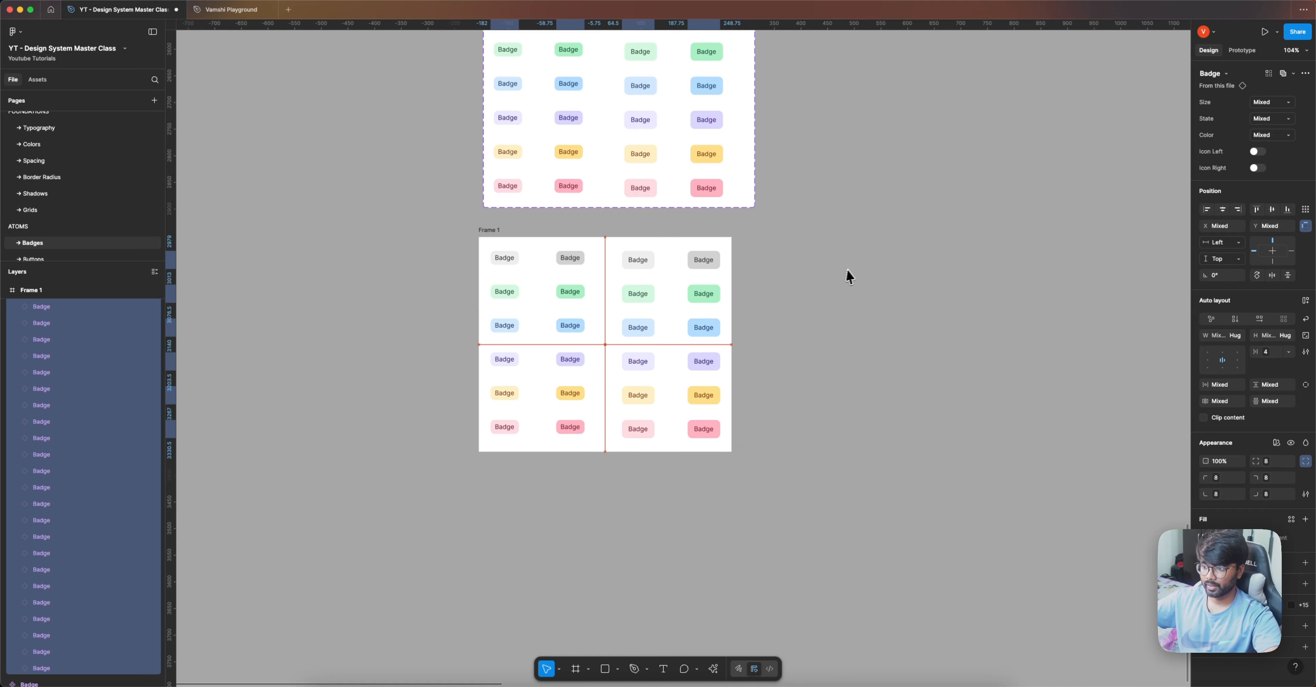
{"action": "left_click", "coordinate": [830, 272]}
{"action": "left_click", "coordinate": [503, 231]}
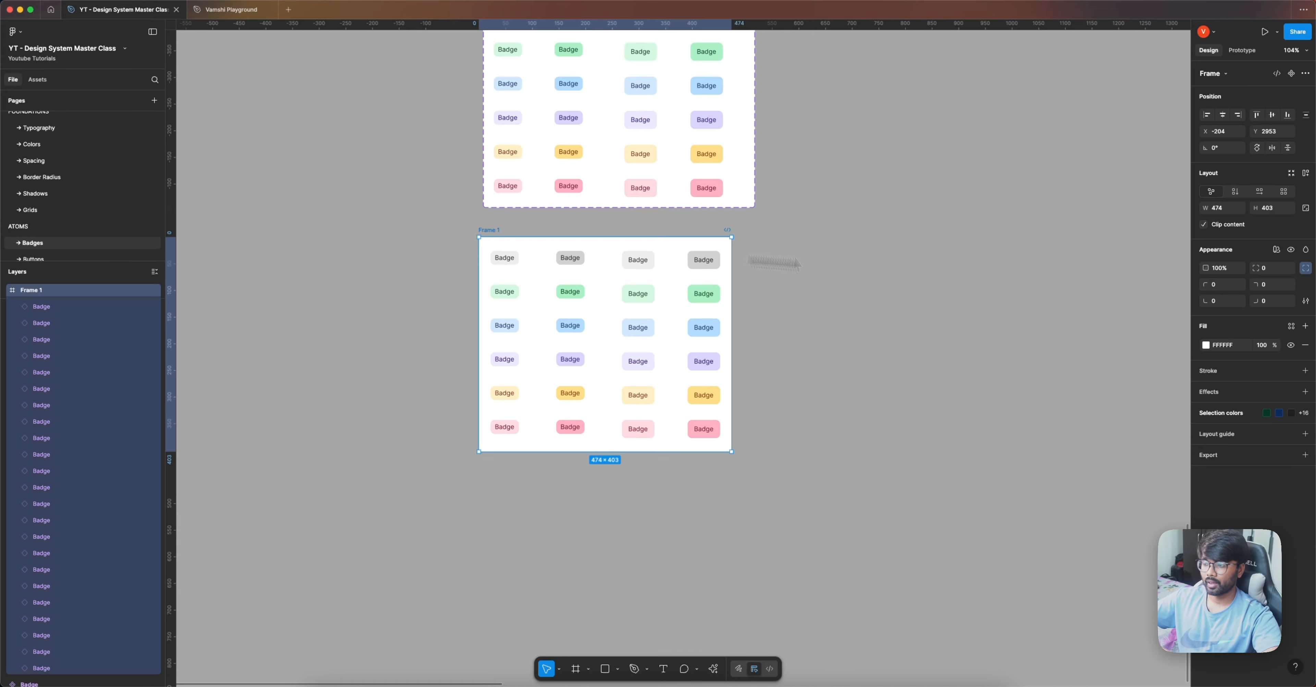
Step: Apply the library color Gray 0 to the fill of the frame holding the 24 badge instances
{"action": "left_click", "coordinate": [1291, 326]}
{"action": "type", "text": "gray"}
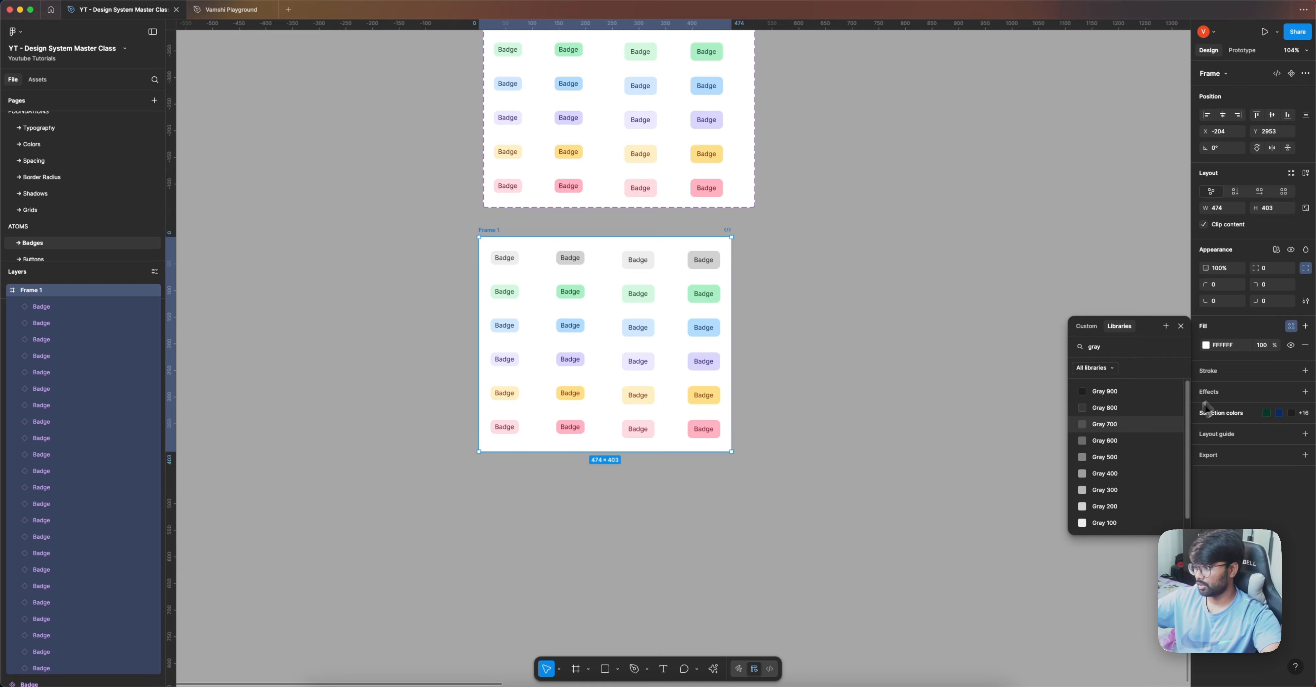
{"action": "scroll", "coordinate": [1133, 493], "scroll_direction": "down", "scroll_amount": 2}
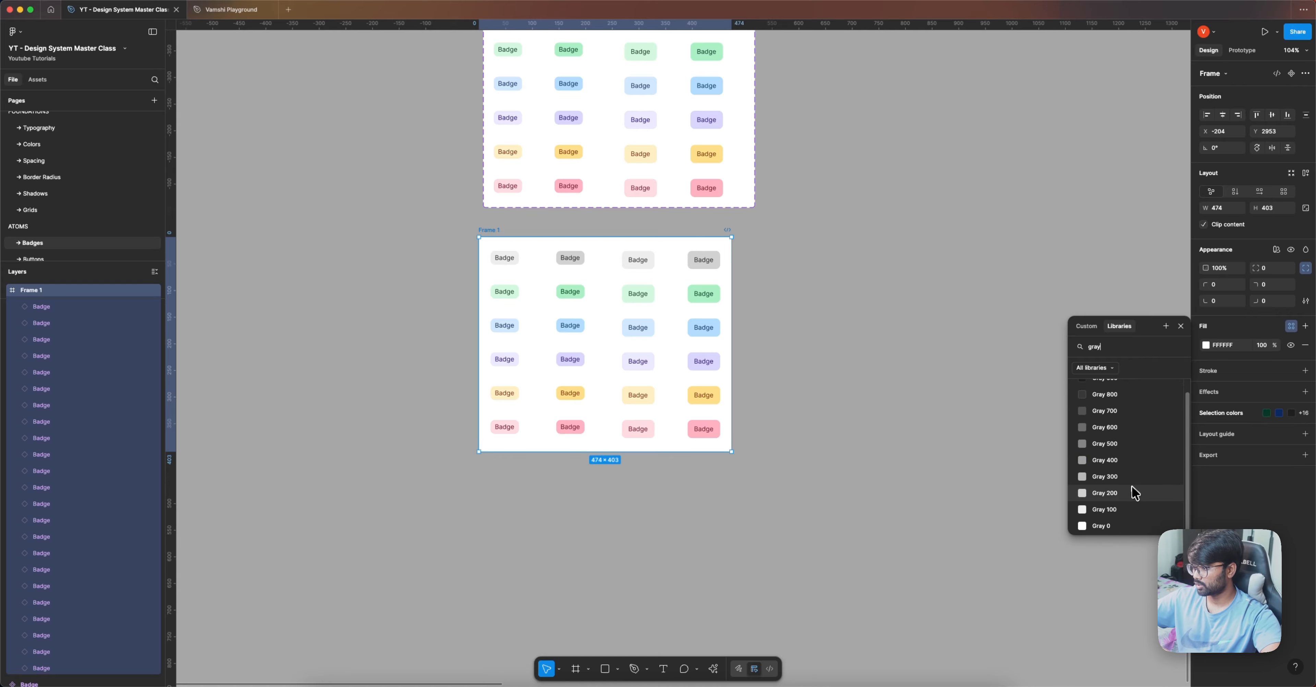
{"action": "left_click", "coordinate": [1124, 526]}
{"action": "left_click", "coordinate": [758, 329]}
Step: Rename the frame holding the badge instances as Badges_Light Mode
{"action": "left_click", "coordinate": [496, 231]}
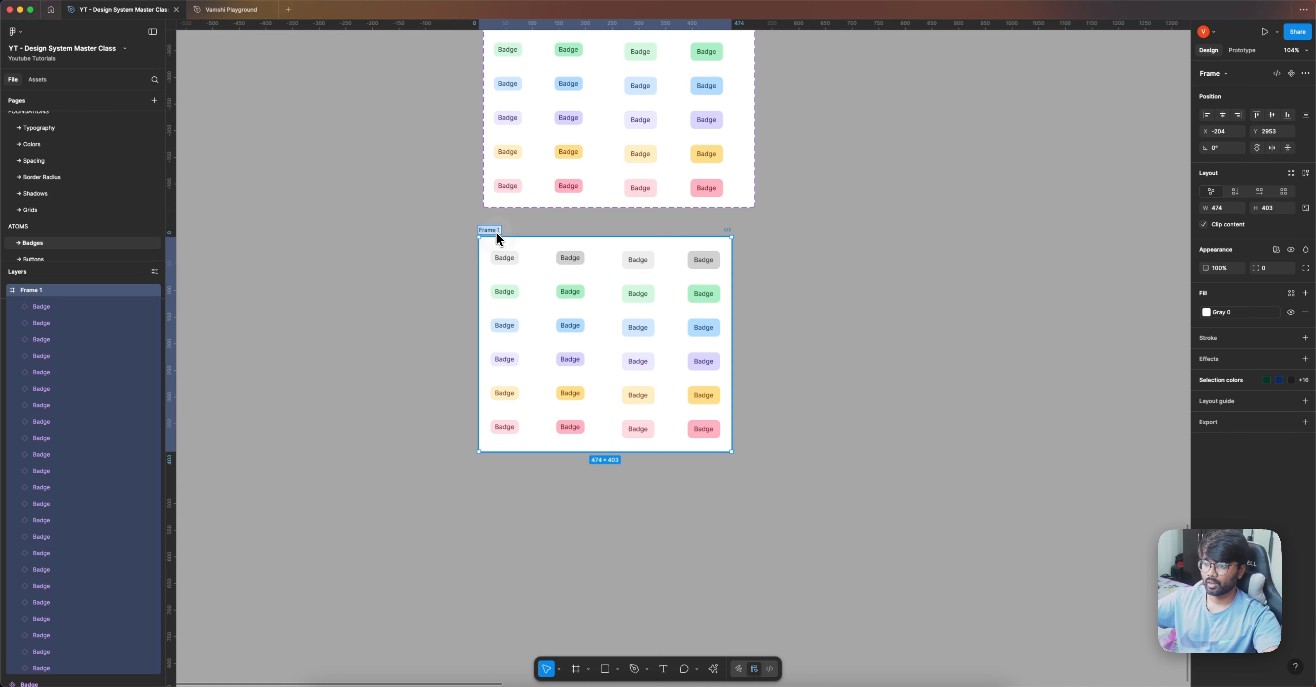
{"action": "double_click", "coordinate": [496, 231]}
{"action": "type", "text": "Badges_Light Mode"}
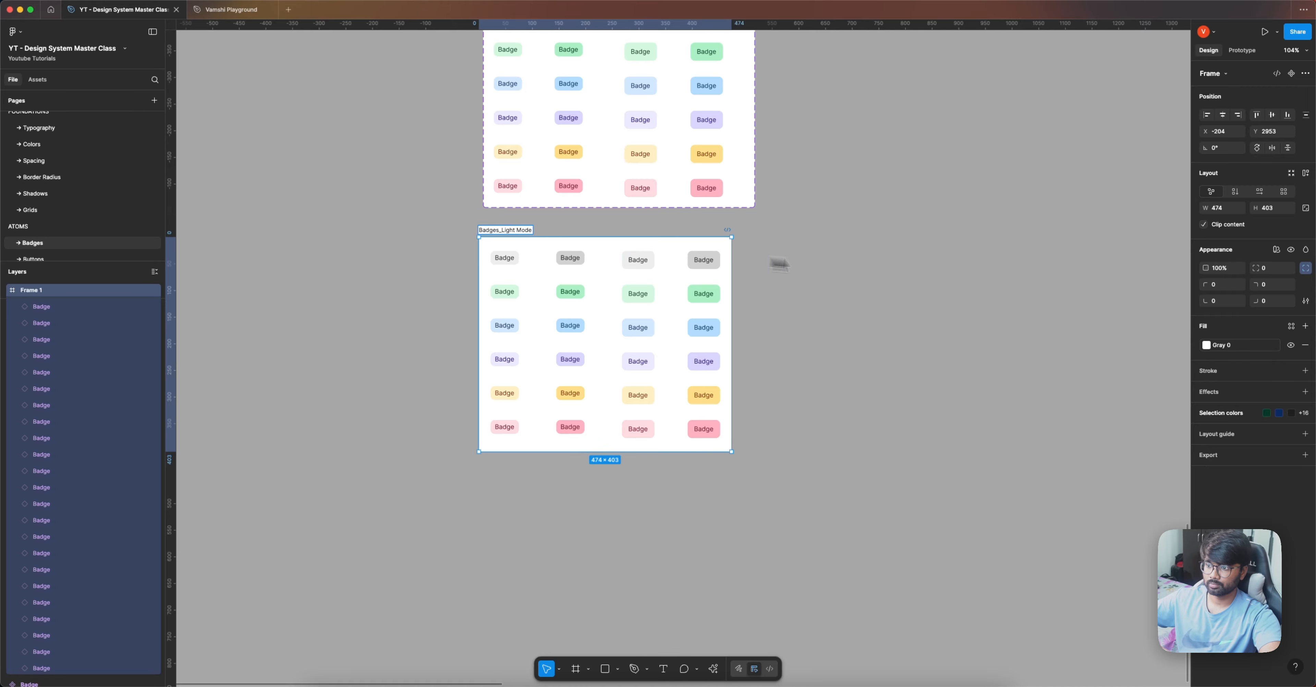
{"action": "left_click", "coordinate": [831, 259]}
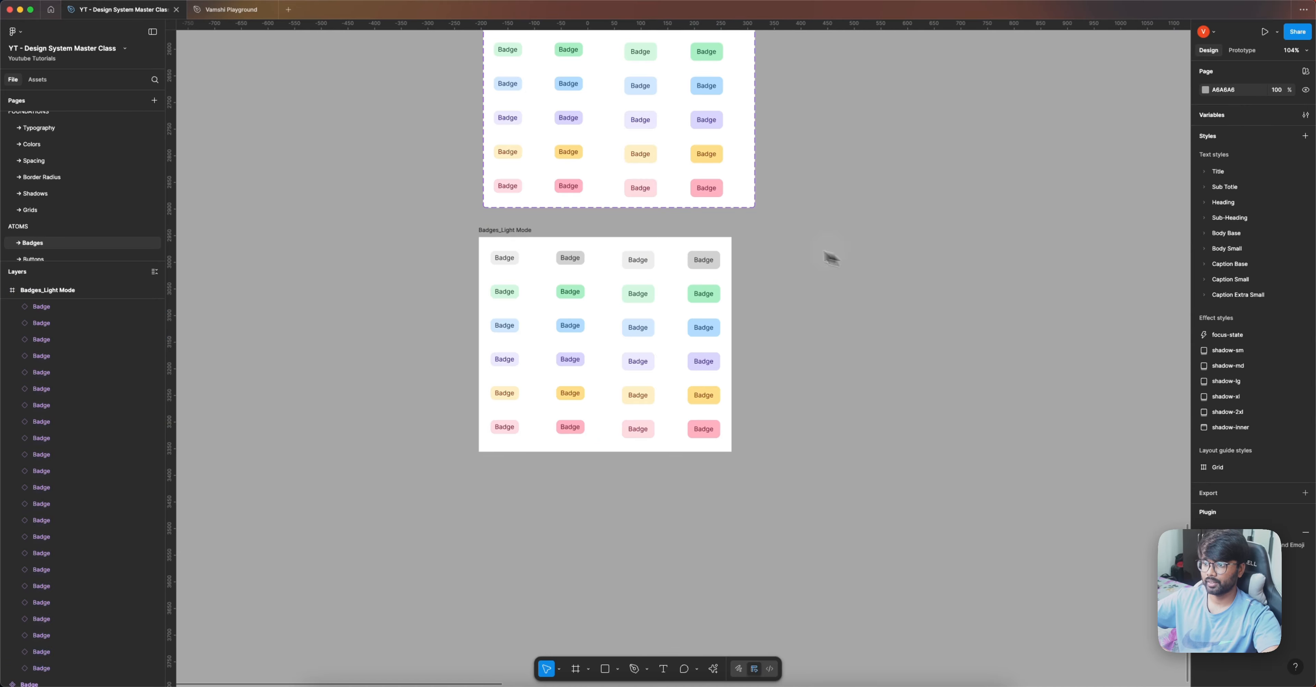
Step: Duplicate the Badges_Light Mode frame directly beside the original on its right, and set the copy's Color Mode to Dark Mode
{"action": "left_click_drag", "start_coordinate": [532, 233], "coordinate": [779, 232]}
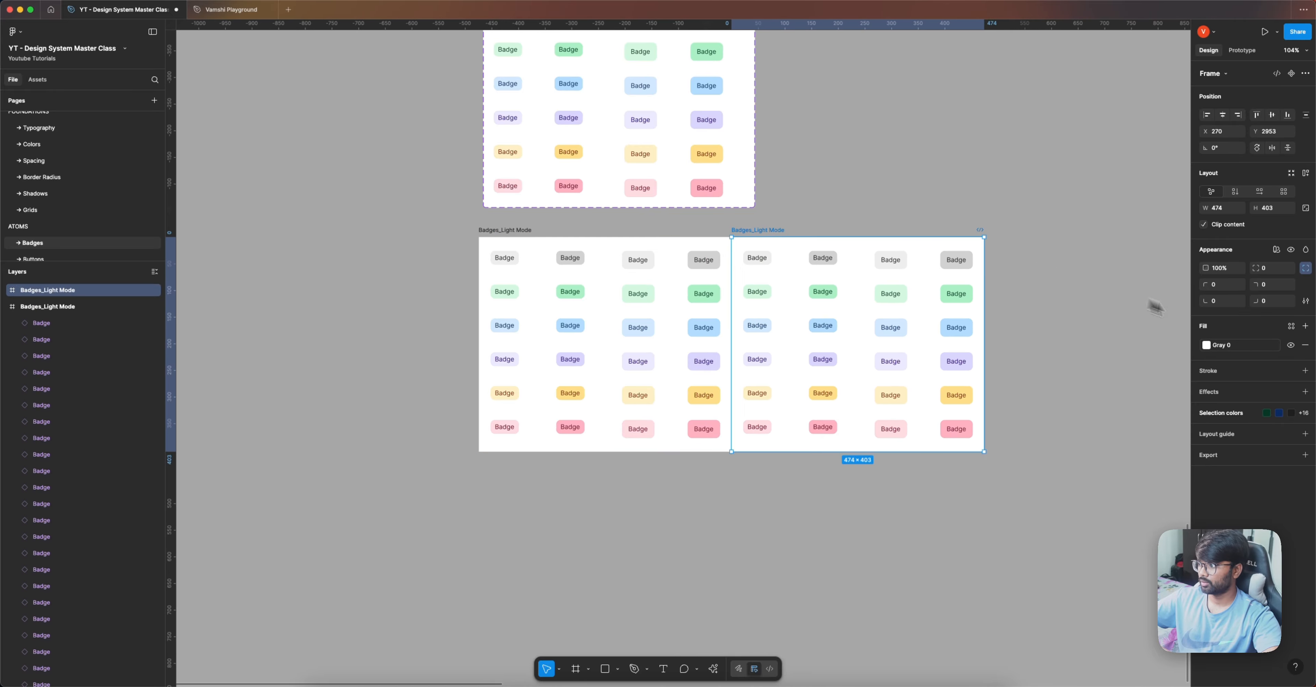
{"action": "left_click", "coordinate": [1276, 250]}
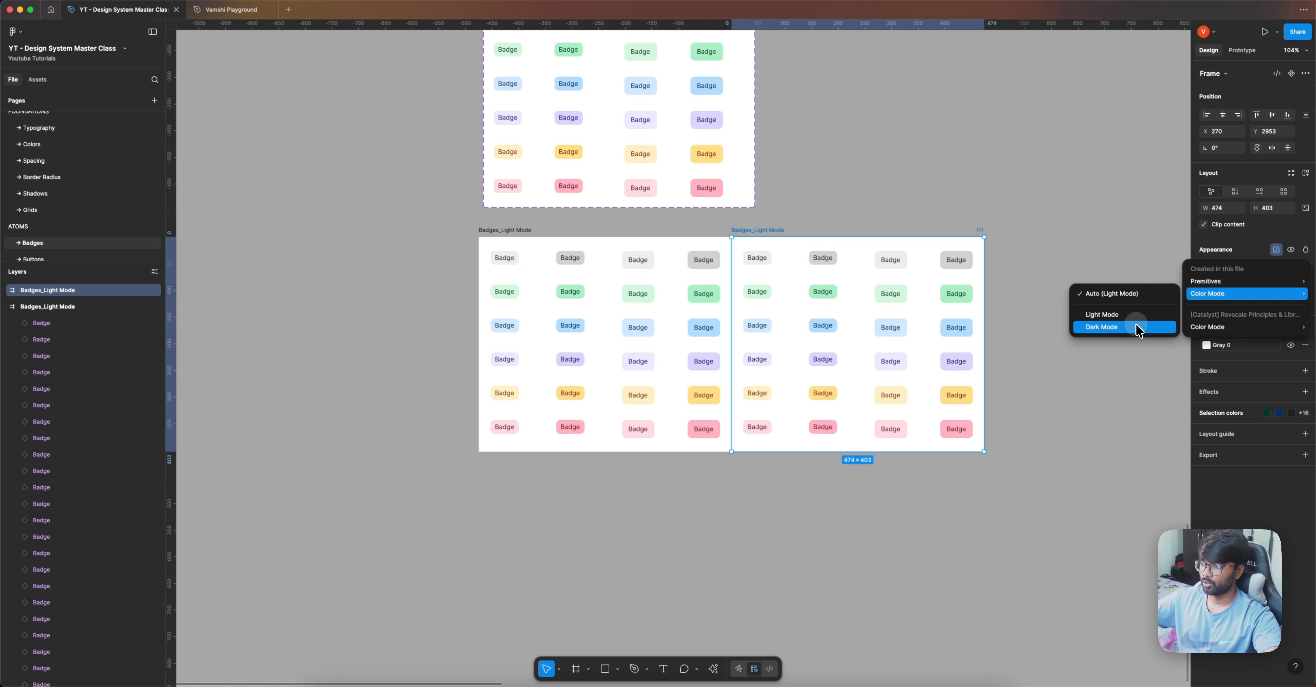
{"action": "left_click", "coordinate": [1134, 327]}
{"action": "left_click", "coordinate": [976, 193]}
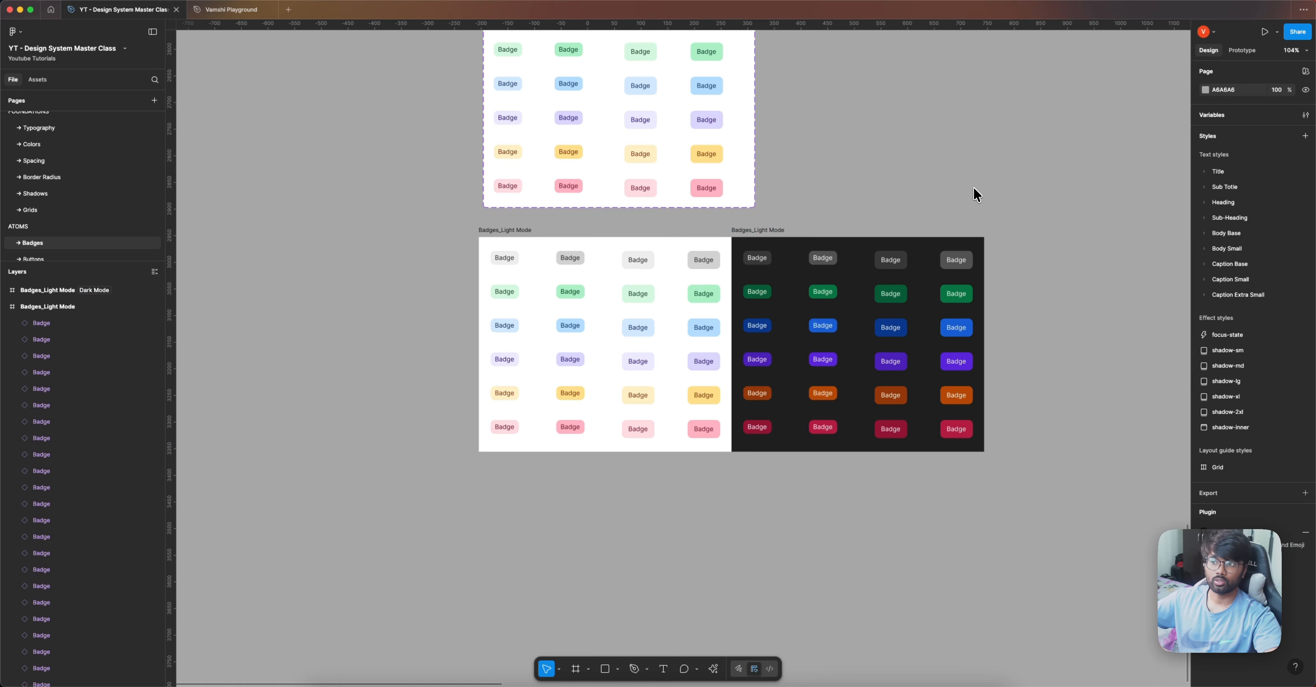
Step: Rename the duplicated dark frame as Badges_Dark Mode
{"action": "scroll", "coordinate": [863, 186], "scroll_direction": "up", "scroll_amount": 2}
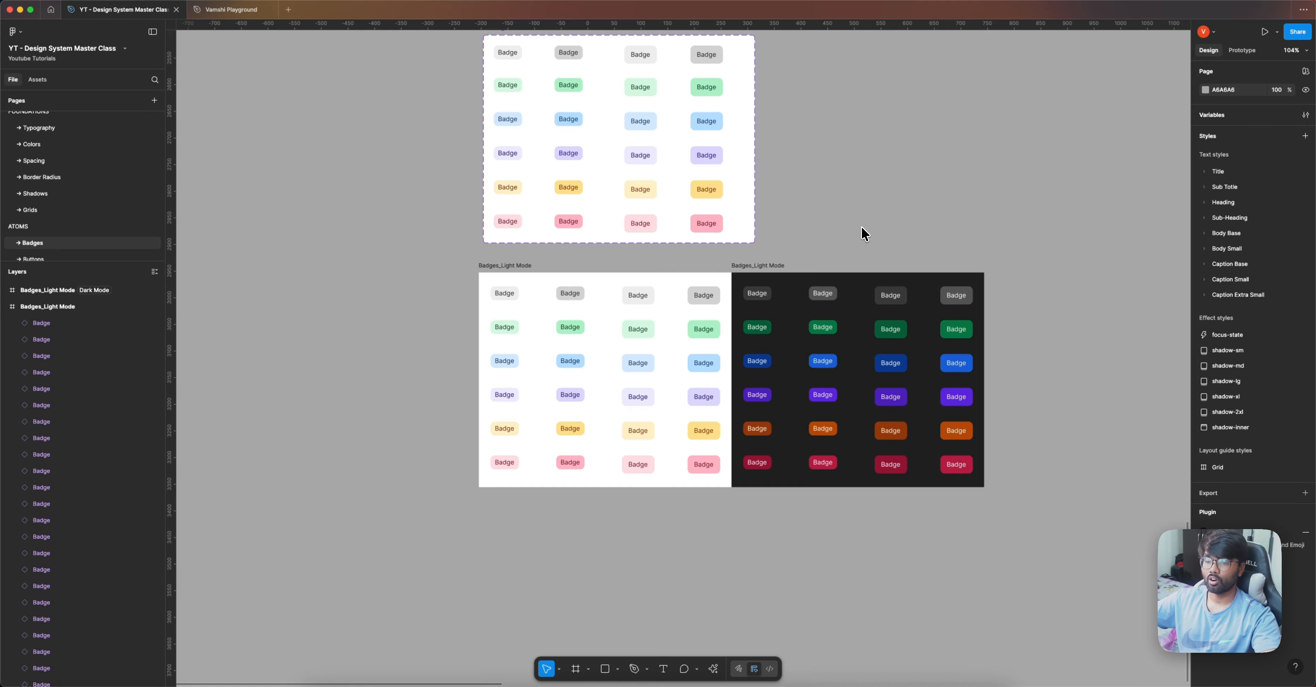
{"action": "scroll", "coordinate": [866, 244], "scroll_direction": "up", "scroll_amount": 2}
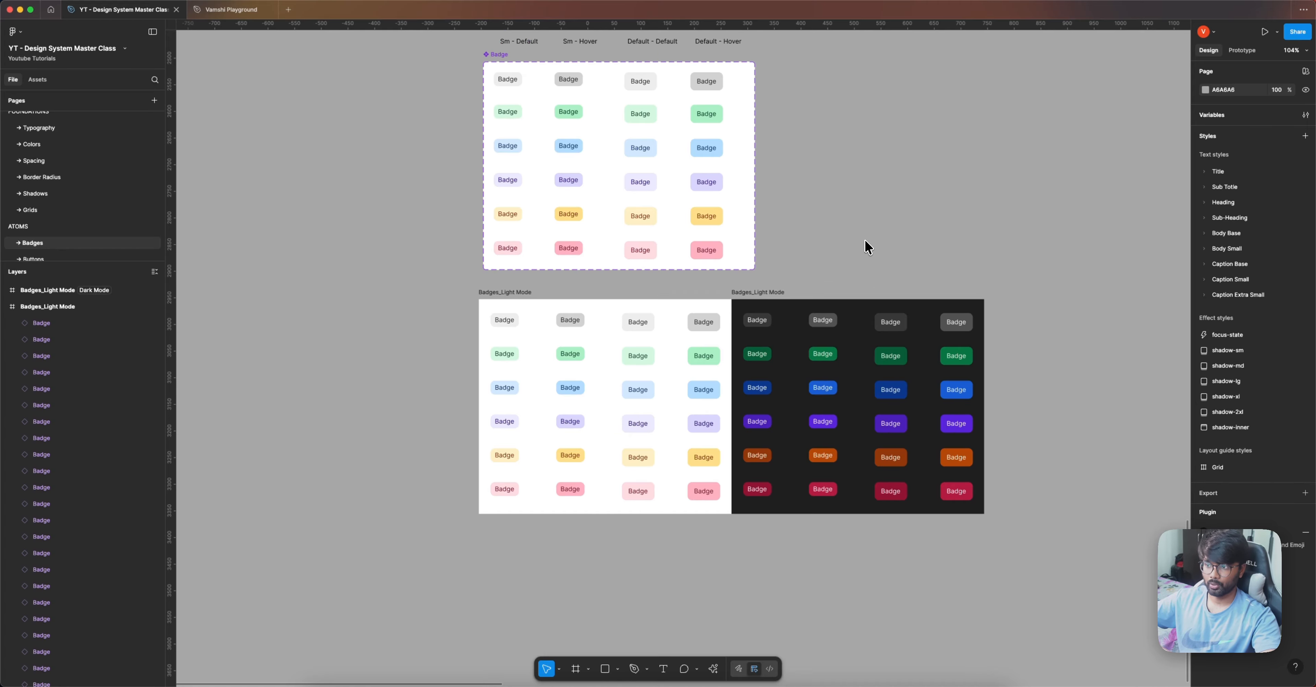
{"action": "scroll", "coordinate": [894, 526], "scroll_direction": "up", "scroll_amount": 3}
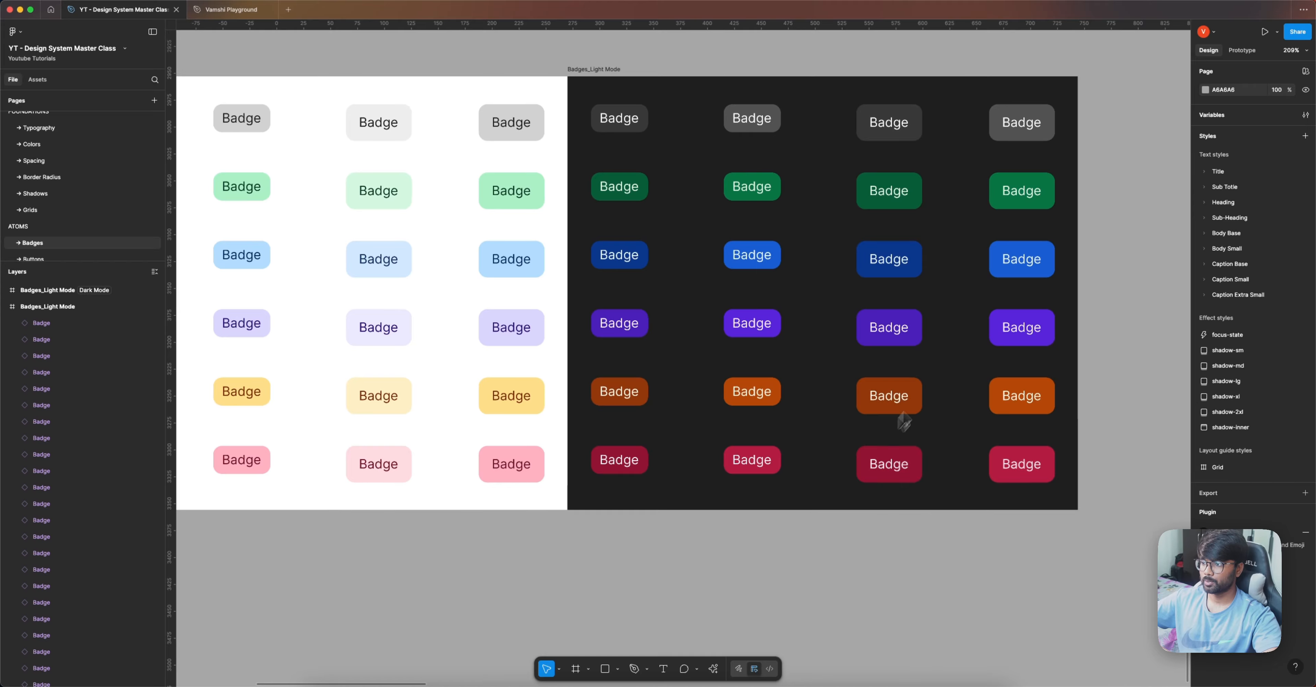
{"action": "scroll", "coordinate": [689, 215], "scroll_direction": "up", "scroll_amount": 1}
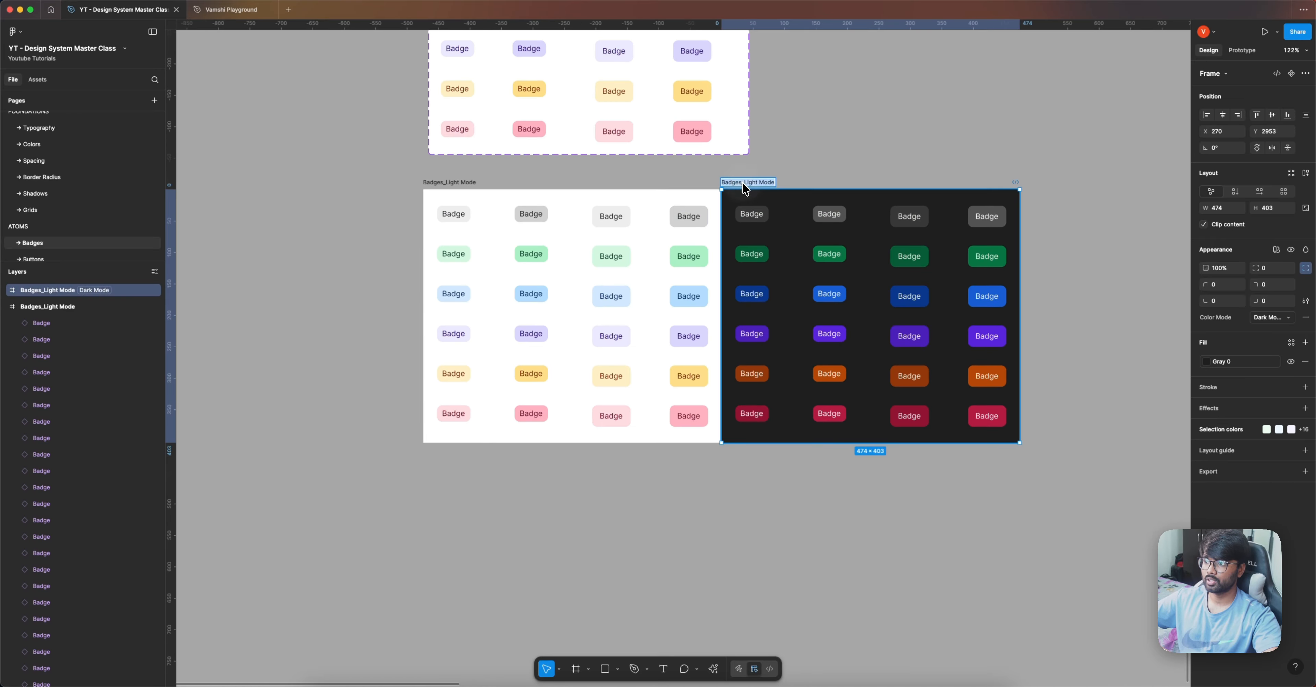
{"action": "double_click", "coordinate": [744, 184]}
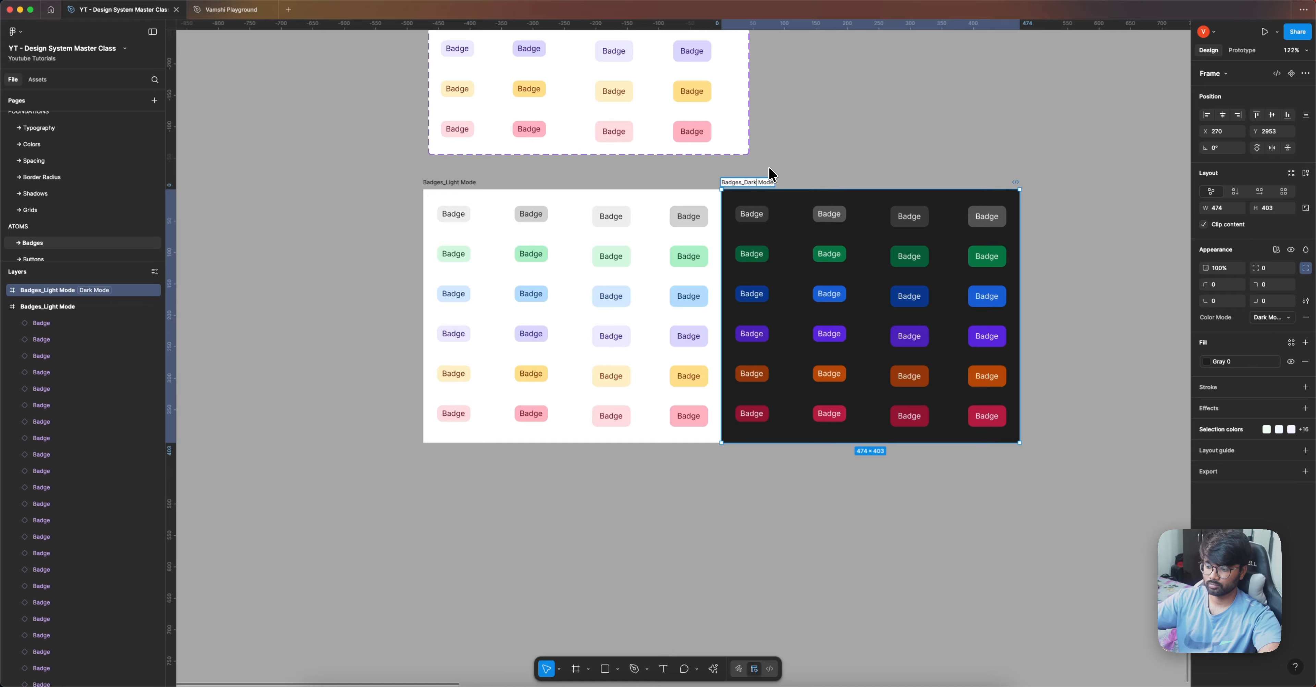
{"action": "left_click", "coordinate": [843, 117]}
{"action": "scroll", "coordinate": [844, 119], "scroll_direction": "up", "scroll_amount": 5}
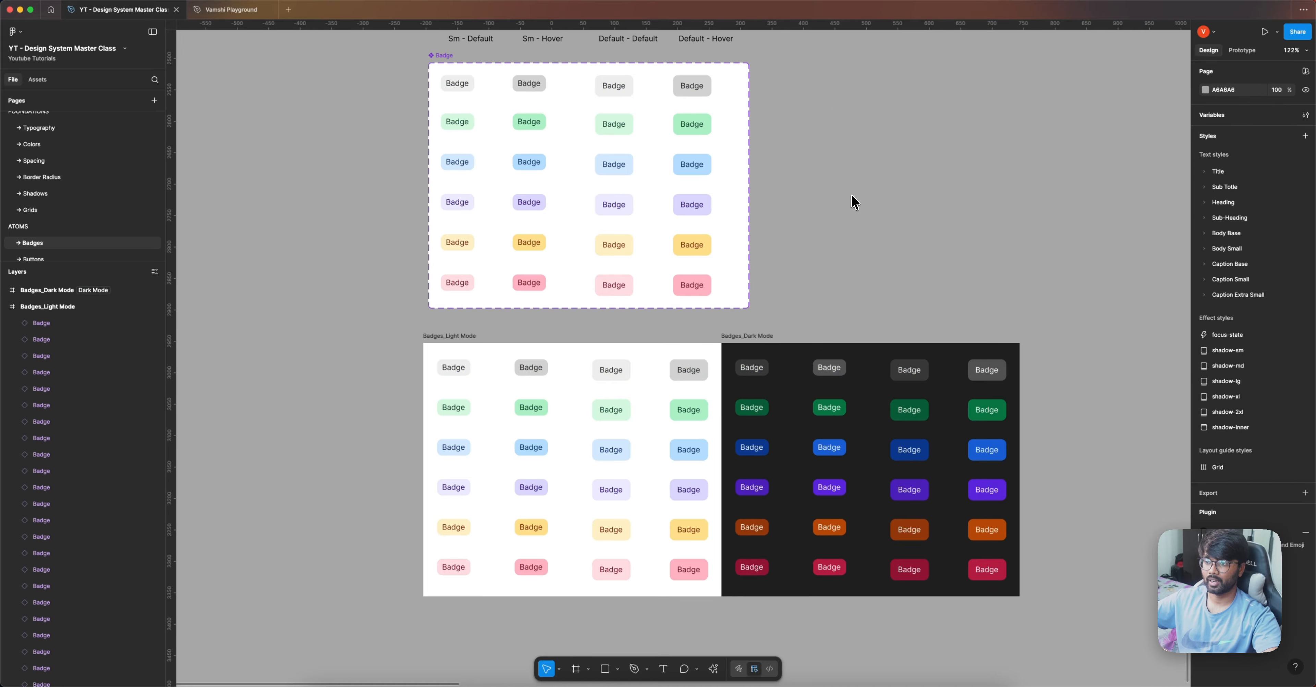
{"action": "scroll", "coordinate": [434, 94], "scroll_direction": "up", "scroll_amount": 5}
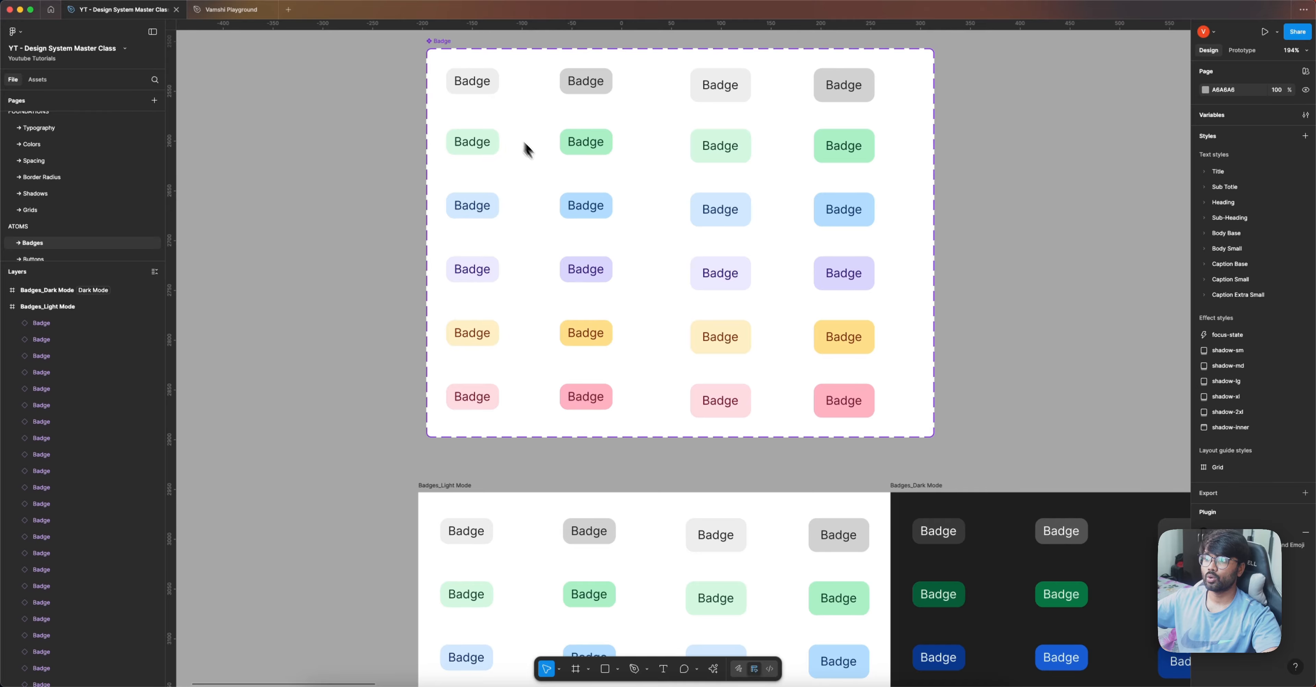
{"action": "scroll", "coordinate": [568, 169], "scroll_direction": "down", "scroll_amount": 5}
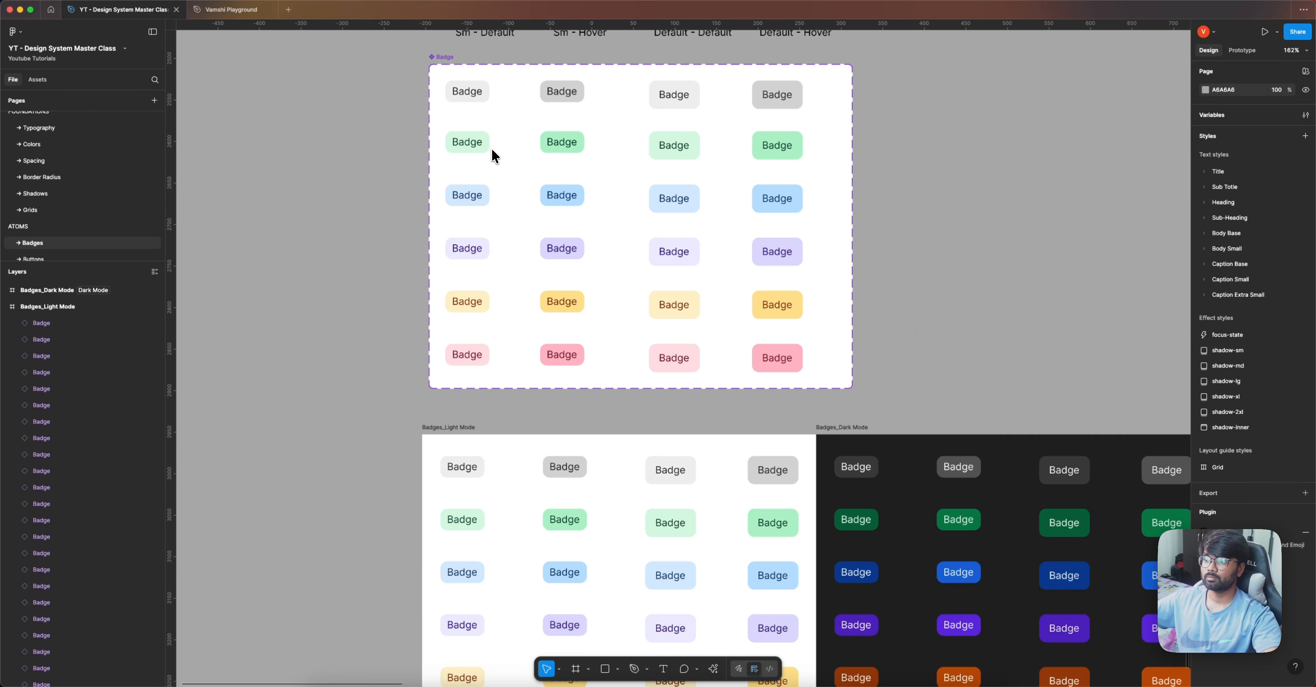